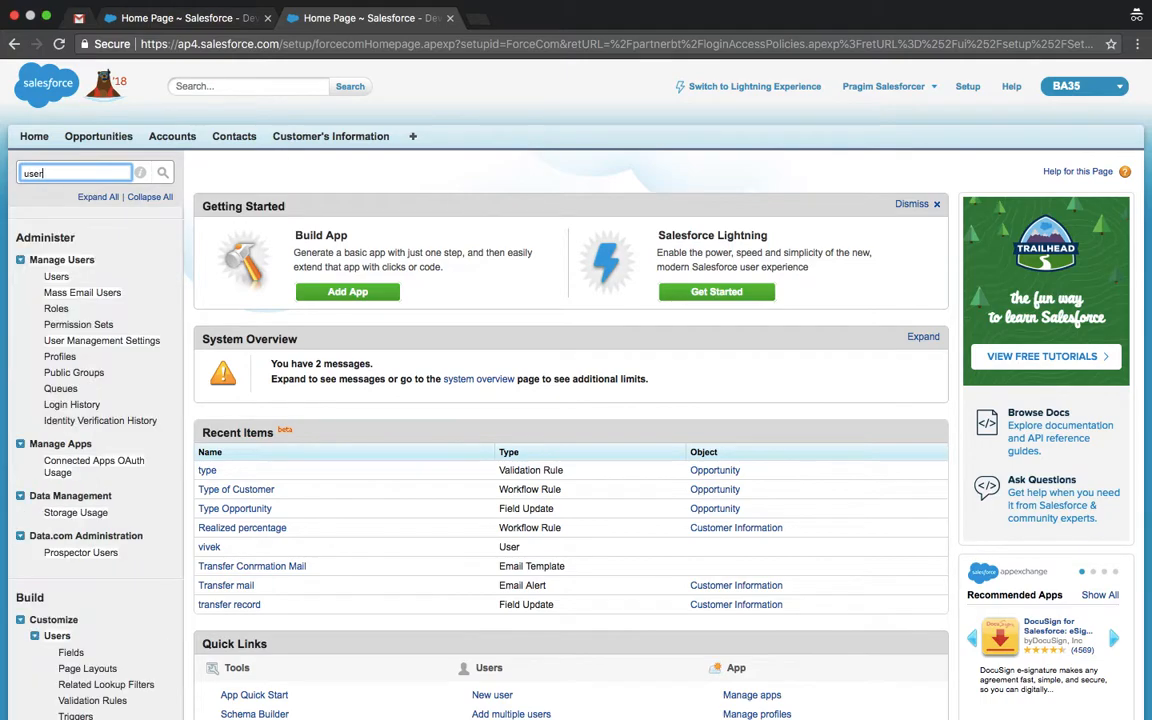
# Step: Open the All Users setup page listing the org's six active users
pyautogui.click(57, 277)
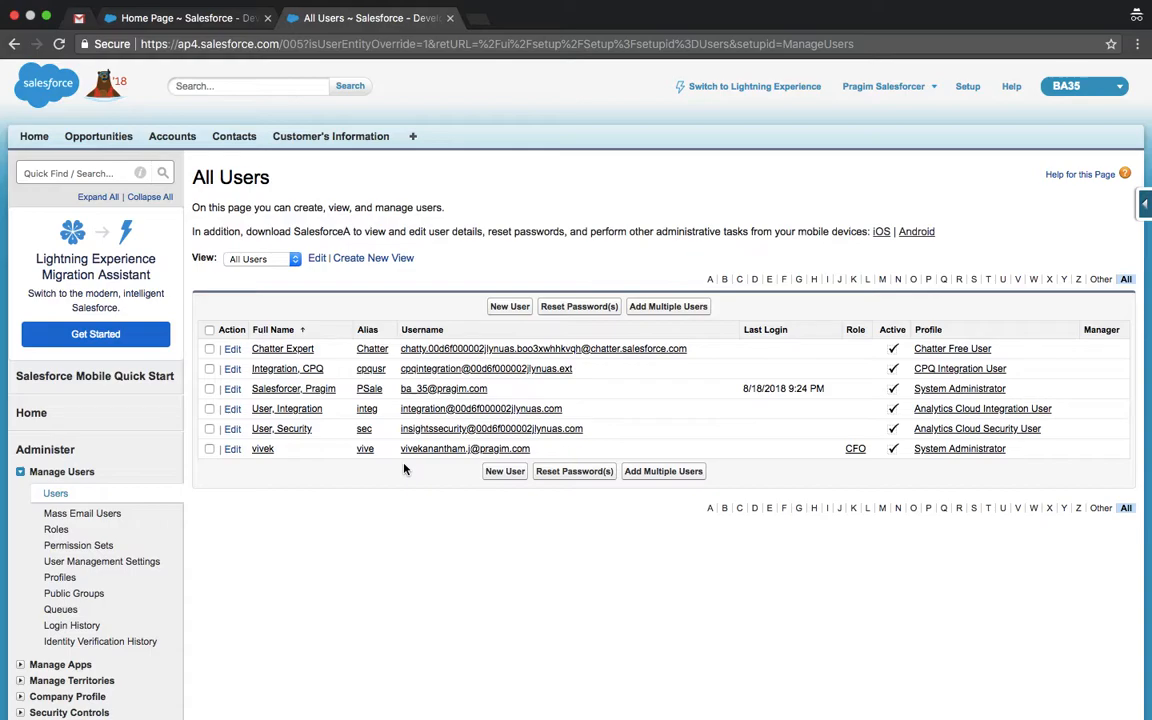
pyautogui.press('XF86AudioLowerVolume')
pyautogui.press('XF86AudioLowerVolume')
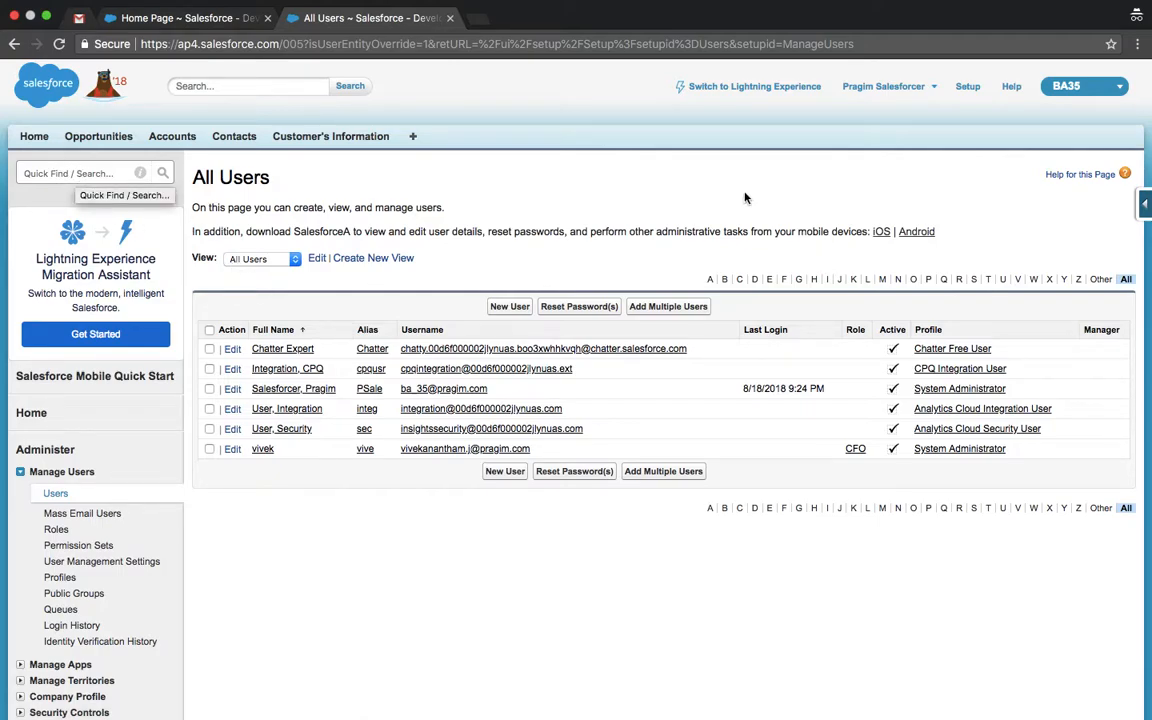
# Step: Keep 'Administrators Can Log in as Any User' checked in Login Access Policies and save
pyautogui.click(968, 88)
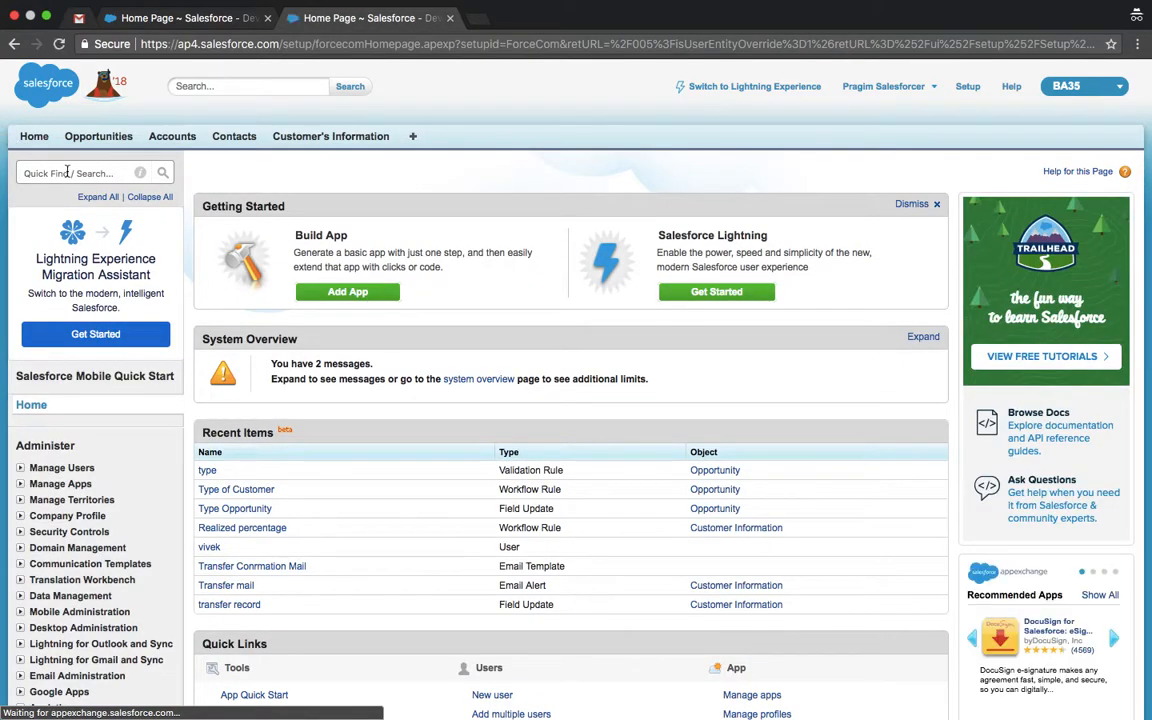
pyautogui.click(67, 172)
pyautogui.write('login')
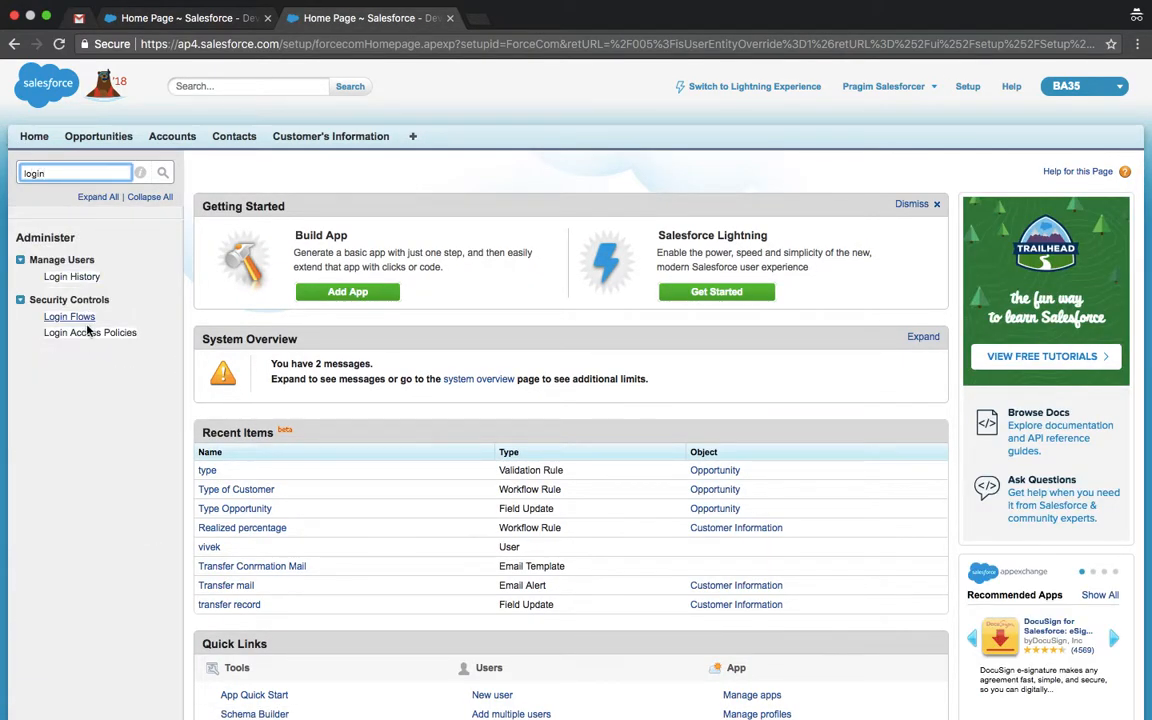
pyautogui.click(89, 332)
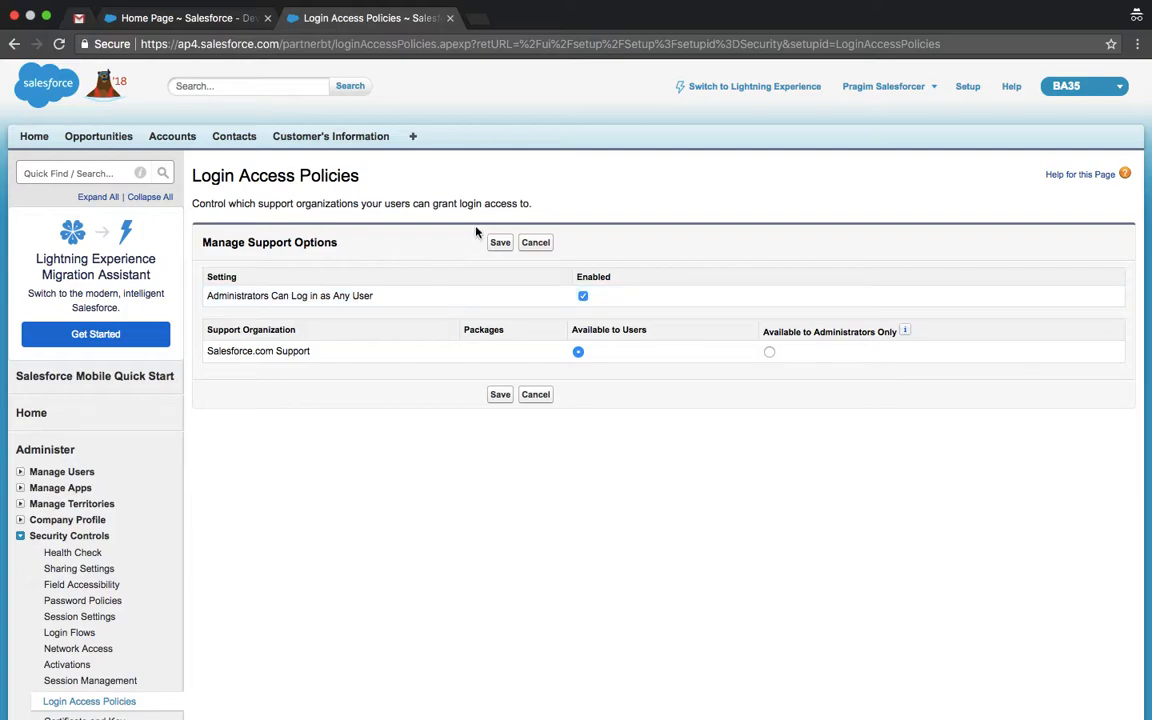
pyautogui.click(499, 243)
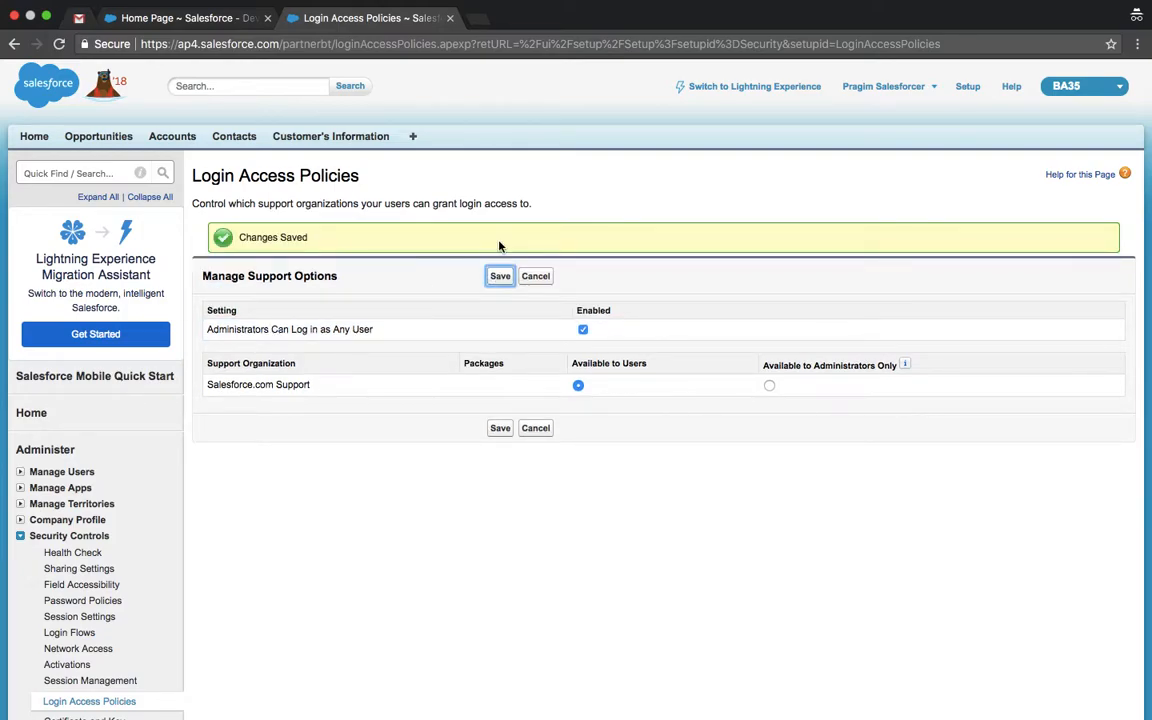
pyautogui.click(58, 171)
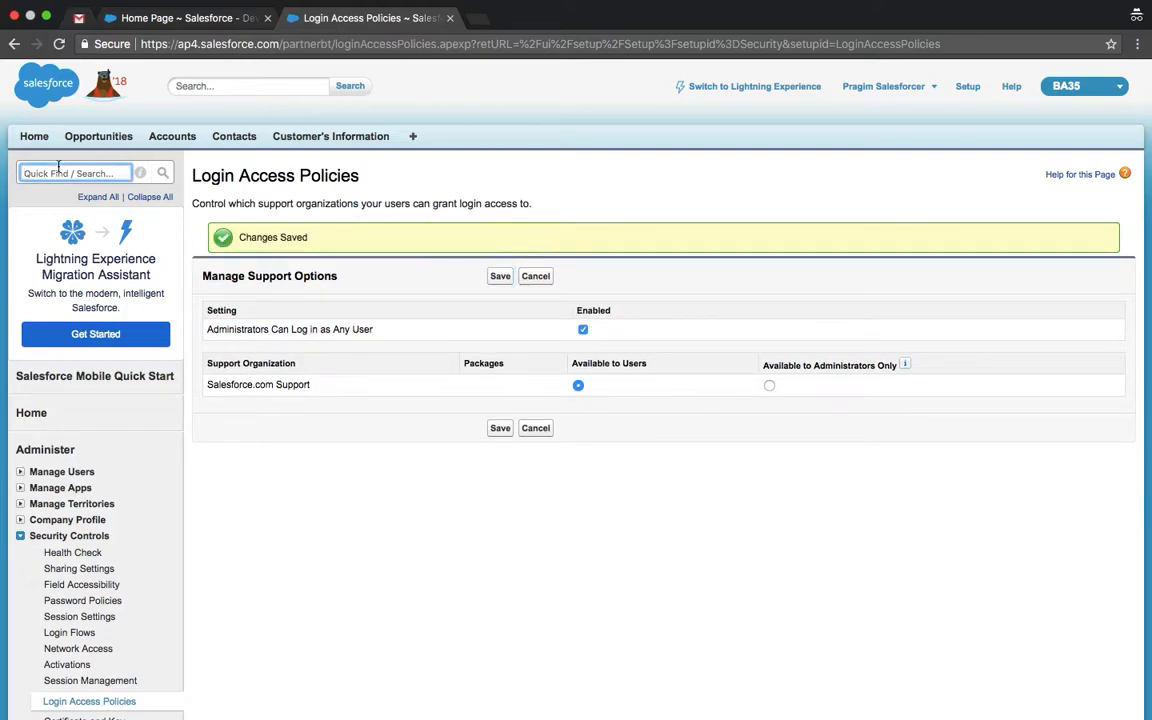
pyautogui.write('user')
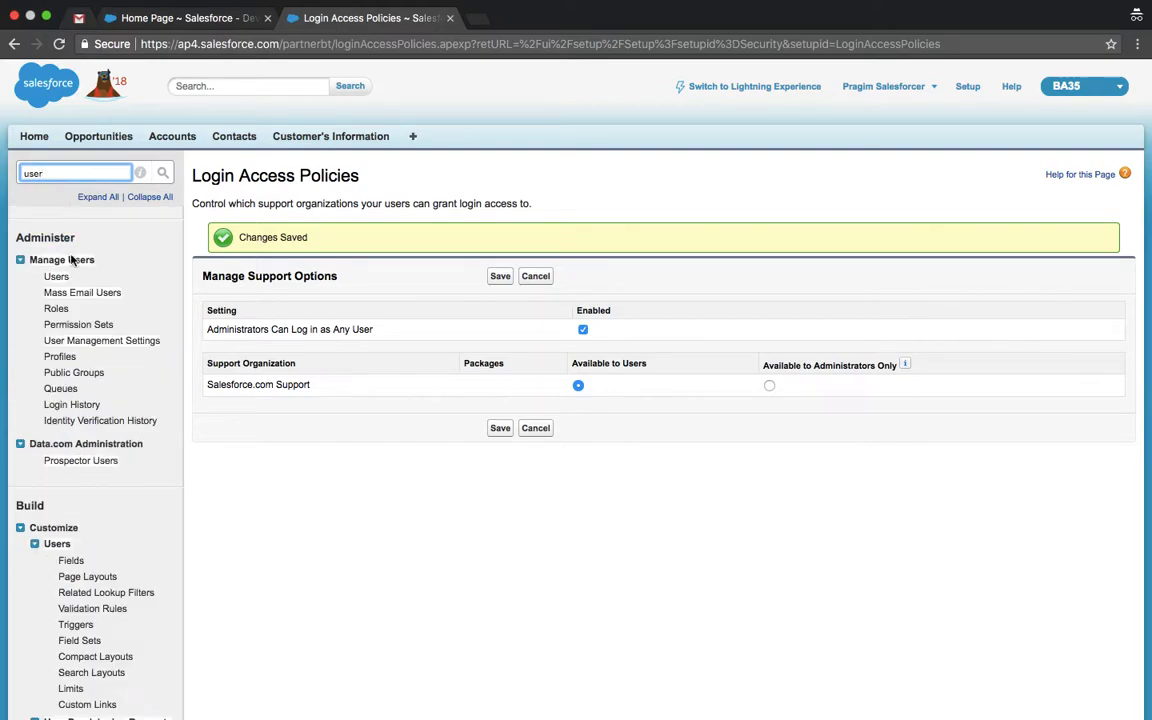
# Step: Log in as the CFO user from the All Users list
pyautogui.click(58, 277)
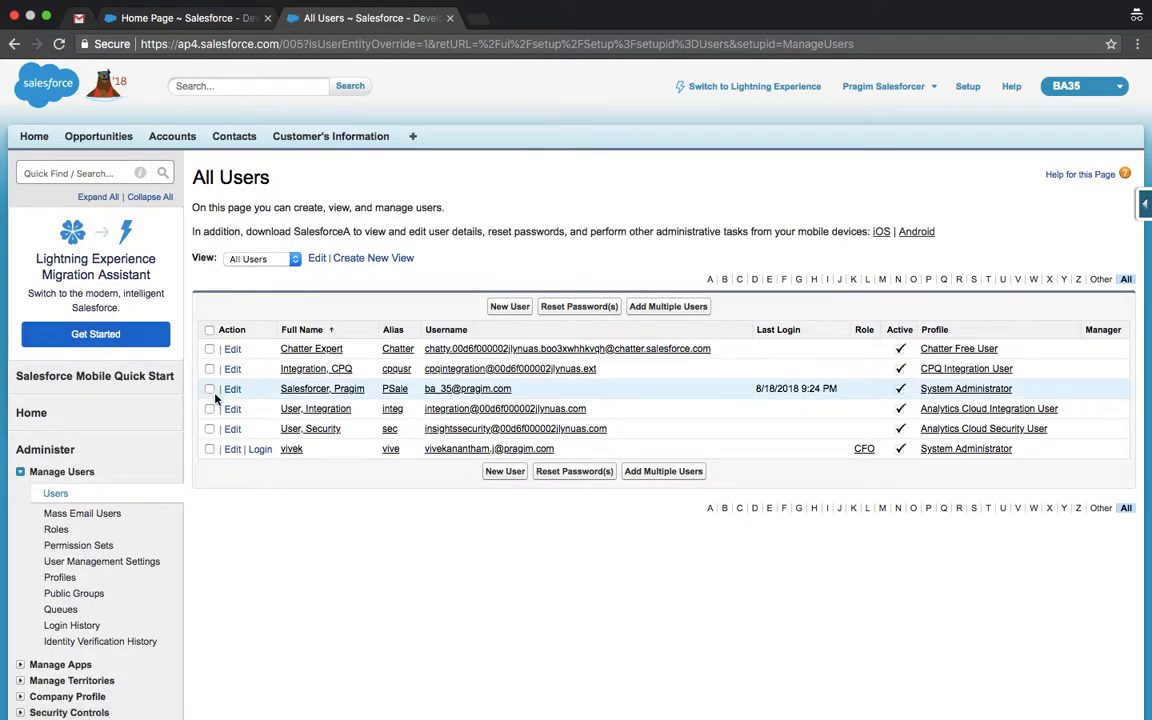
pyautogui.click(260, 450)
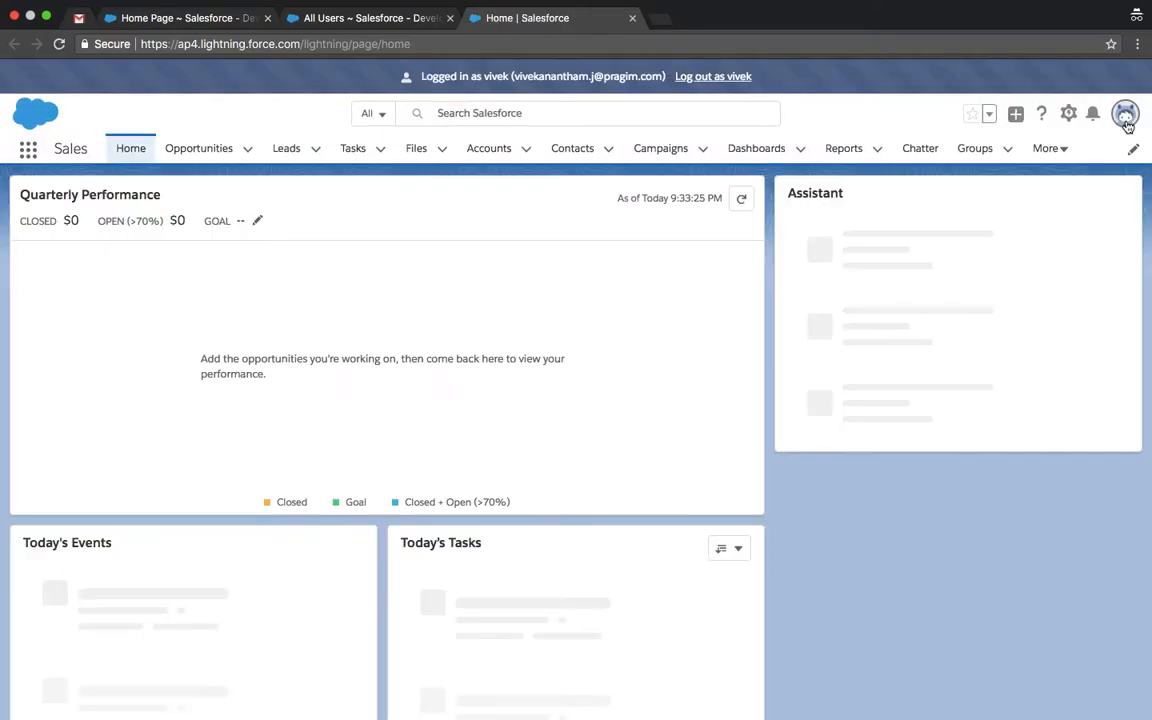
# Step: Switch the CFO session to Salesforce Classic and open the BA35 app
pyautogui.click(1125, 113)
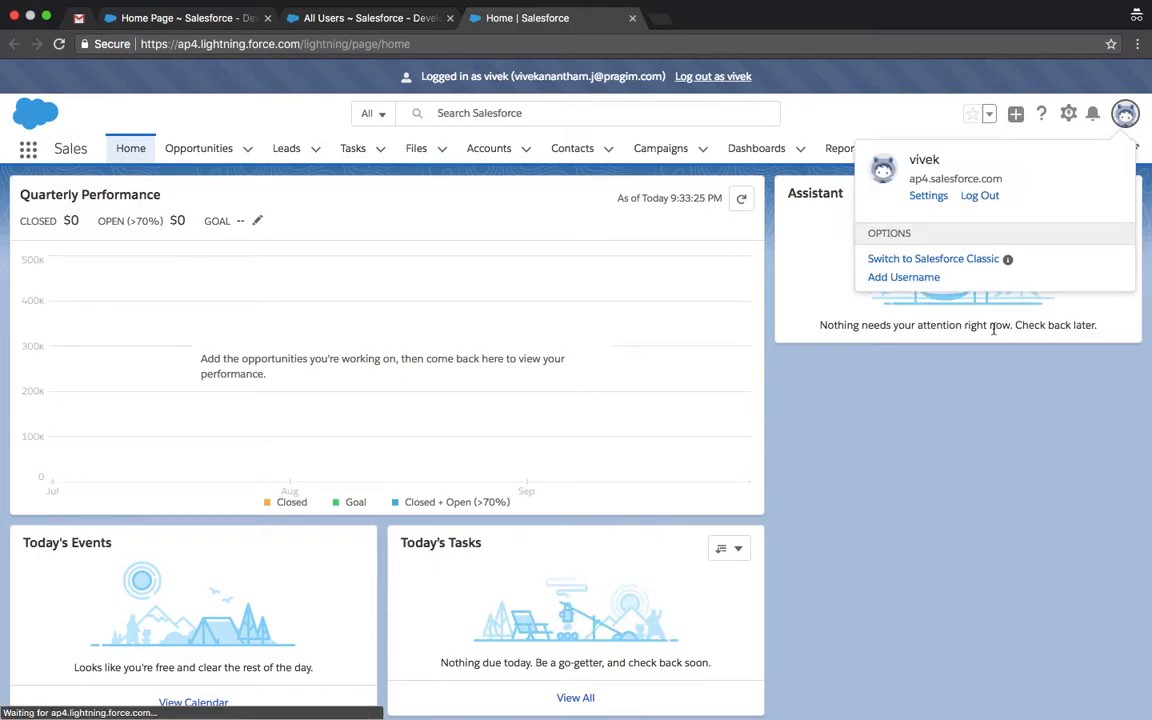
pyautogui.click(967, 262)
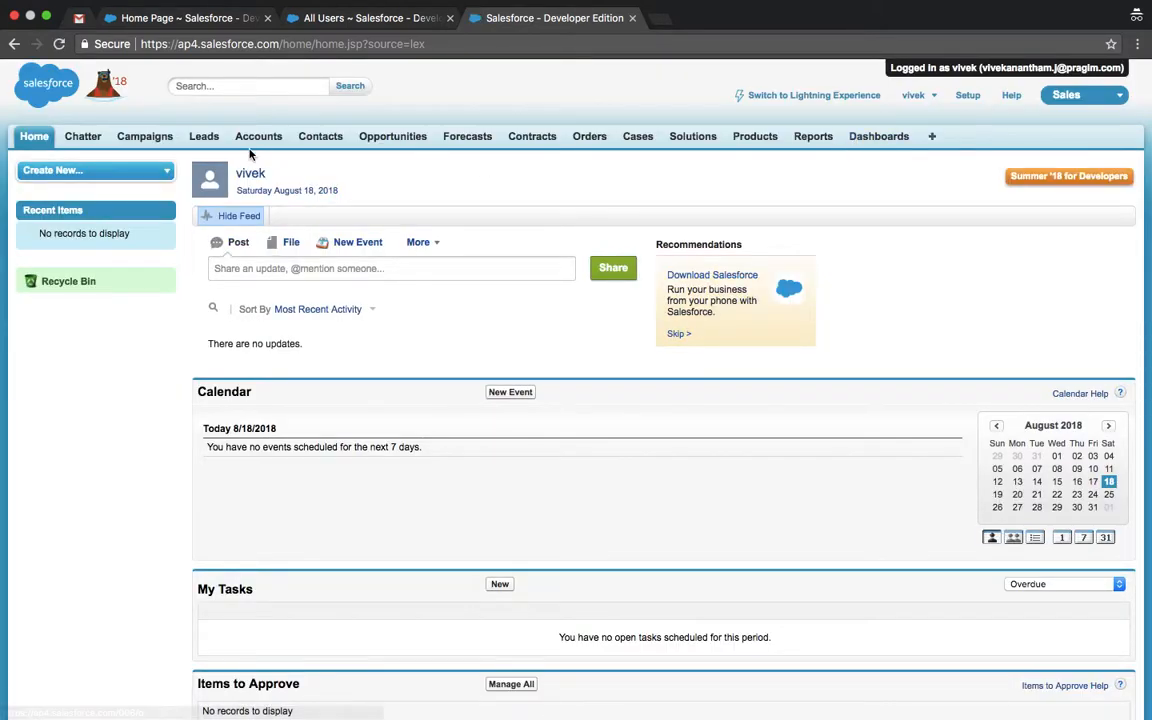
pyautogui.click(1080, 96)
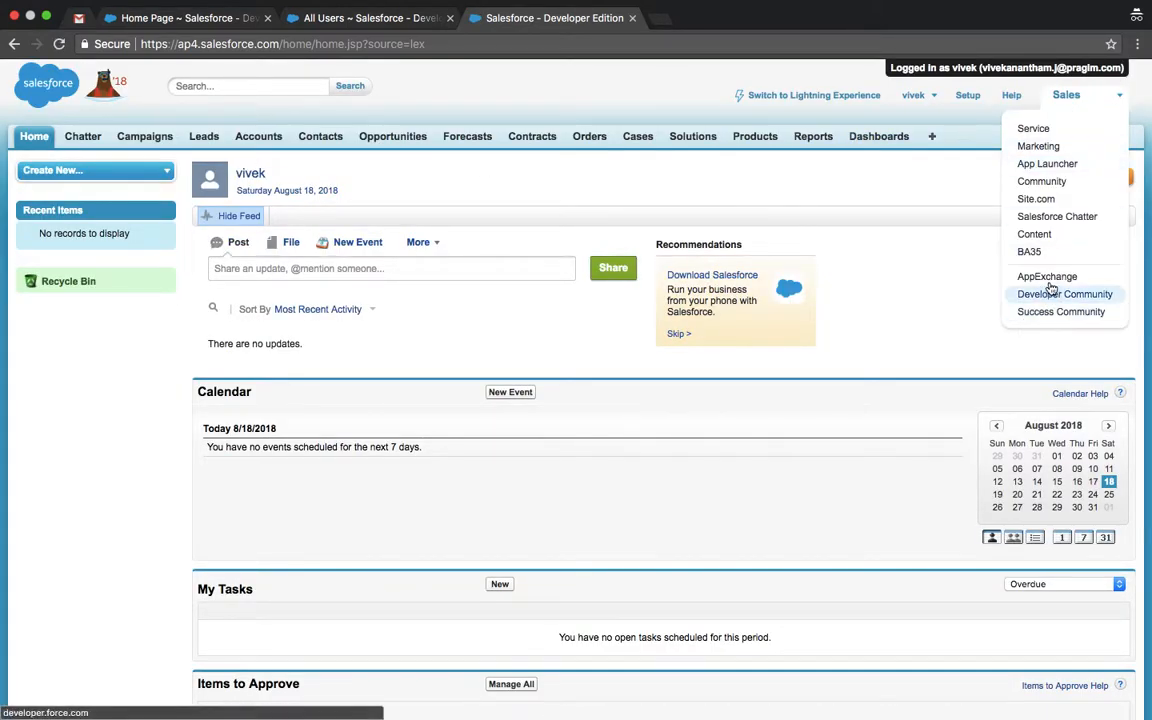
pyautogui.click(1030, 252)
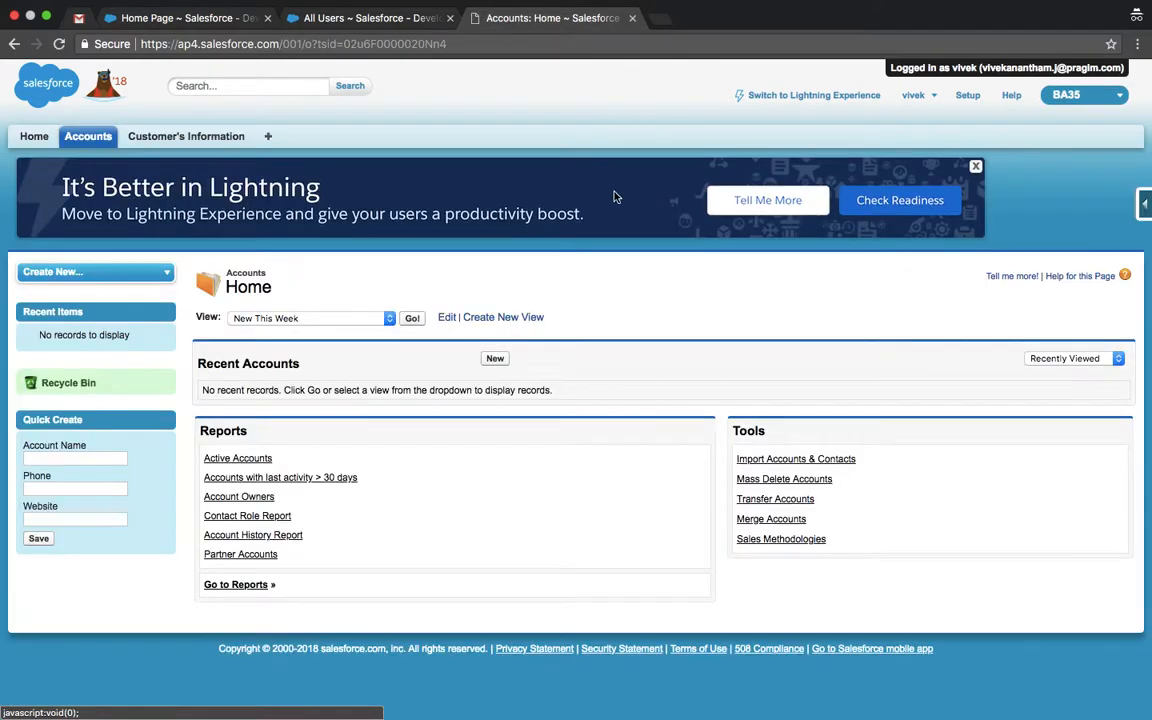
# Step: Delete the 'test' record from the Customer's Information list, leaving 4 records
pyautogui.click(199, 141)
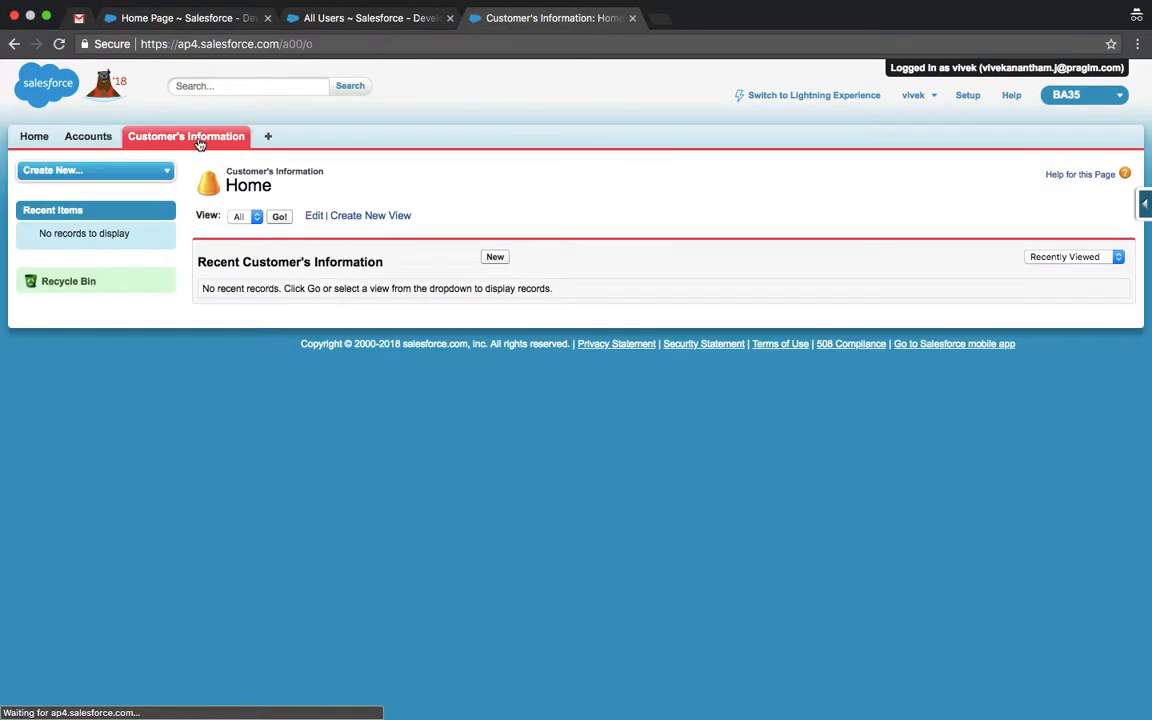
pyautogui.click(279, 217)
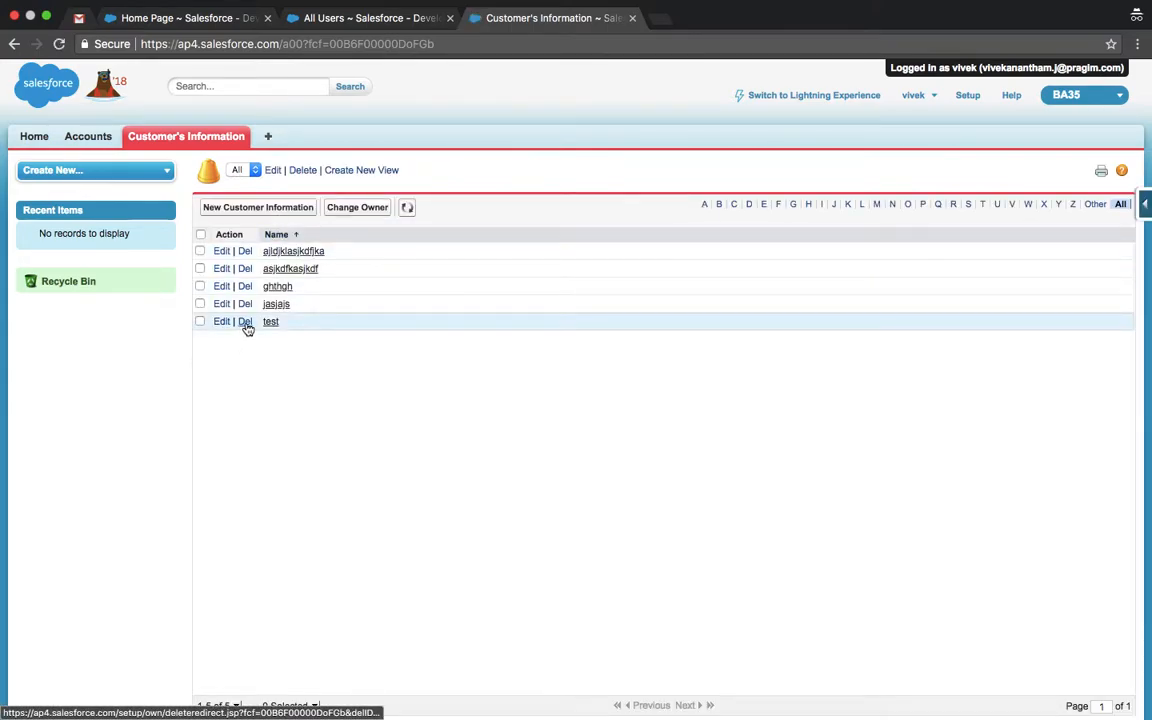
pyautogui.click(245, 322)
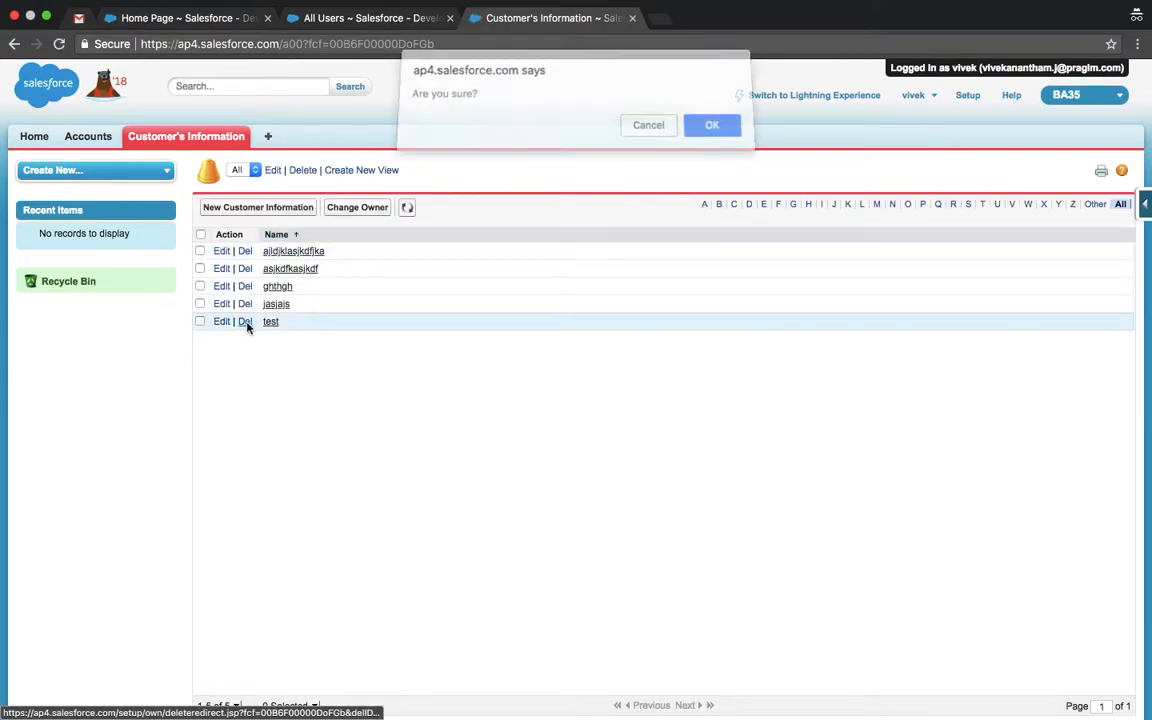
pyautogui.click(700, 135)
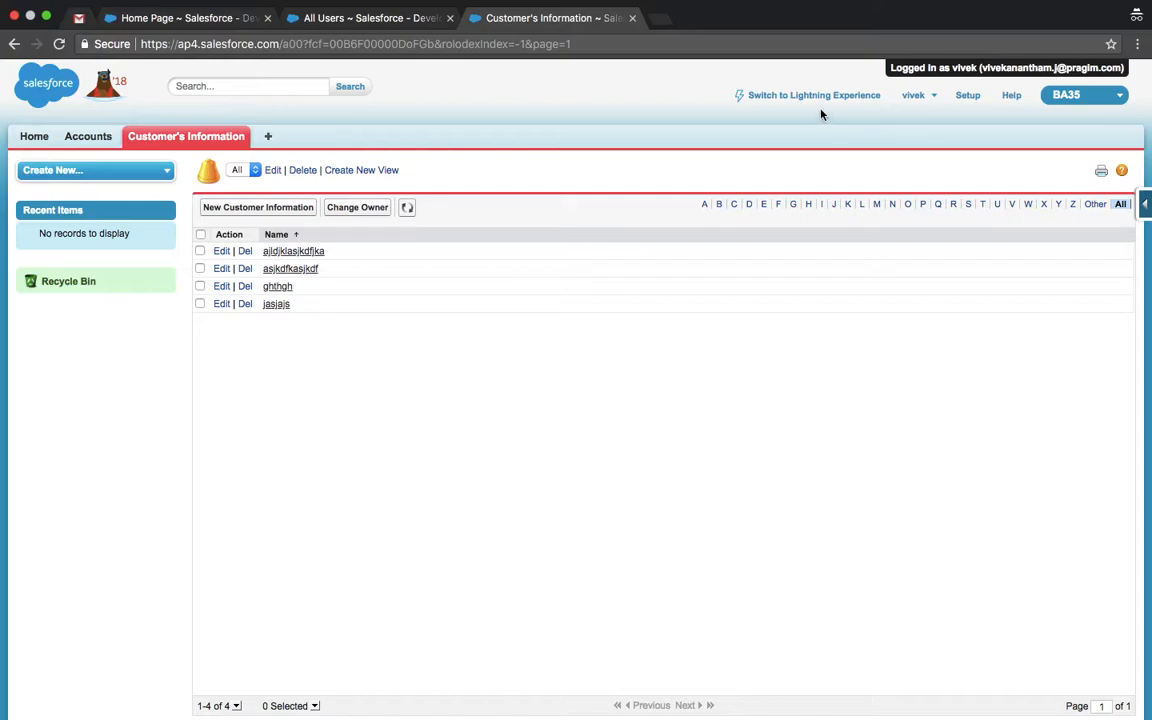
pyautogui.click(933, 100)
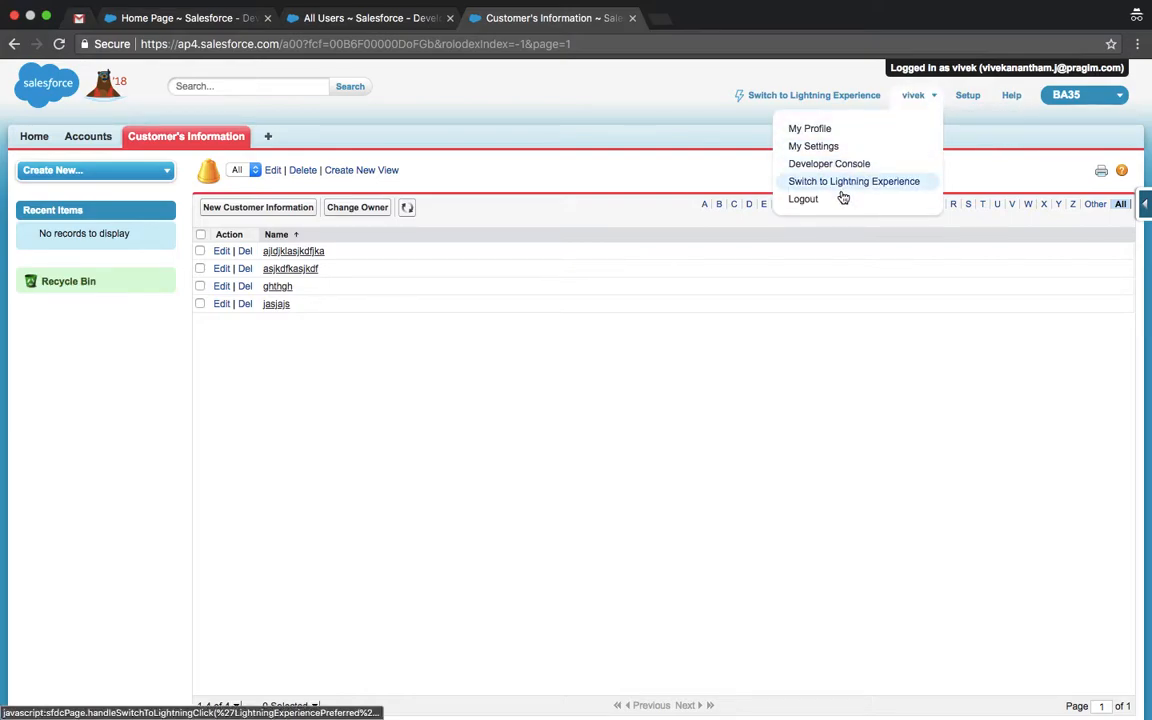
# Step: Log out of the CFO session and sign back in with the admin username and password
pyautogui.click(803, 200)
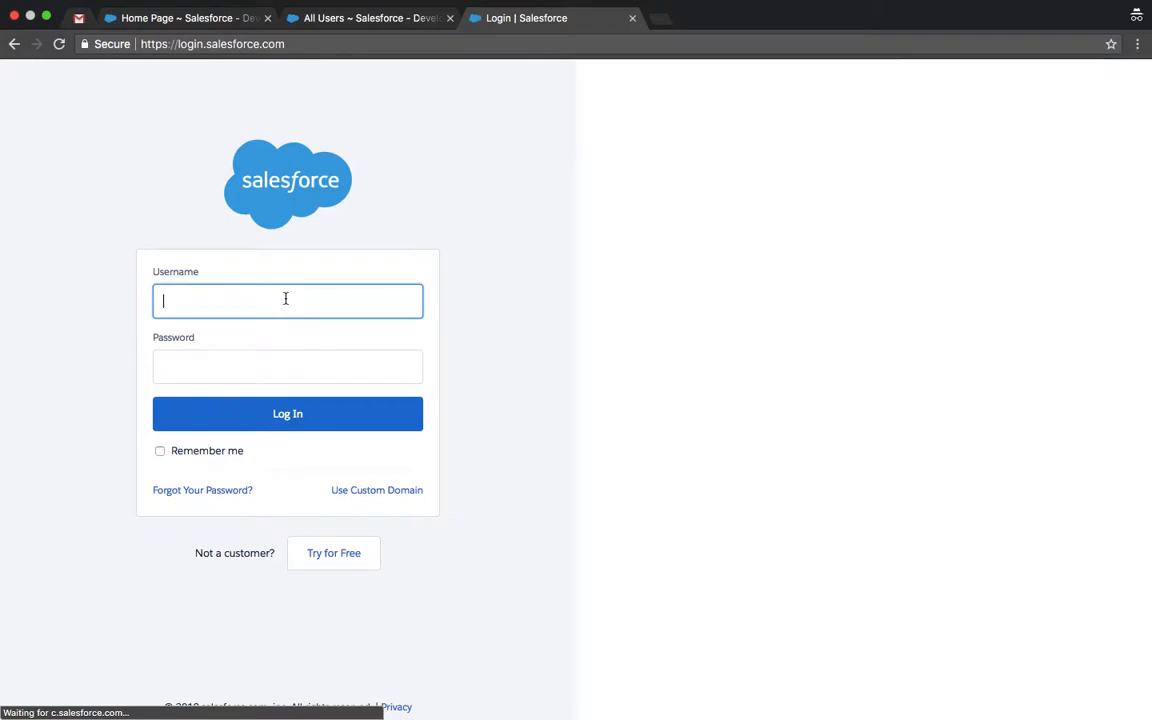
pyautogui.click(285, 298)
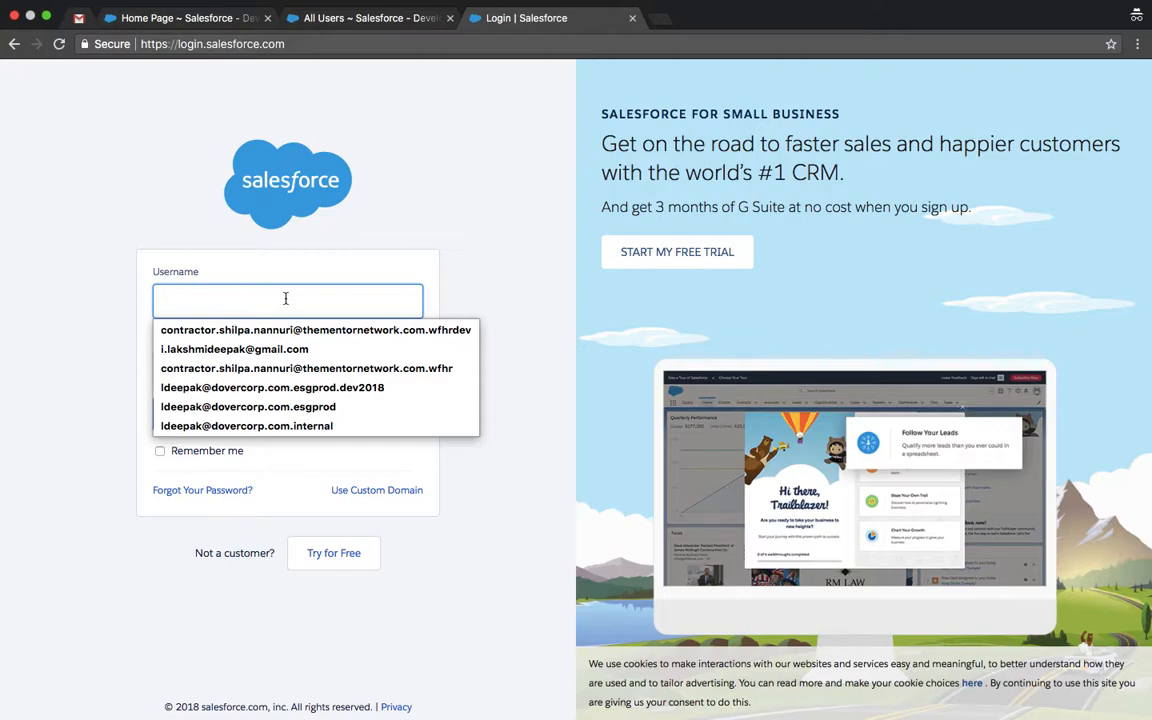
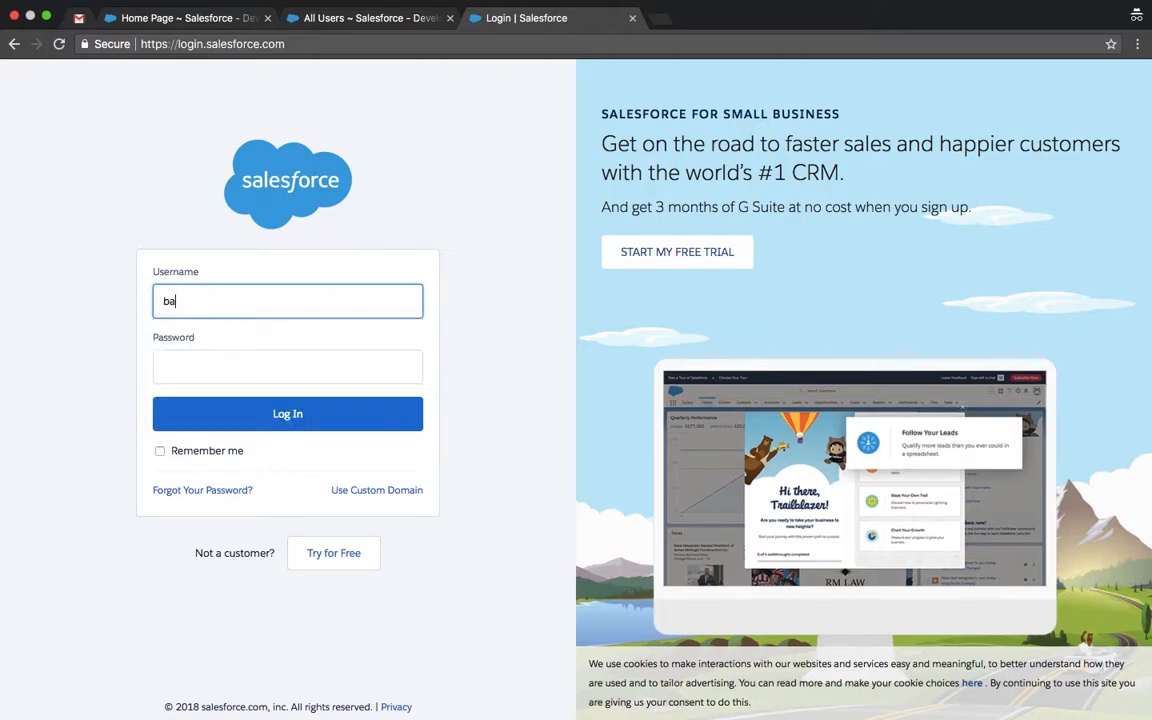
pyautogui.press('Tab')
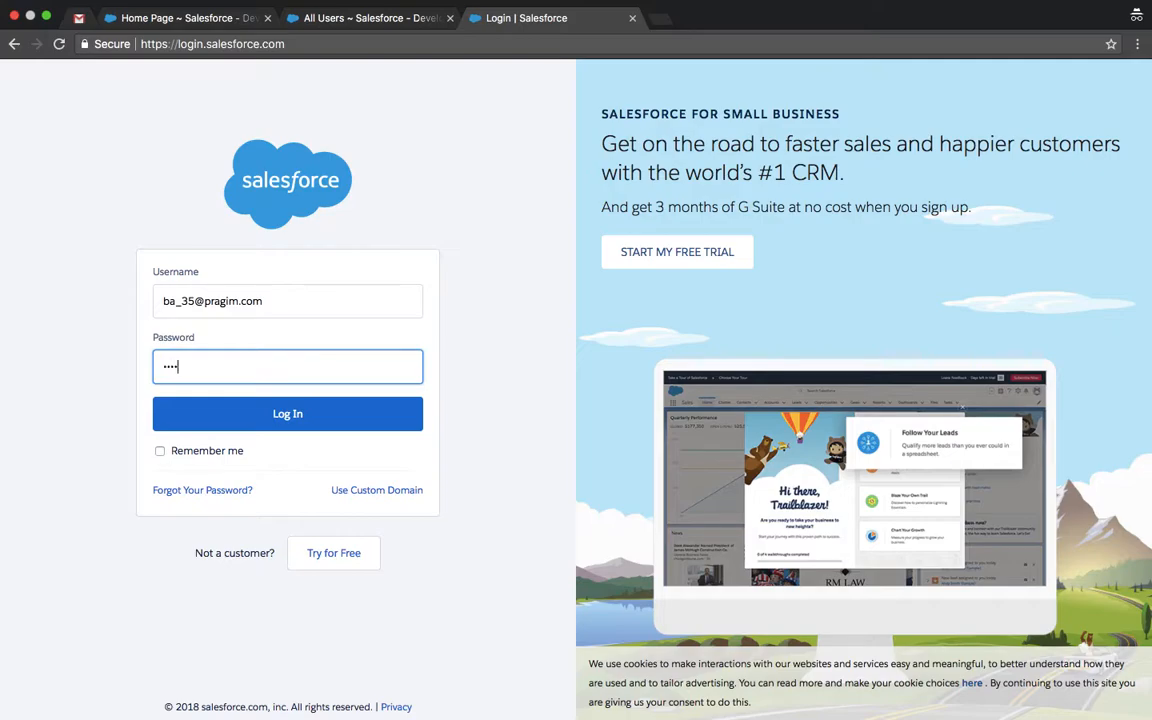
pyautogui.press('Return')
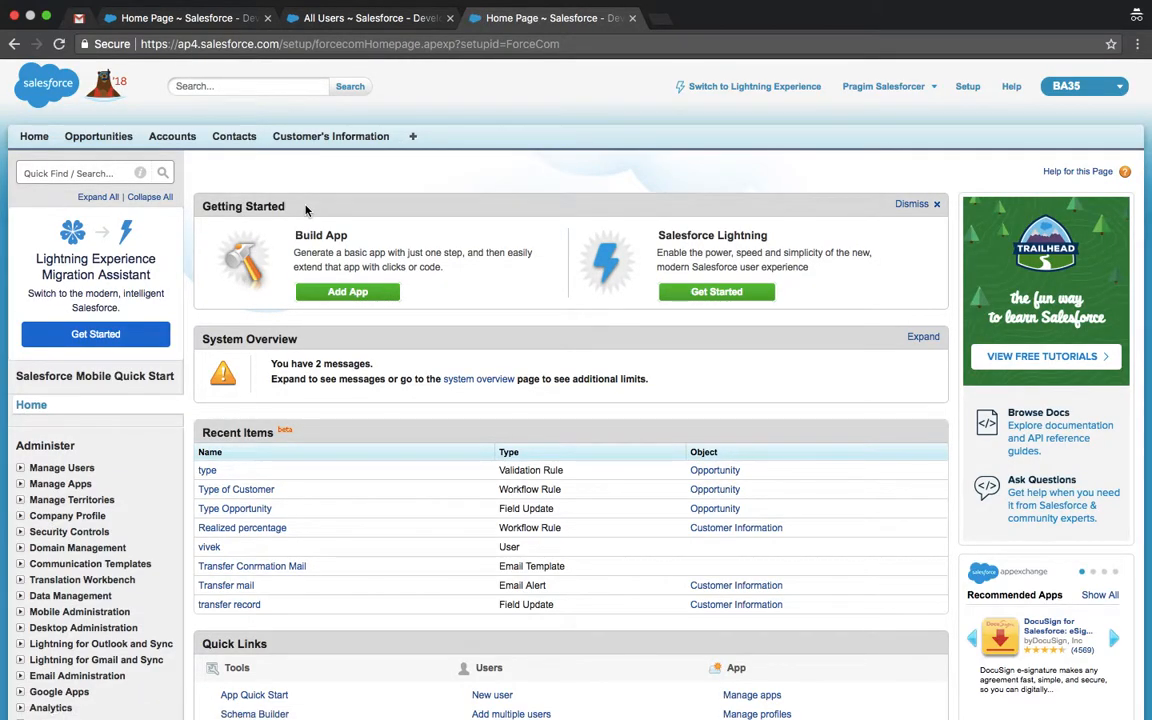
pyautogui.click(80, 172)
pyautogui.write('audit')
pyautogui.click(111, 278)
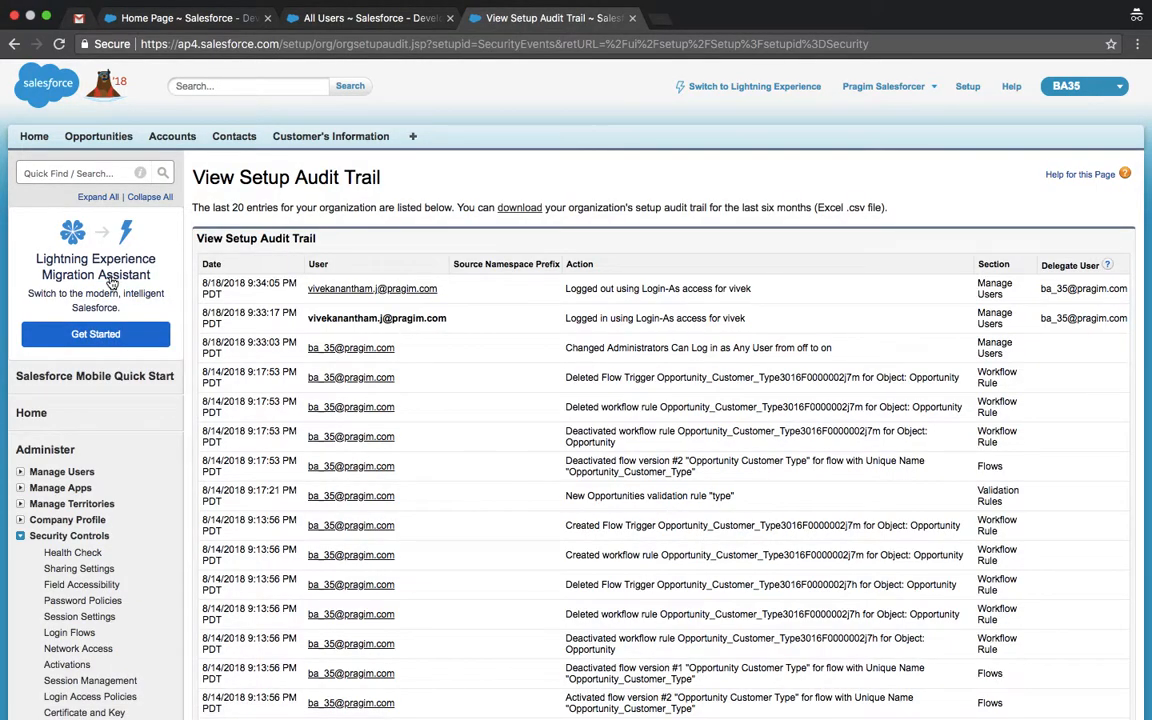
pyautogui.scroll(-2, 540, 311)
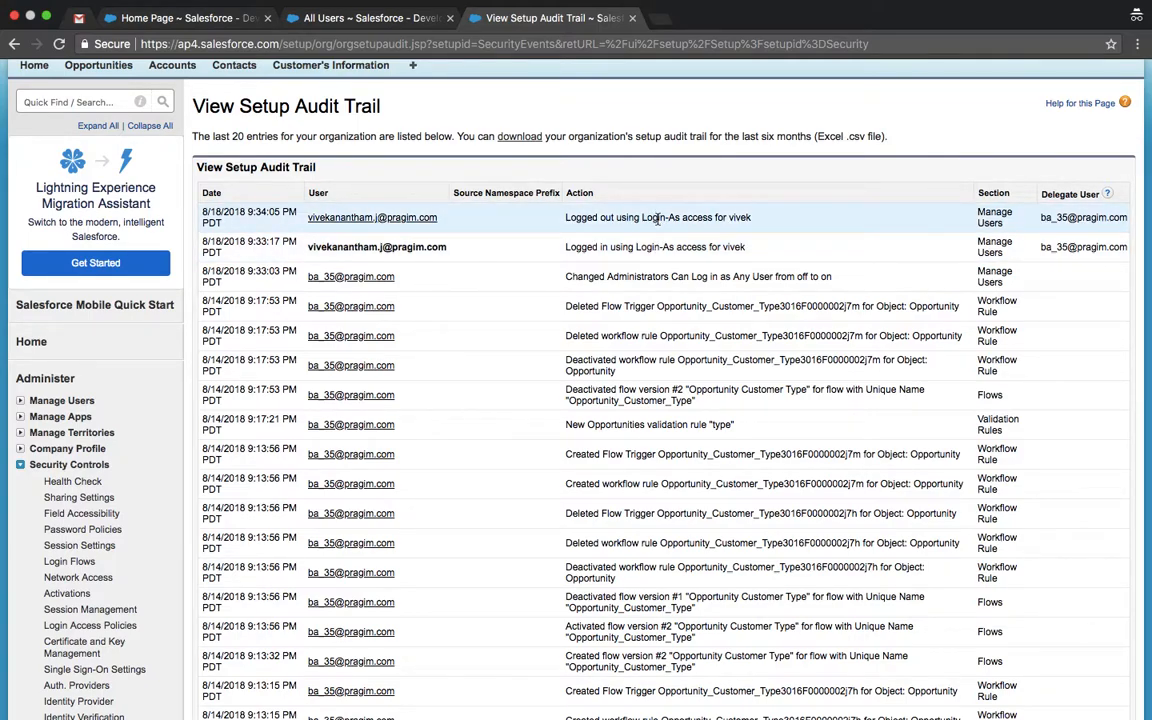
pyautogui.scroll(-4, 657, 220)
pyautogui.scroll(-1, 657, 232)
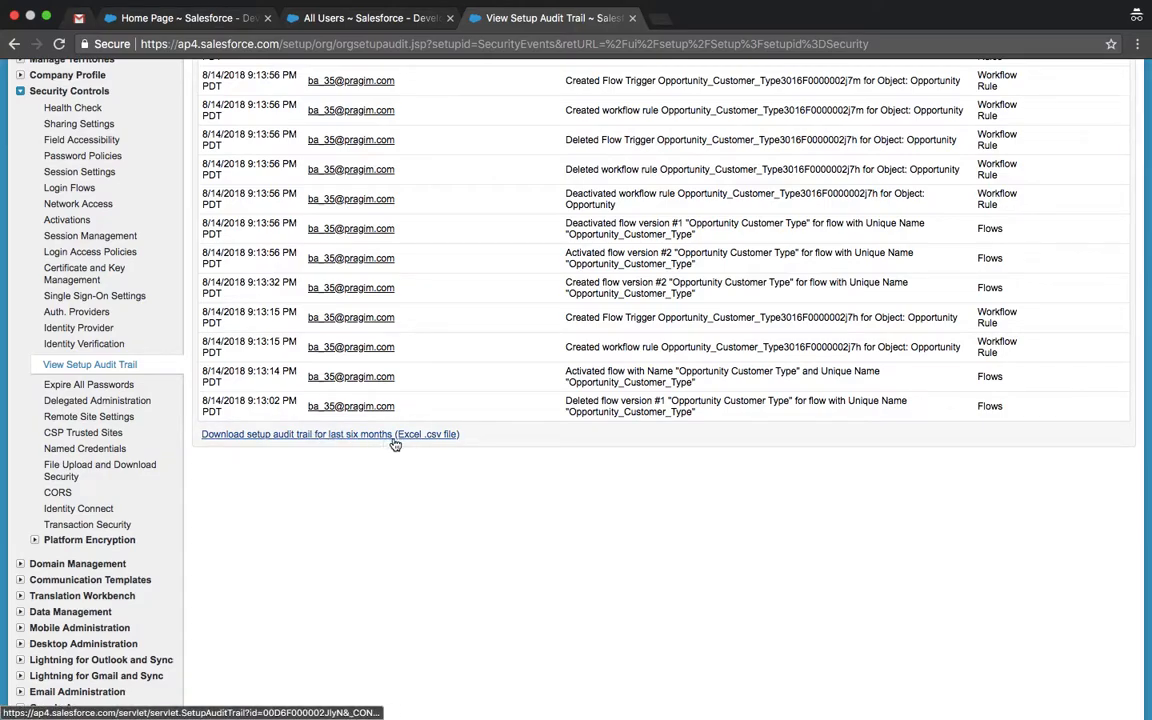
pyautogui.scroll(6, 397, 445)
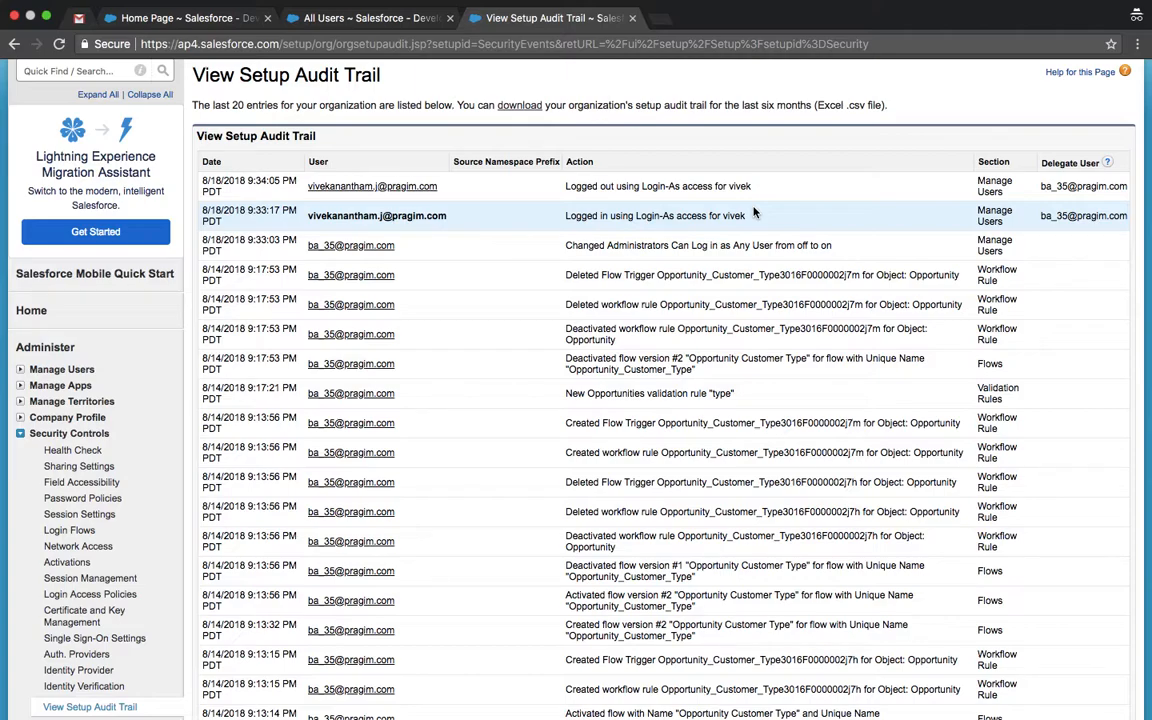
pyautogui.scroll(-5, 755, 212)
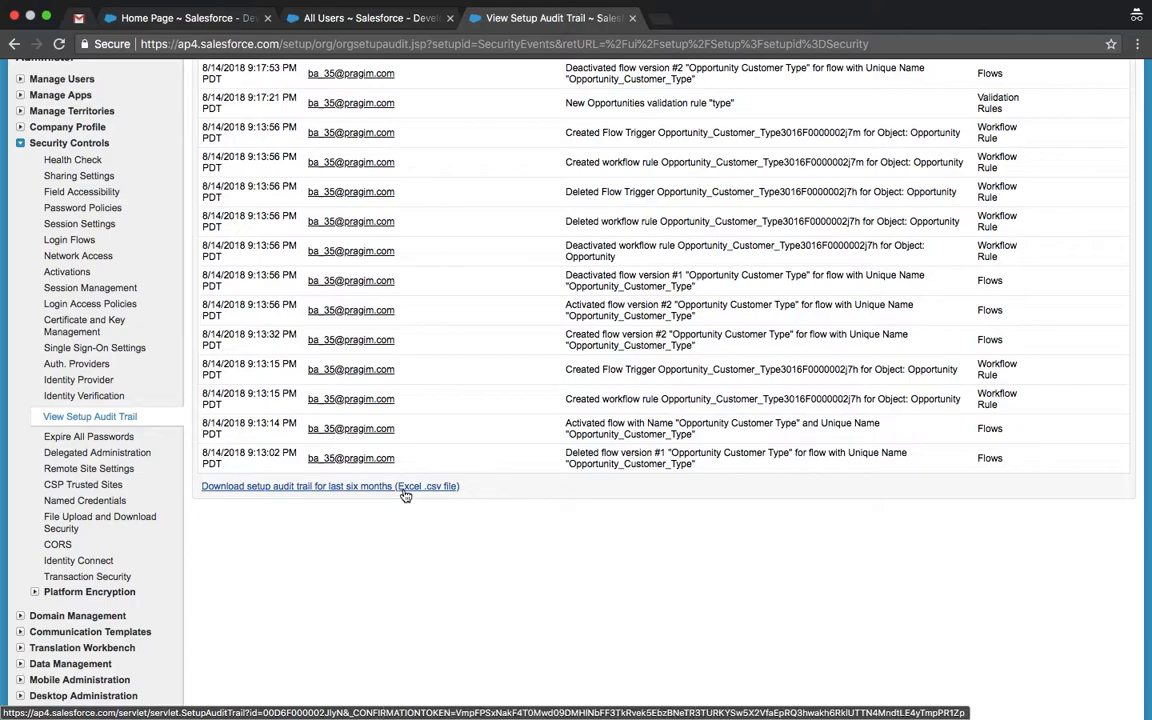
pyautogui.scroll(-1, 404, 493)
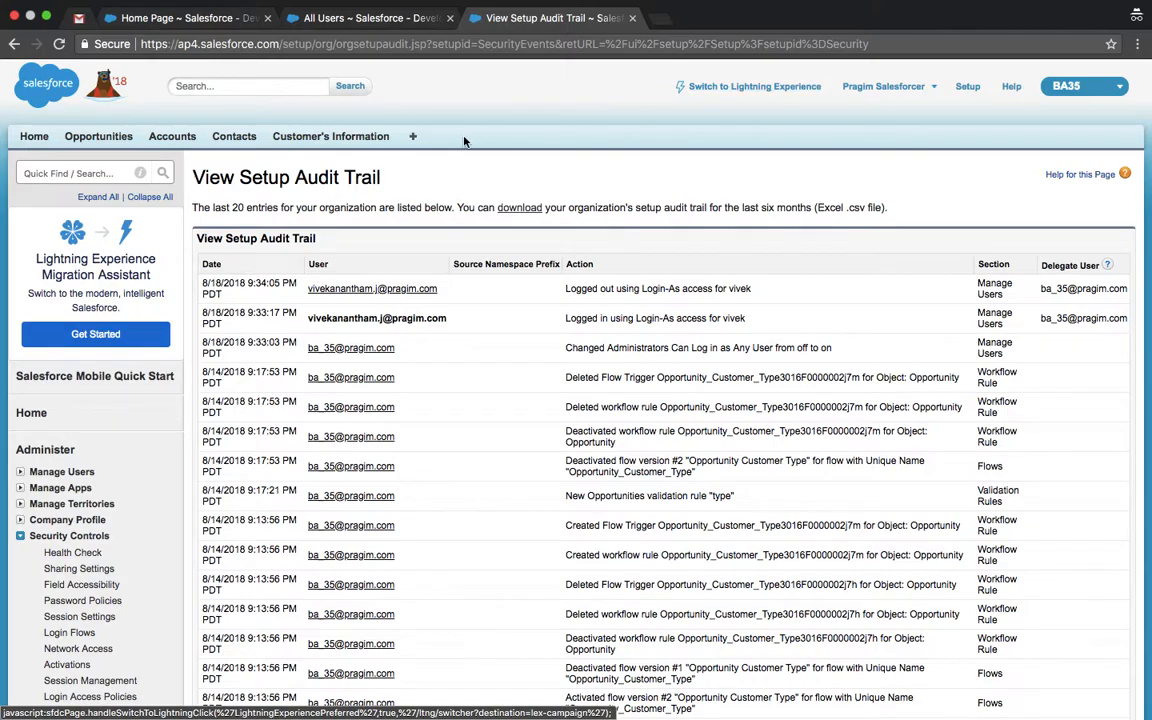
# Step: Uncheck 'Force relogin after Login-As-User' in Session Settings and save
pyautogui.click(93, 173)
pyautogui.write('sessio')
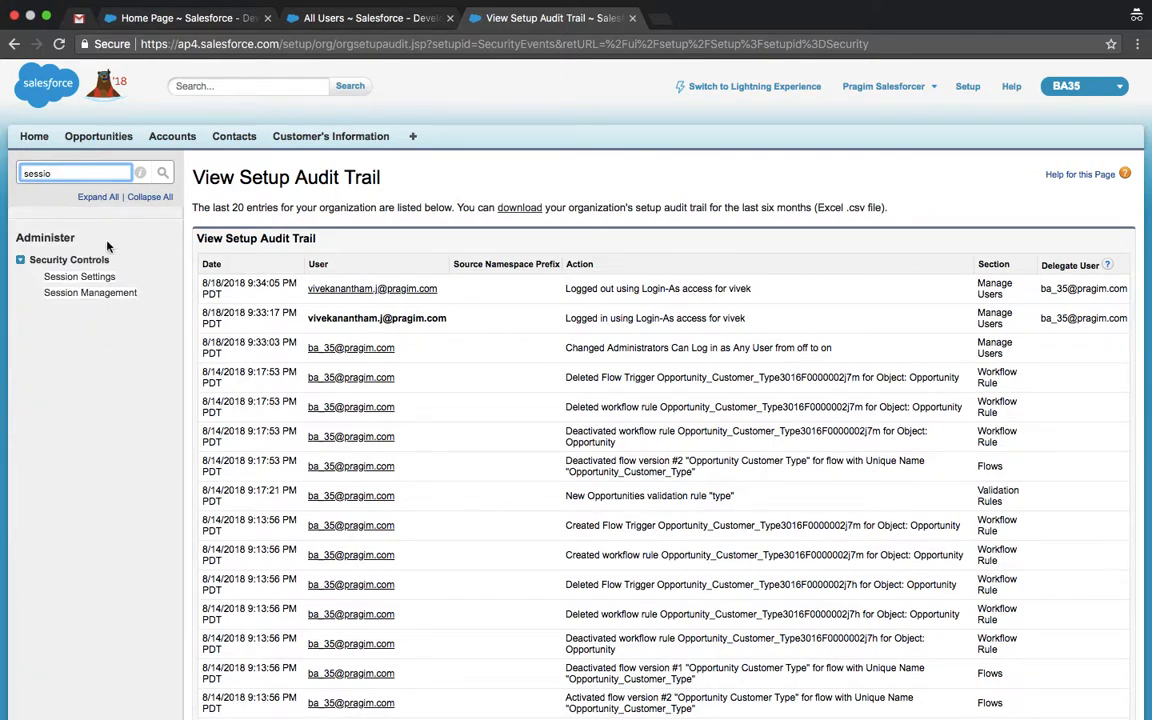
pyautogui.click(92, 279)
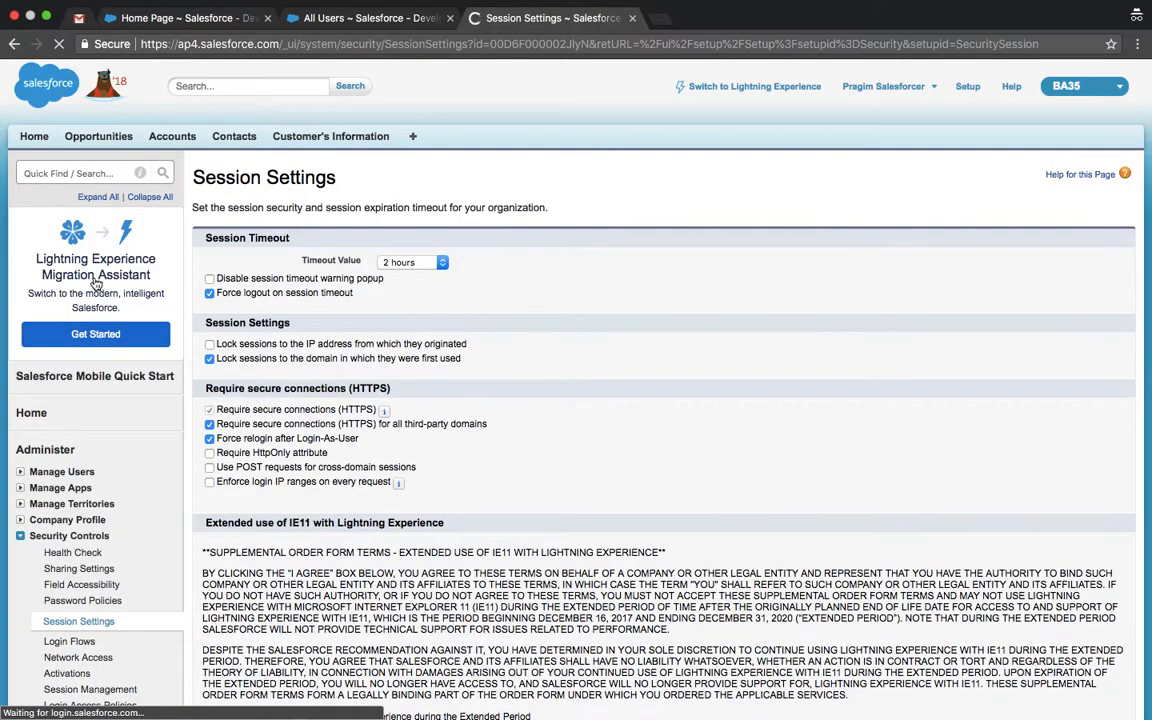
pyautogui.scroll(-3, 566, 386)
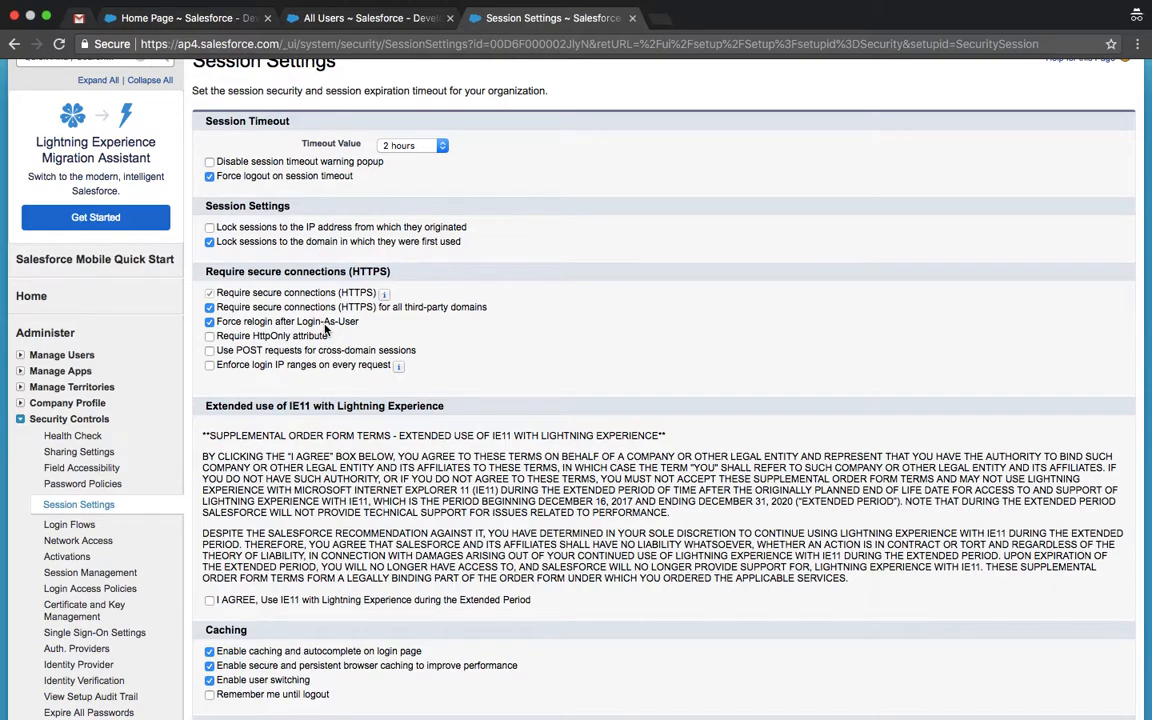
pyautogui.click(209, 322)
pyautogui.scroll(-15, 209, 325)
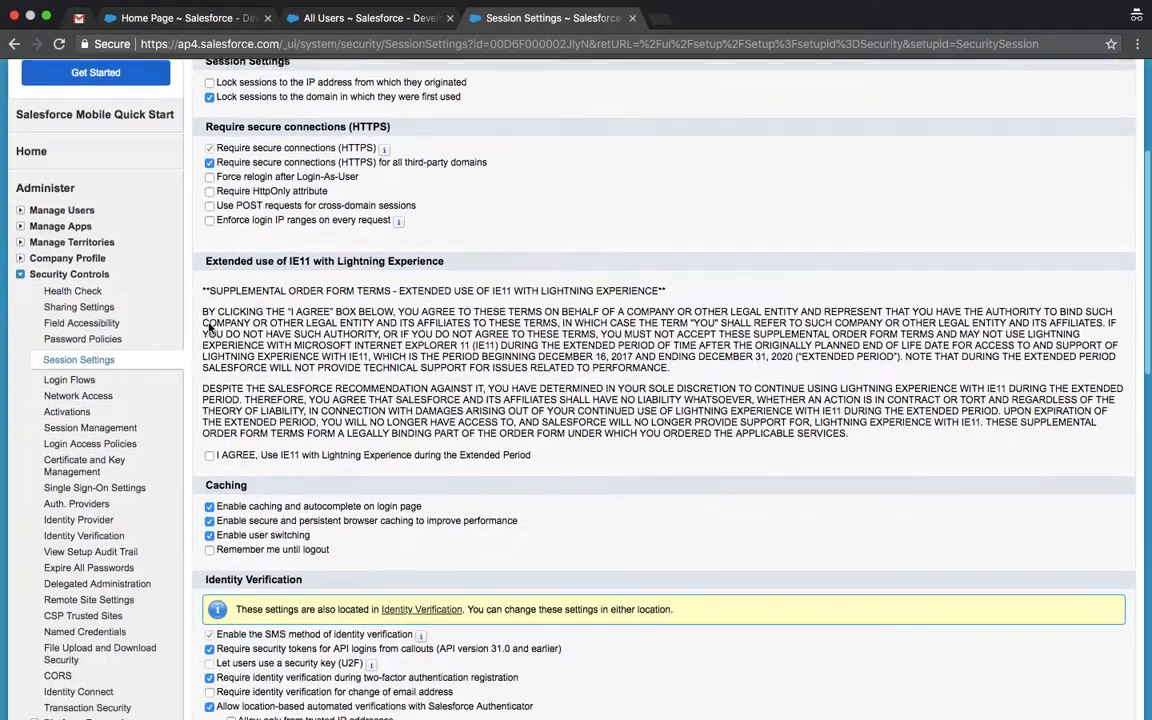
pyautogui.scroll(-3, 378, 716)
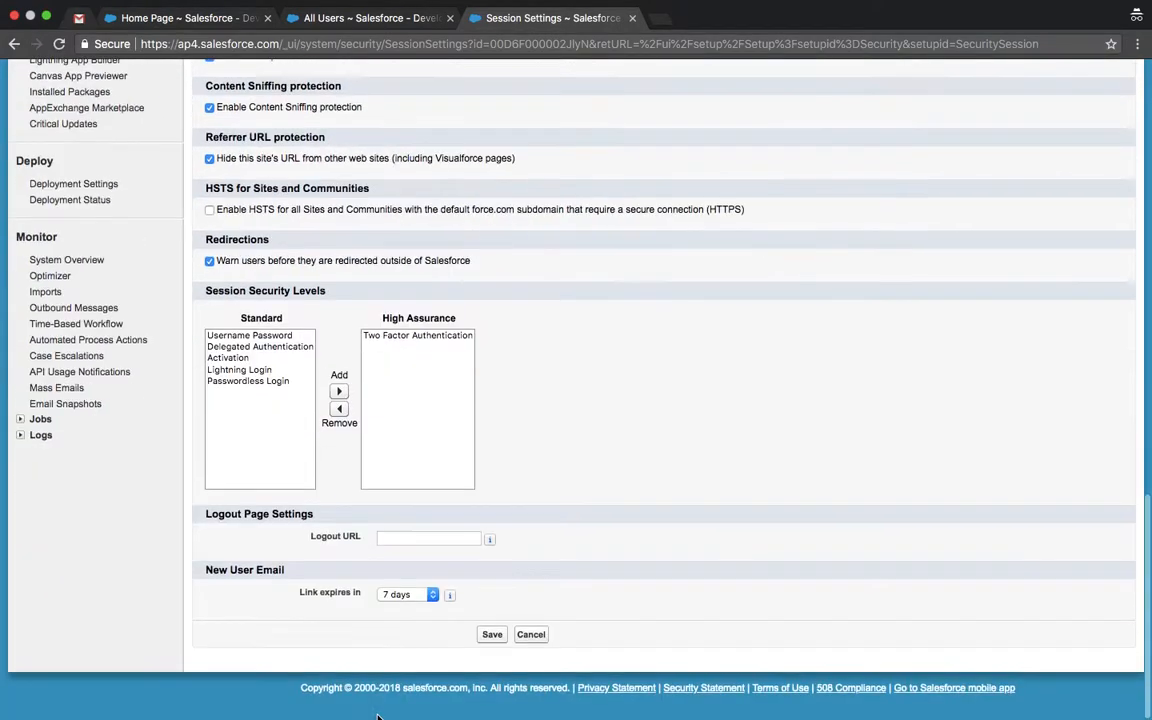
pyautogui.click(492, 643)
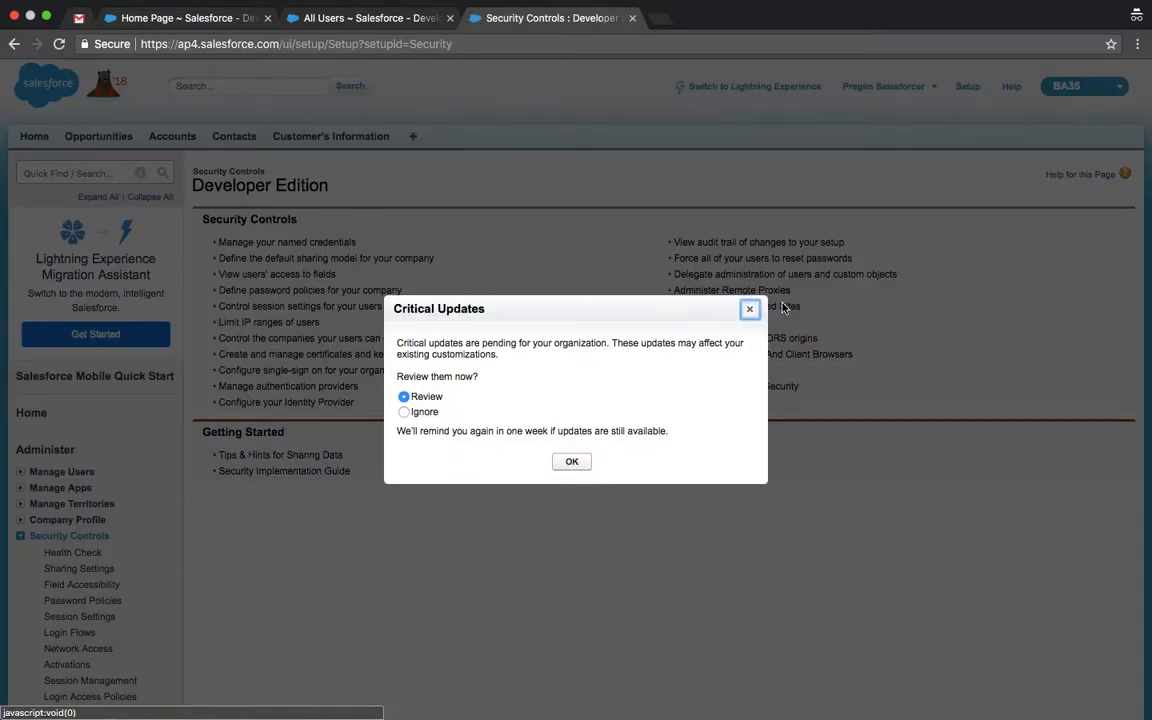
# Step: Dismiss the Critical Updates notice, reopen the All Users list, and close the duplicate tab
pyautogui.click(749, 309)
pyautogui.click(113, 172)
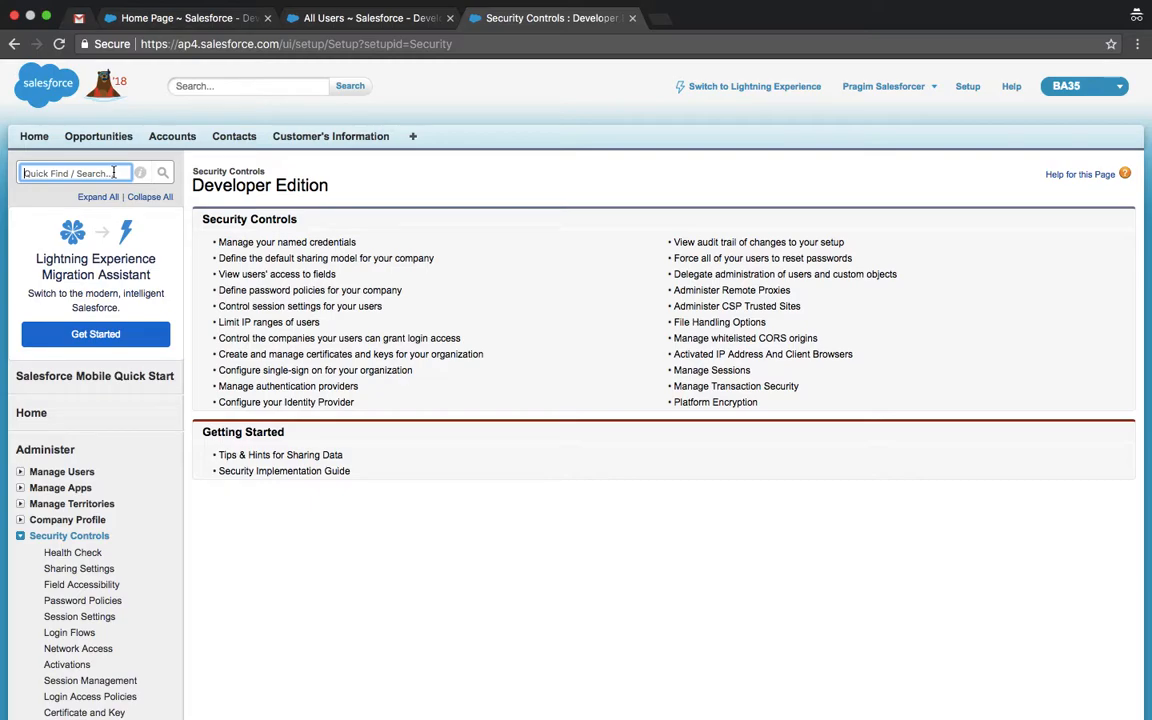
pyautogui.write('users')
pyautogui.click(56, 276)
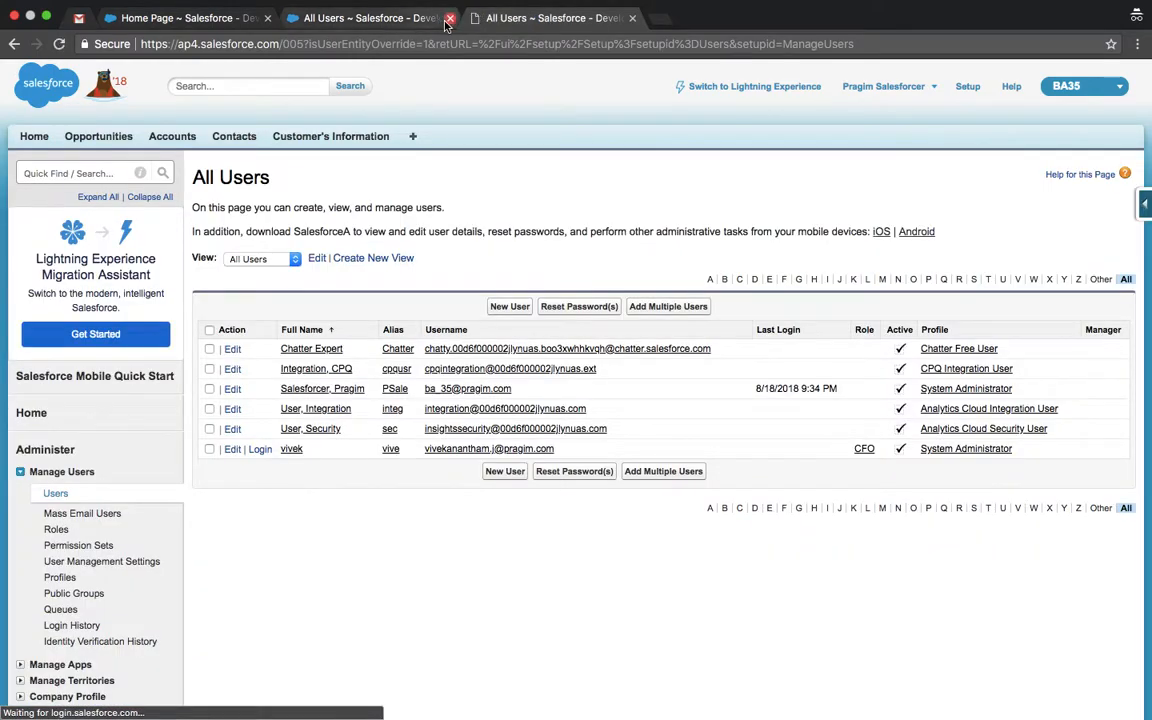
pyautogui.click(449, 19)
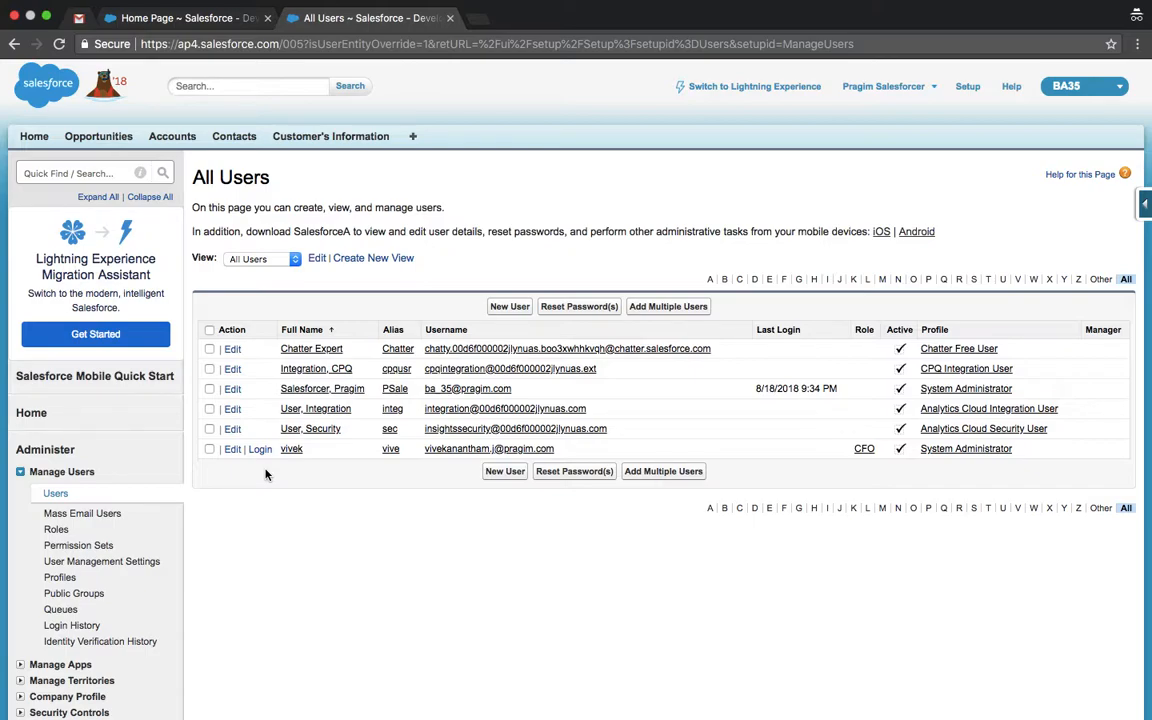
# Step: Log in as the CFO user from the All Users list, then log back out
pyautogui.click(264, 452)
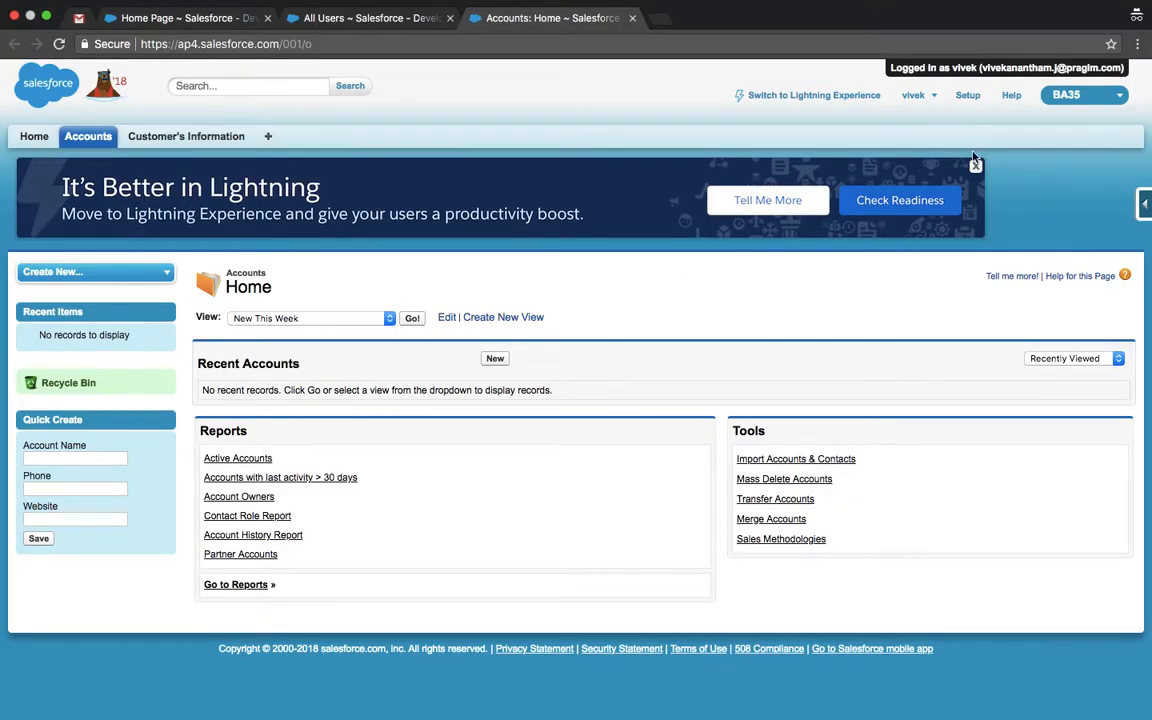
pyautogui.click(975, 165)
pyautogui.click(930, 97)
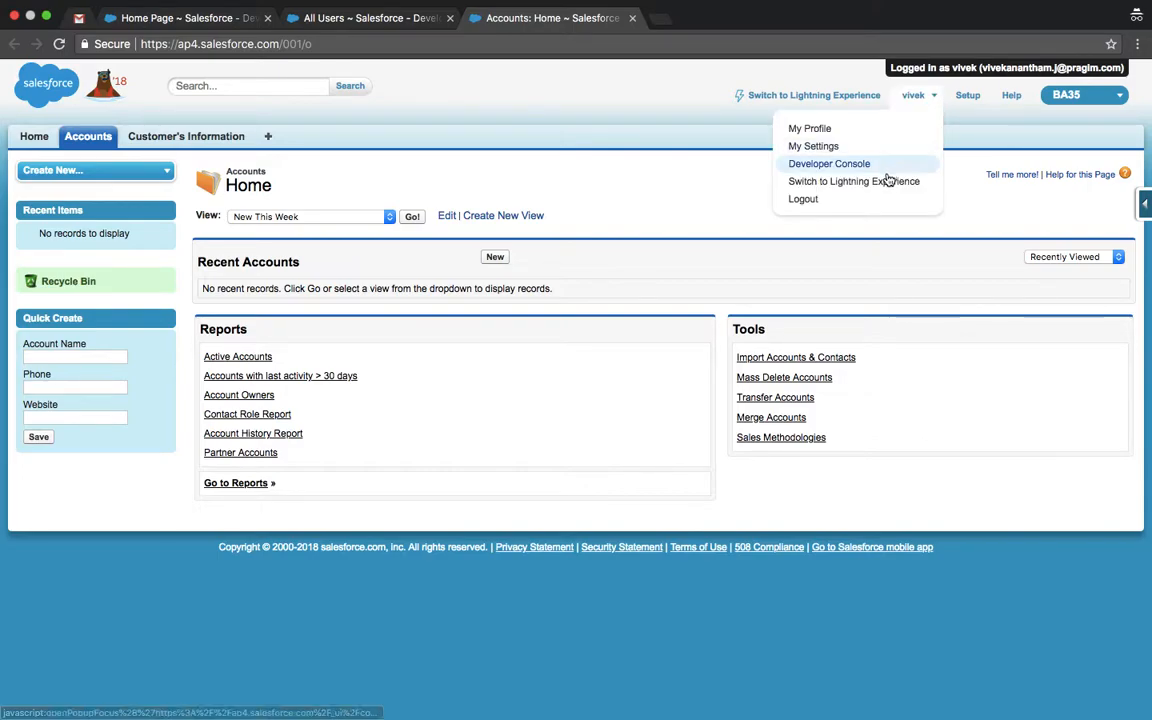
pyautogui.click(851, 199)
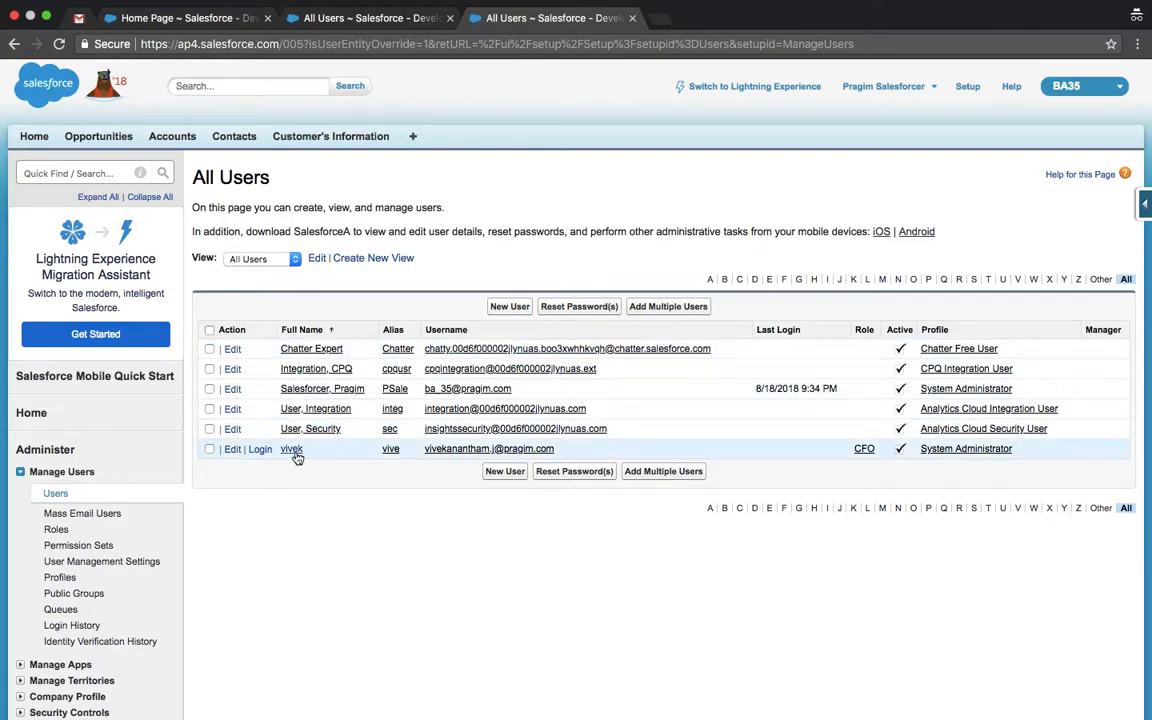
# Step: Log in as the CFO user again from their detail page, log out, and close the All Users tab
pyautogui.click(473, 450)
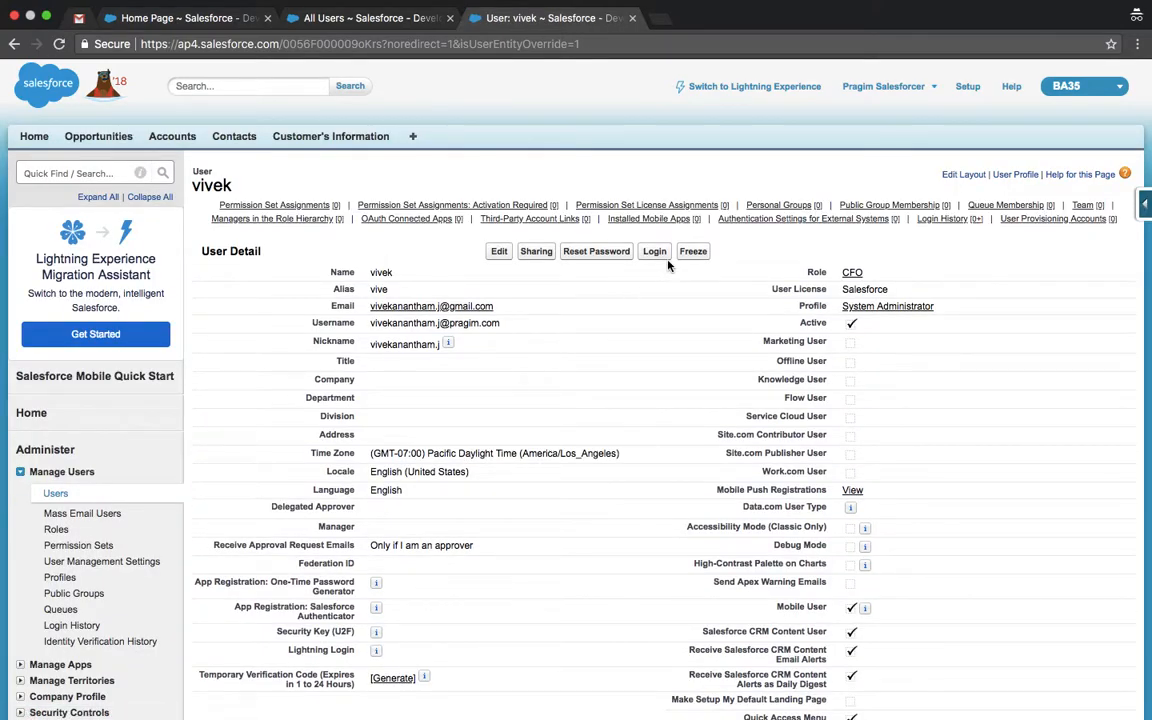
pyautogui.click(654, 251)
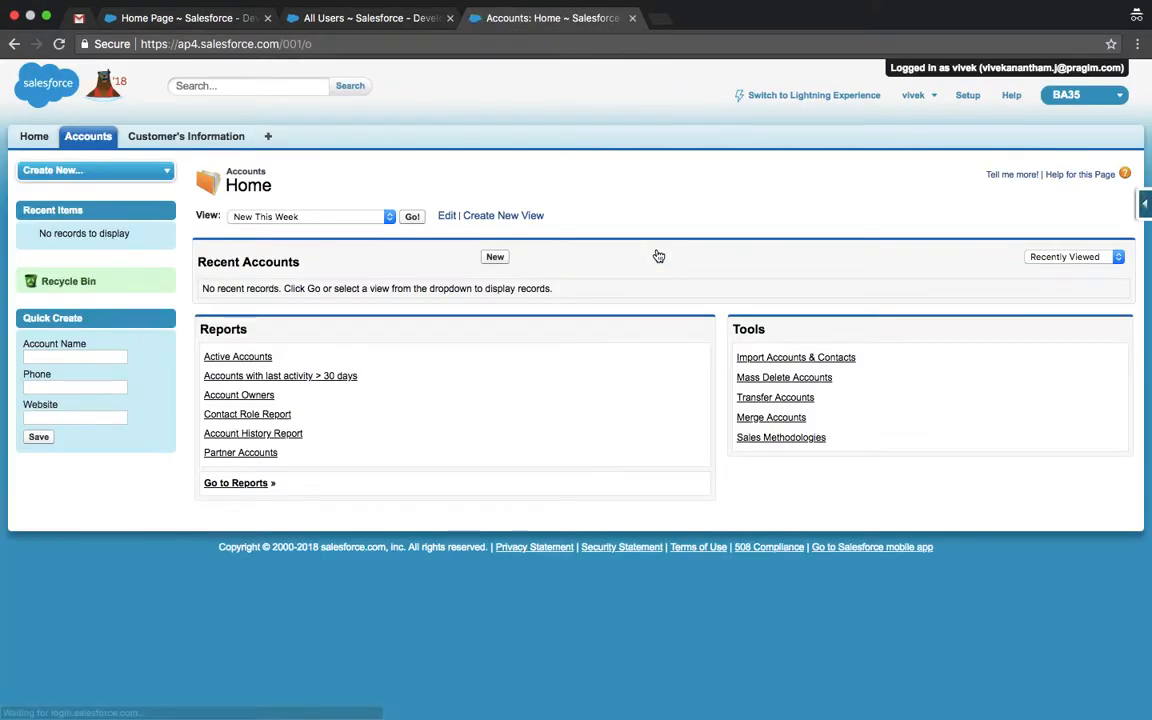
pyautogui.click(915, 96)
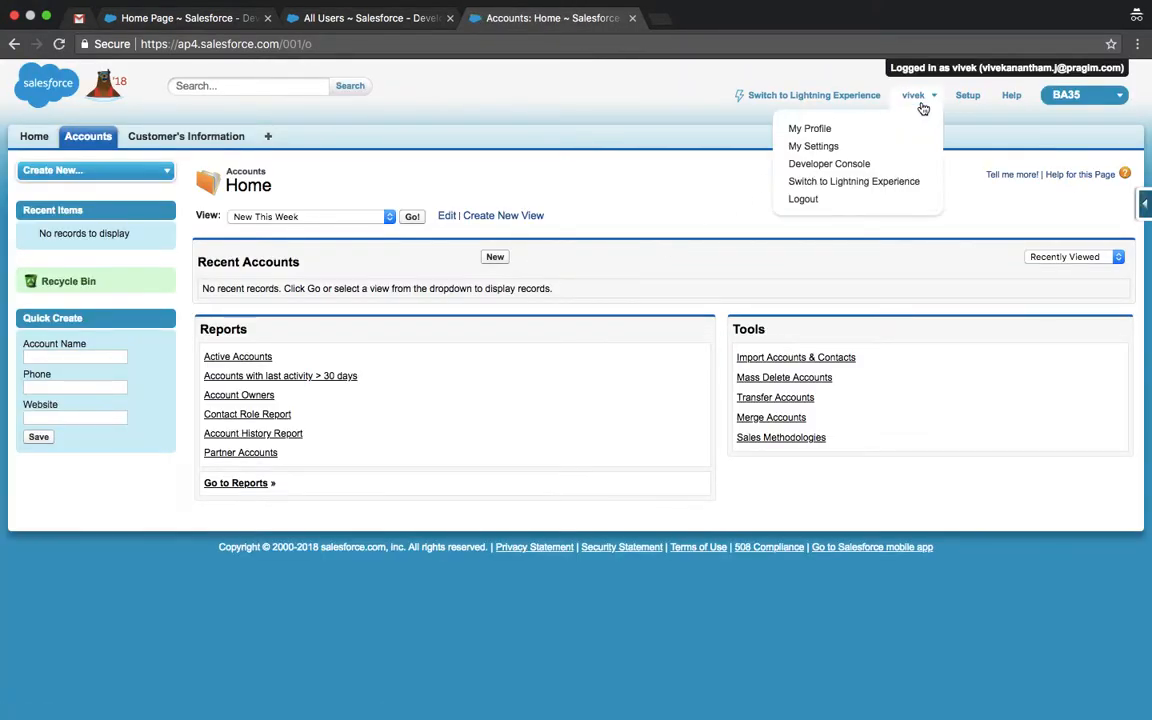
pyautogui.click(803, 199)
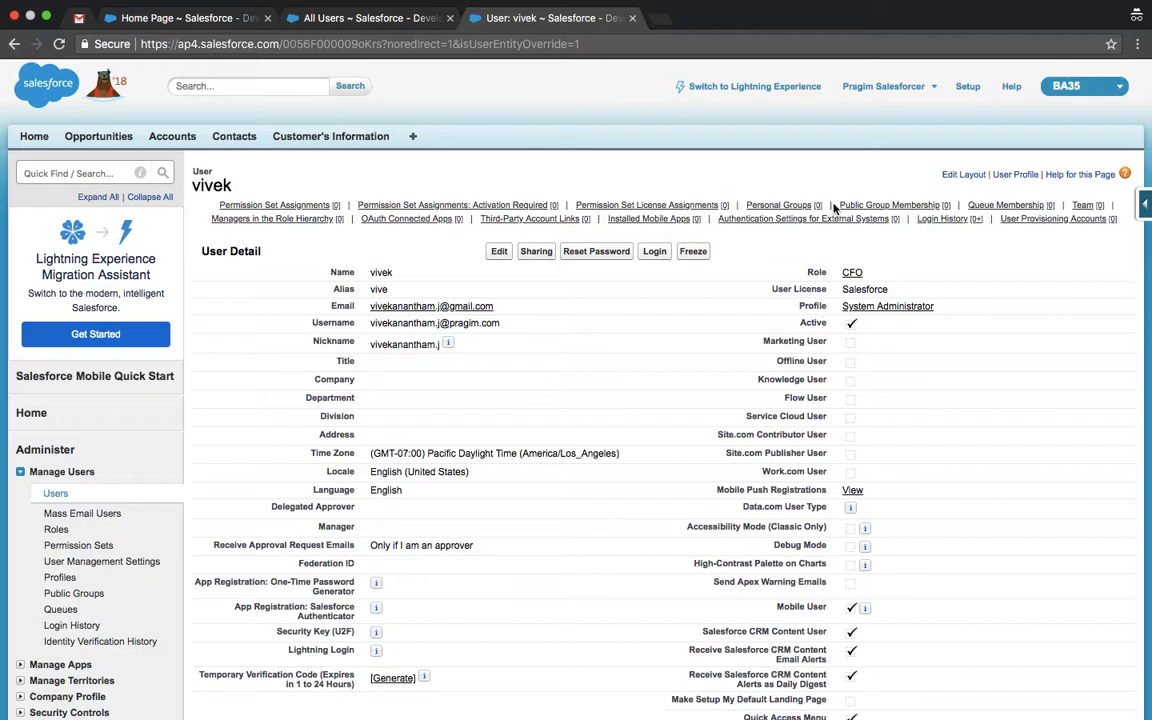
pyautogui.click(450, 18)
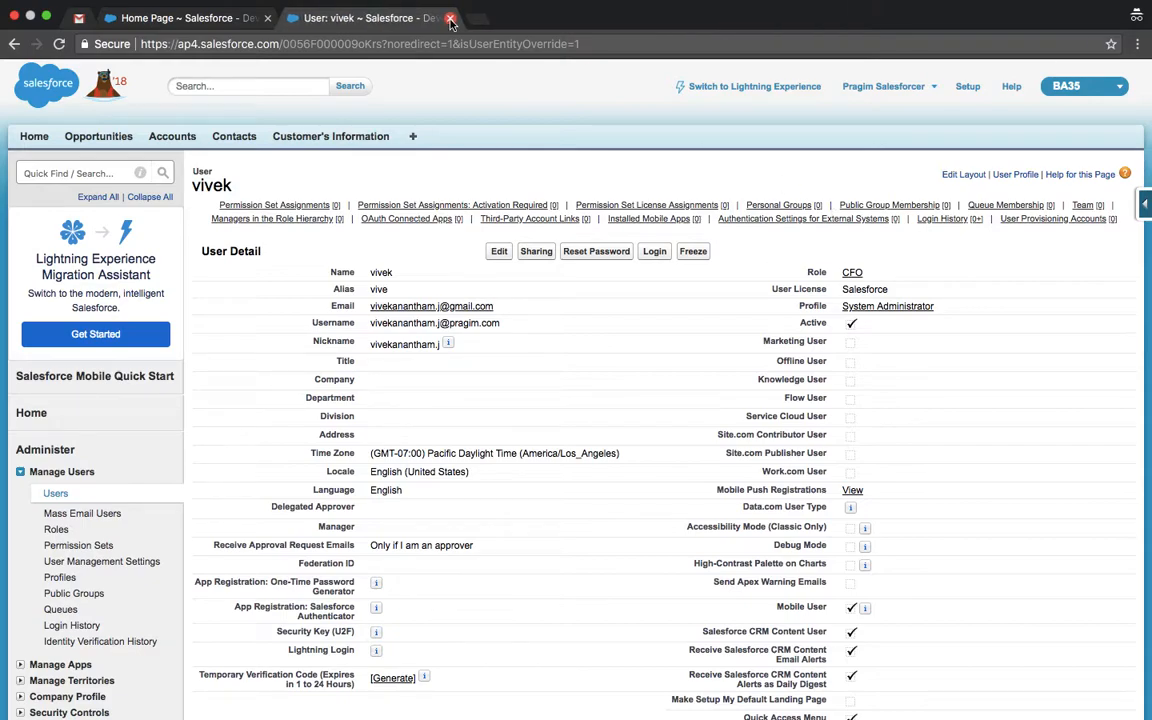
# Step: Open the account linked to the ghthgh customer record and check its Account Owner
pyautogui.click(336, 139)
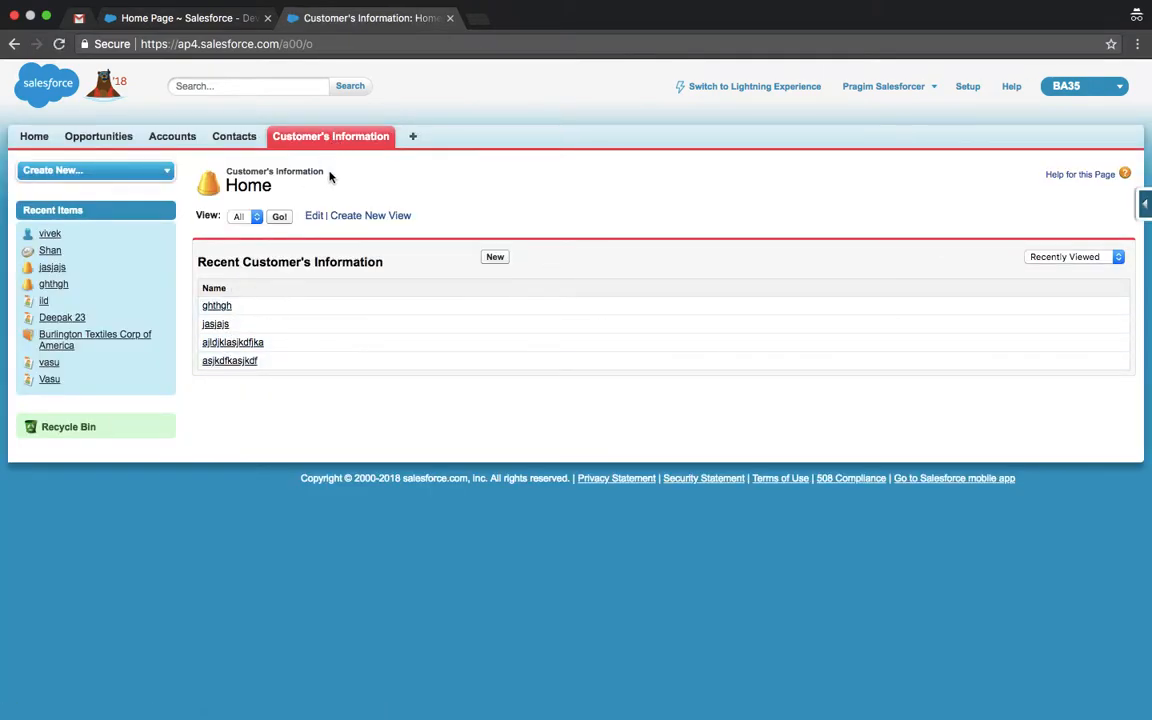
pyautogui.click(215, 307)
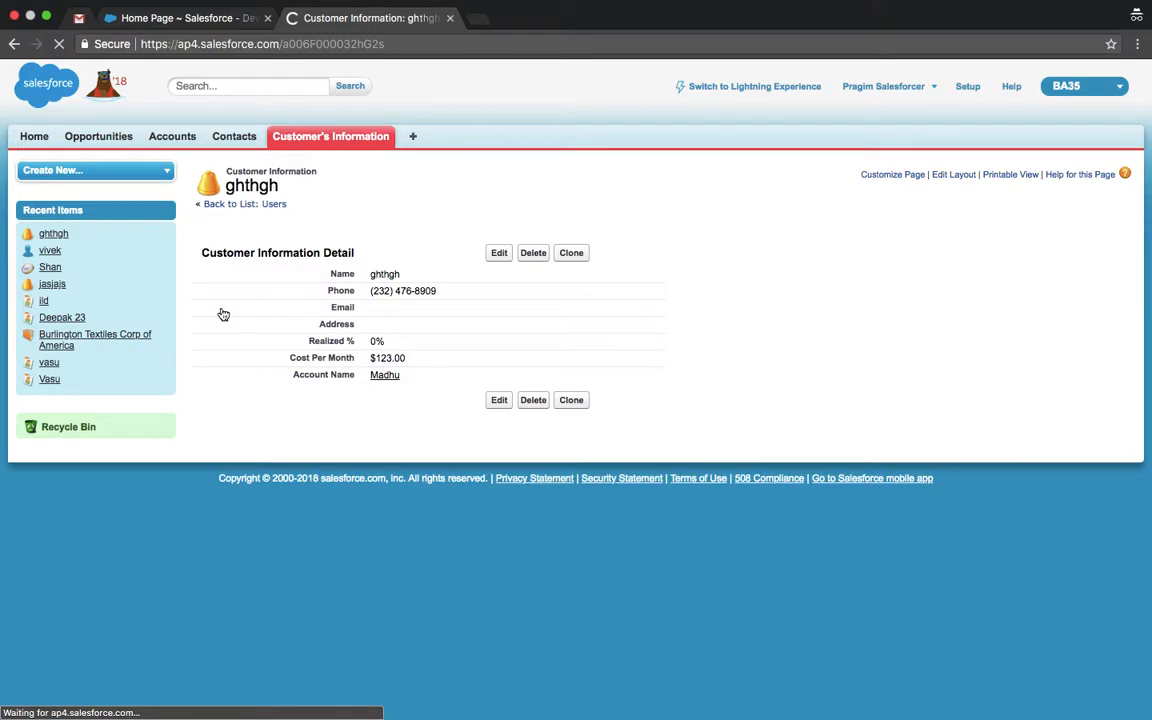
pyautogui.click(388, 377)
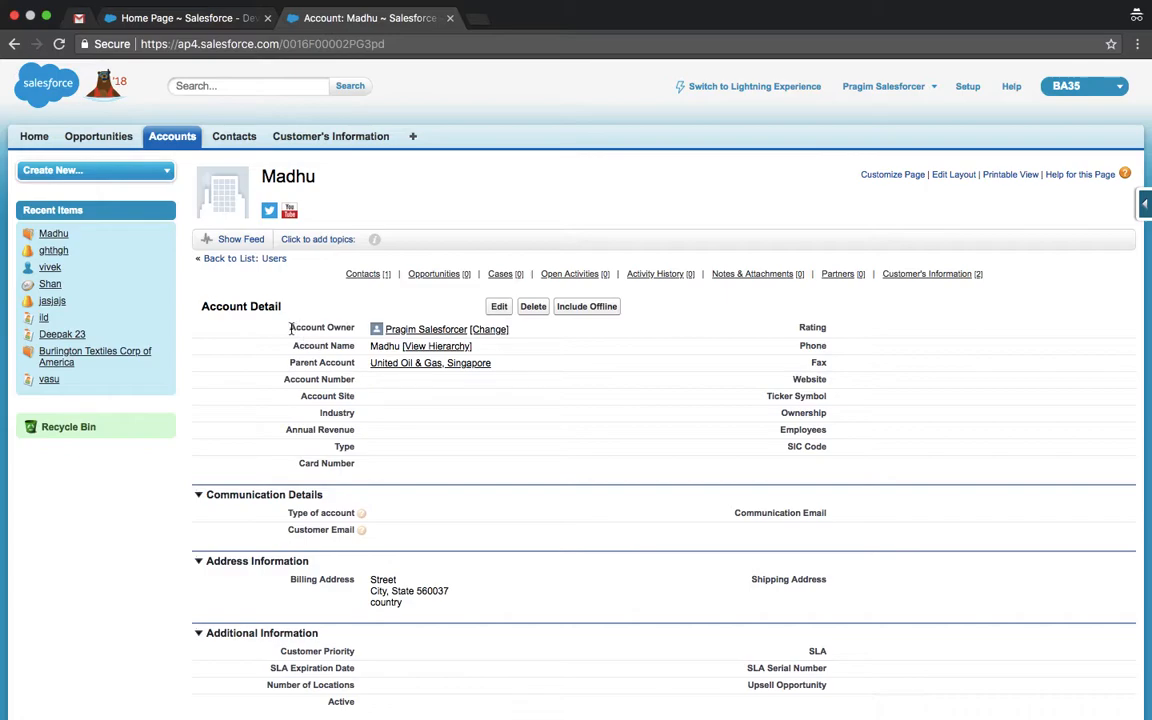
pyautogui.moveTo(420, 333)
# Step: Return to Setup and bring up the All Users list
pyautogui.click(968, 89)
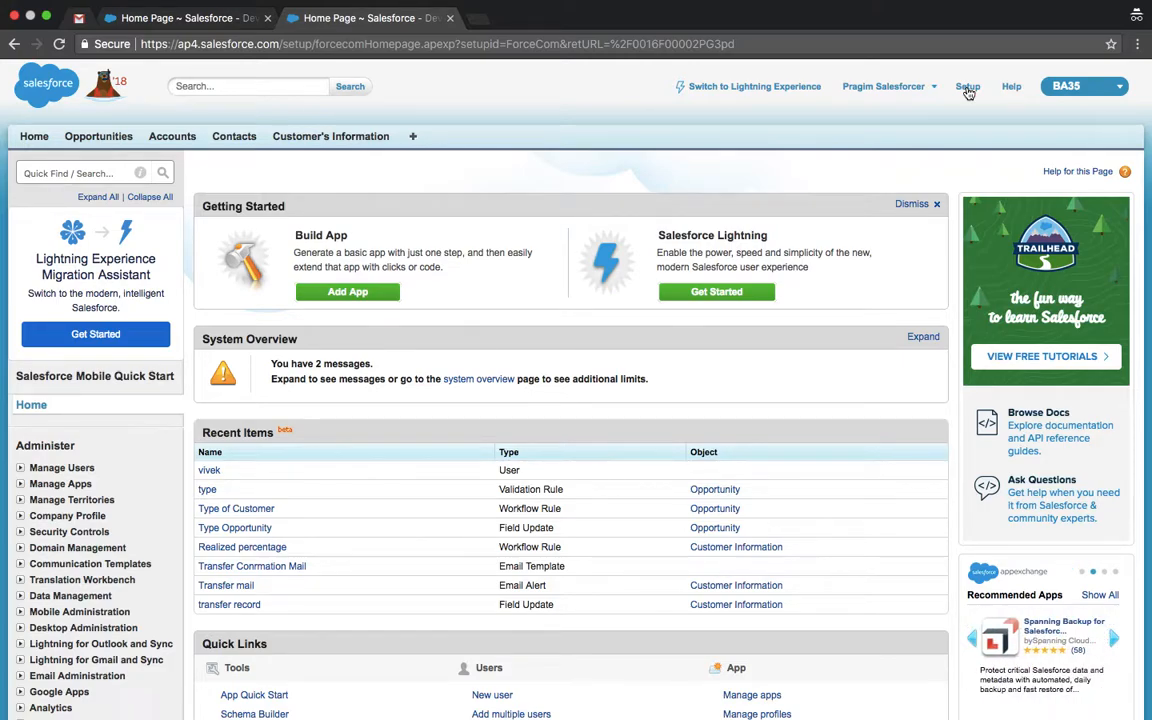
pyautogui.click(108, 173)
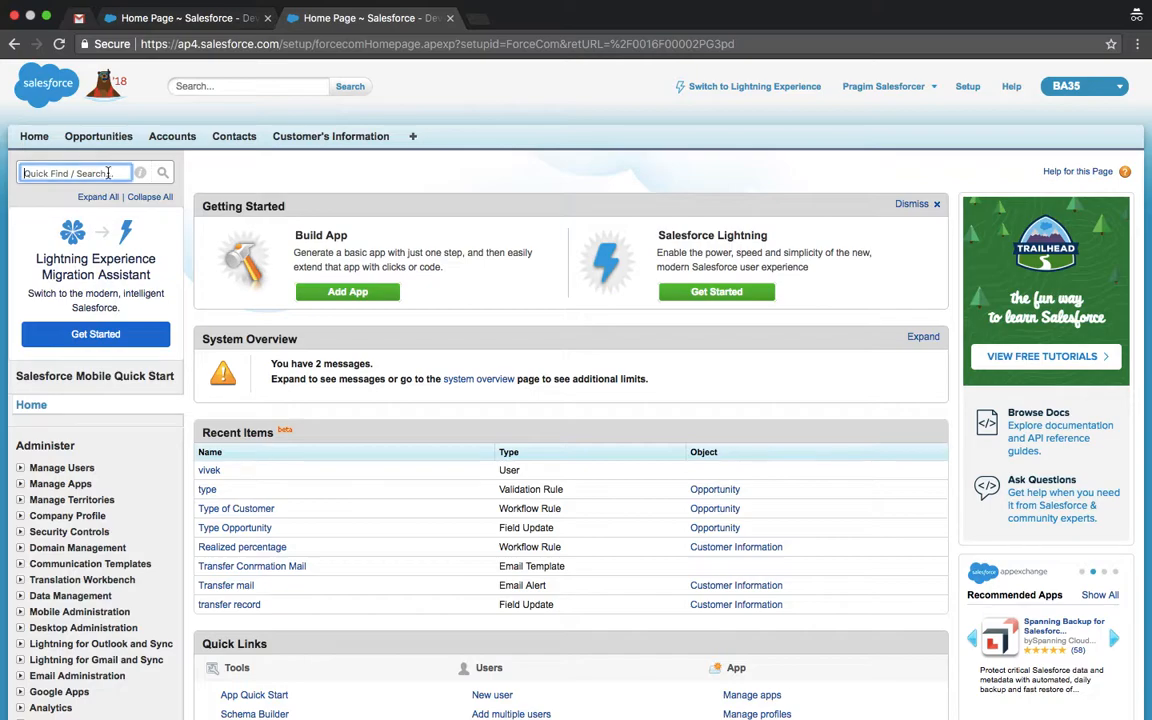
pyautogui.write('users')
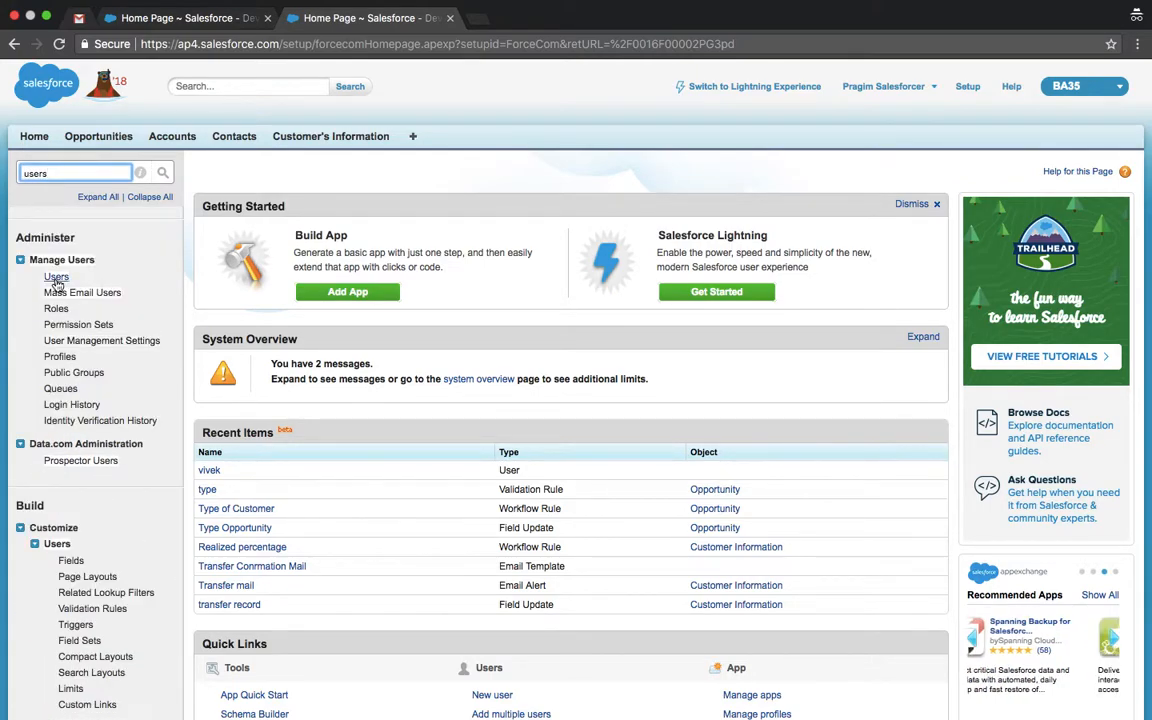
pyautogui.click(55, 278)
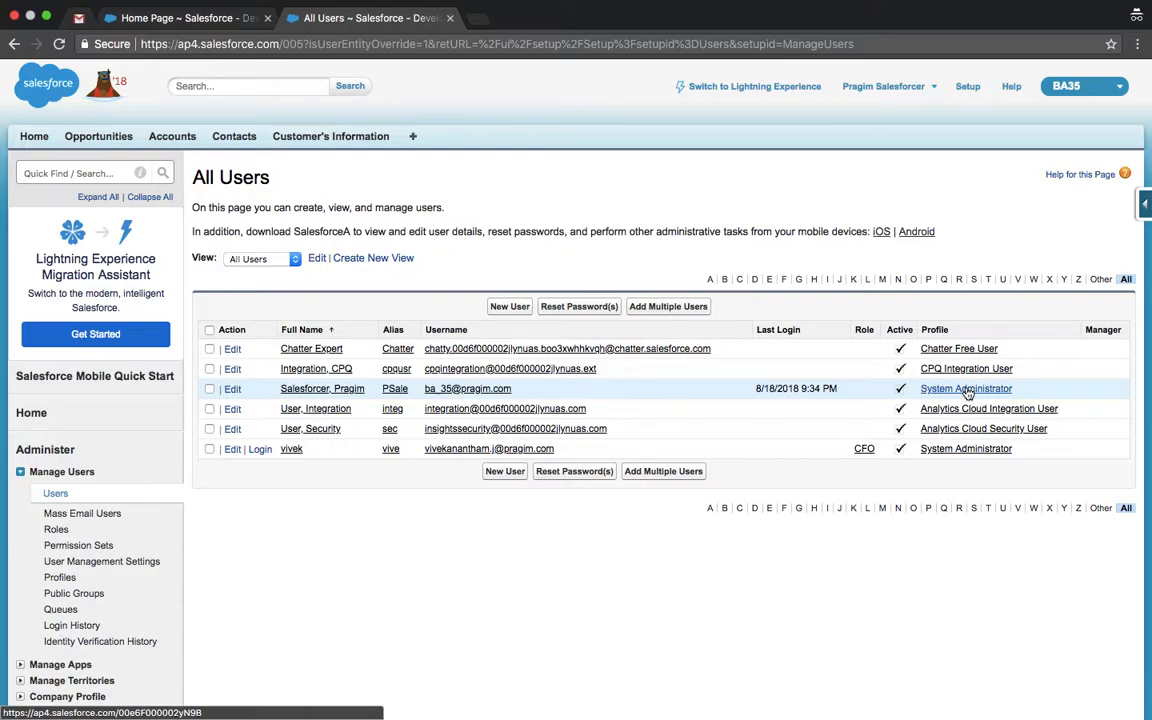
# Step: View the CFO user's System Administrator profile, then go to the full Profiles list
pyautogui.click(939, 458)
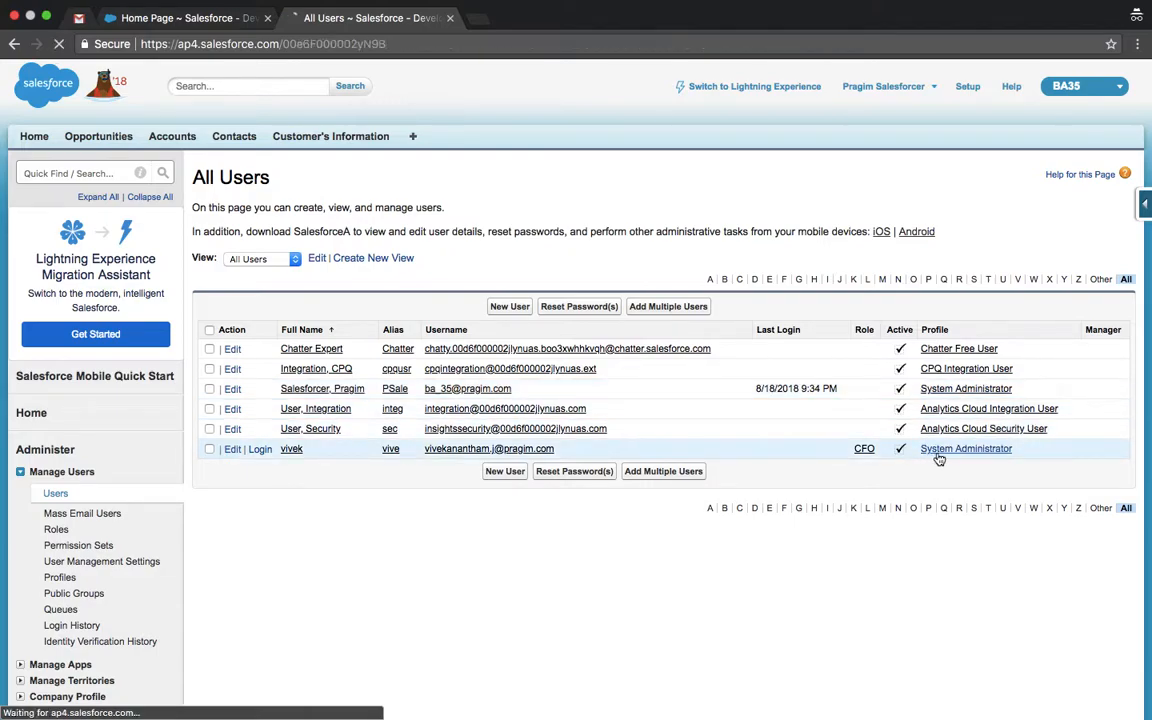
pyautogui.scroll(-1, 939, 458)
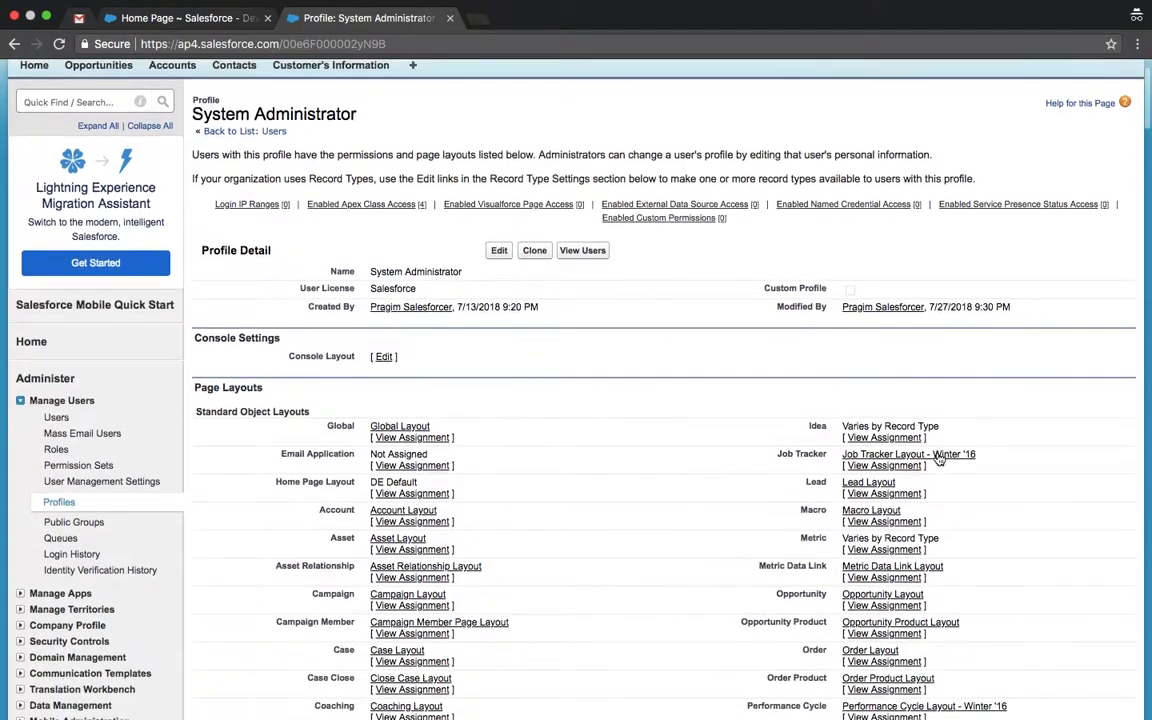
pyautogui.scroll(-1, 939, 458)
pyautogui.click(60, 491)
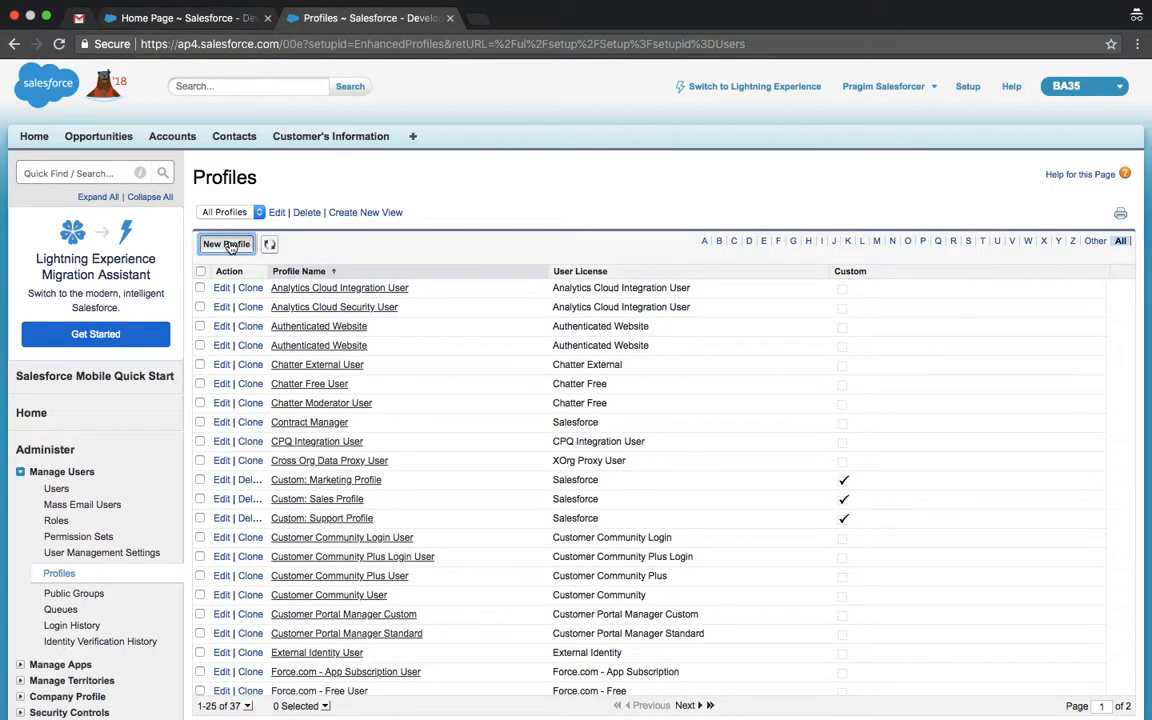
# Step: Clone the System Administrator profile into a new profile named 'Sales Manager'
pyautogui.click(227, 245)
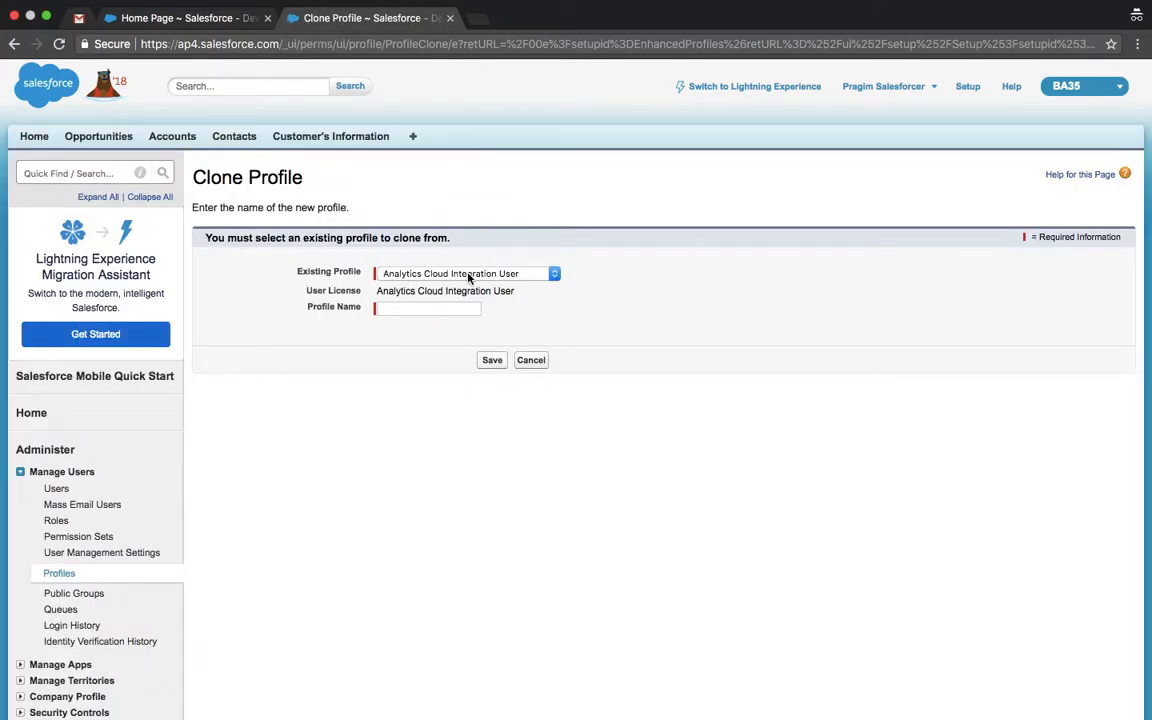
pyautogui.click(468, 274)
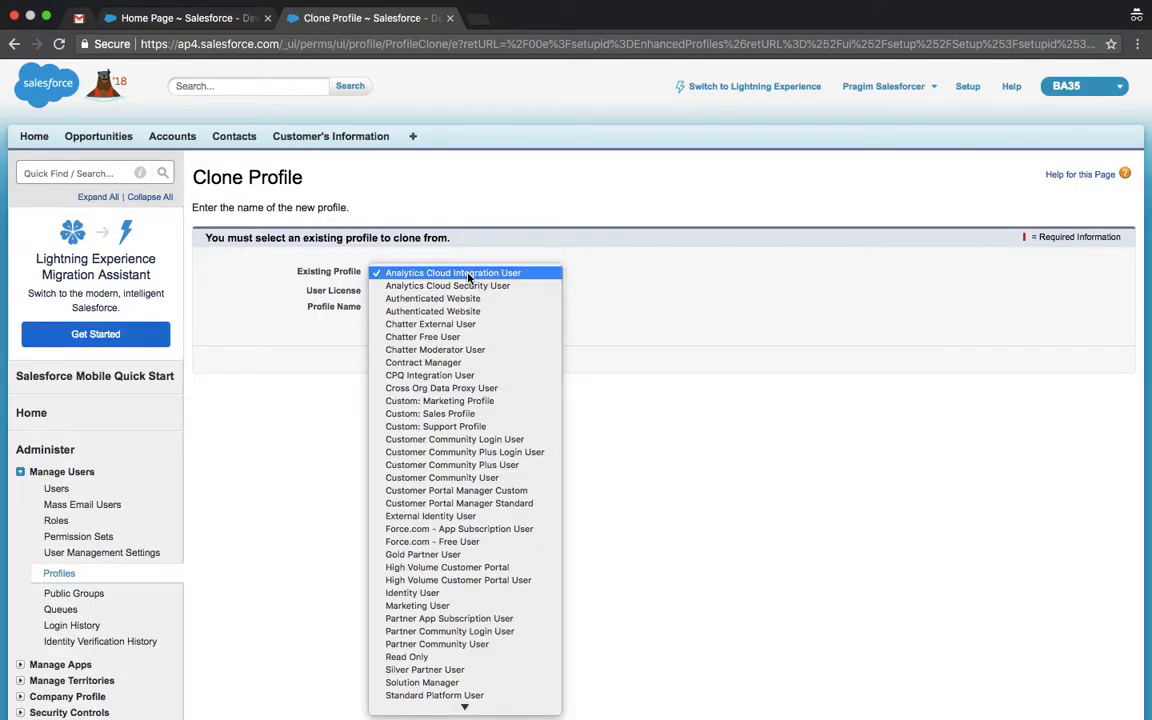
pyautogui.scroll(-1, 469, 277)
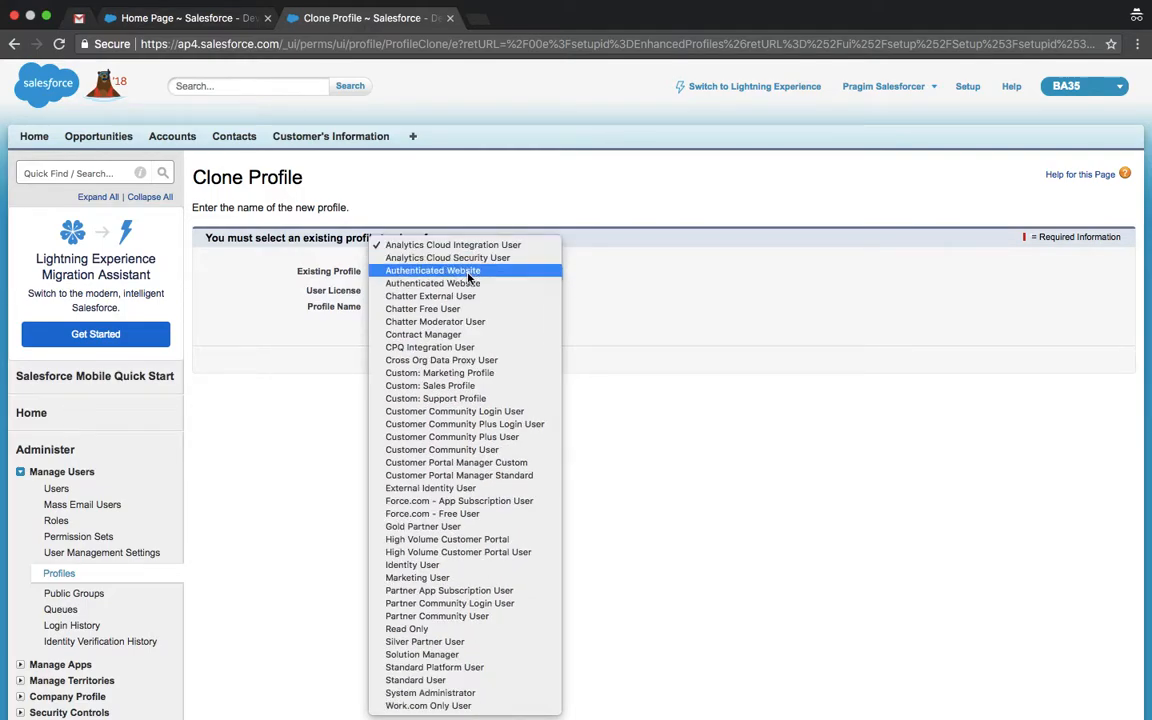
pyautogui.click(431, 693)
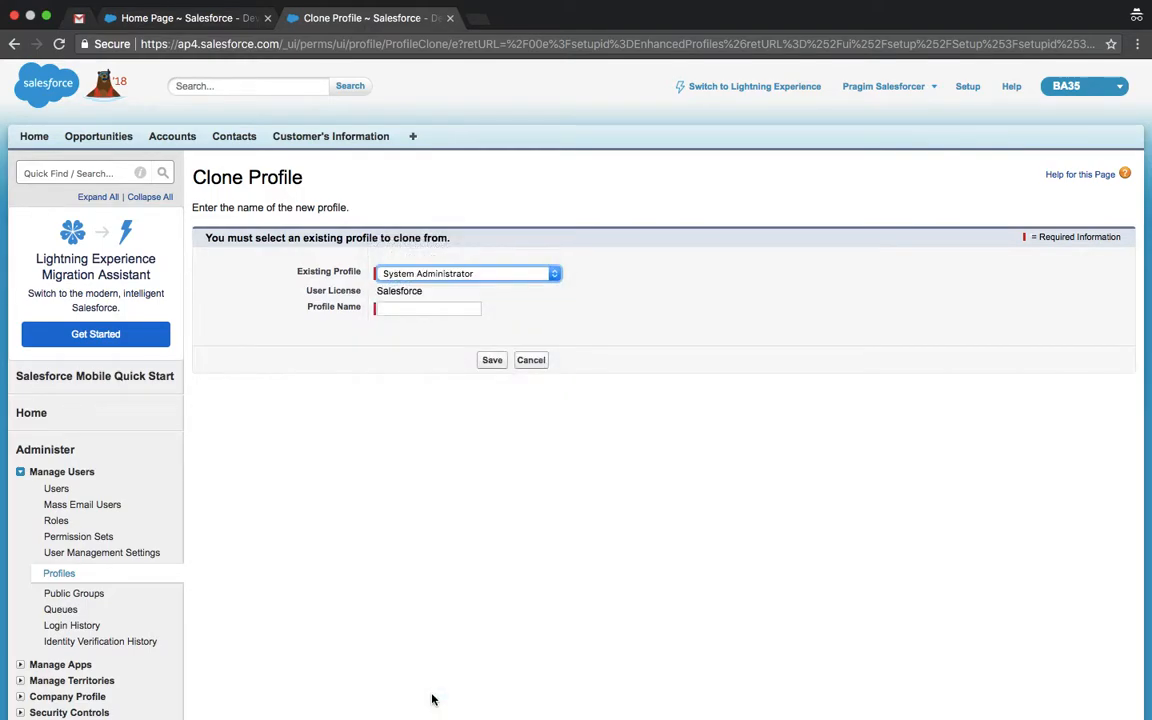
pyautogui.click(441, 311)
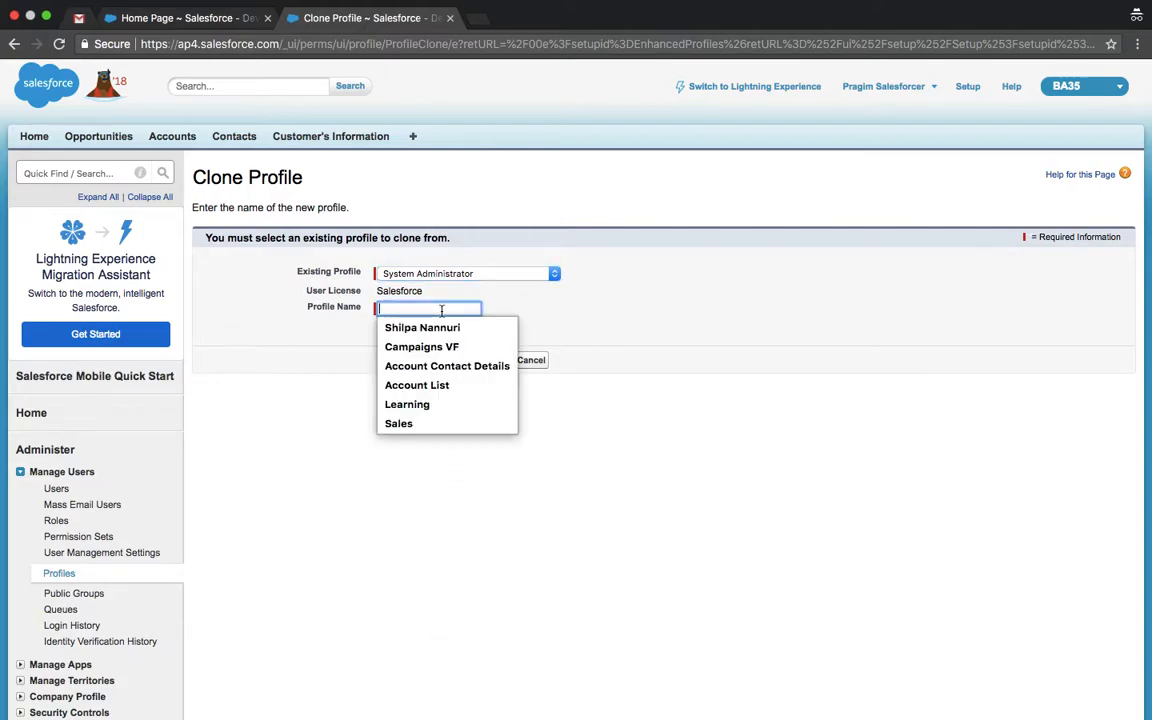
pyautogui.write('E')
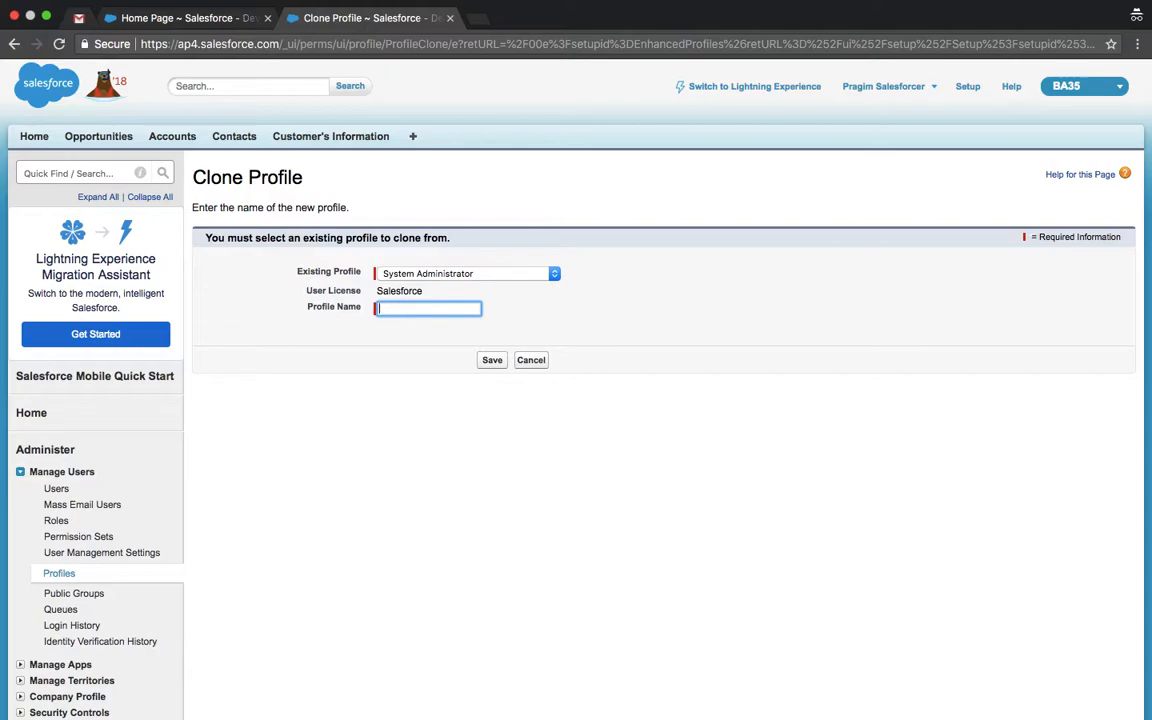
pyautogui.write('Sales Manager')
pyautogui.click(491, 368)
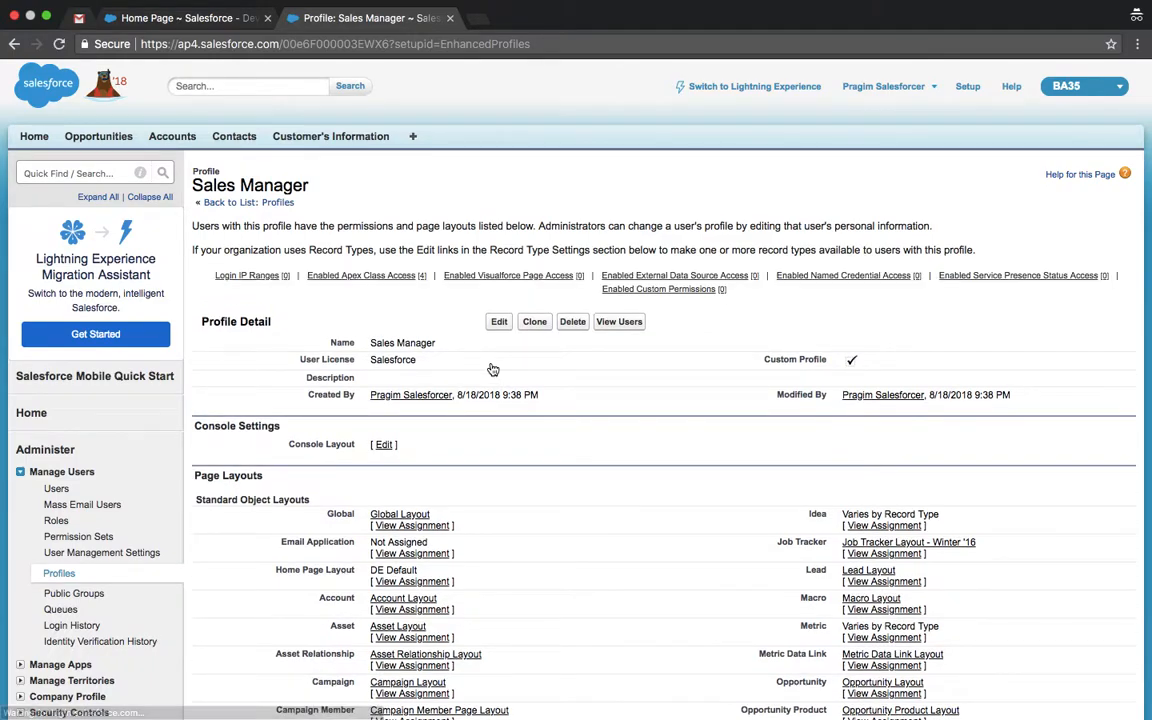
# Step: Make BA35 the default app and hide Bolt Solutions, Community, LightningSales, Sales Console and Site.com
pyautogui.click(499, 321)
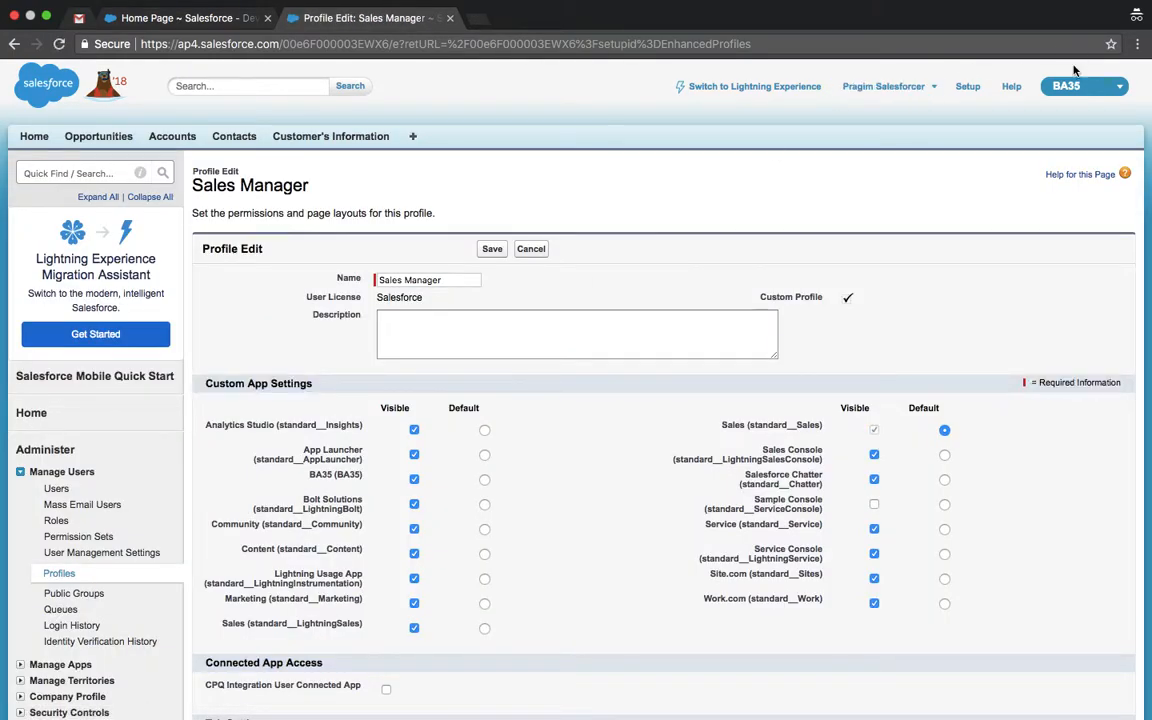
pyautogui.click(484, 481)
pyautogui.click(414, 504)
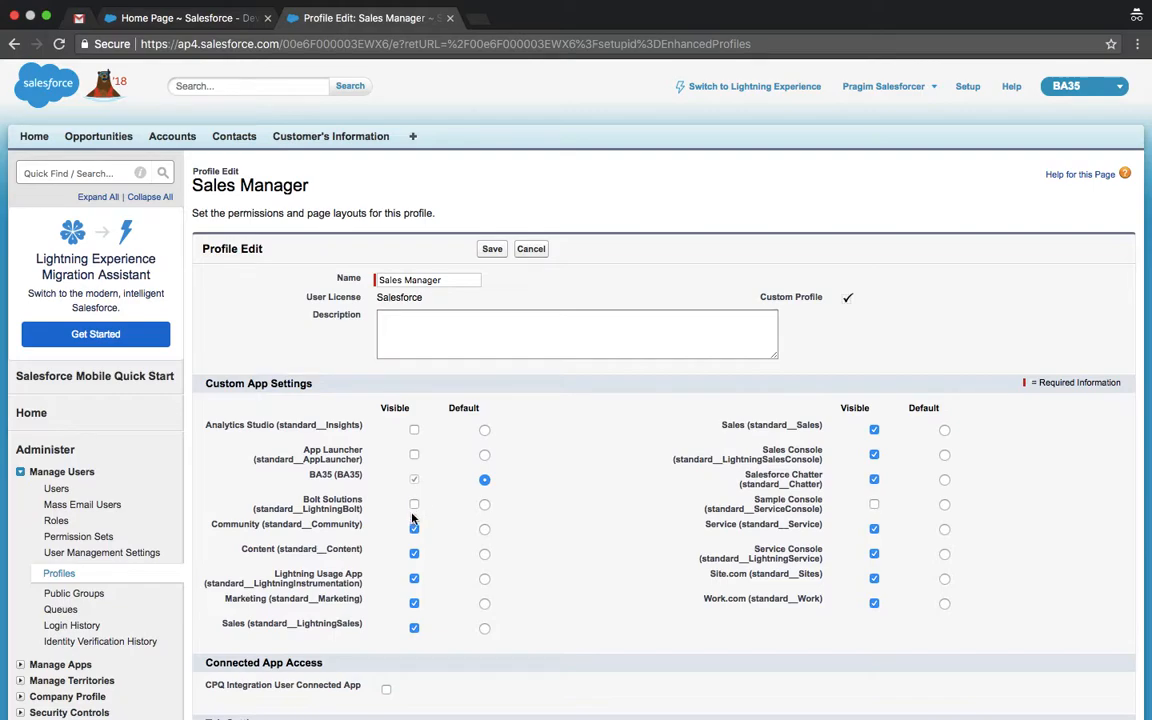
pyautogui.click(414, 530)
pyautogui.click(414, 628)
pyautogui.click(875, 456)
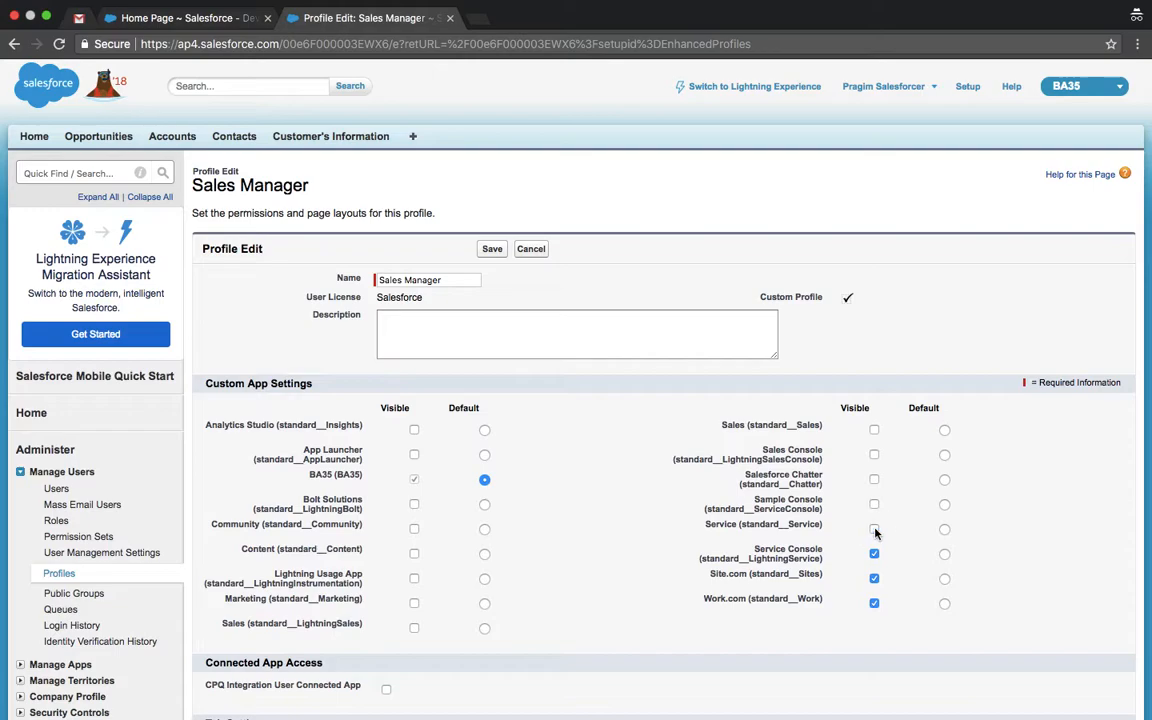
pyautogui.click(875, 579)
pyautogui.scroll(-10, 875, 606)
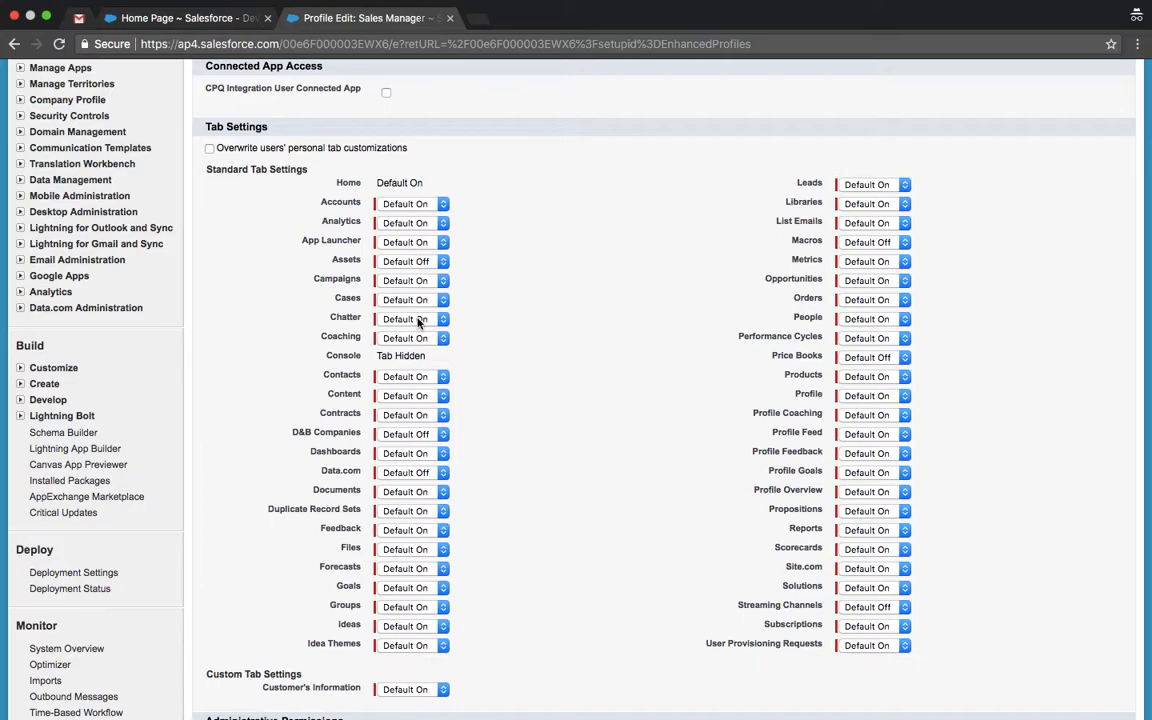
# Step: Uncheck View All on Accounts, Cases, Coaching, D&B Companies, Documents, Duplicate Record Sets, Feedback and Goal objects
pyautogui.scroll(-2, 418, 493)
pyautogui.scroll(-15, 418, 493)
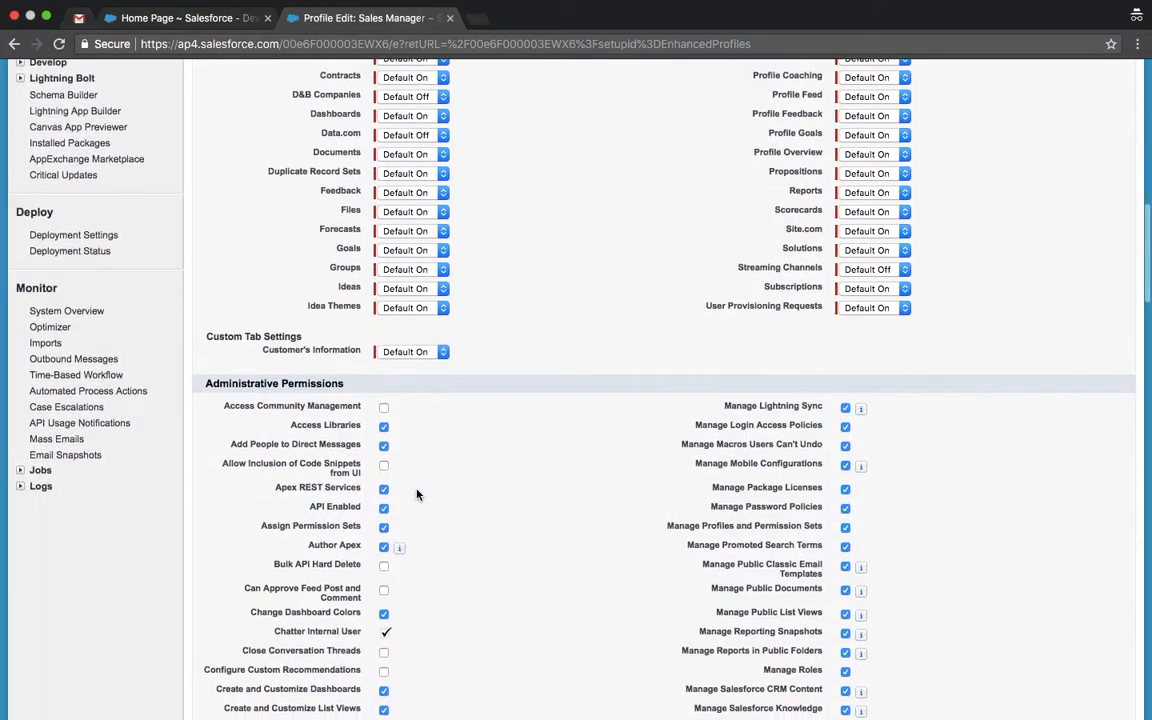
pyautogui.scroll(-15, 418, 493)
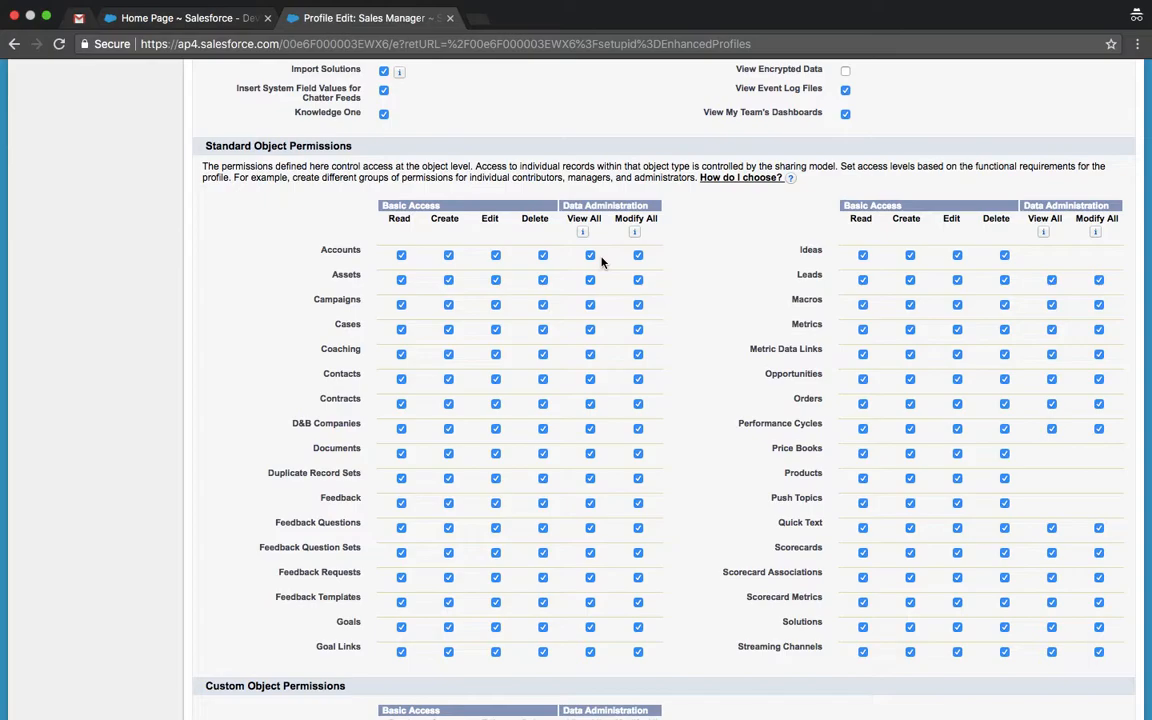
pyautogui.click(590, 255)
pyautogui.click(590, 329)
pyautogui.click(590, 354)
pyautogui.click(590, 429)
pyautogui.click(590, 454)
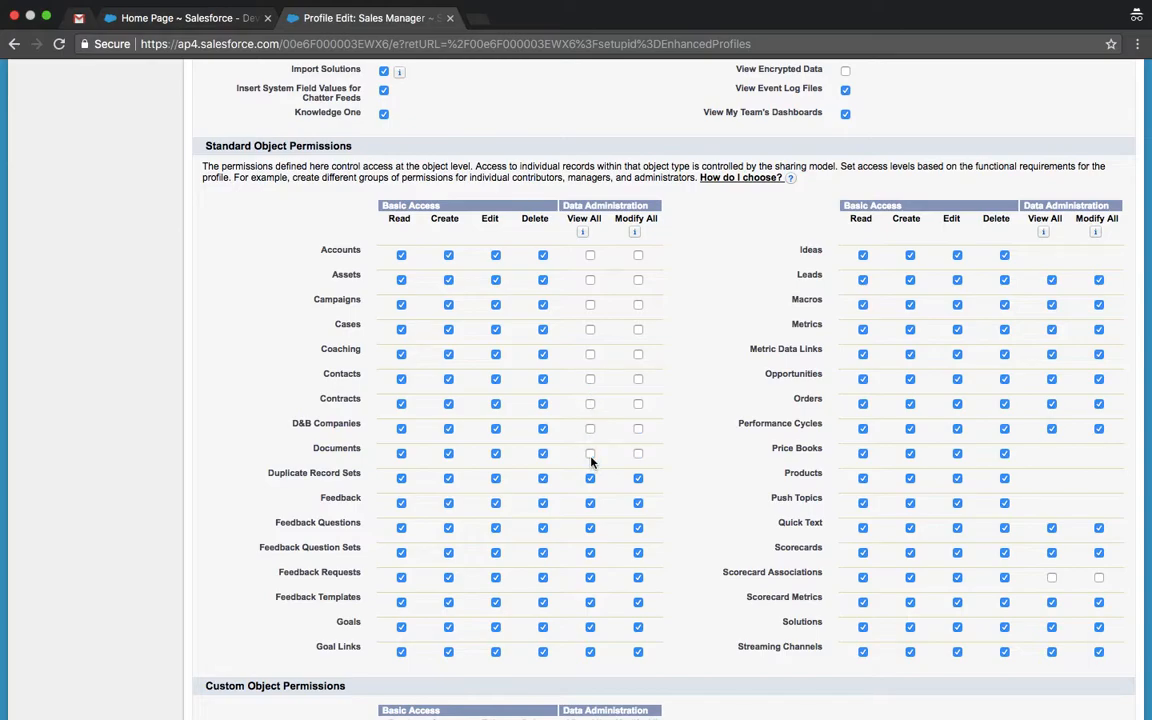
pyautogui.click(590, 479)
pyautogui.click(590, 530)
pyautogui.click(590, 553)
pyautogui.click(590, 602)
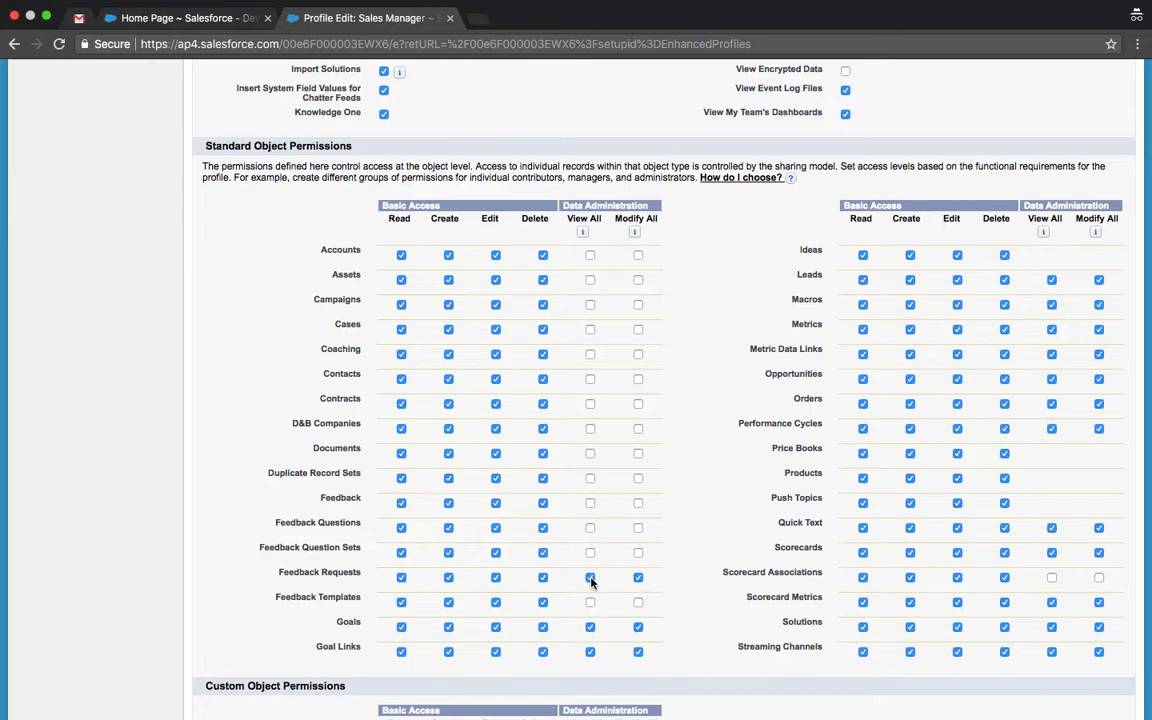
pyautogui.click(590, 628)
pyautogui.click(590, 651)
# Step: Uncheck View All on Leads through Streaming Channels, plus the Customer's Information custom object
pyautogui.click(1051, 281)
pyautogui.click(1051, 304)
pyautogui.click(1051, 329)
pyautogui.click(1051, 354)
pyautogui.click(1051, 379)
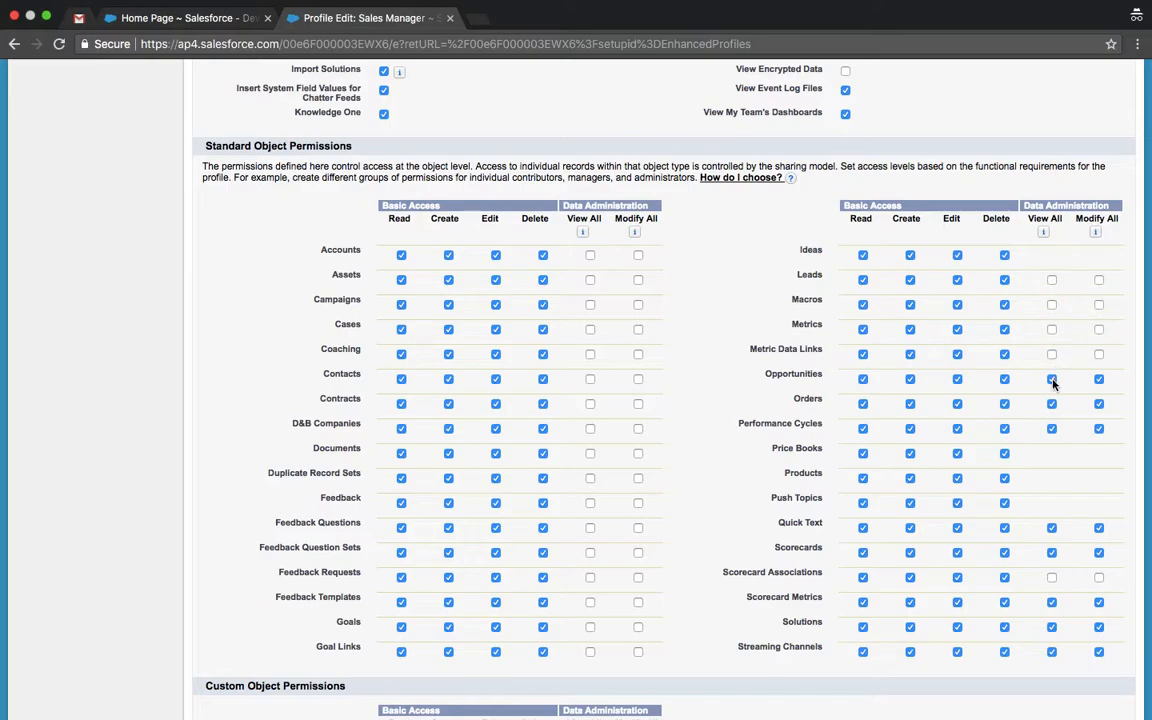
pyautogui.click(1051, 404)
pyautogui.click(1052, 430)
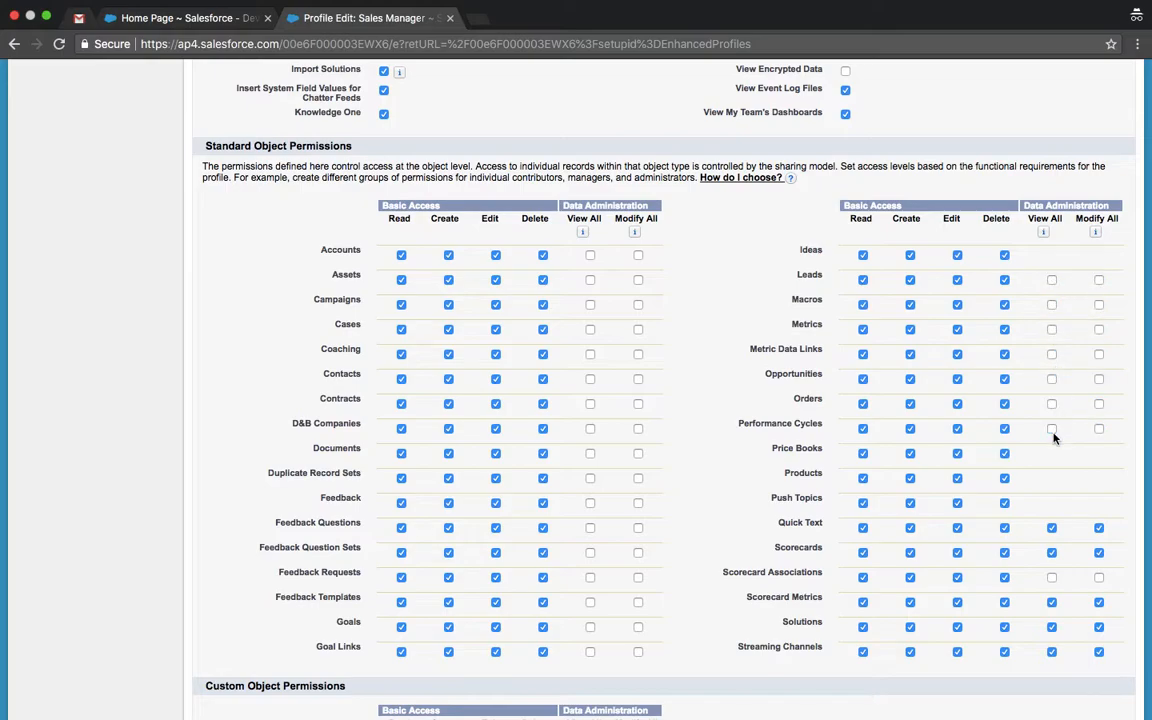
pyautogui.click(1051, 529)
pyautogui.click(1051, 552)
pyautogui.click(1051, 602)
pyautogui.click(1052, 652)
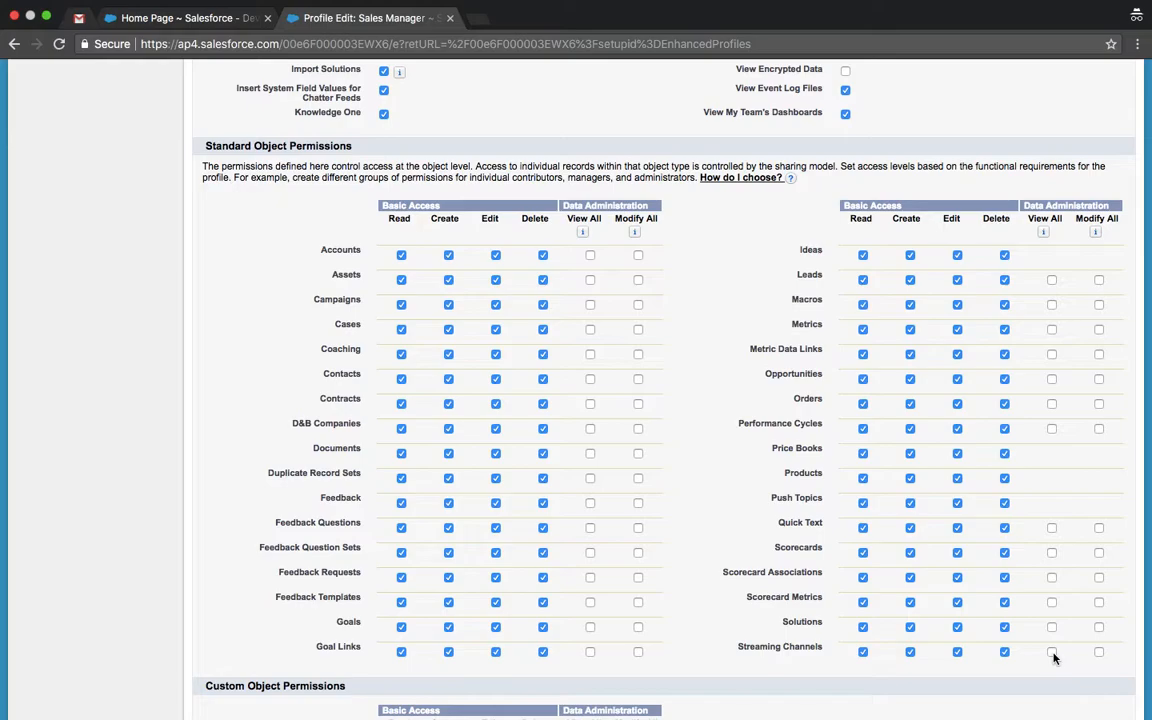
pyautogui.scroll(-7, 1053, 656)
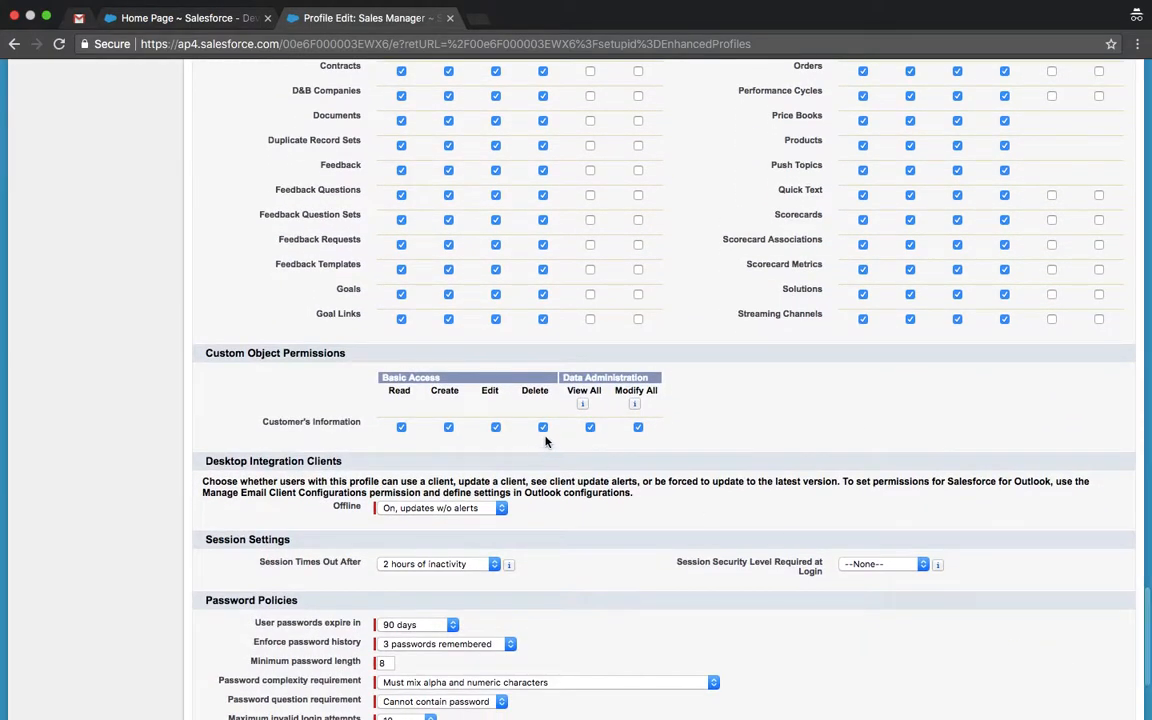
pyautogui.click(591, 428)
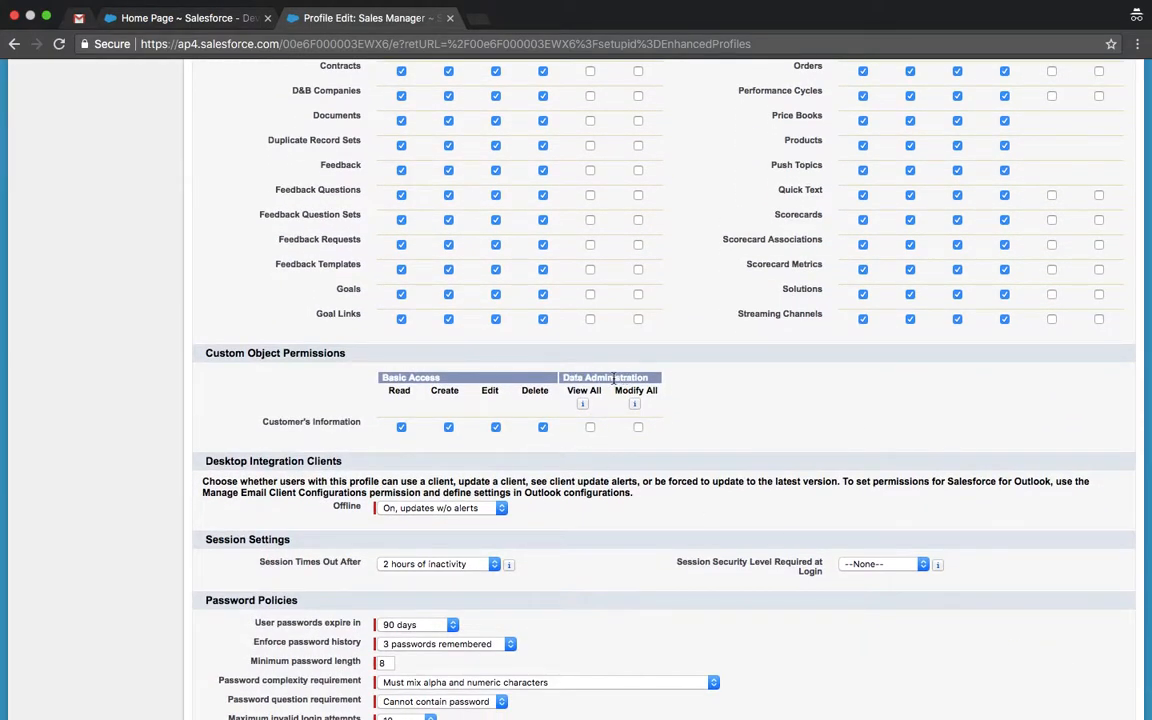
pyautogui.scroll(-5, 645, 420)
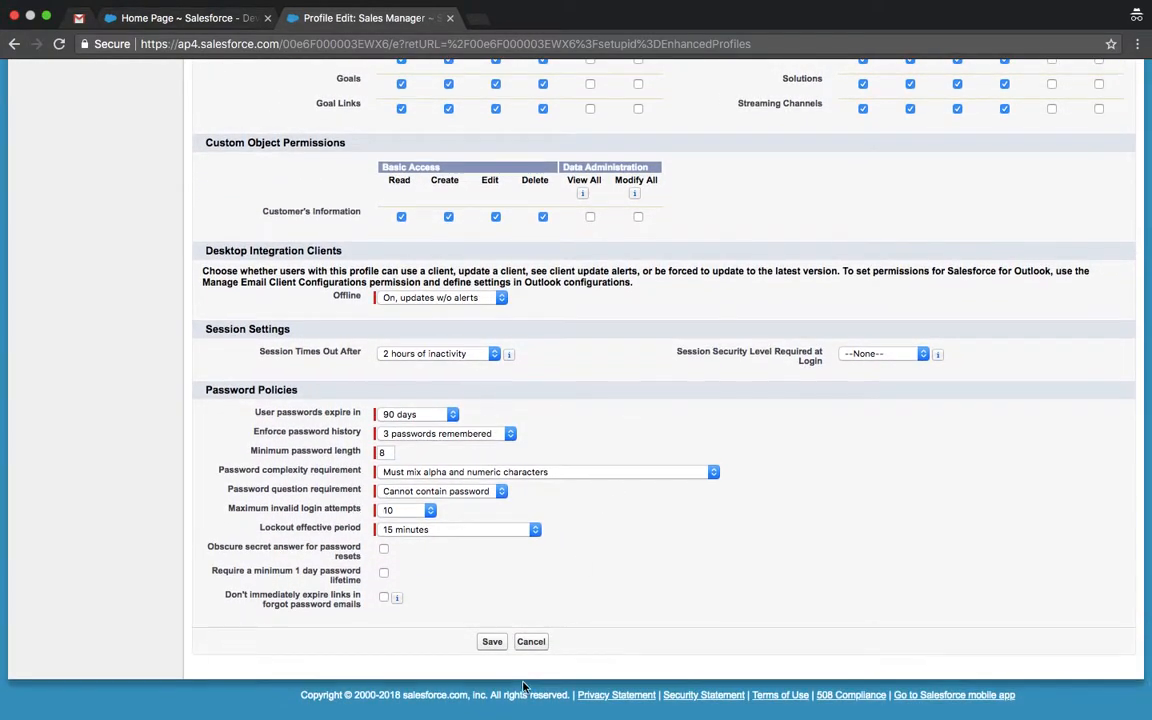
# Step: Save the profile changes and find the Users list through Quick Find 'user'
pyautogui.click(492, 643)
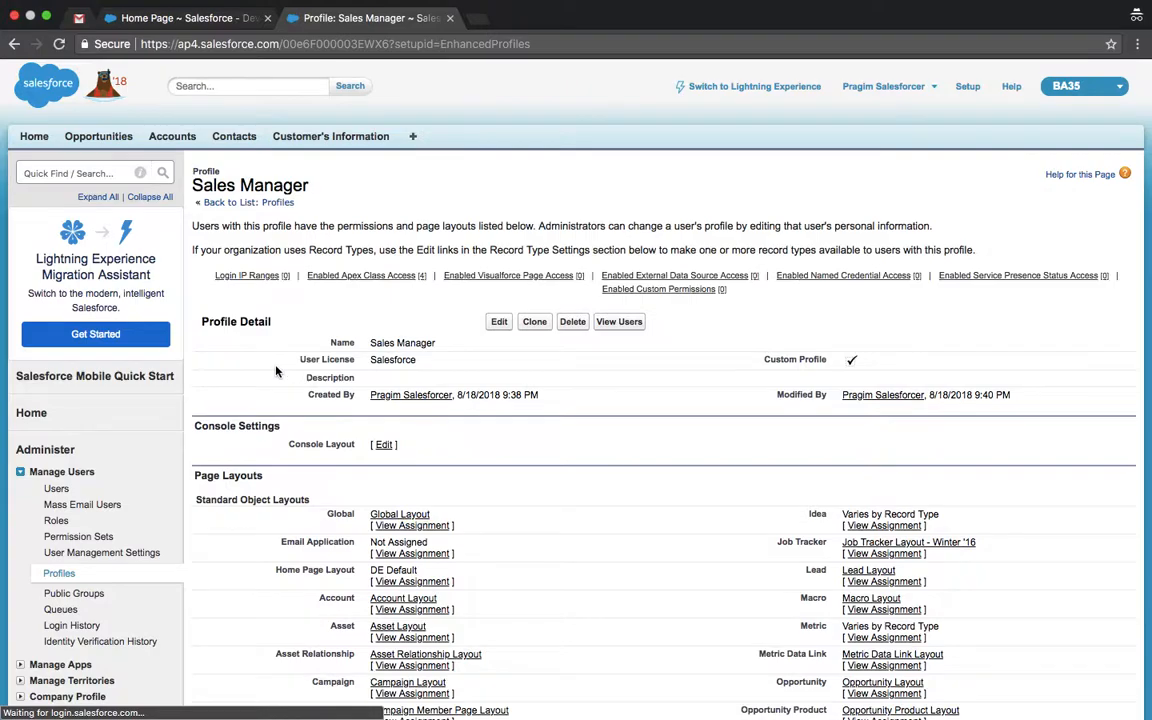
pyautogui.click(70, 173)
pyautogui.write('user')
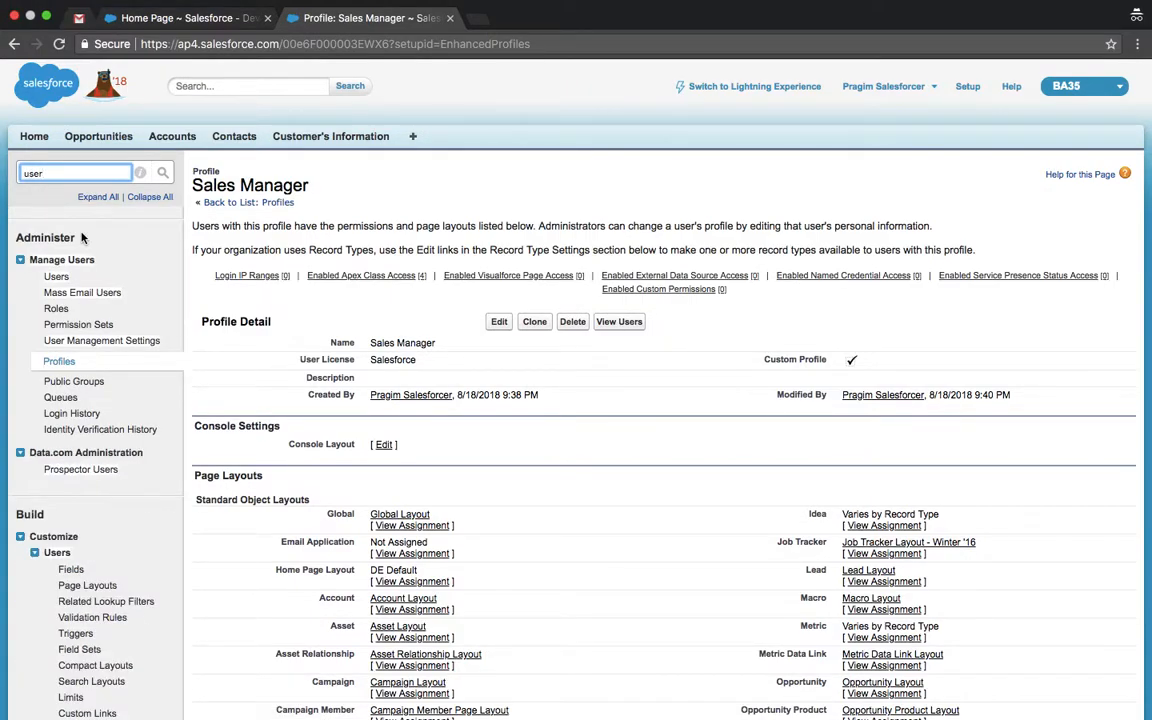
pyautogui.click(56, 277)
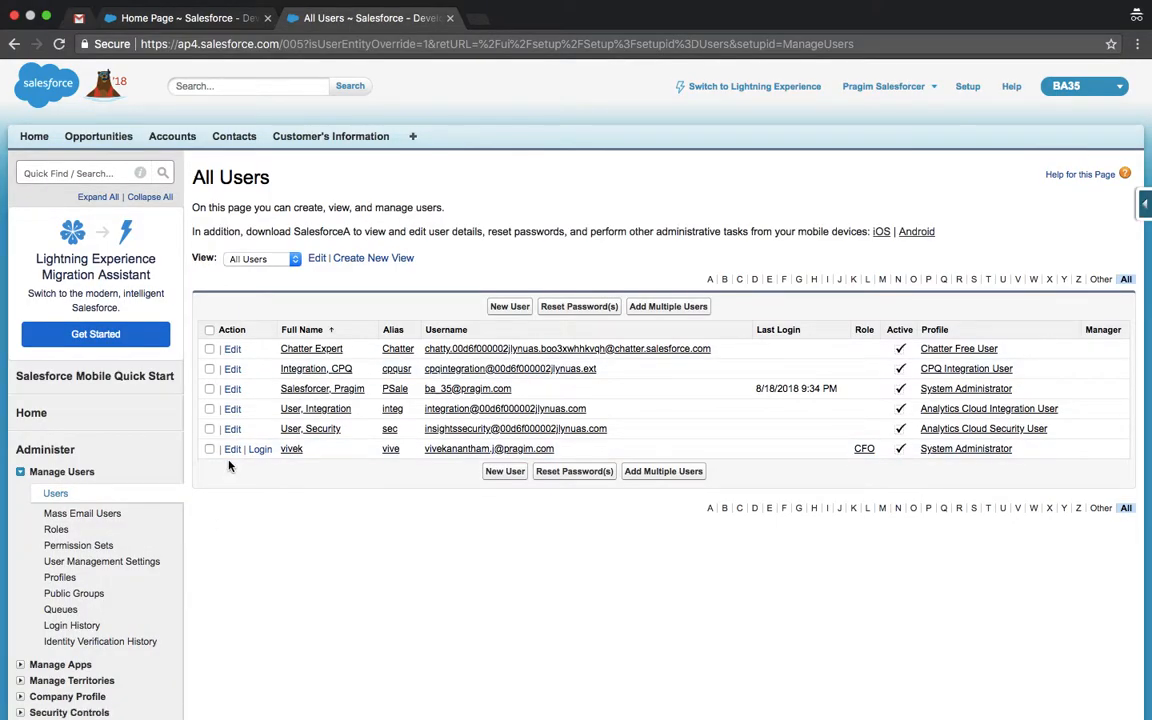
# Step: Change the CFO user's profile to Sales Manager and save the user
pyautogui.click(231, 451)
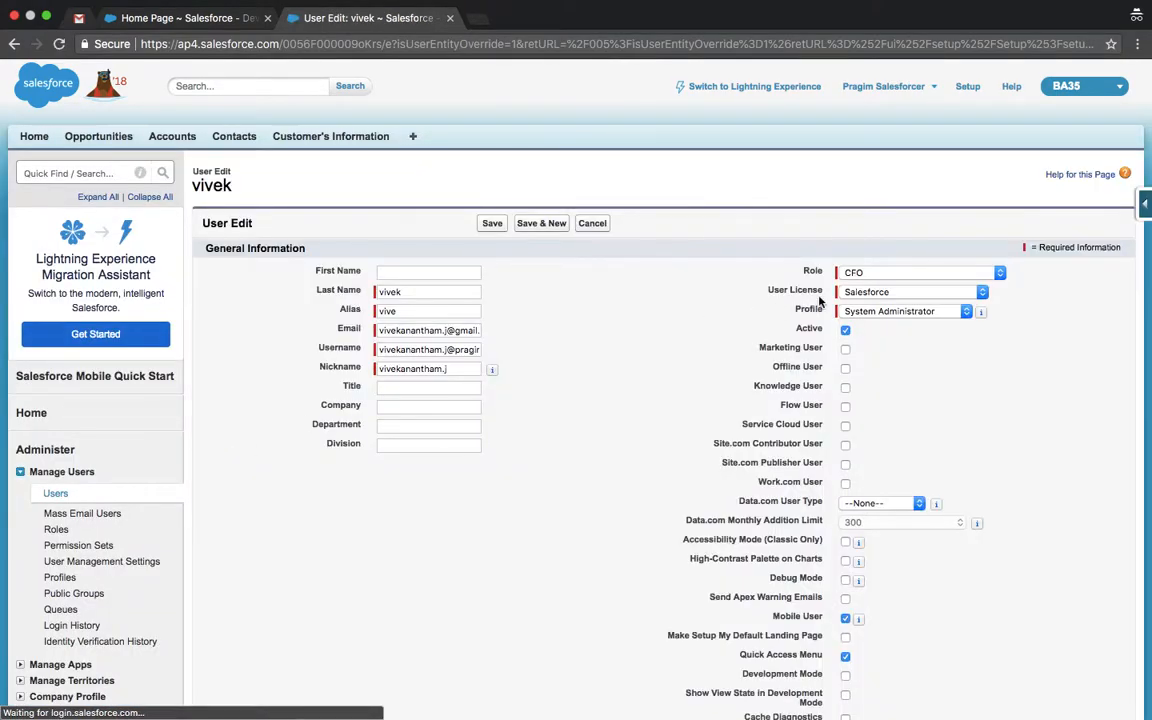
pyautogui.click(880, 311)
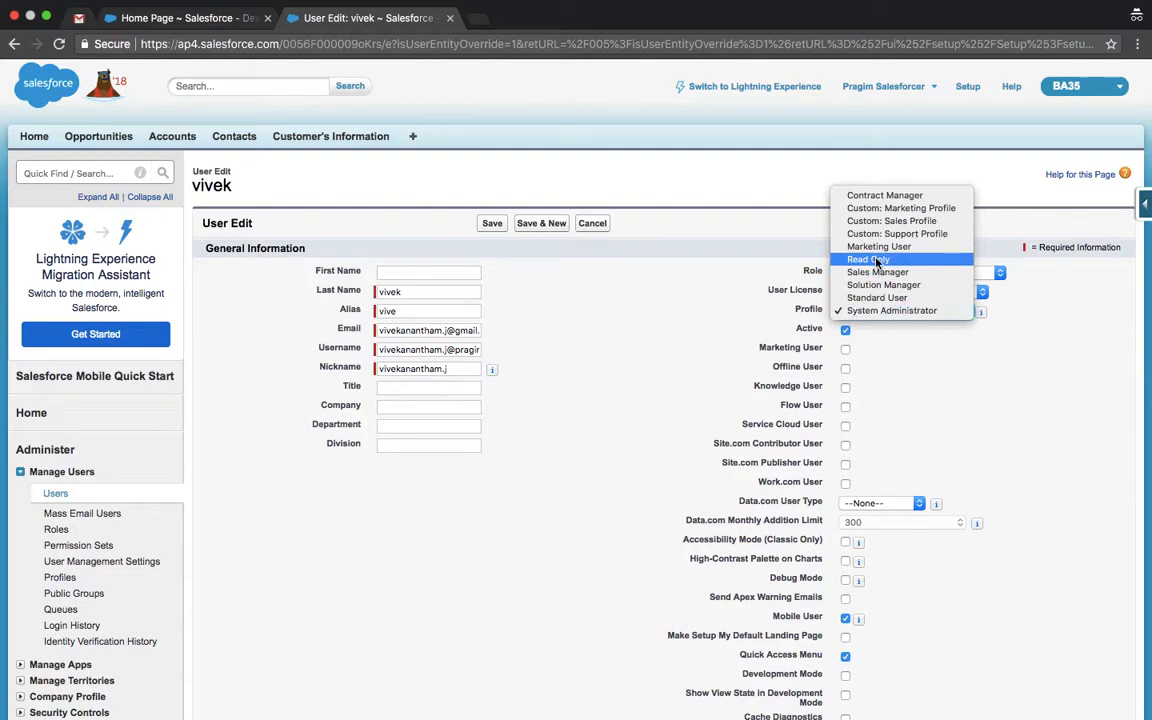
pyautogui.click(880, 274)
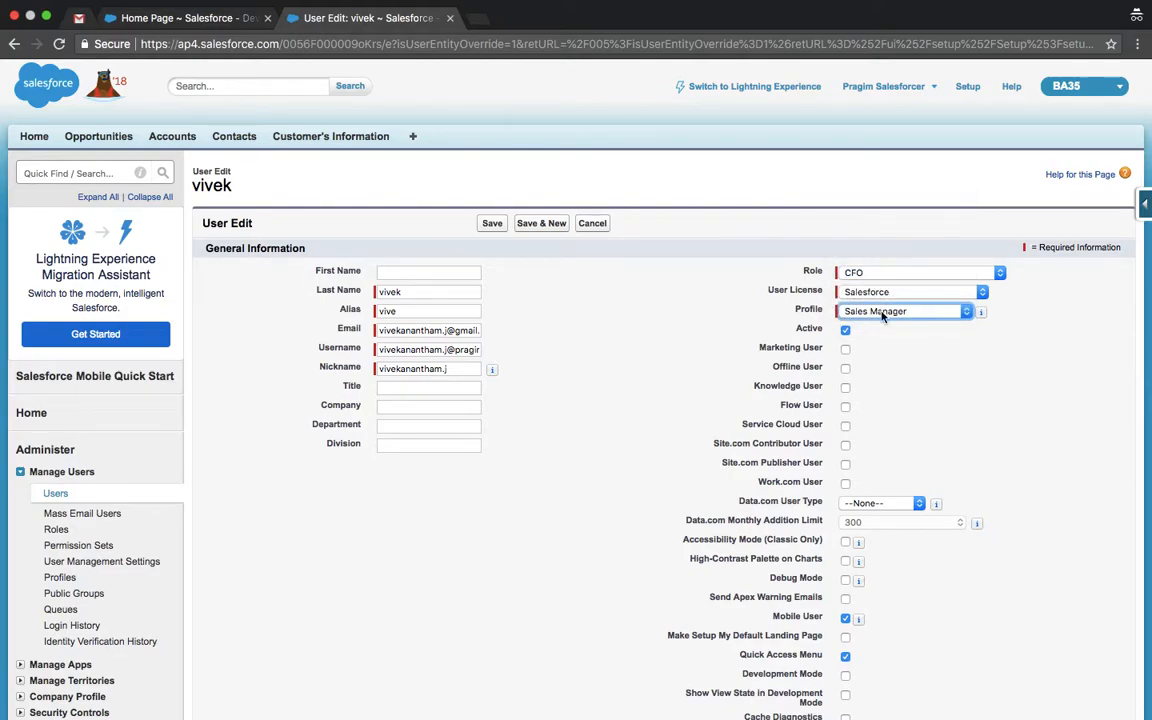
pyautogui.click(882, 312)
pyautogui.click(875, 312)
pyautogui.click(494, 225)
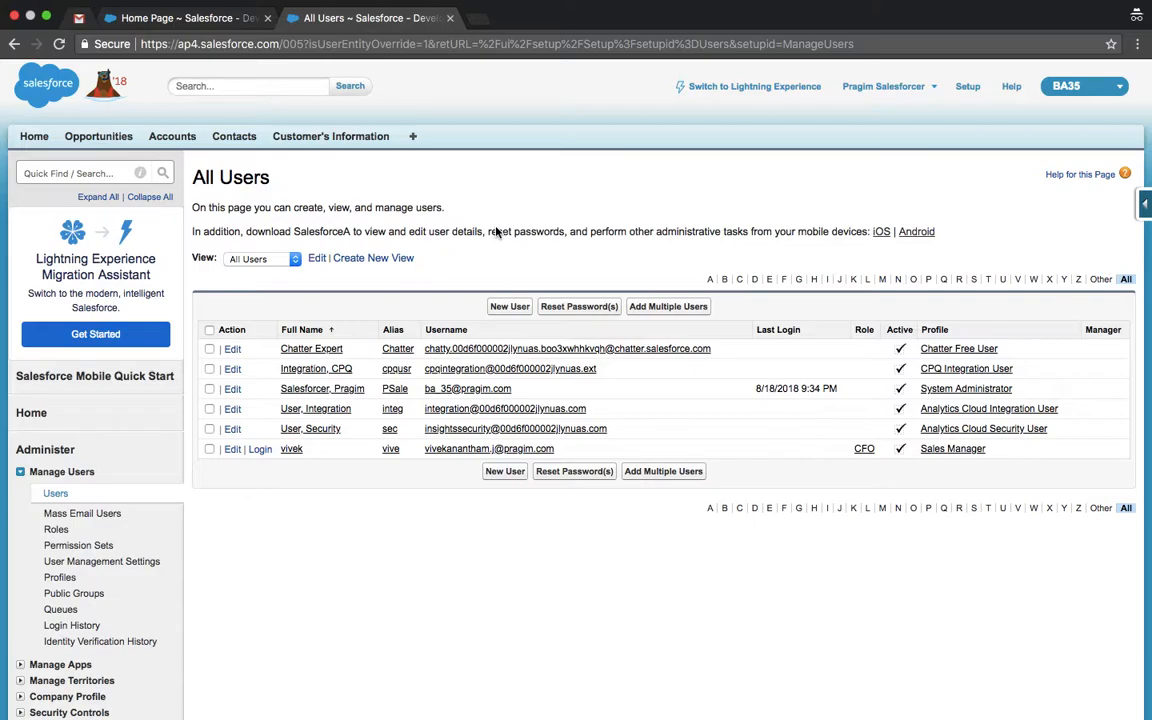
# Step: Open a new Chrome window from the Dock icon beside the Salesforce page
pyautogui.hotkey('ctrl', 'Left')
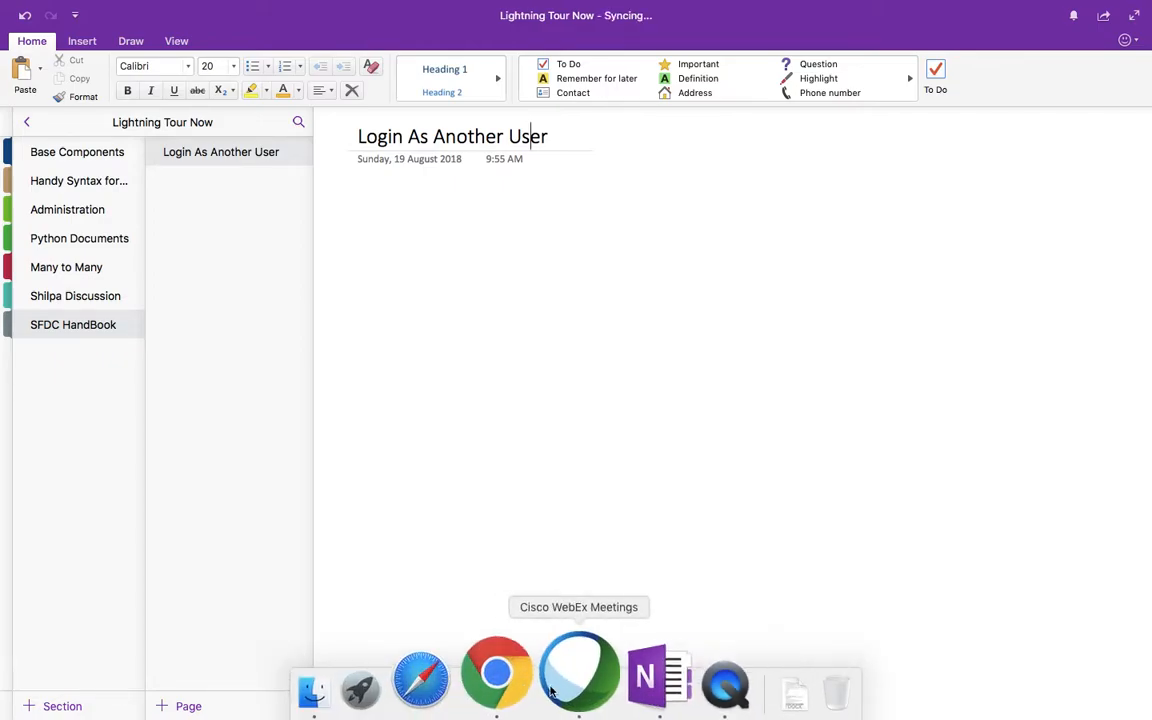
pyautogui.click(524, 682)
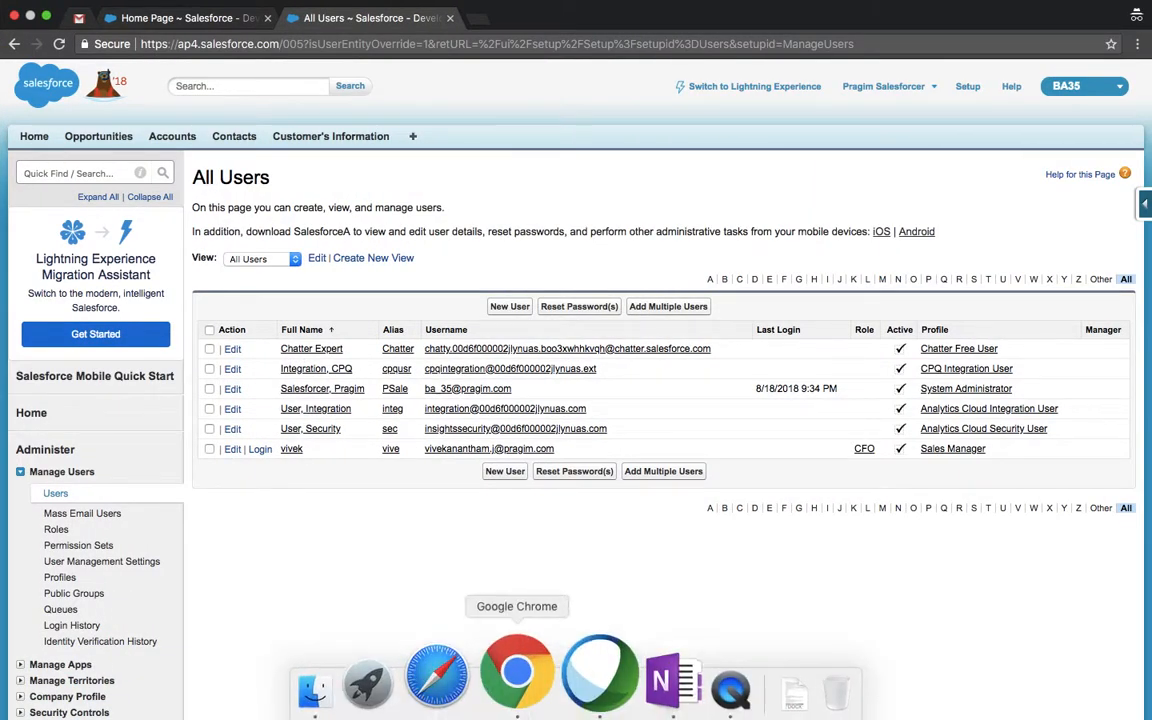
pyautogui.rightClick(524, 695)
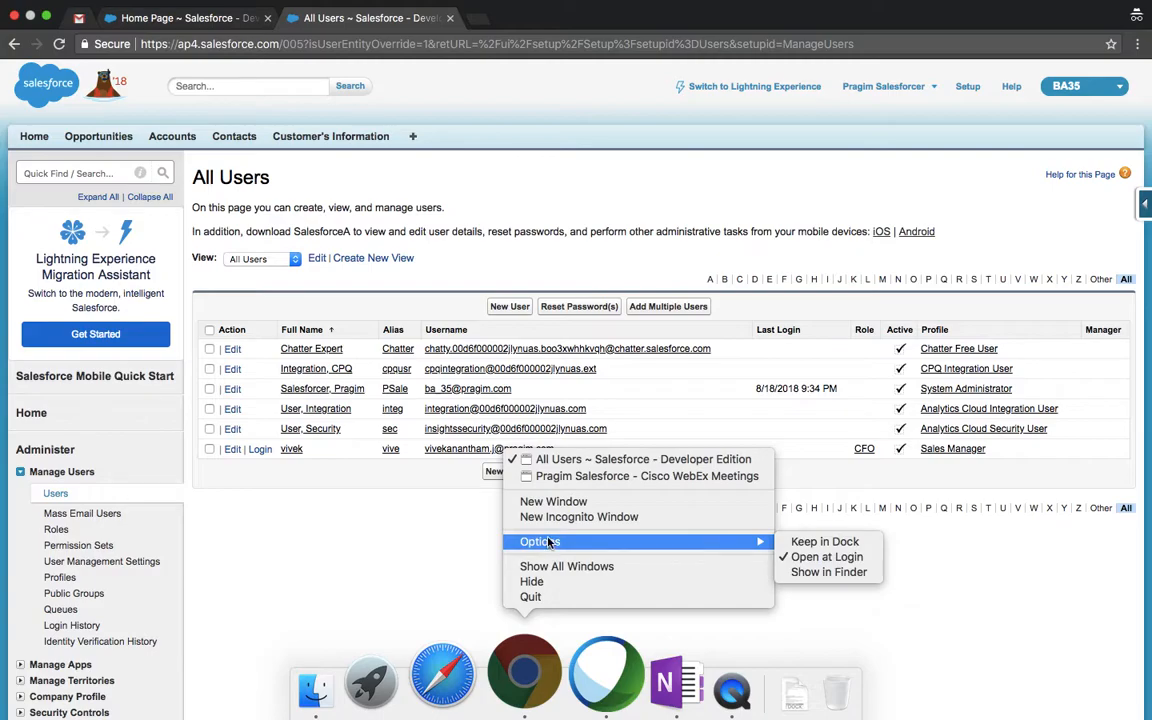
pyautogui.click(535, 503)
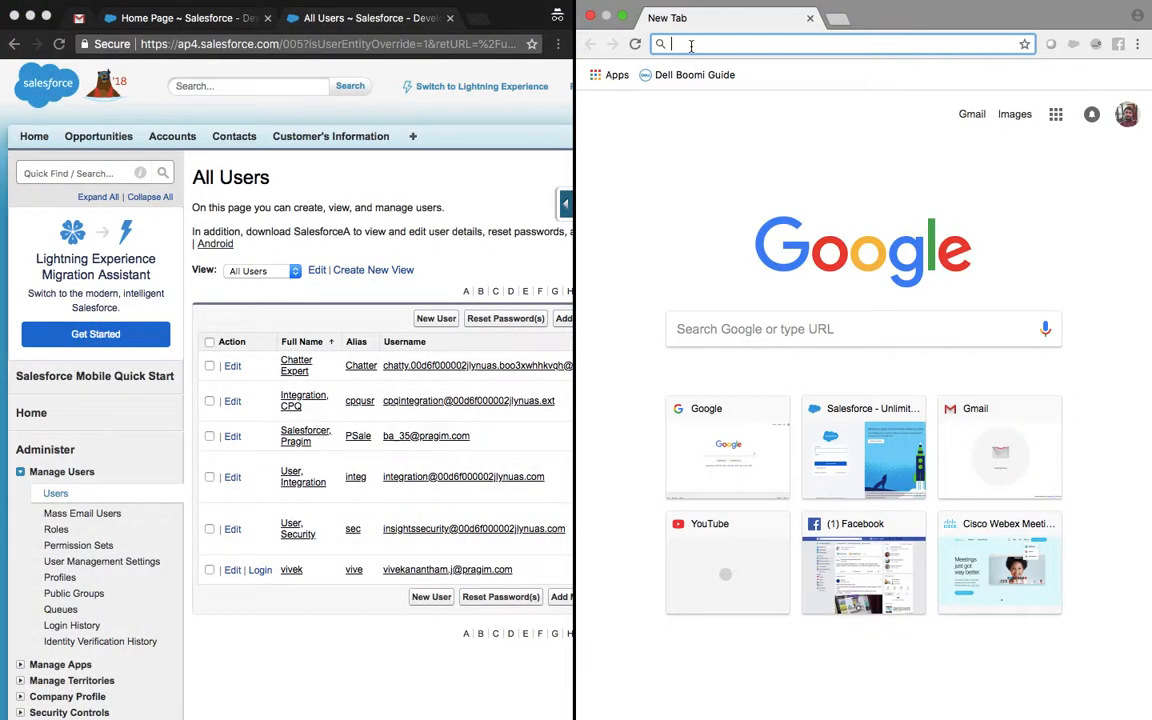
# Step: Load the Salesforce login page by entering 'login' in the new window's address bar
pyautogui.write('test')
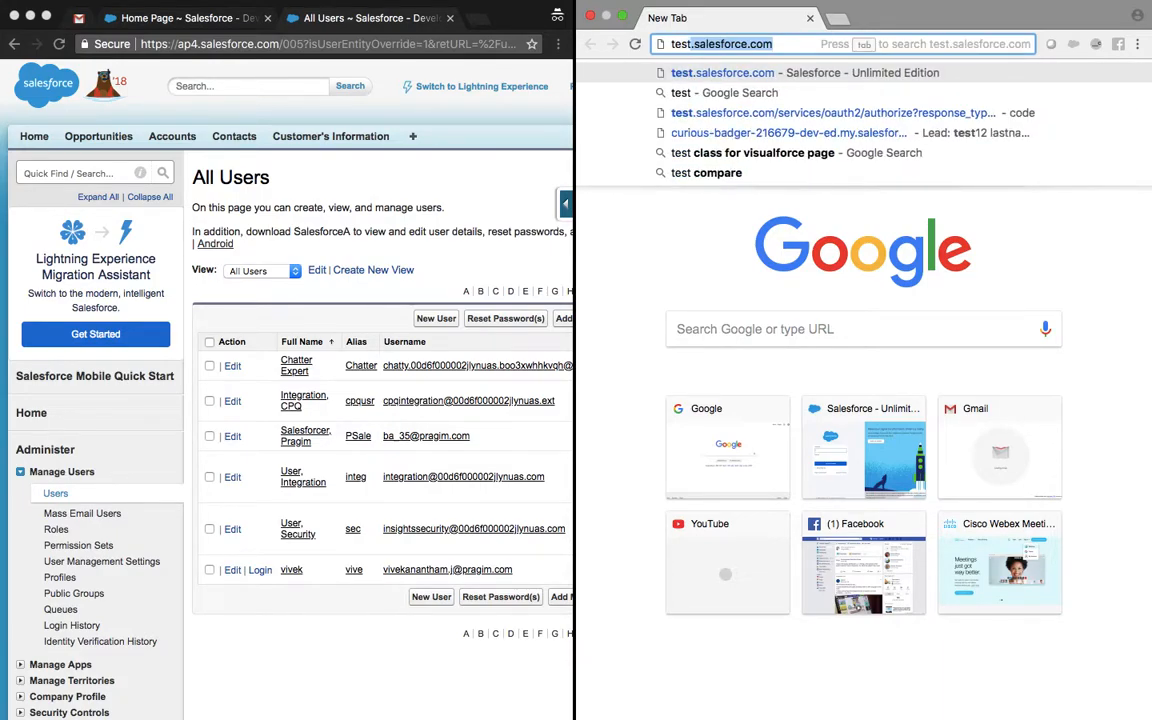
pyautogui.press('BackSpace')
pyautogui.press('BackSpace')
pyautogui.press('BackSpace')
pyautogui.press('BackSpace')
pyautogui.press('BackSpace')
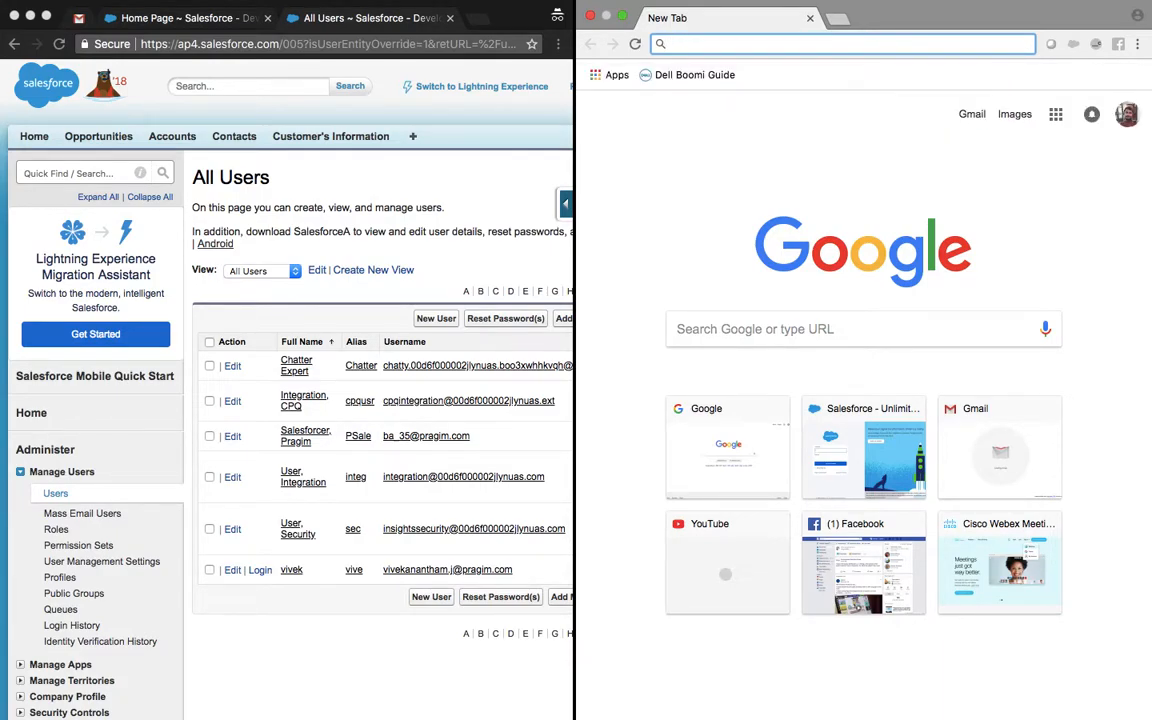
pyautogui.write('login')
pyautogui.press('Return')
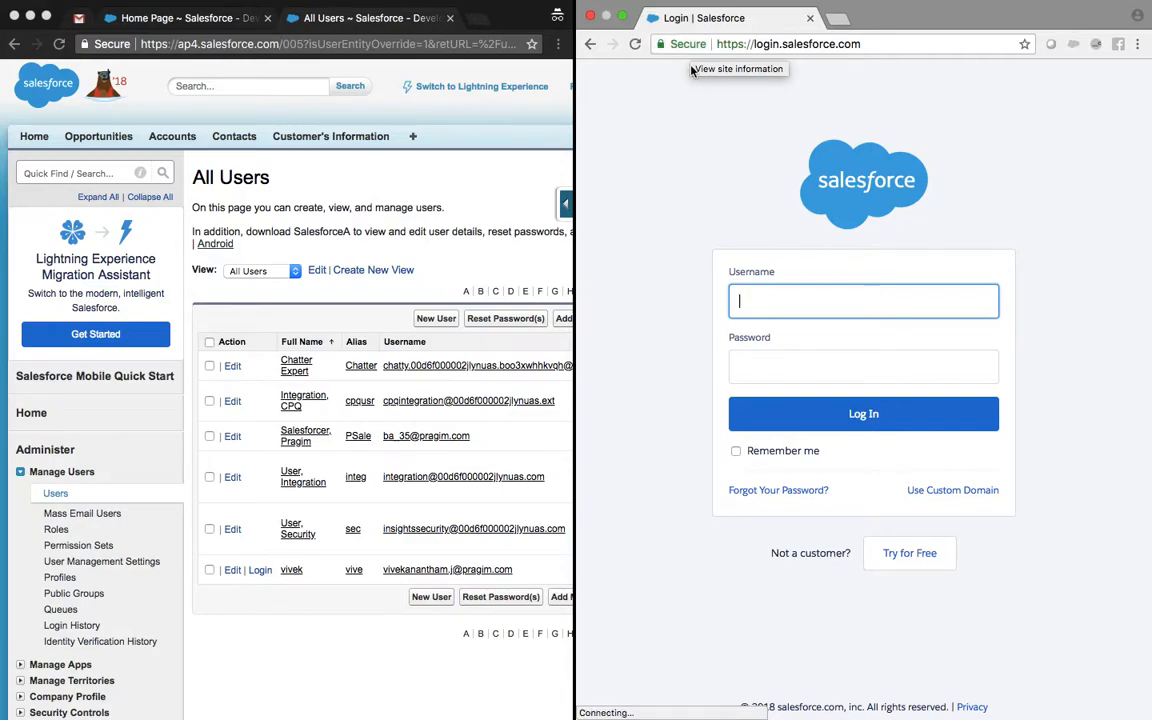
# Step: Submit the login form with the admin username and password
pyautogui.click(752, 307)
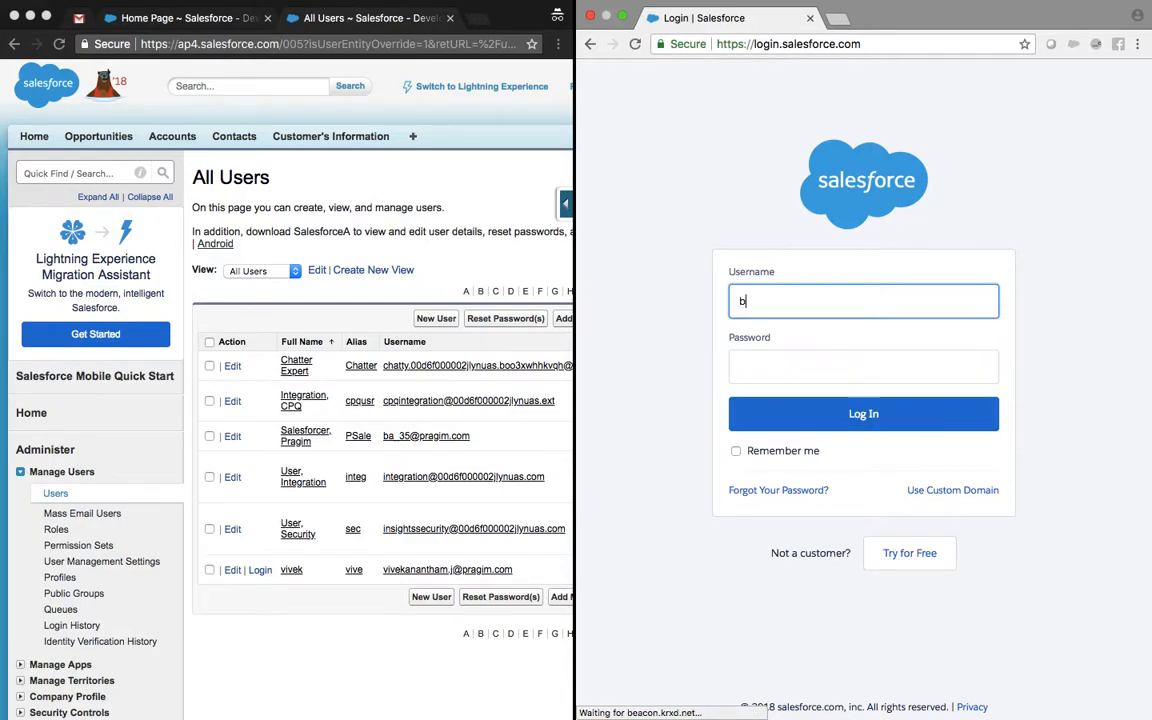
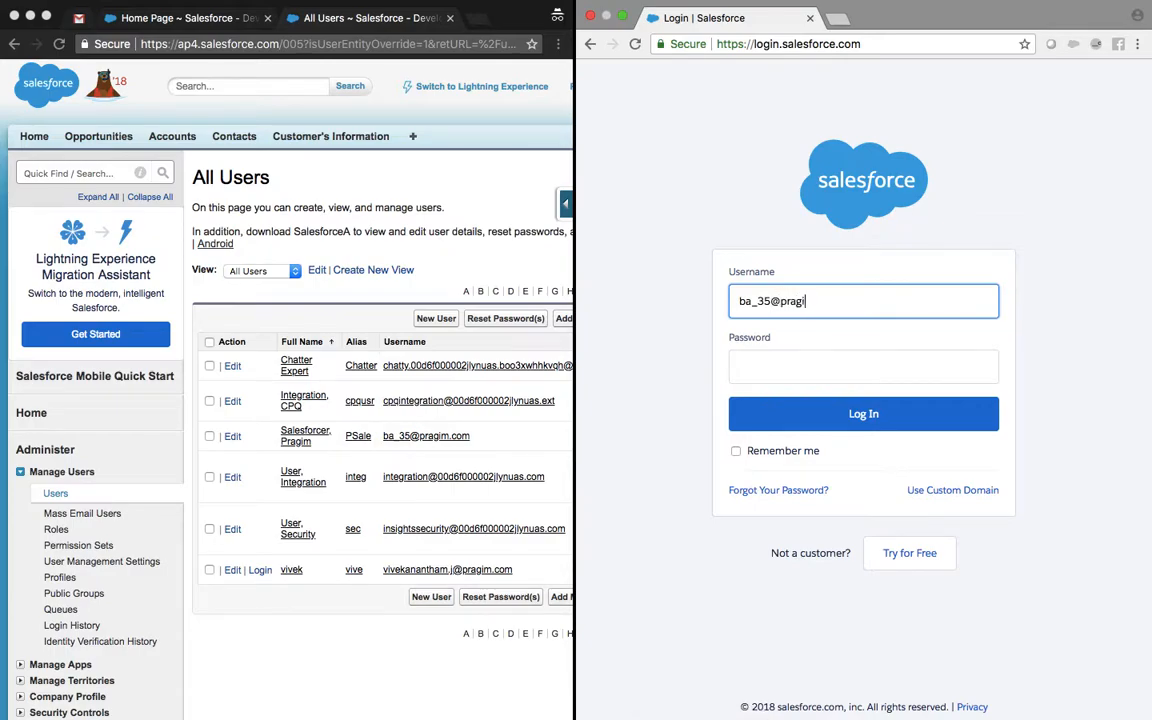
pyautogui.press('Tab')
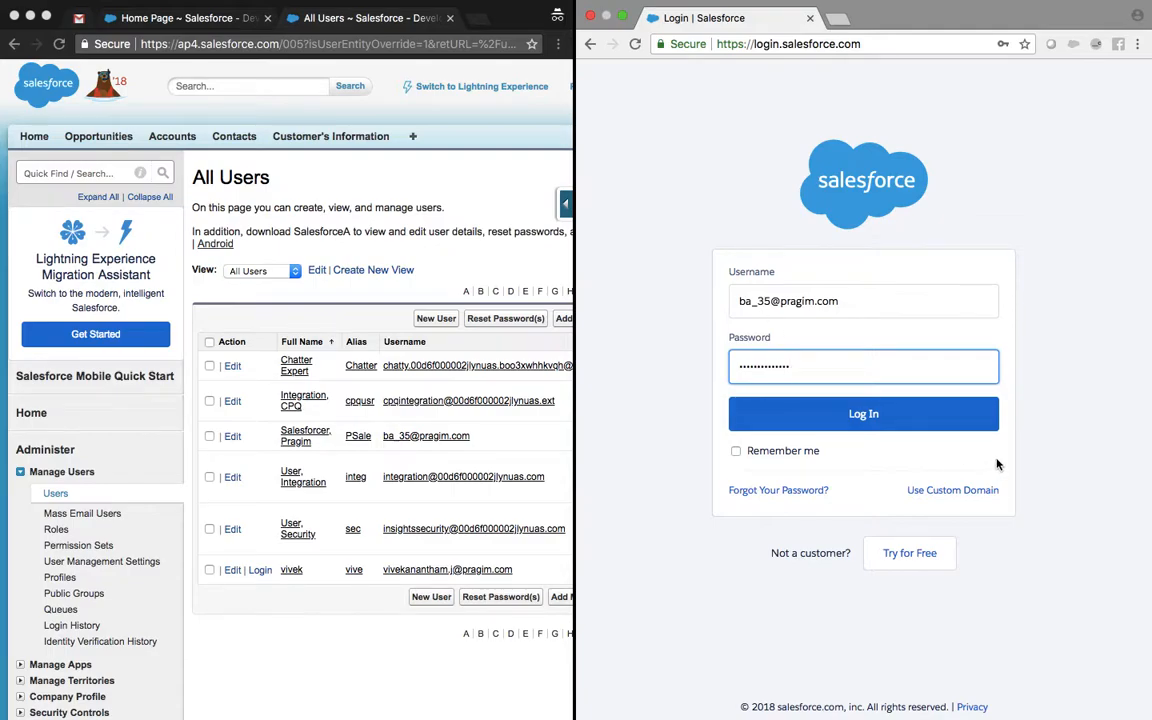
pyautogui.click(923, 414)
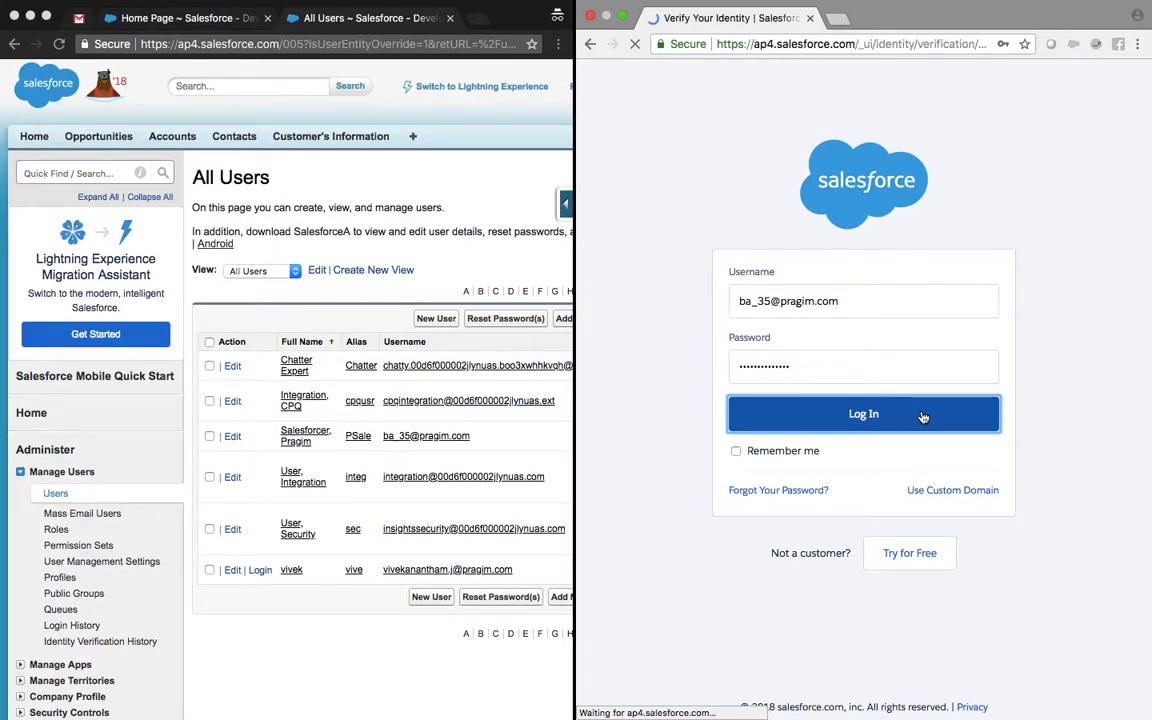
# Step: Refresh the Gmail inbox, open the newest Salesforce verification email and copy its code
pyautogui.click(137, 19)
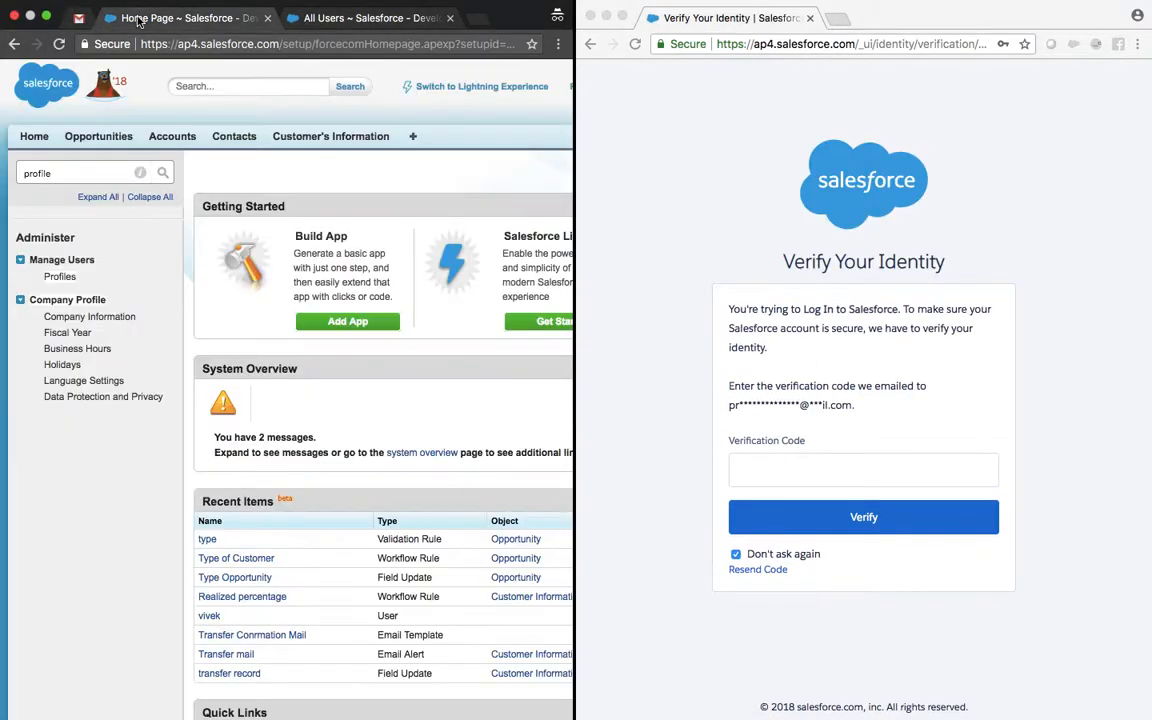
pyautogui.click(78, 18)
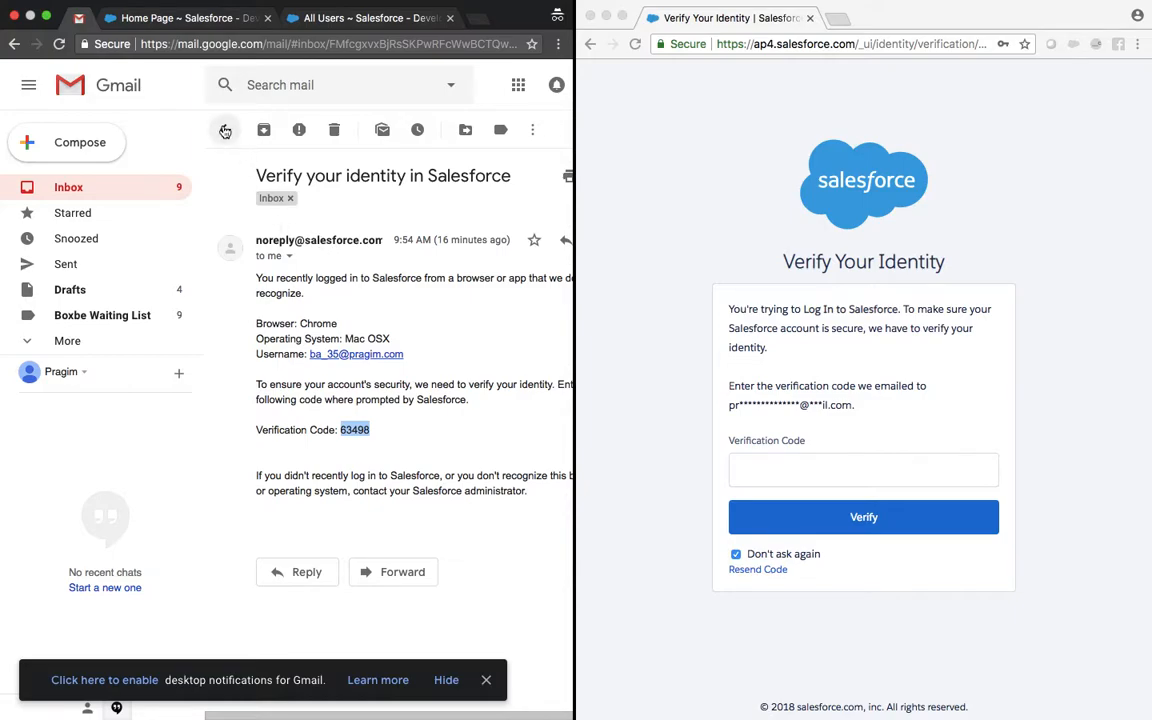
pyautogui.click(225, 129)
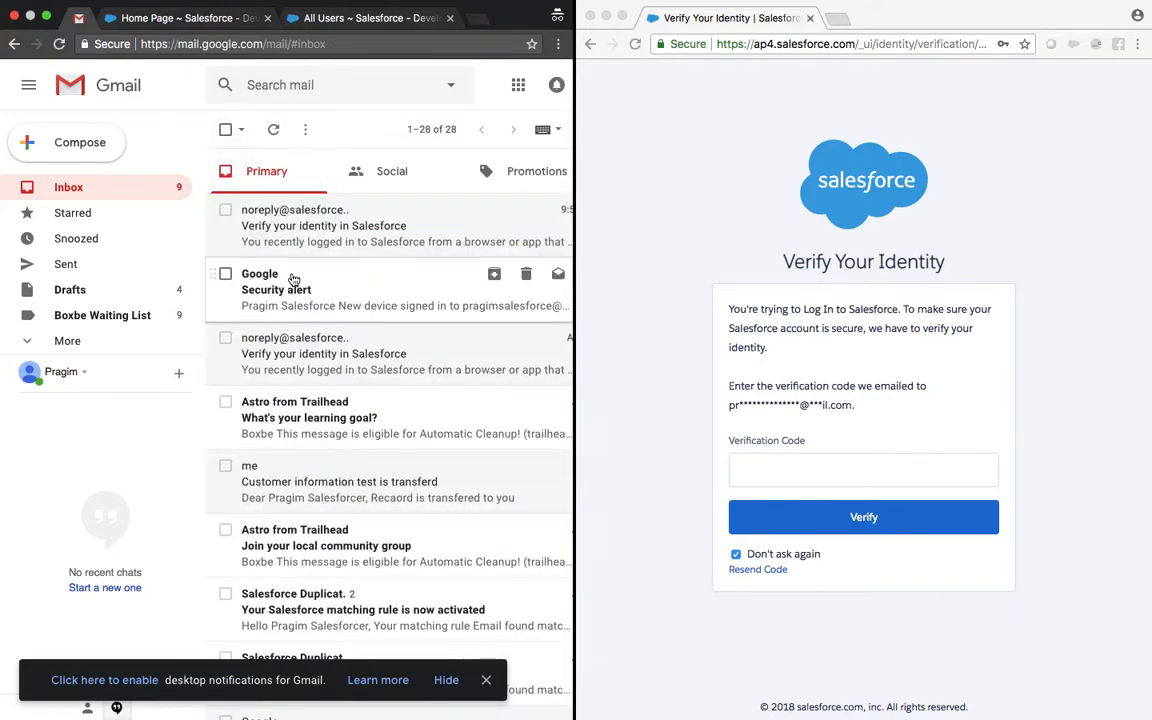
pyautogui.click(273, 130)
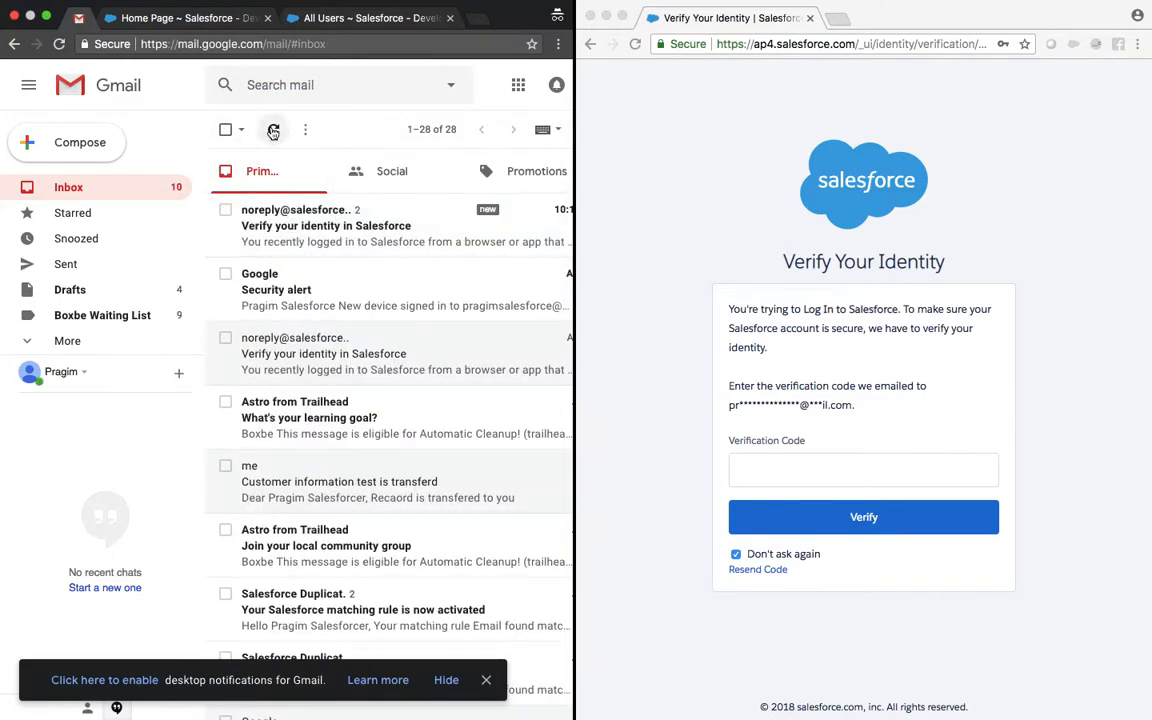
pyautogui.click(290, 226)
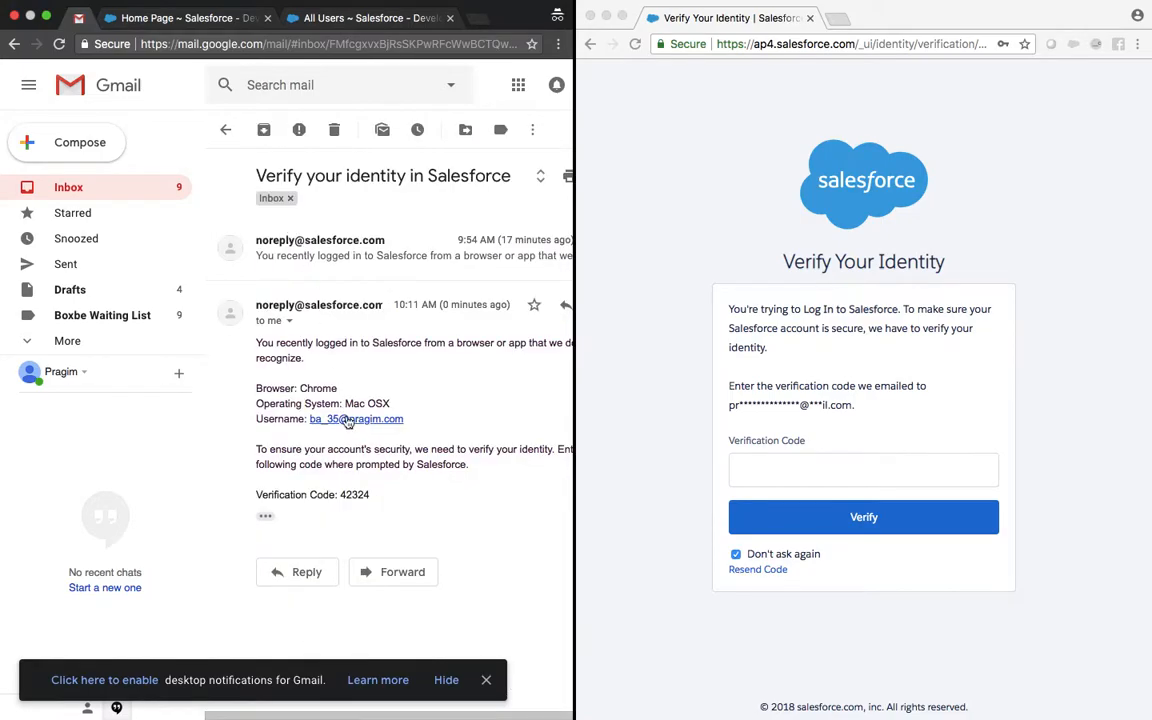
pyautogui.doubleClick(351, 492)
pyautogui.press('super+c')
# Step: Paste the code into Verification Code, verify, and return the left window to Salesforce
pyautogui.click(849, 473)
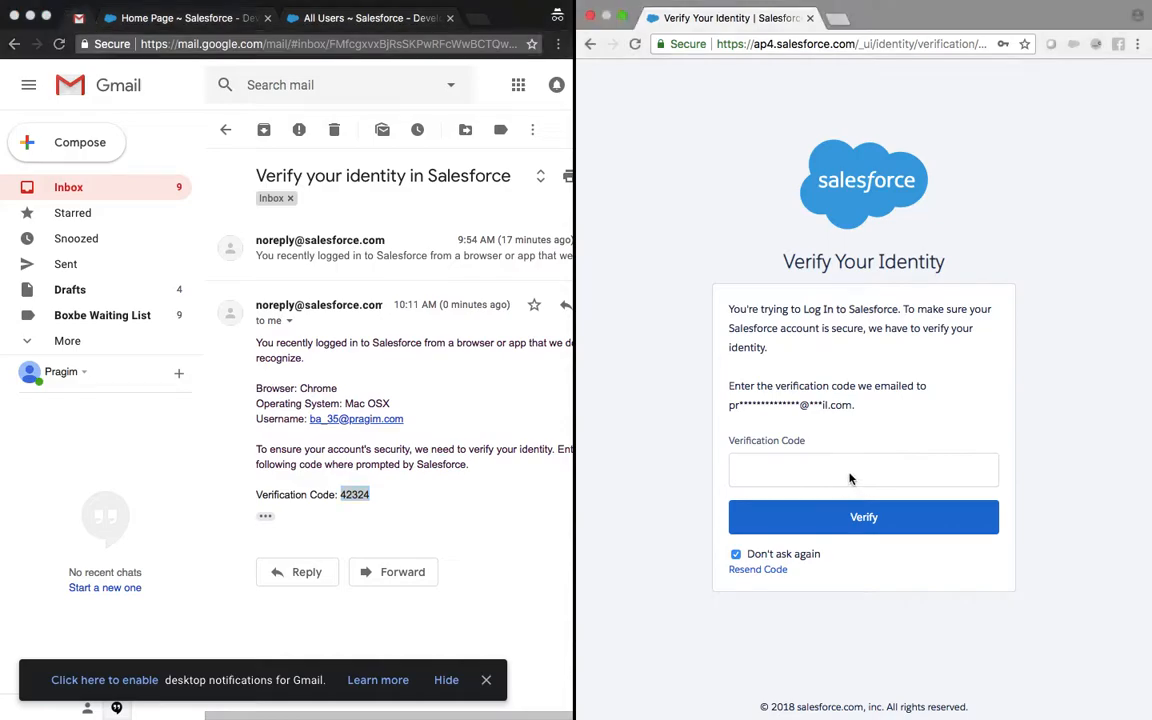
pyautogui.press('super+v')
pyautogui.click(870, 516)
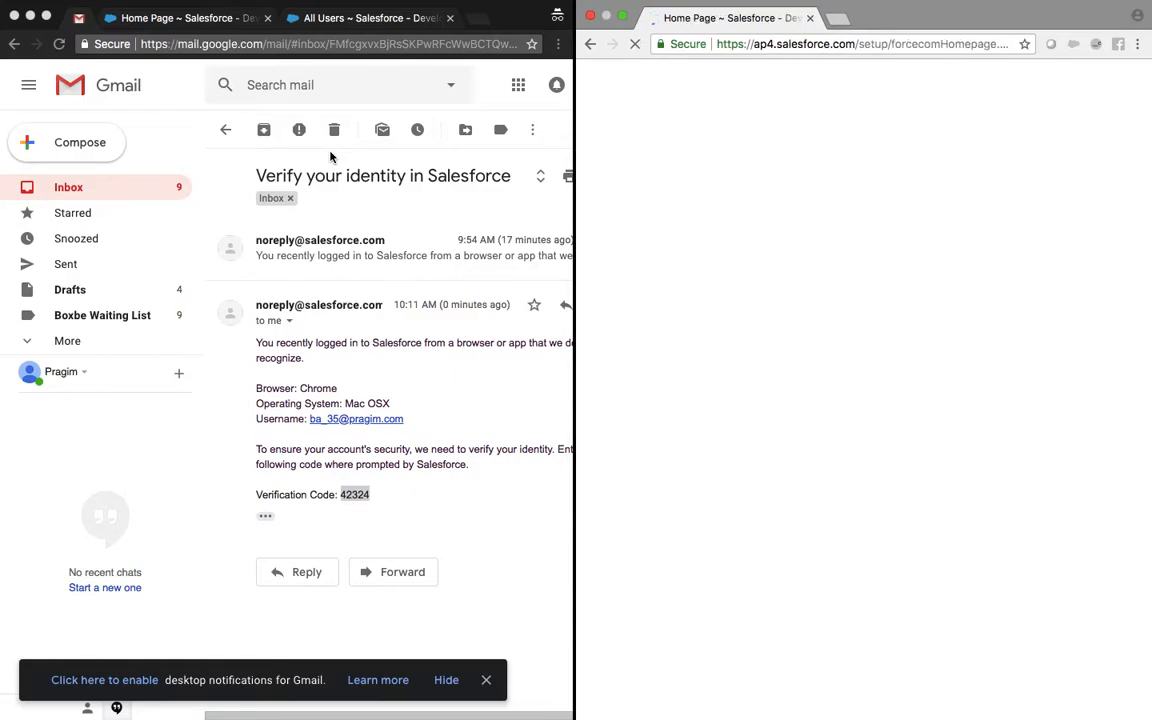
pyautogui.click(187, 20)
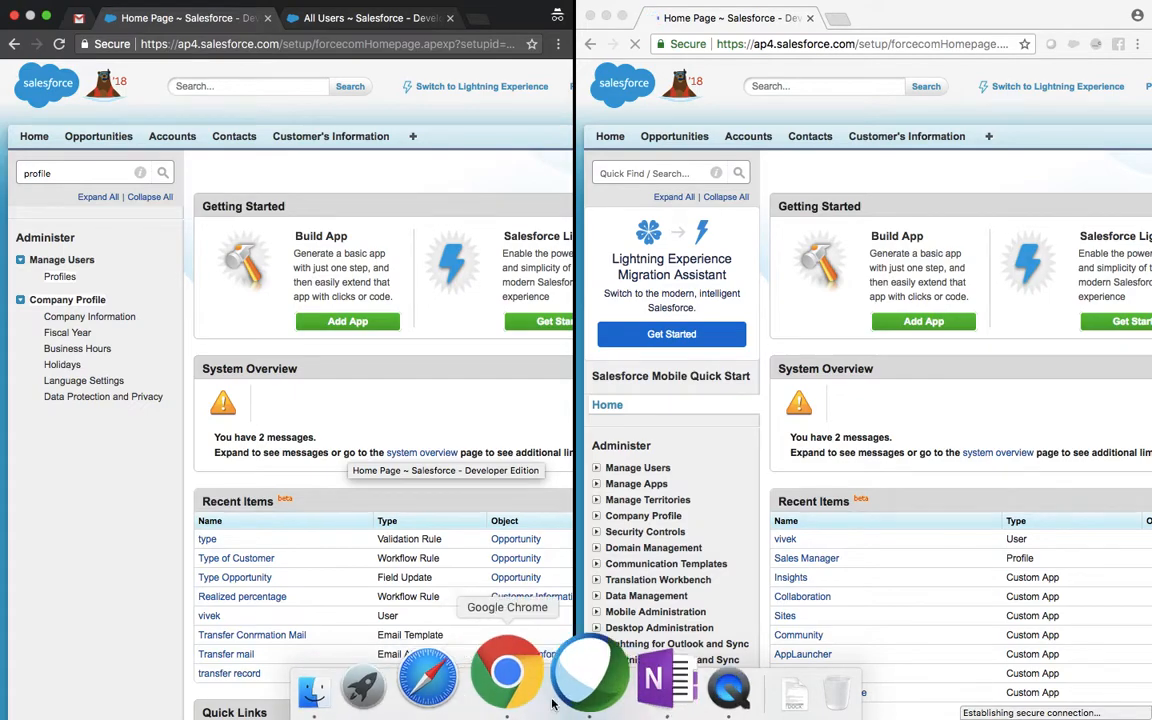
pyautogui.click(566, 674)
pyautogui.moveTo(577, 29)
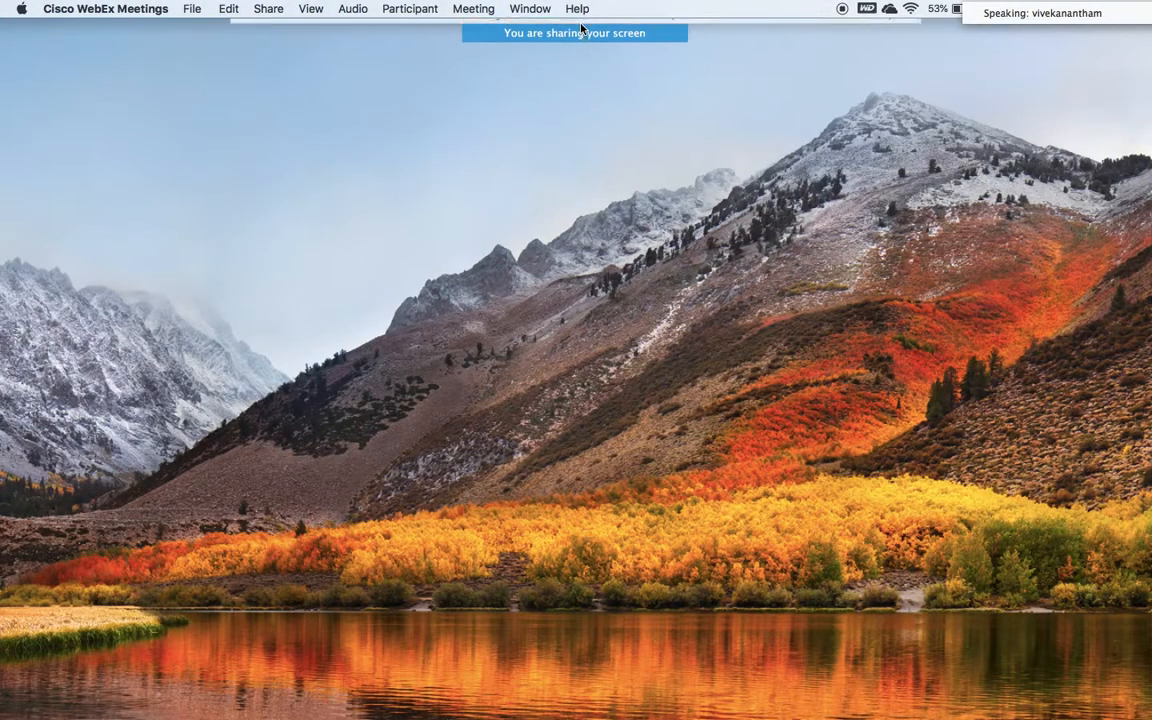
pyautogui.click(665, 40)
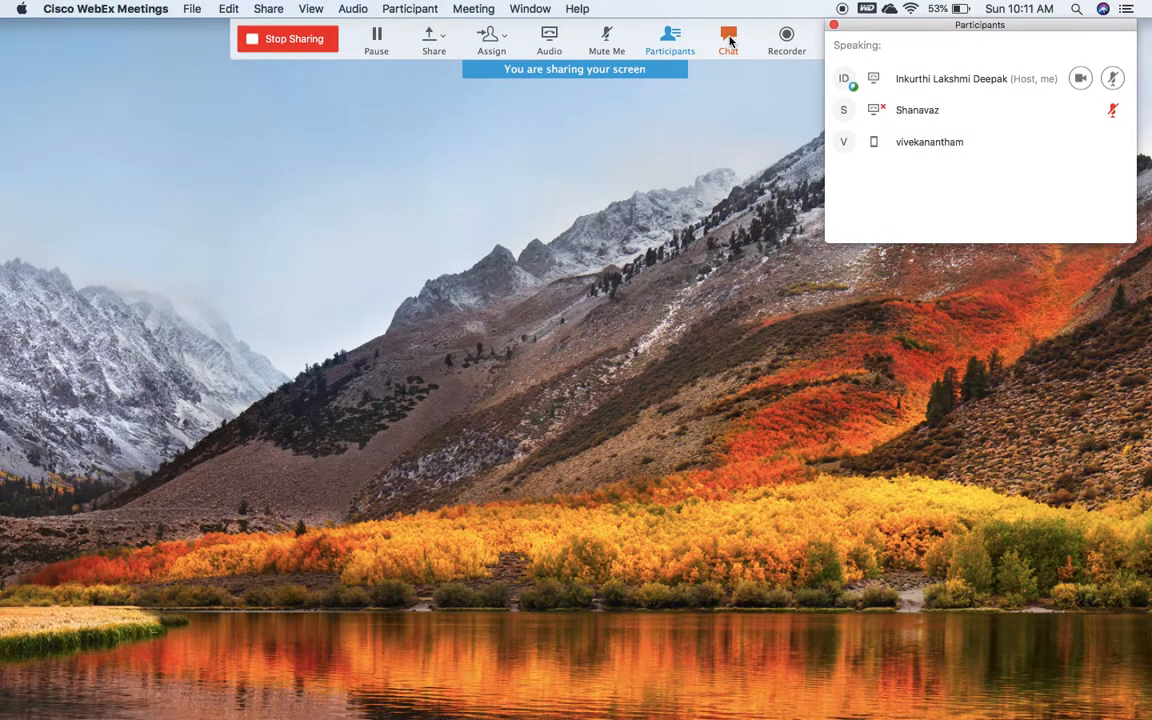
pyautogui.click(729, 40)
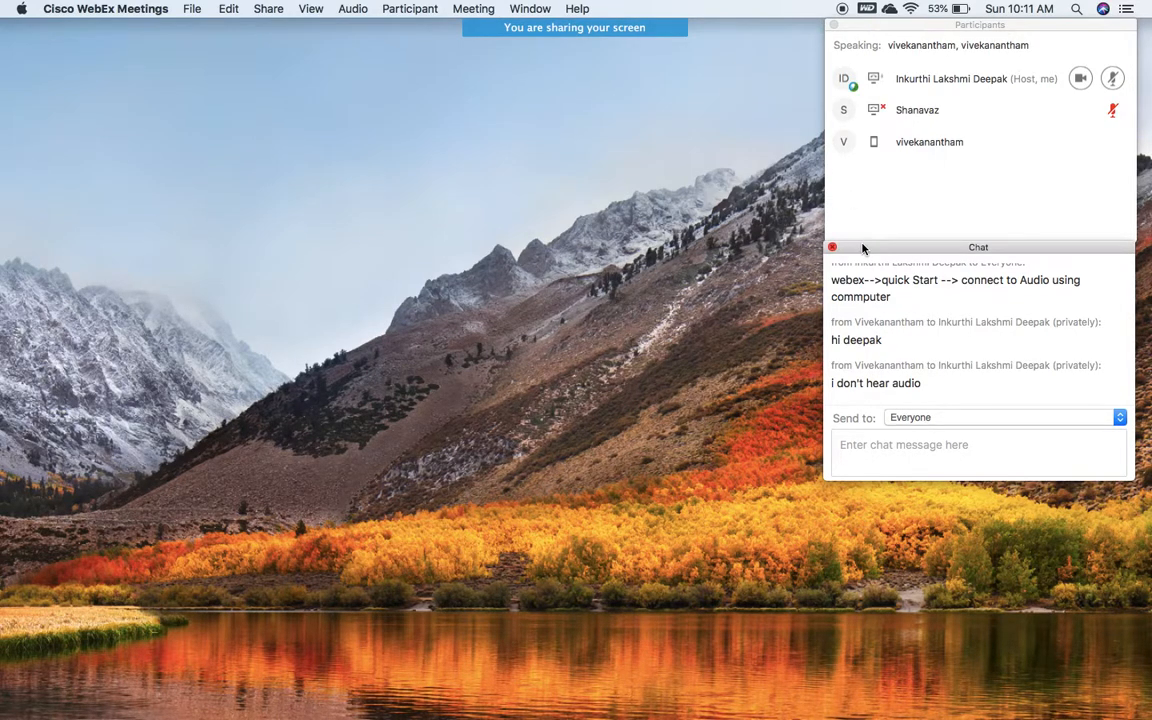
pyautogui.click(835, 26)
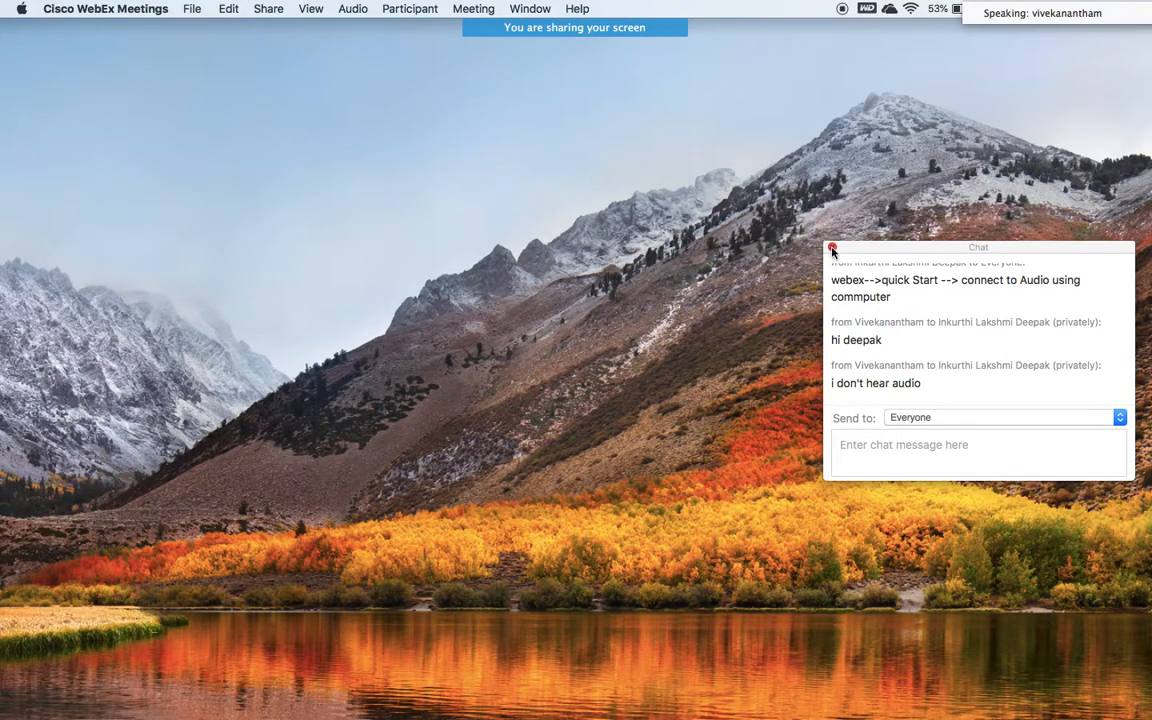
pyautogui.click(833, 248)
pyautogui.hotkey('ctrl', 'Right')
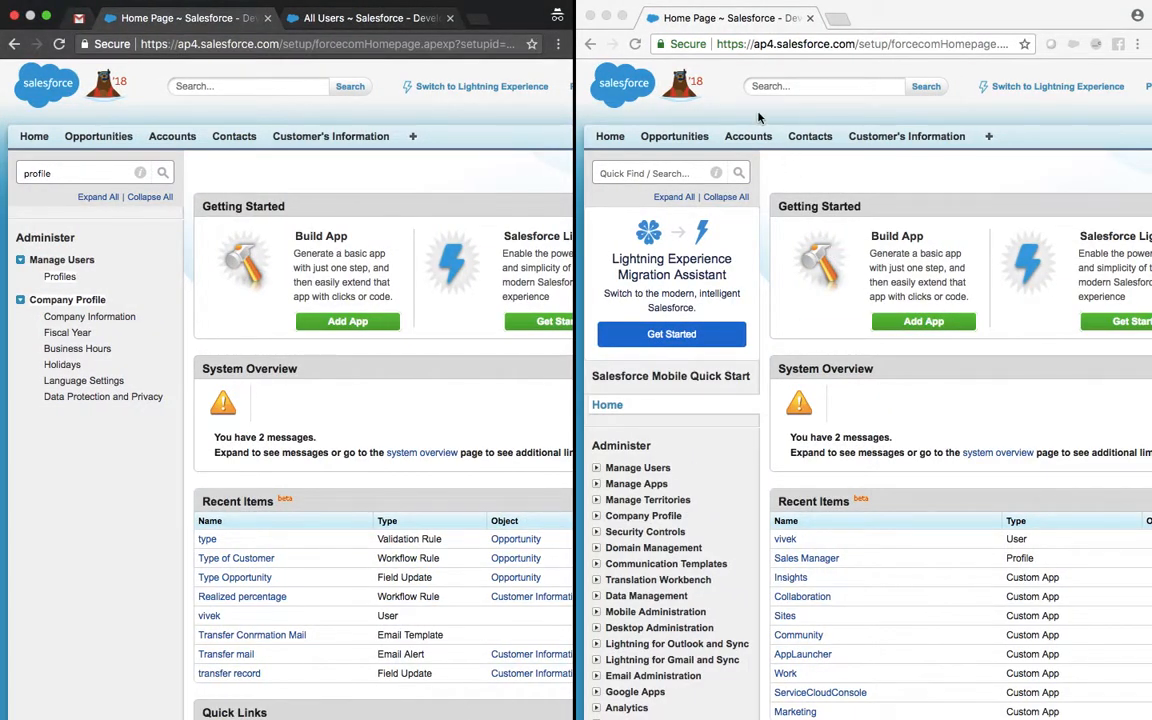
# Step: In the right window, find Users via Quick Find 'users' and log in as the last user
pyautogui.click(628, 173)
pyautogui.write('users')
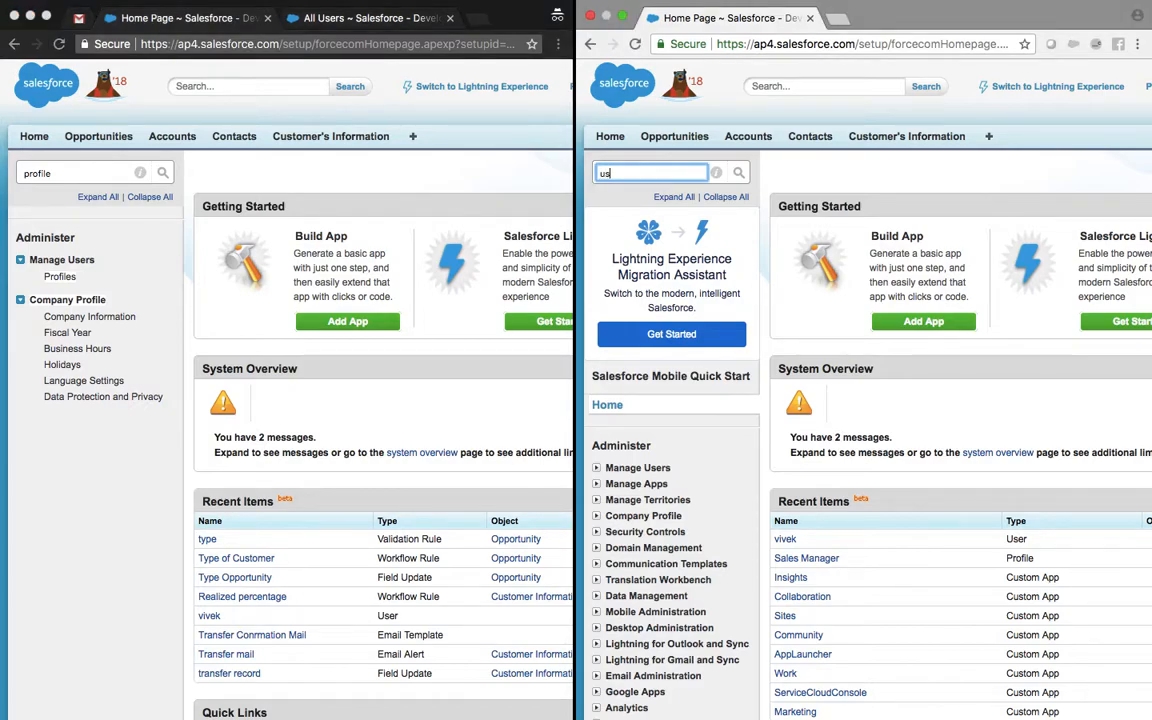
pyautogui.click(632, 279)
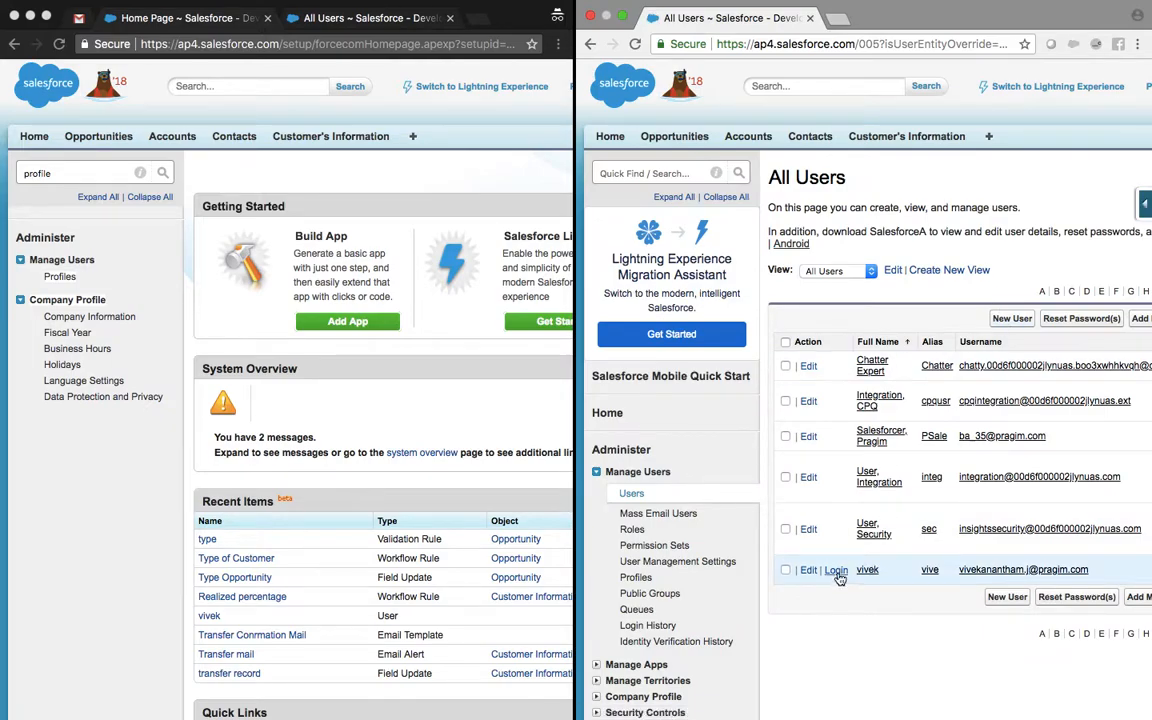
pyautogui.click(836, 569)
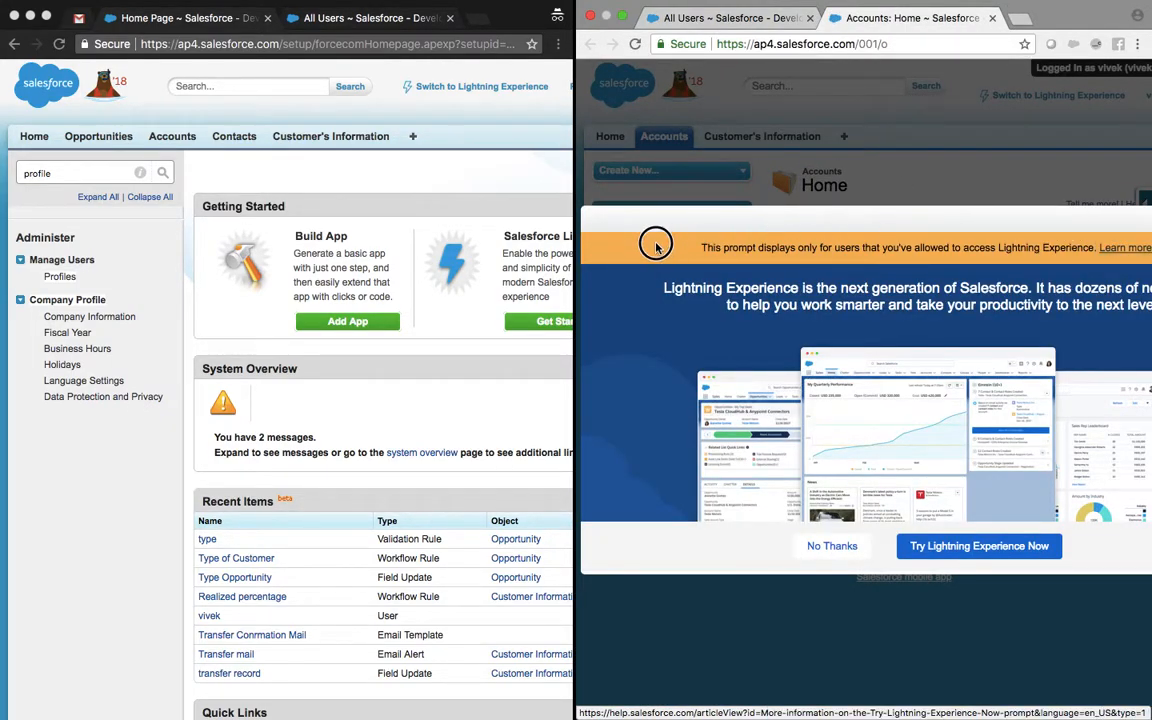
# Step: Dismiss the Lightning Experience prompt and restore the right window to half width
pyautogui.moveTo(612, 393); pyautogui.dragTo(832, 75)
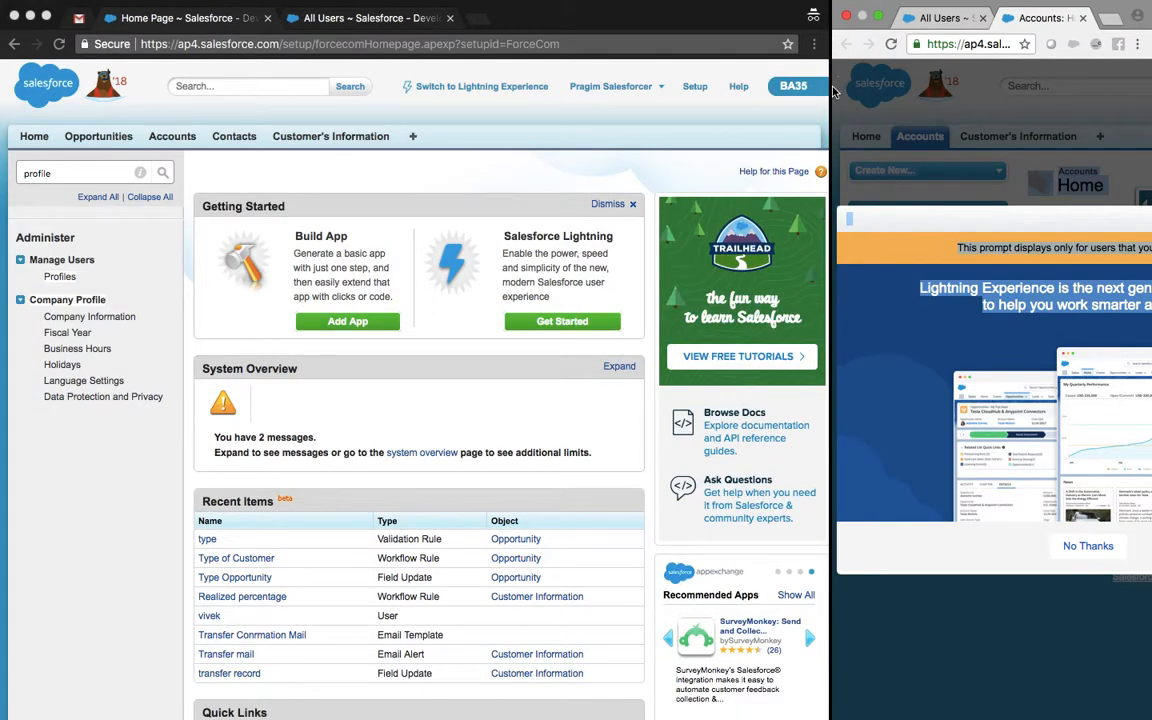
pyautogui.moveTo(580, 101); pyautogui.dragTo(227, 92)
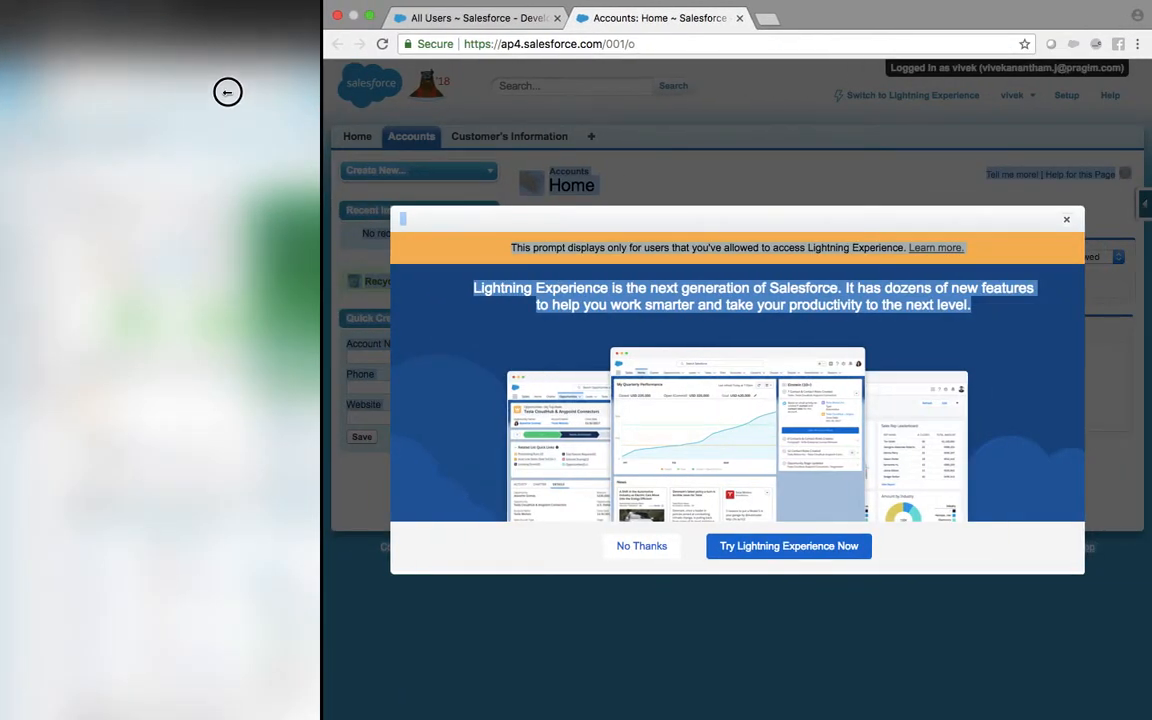
pyautogui.click(1067, 220)
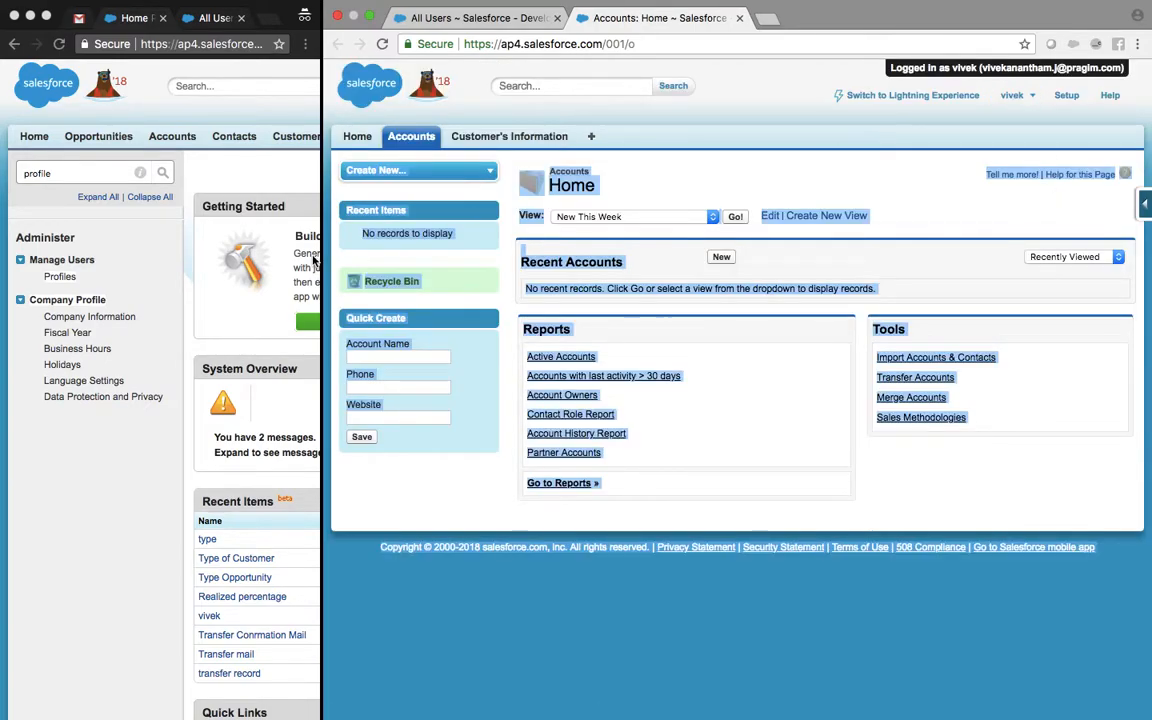
pyautogui.moveTo(322, 204); pyautogui.dragTo(1066, 221)
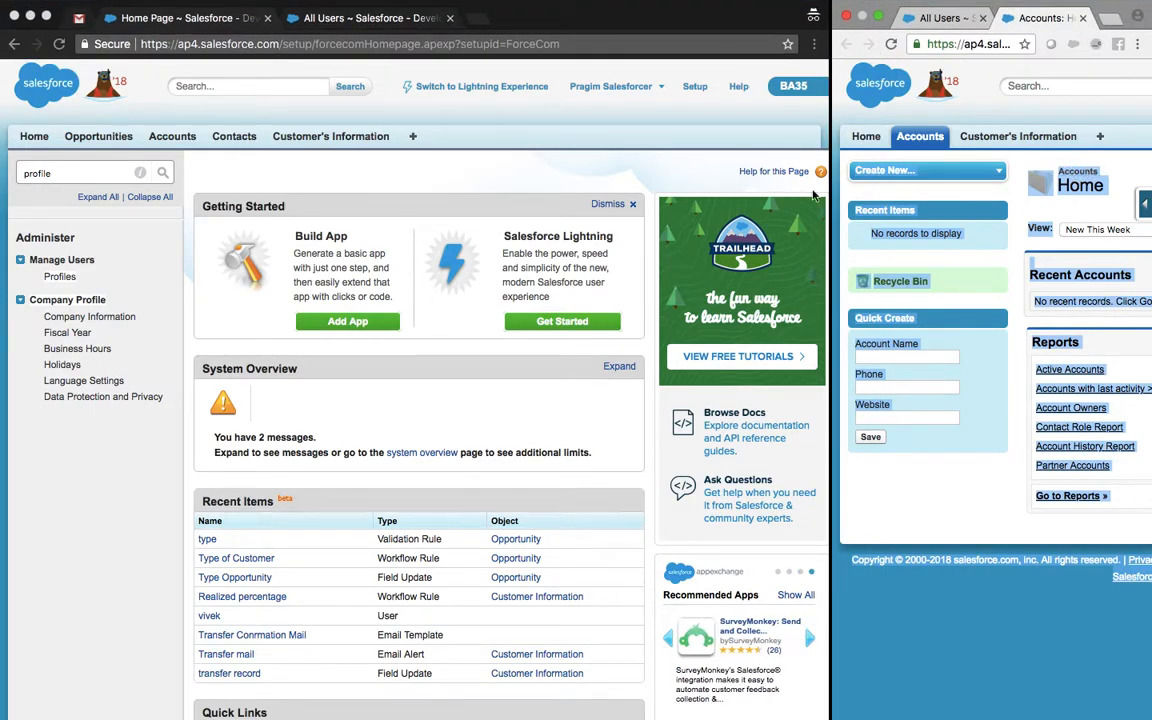
# Step: Open the Madhu account record from Accounts and copy its web address
pyautogui.click(240, 88)
pyautogui.click(193, 141)
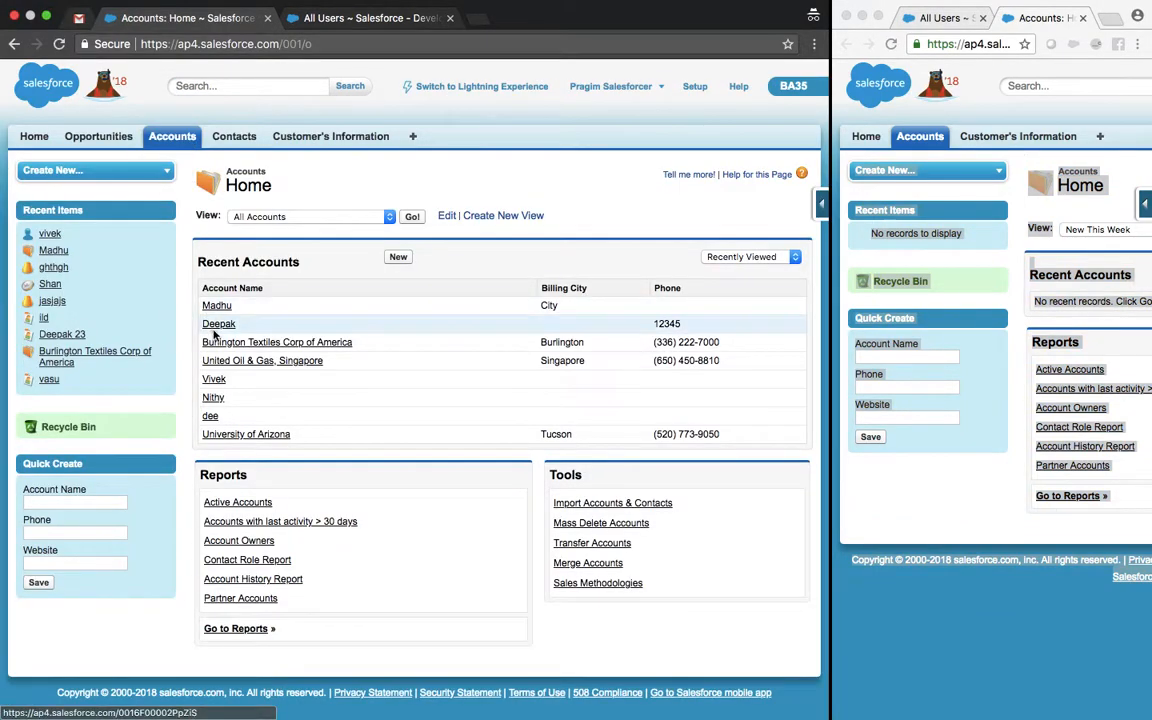
pyautogui.click(217, 305)
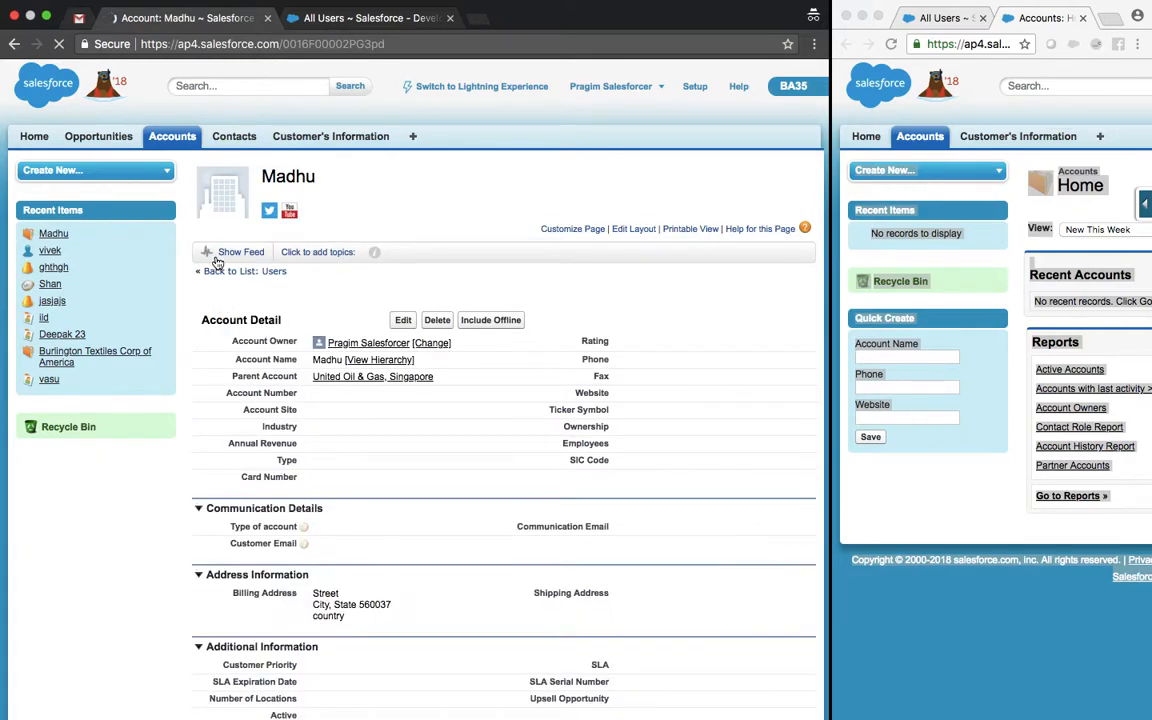
pyautogui.click(254, 62)
pyautogui.press('super+c')
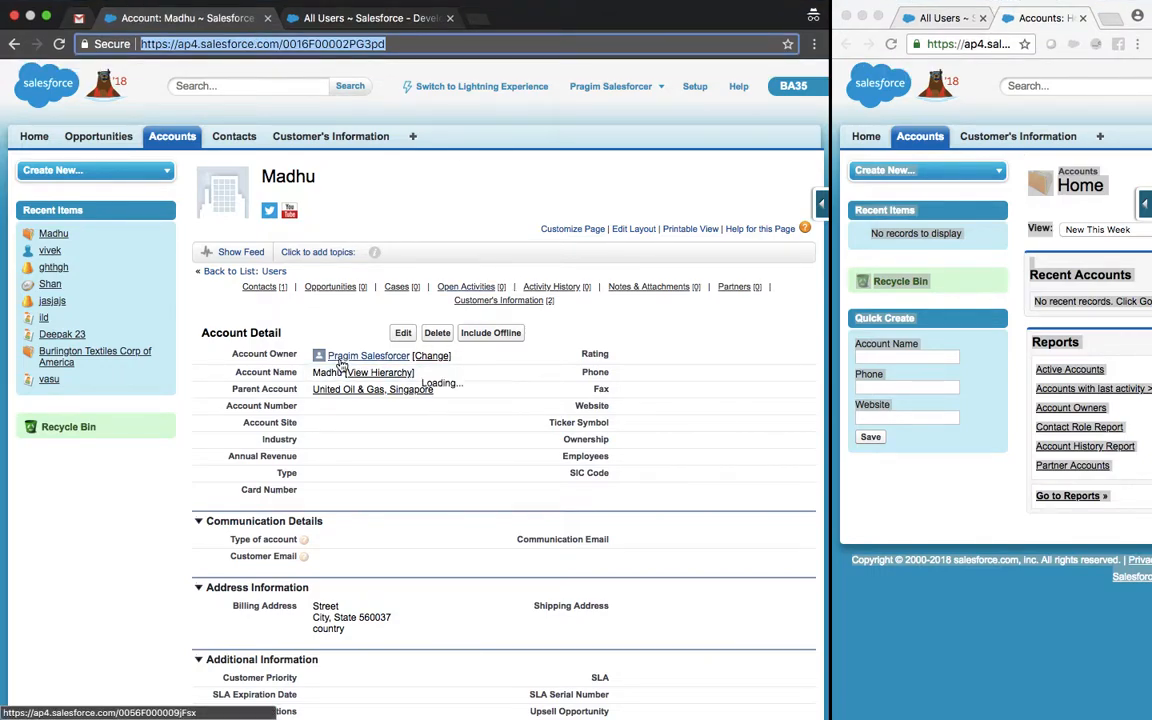
# Step: Load the Madhu record's address in the second user's window, then restore the main window's width
pyautogui.moveTo(340, 362)
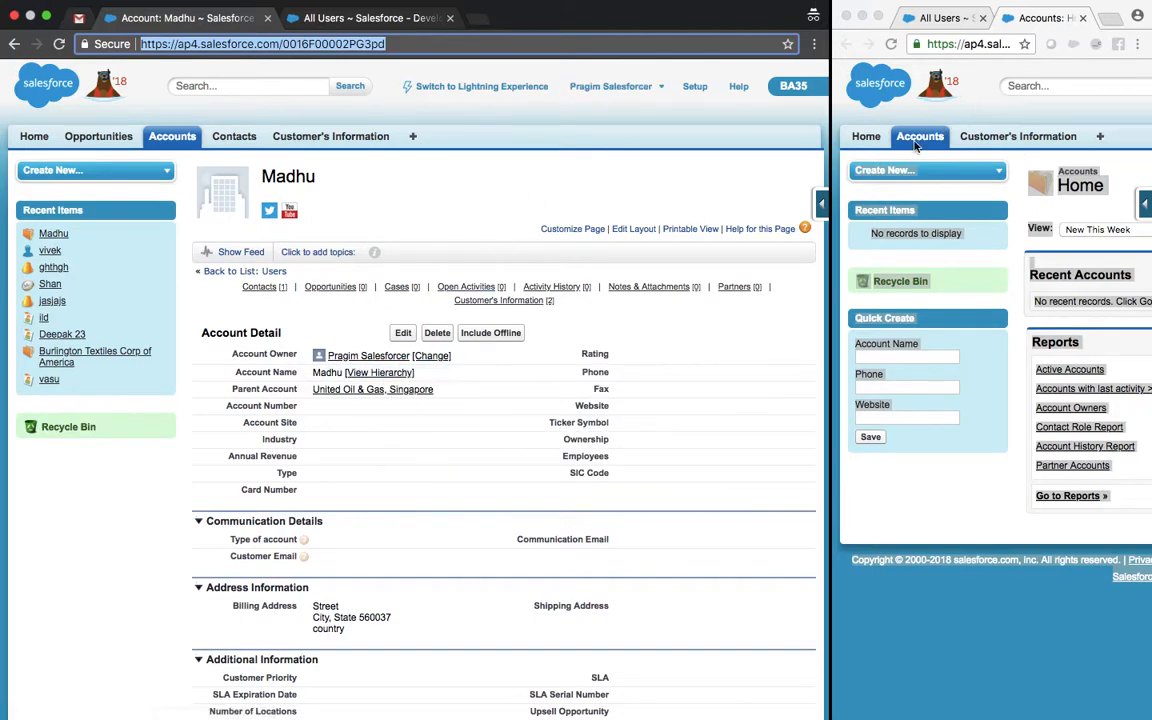
pyautogui.moveTo(830, 138); pyautogui.dragTo(147, 152)
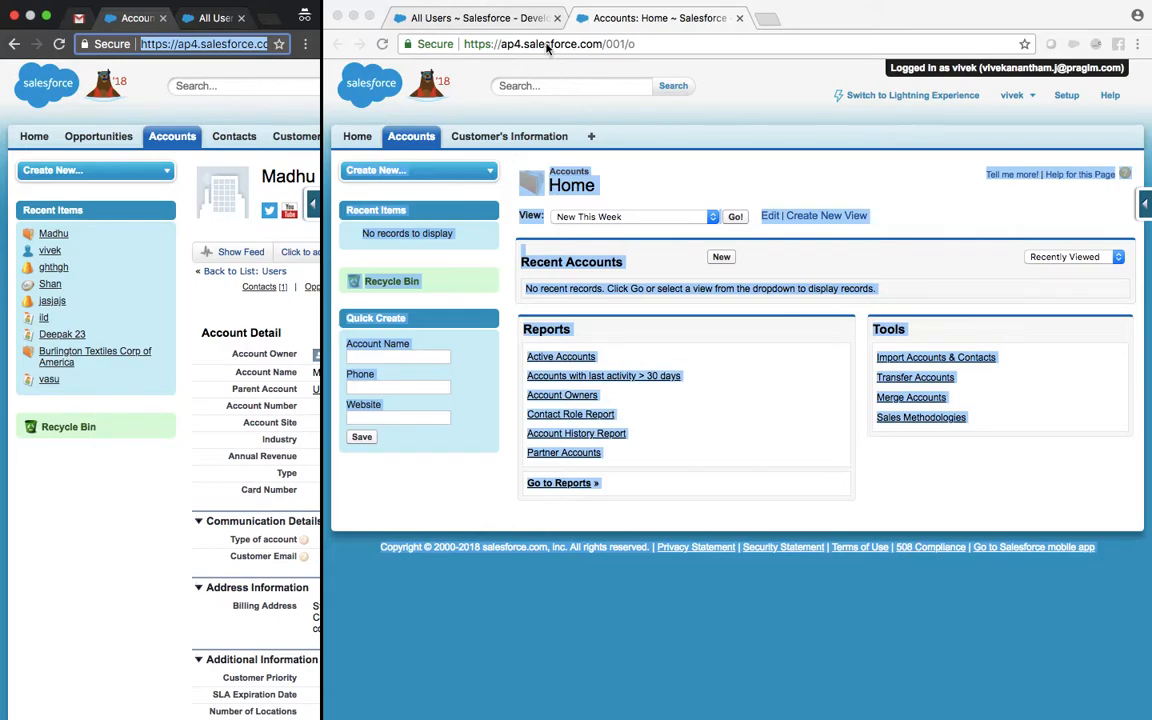
pyautogui.click(547, 45)
pyautogui.press('super+v')
pyautogui.press('Return')
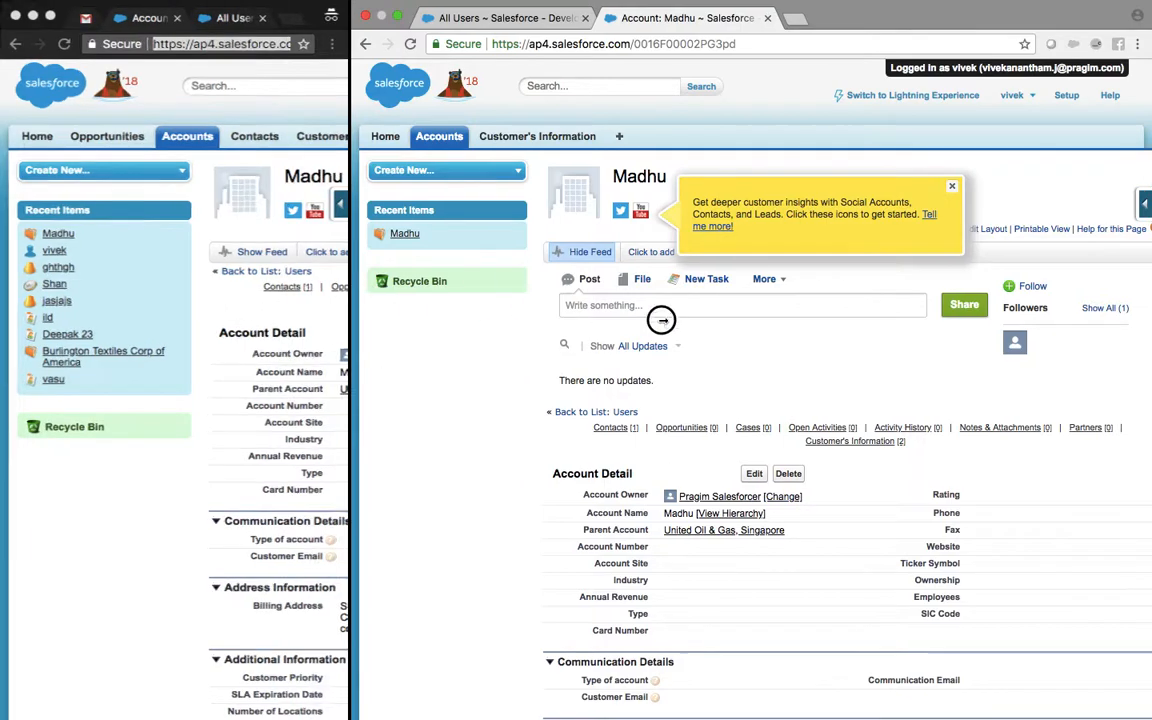
pyautogui.moveTo(661, 320); pyautogui.dragTo(1026, 373)
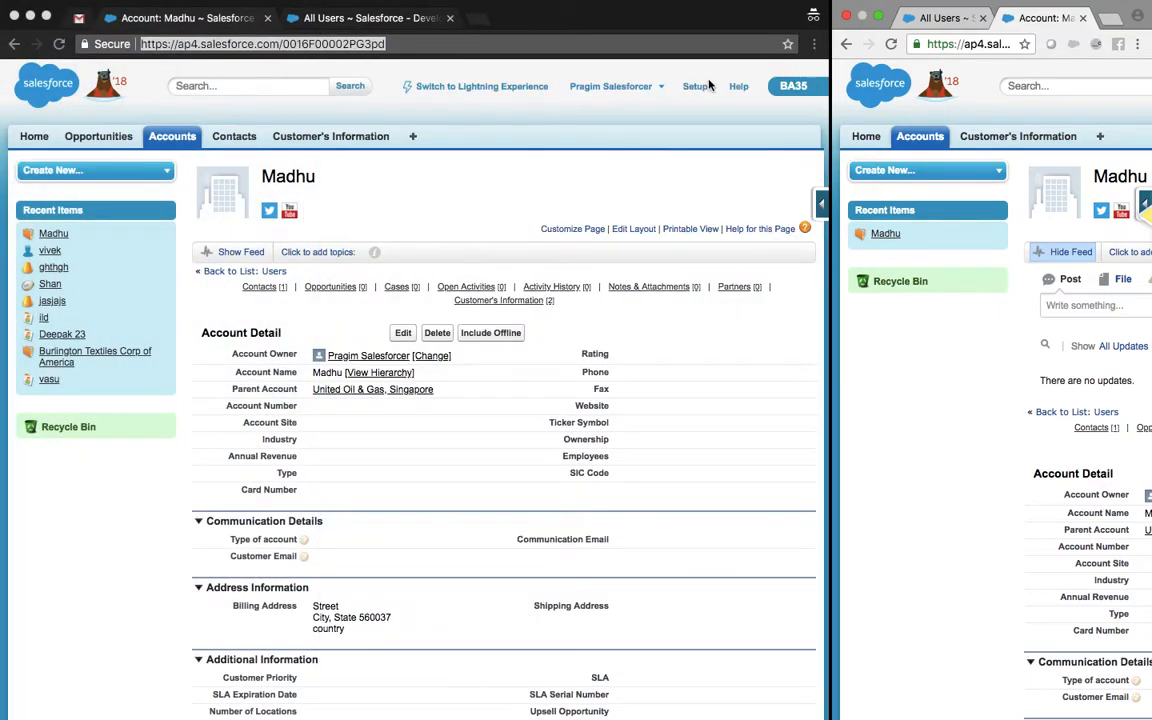
# Step: Open Sharing Settings through Quick Find 'shar' and limit it to Accounts
pyautogui.click(350, 18)
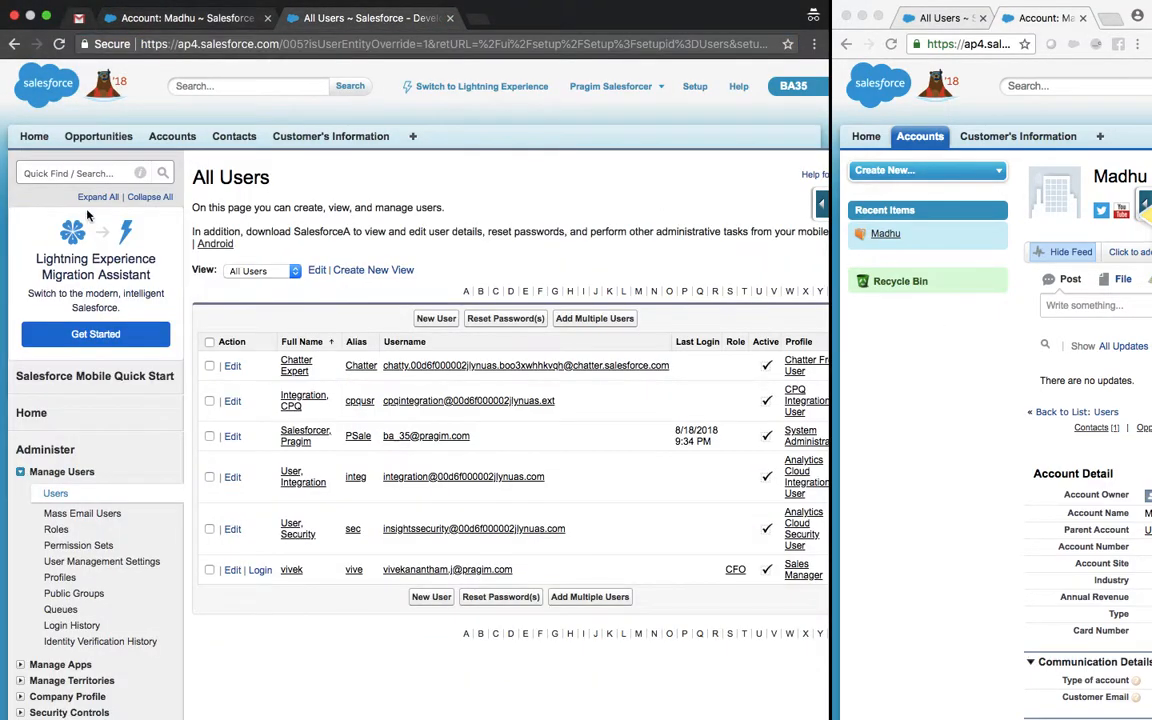
pyautogui.click(65, 173)
pyautogui.write('sharing')
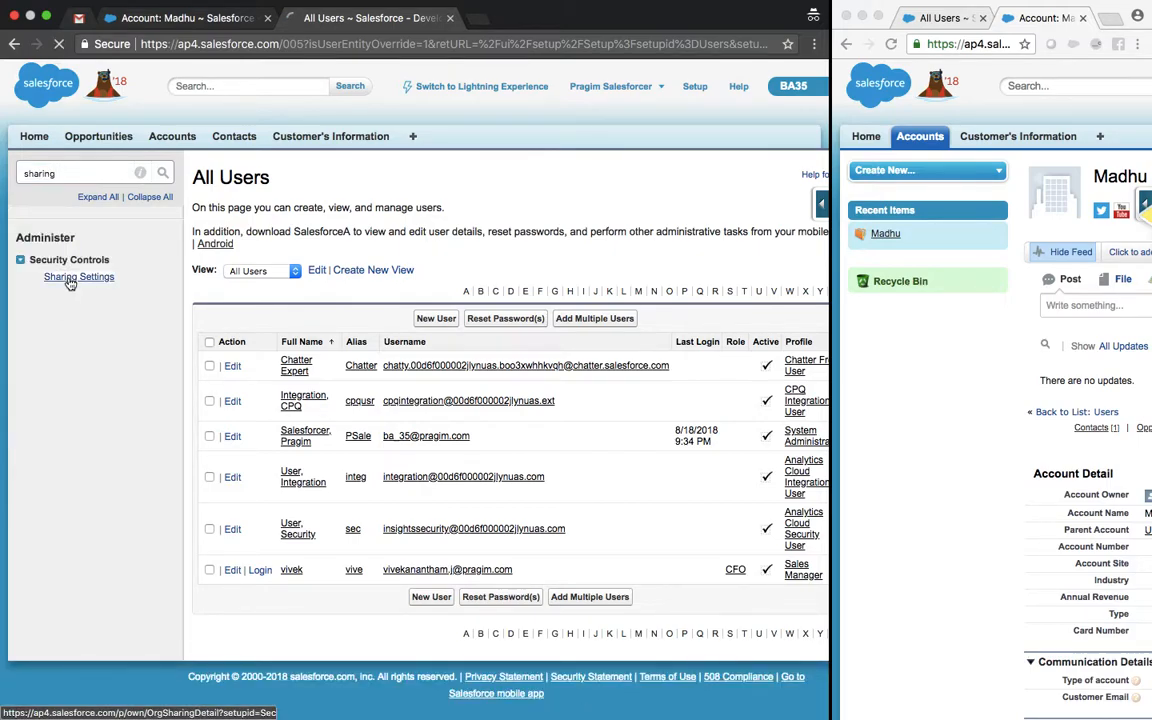
pyautogui.click(70, 278)
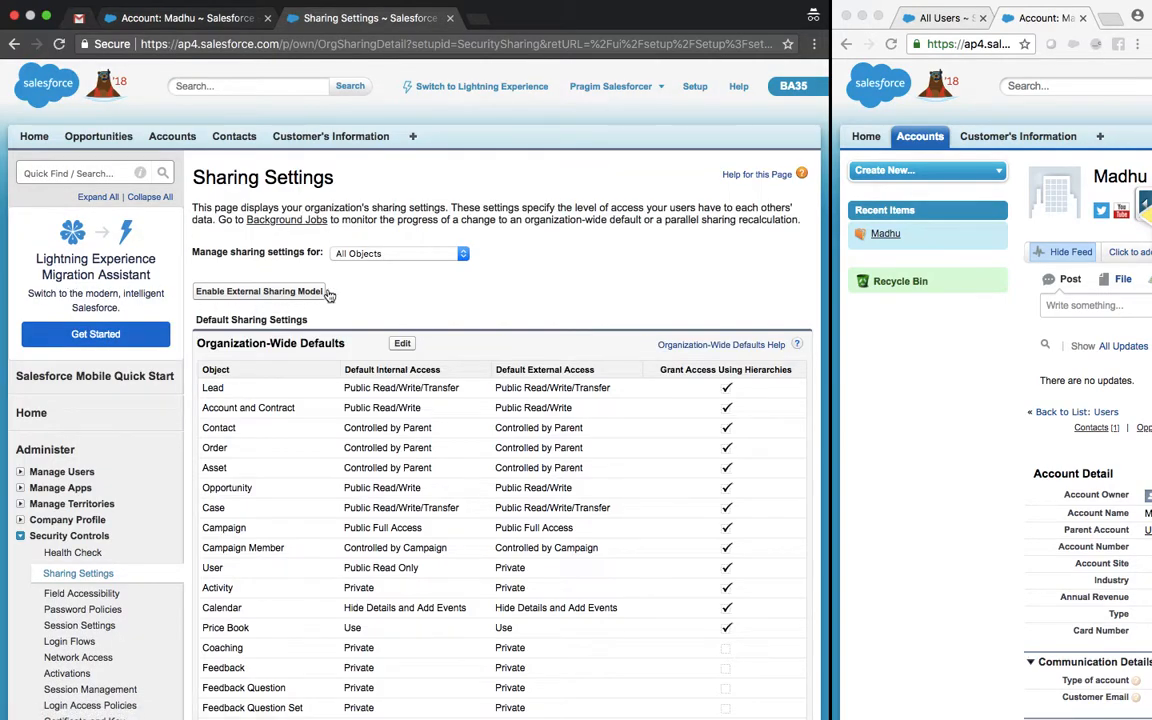
pyautogui.click(362, 252)
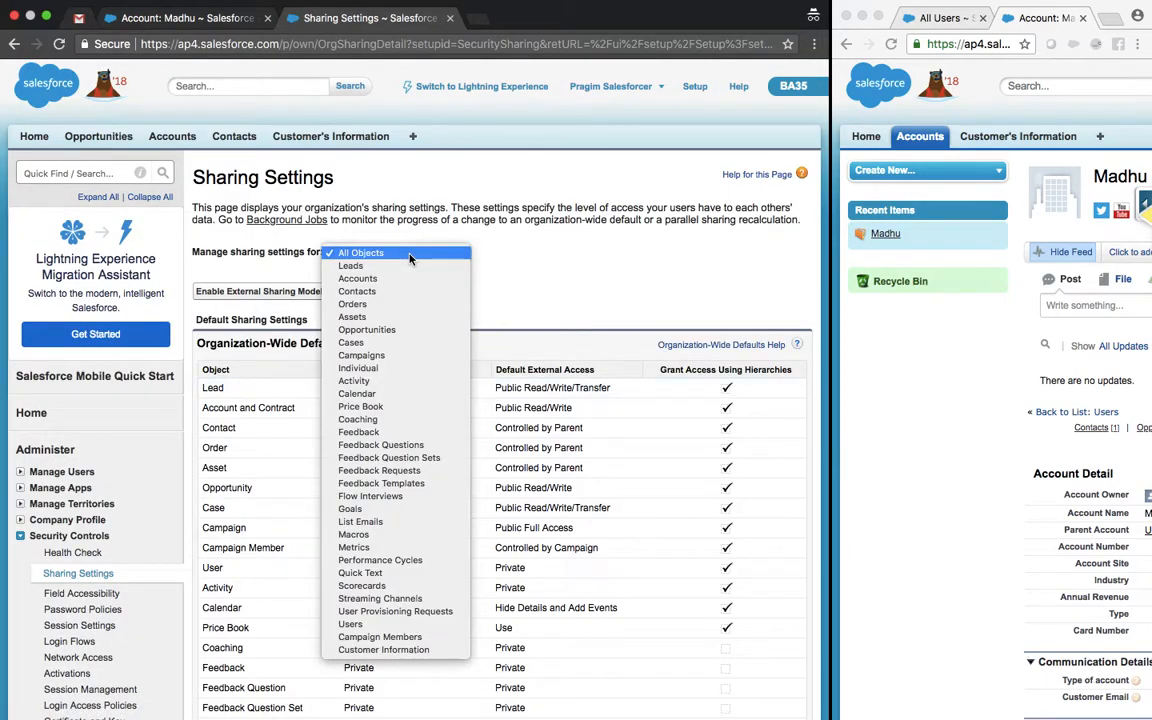
pyautogui.click(380, 281)
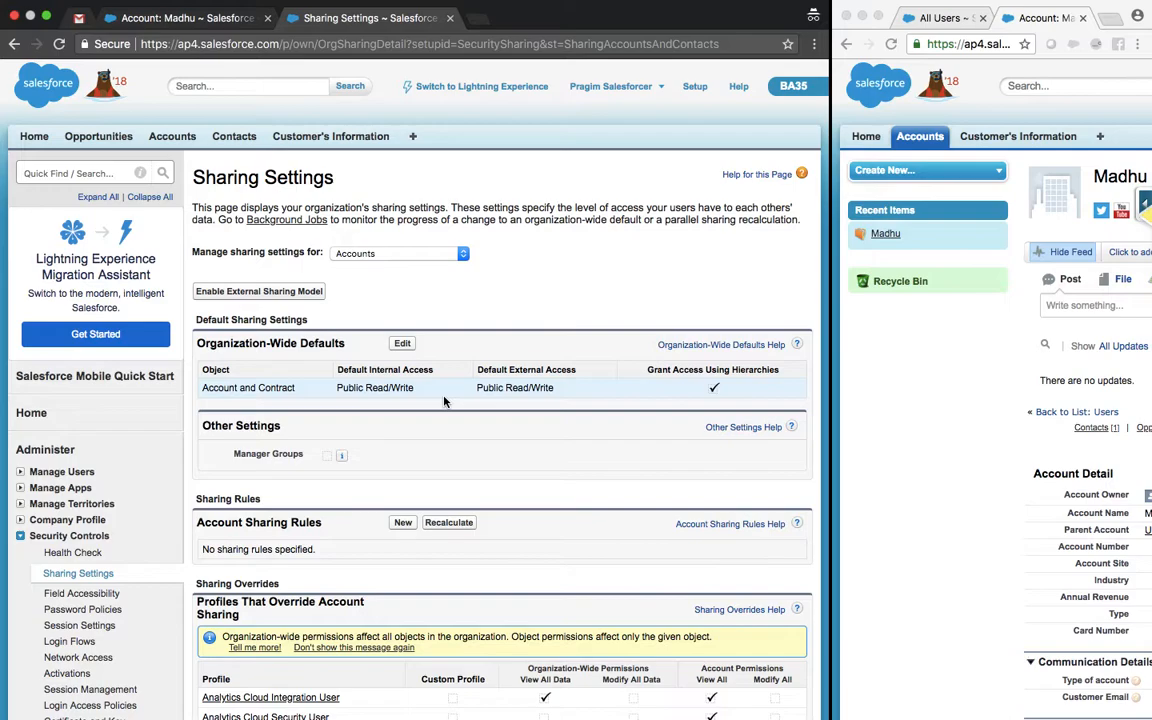
# Step: Set the Account and Contract org-wide default to Private, accept the alerts, and save with recalculation
pyautogui.click(402, 344)
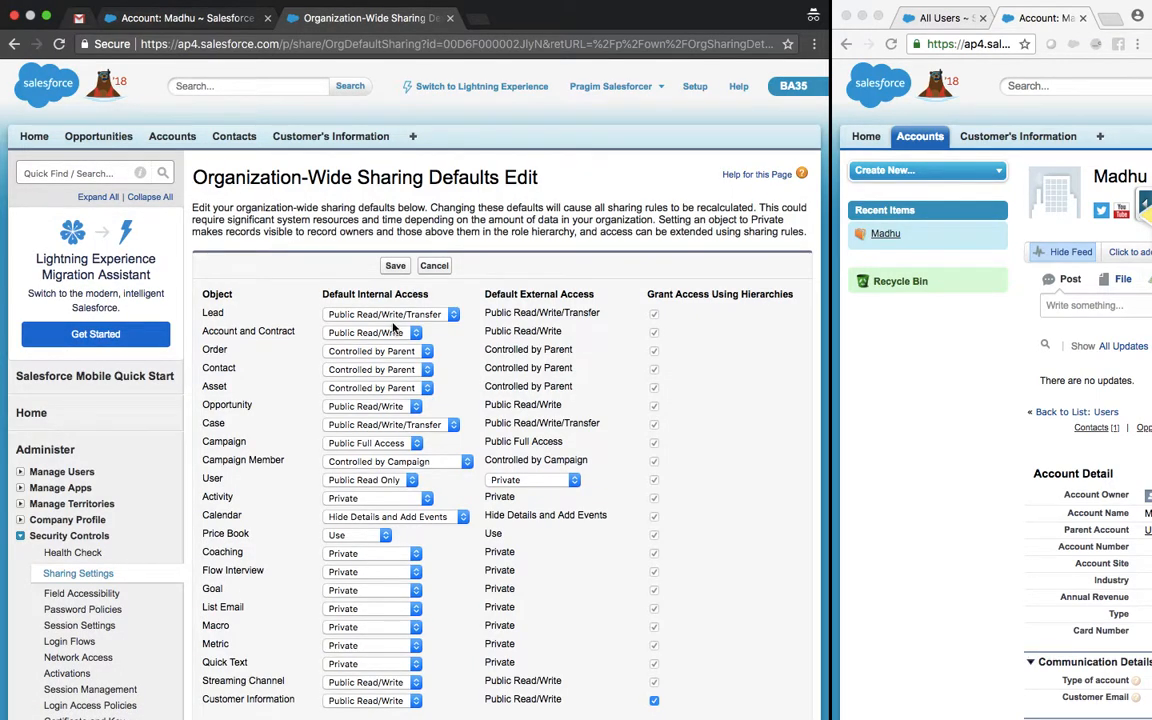
pyautogui.click(372, 332)
pyautogui.click(362, 317)
pyautogui.click(553, 148)
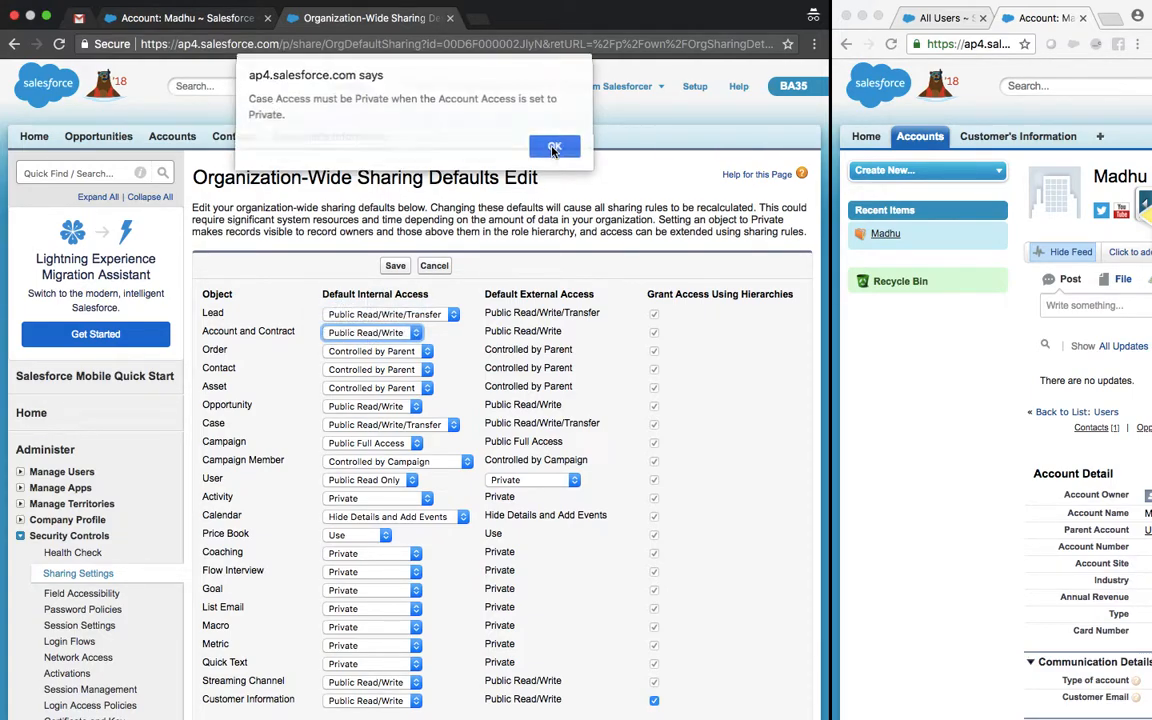
pyautogui.click(553, 149)
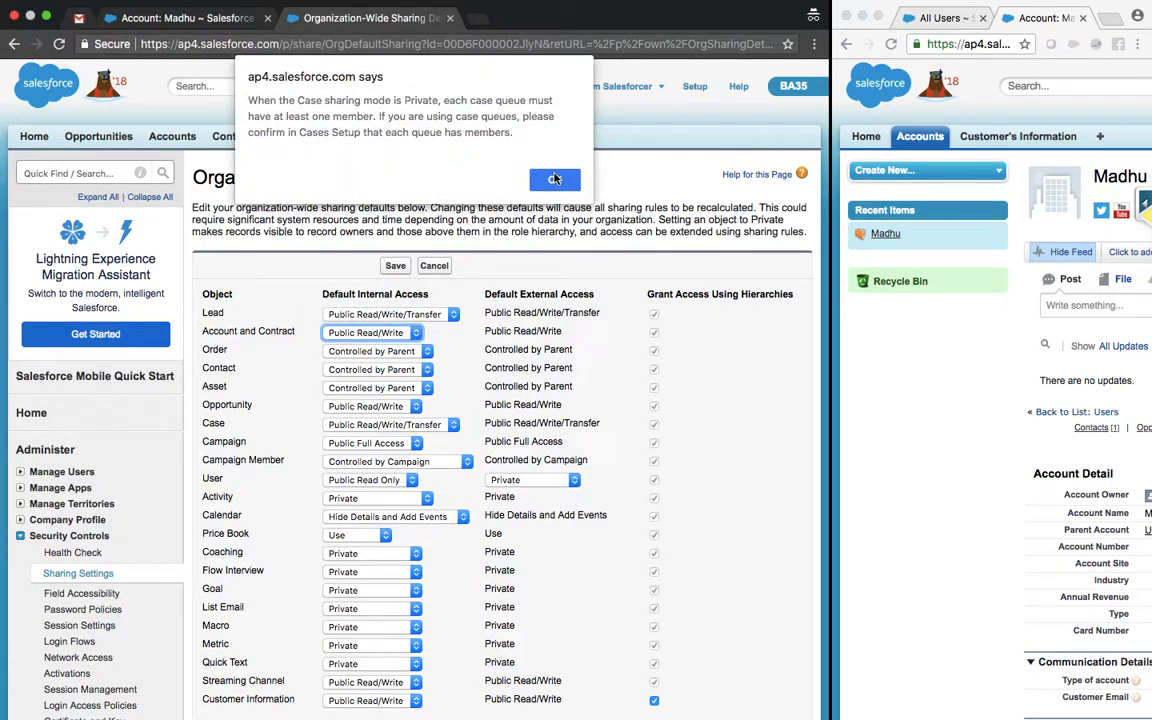
pyautogui.press('Return')
pyautogui.click(396, 266)
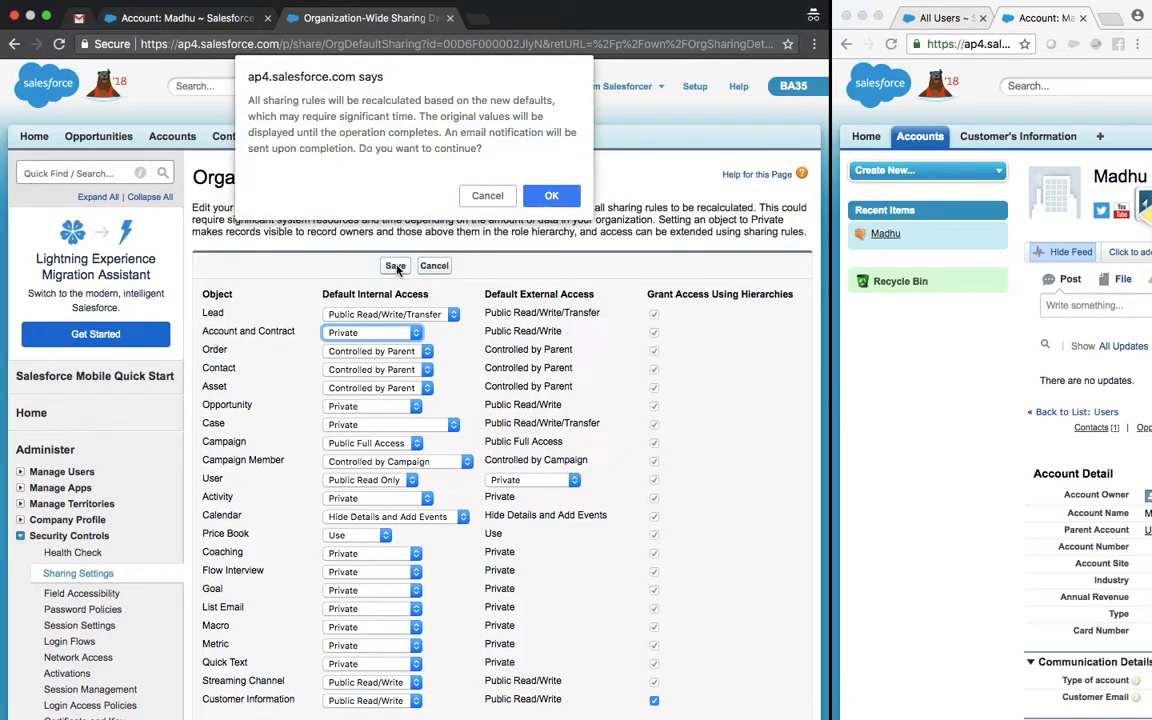
pyautogui.click(548, 195)
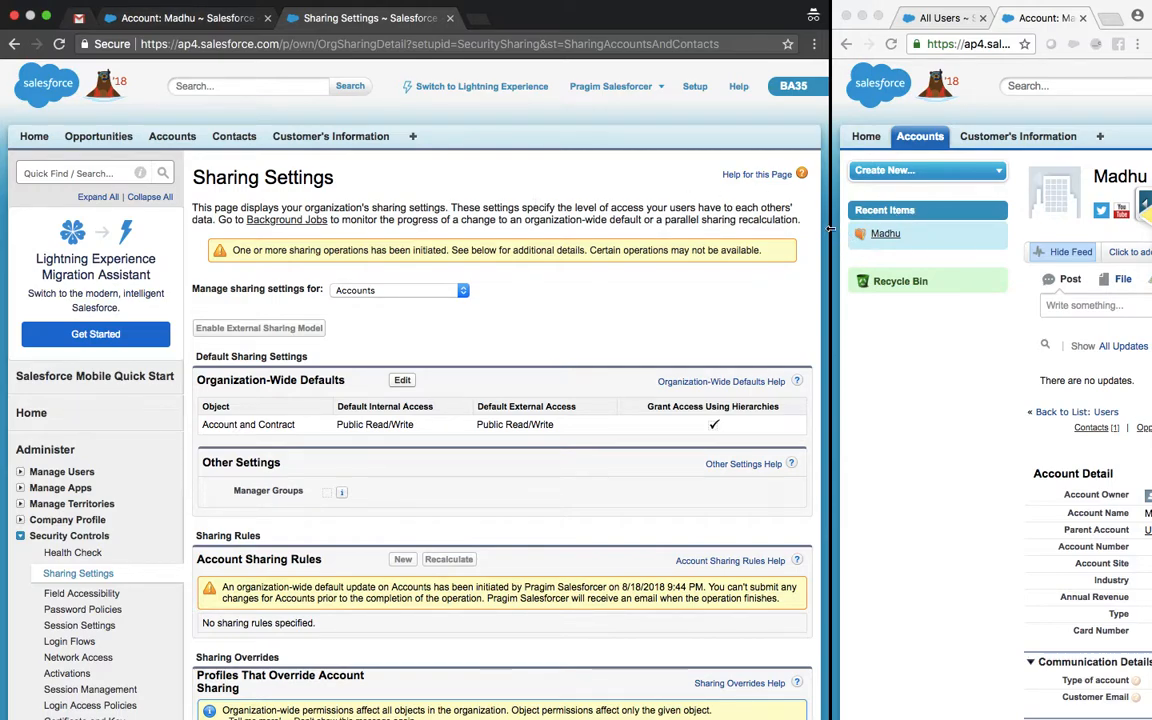
# Step: Reload Sharing Settings twice to check the still-pending Account default update
pyautogui.click(331, 44)
pyautogui.press('Return')
pyautogui.click(426, 46)
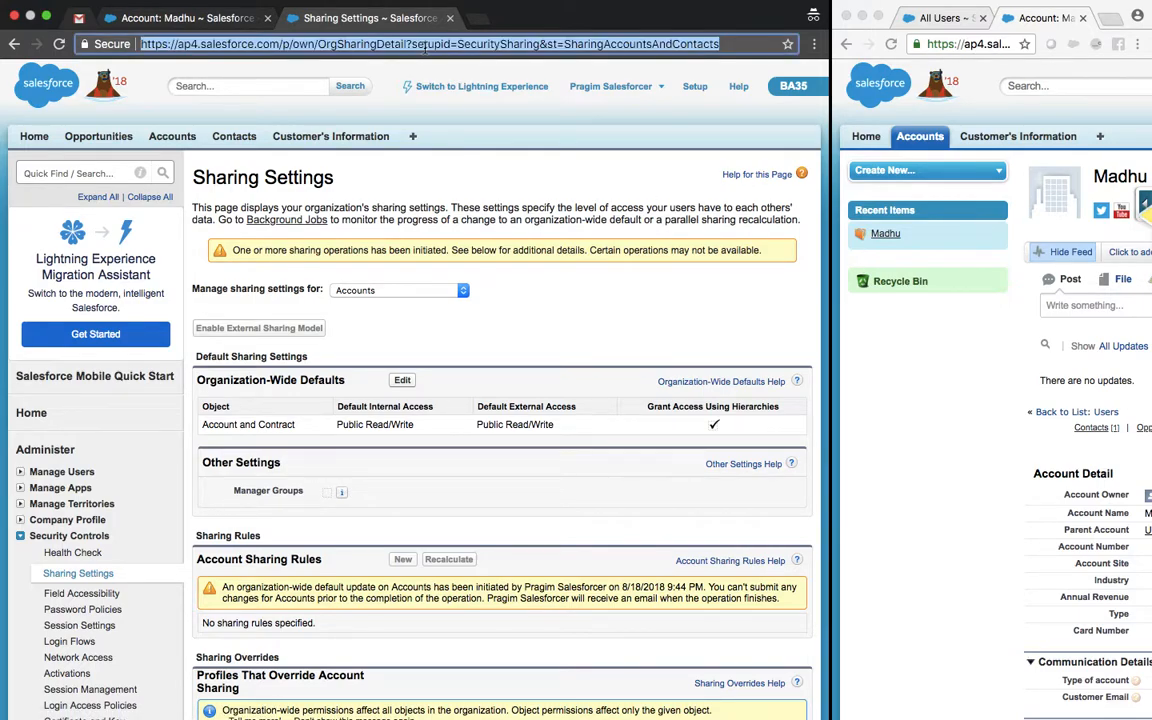
pyautogui.press('Return')
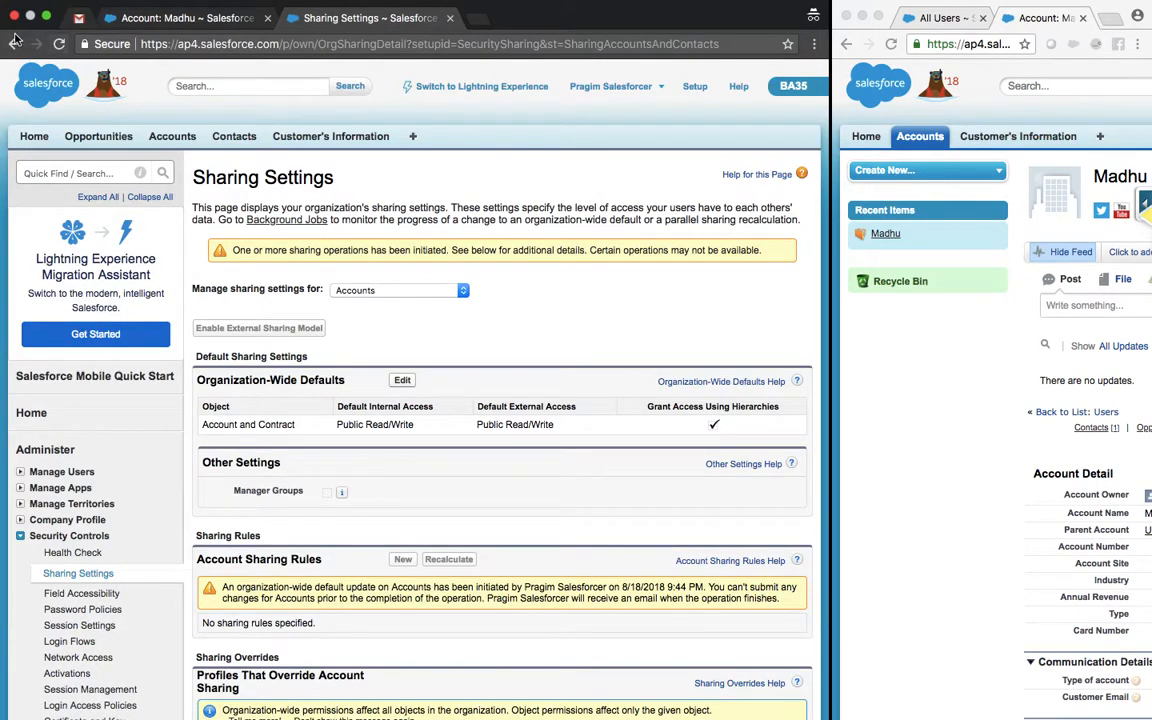
pyautogui.click(72, 17)
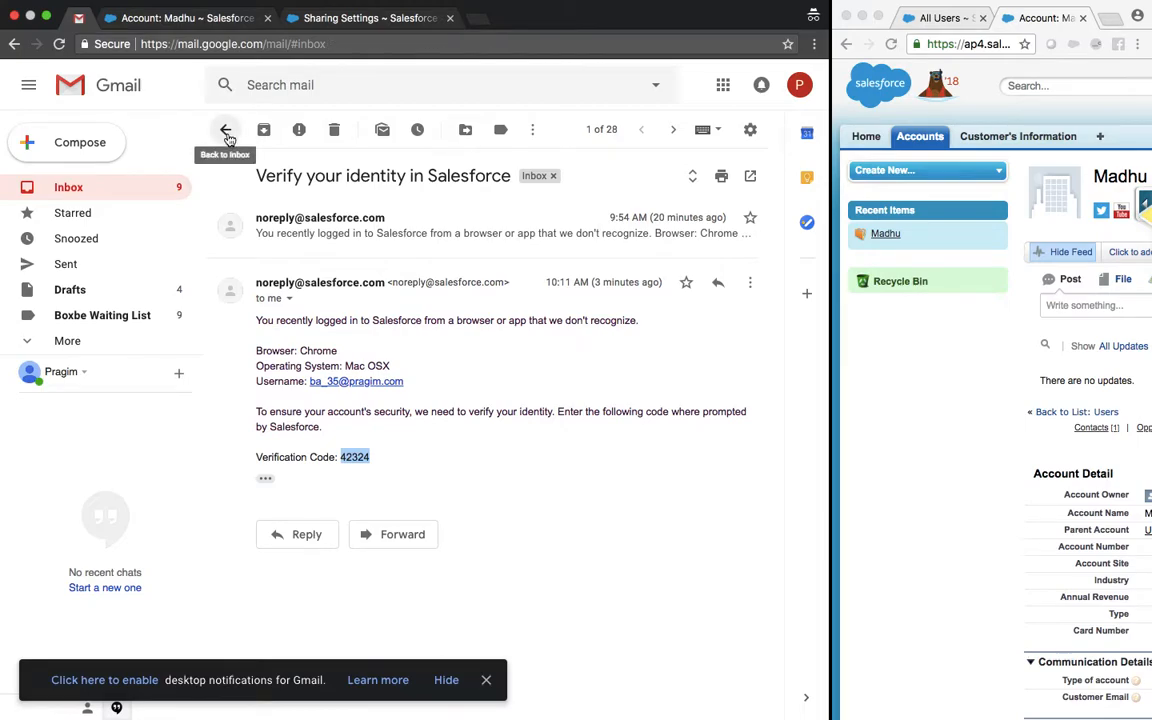
# Step: Refresh the Gmail inbox, then widen the second user's window and reload the Madhu account
pyautogui.click(227, 133)
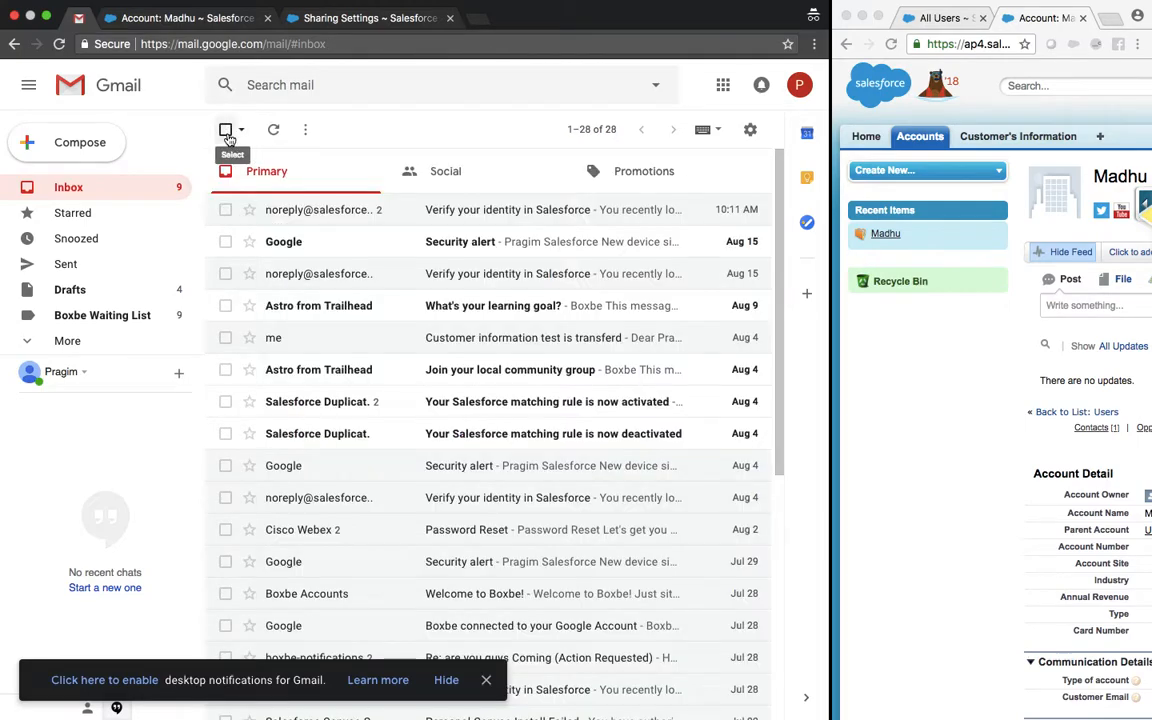
pyautogui.click(276, 131)
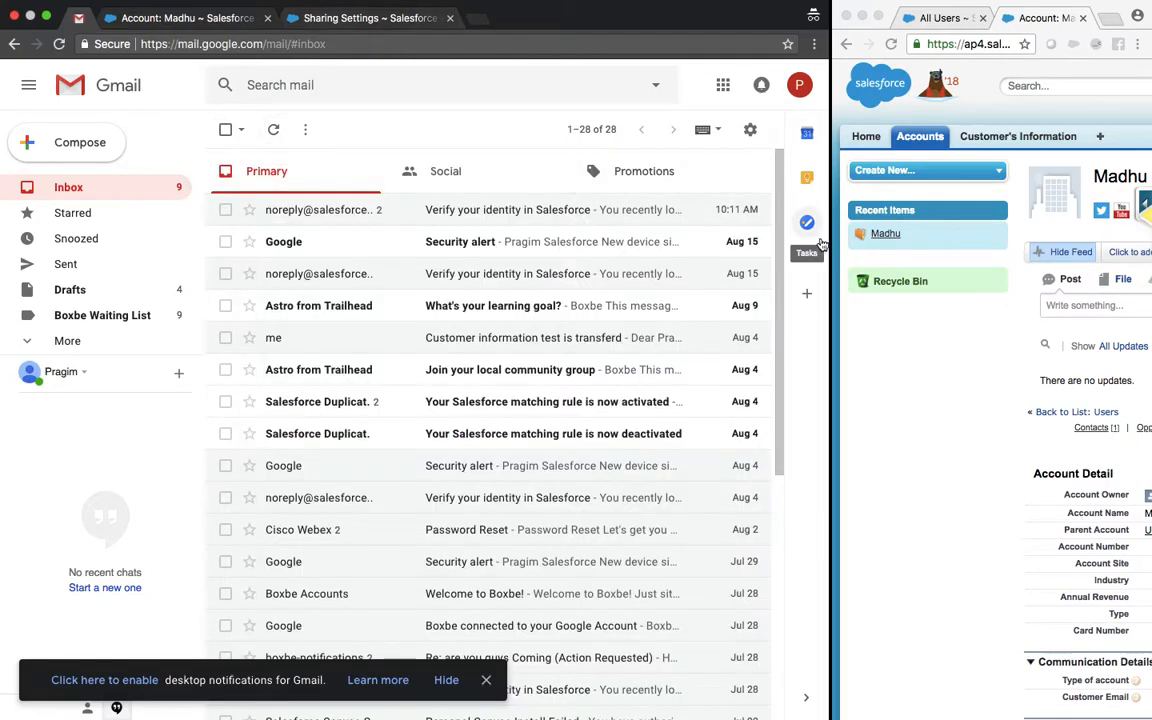
pyautogui.moveTo(829, 220); pyautogui.dragTo(253, 243)
pyautogui.click(585, 48)
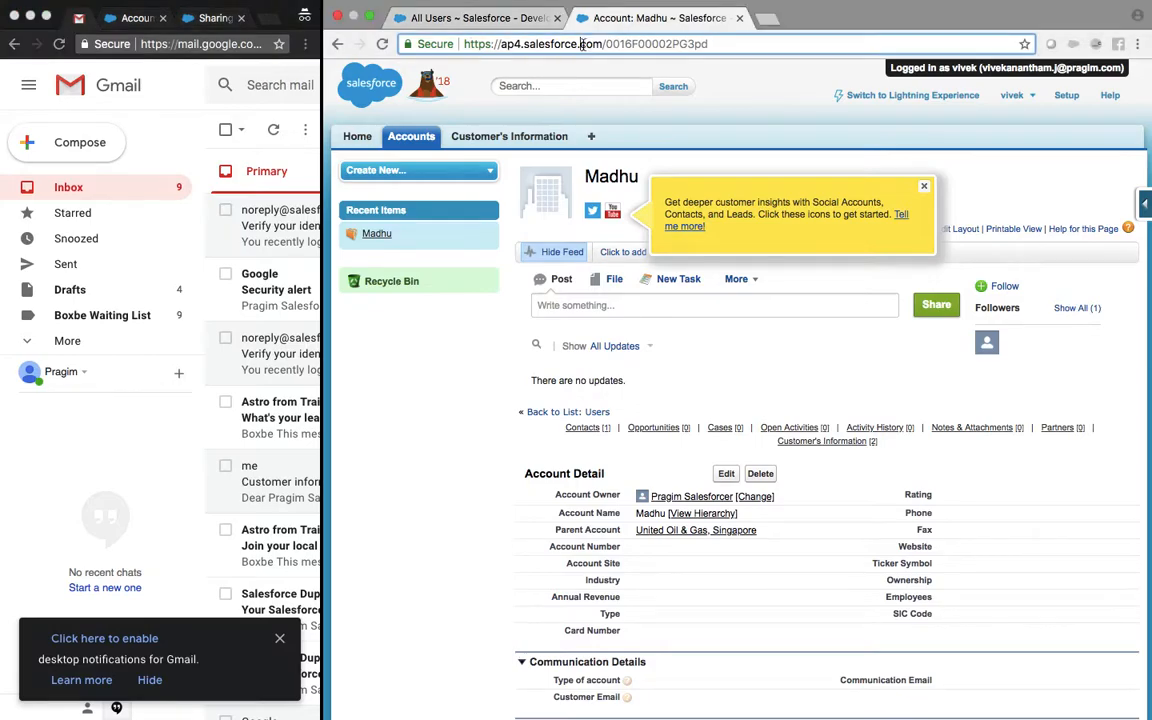
pyautogui.press('Return')
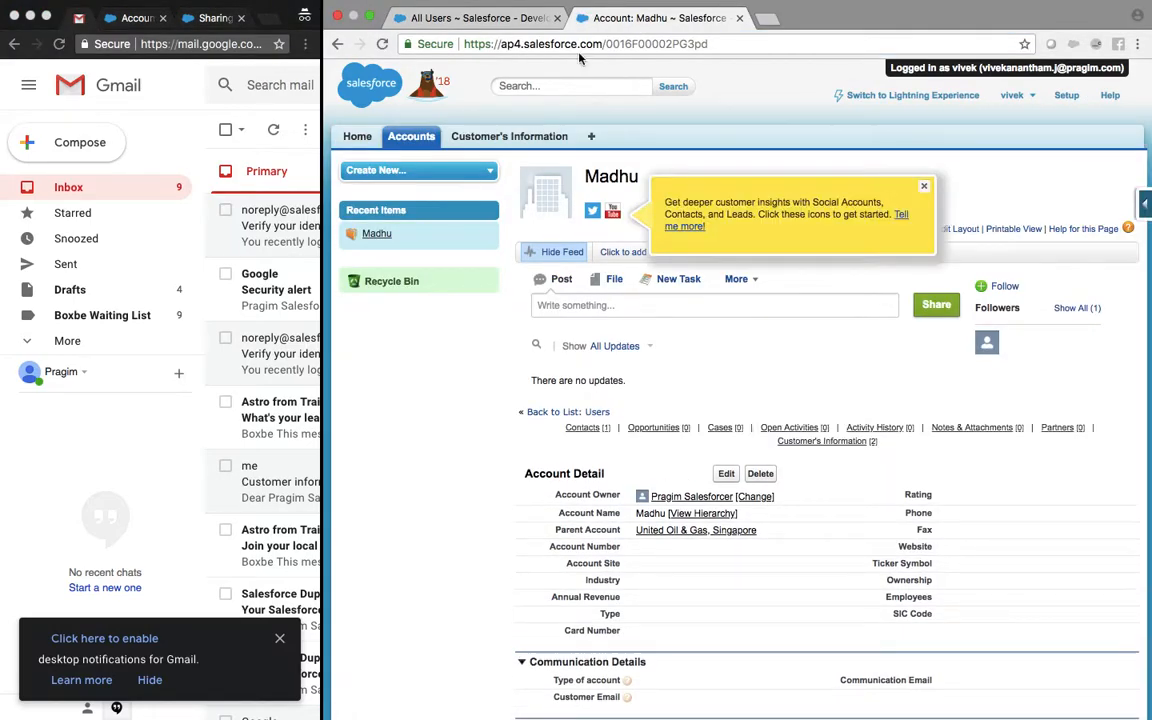
# Step: Restore the main window's width and return to Sharing Settings
pyautogui.moveTo(323, 207); pyautogui.dragTo(951, 216)
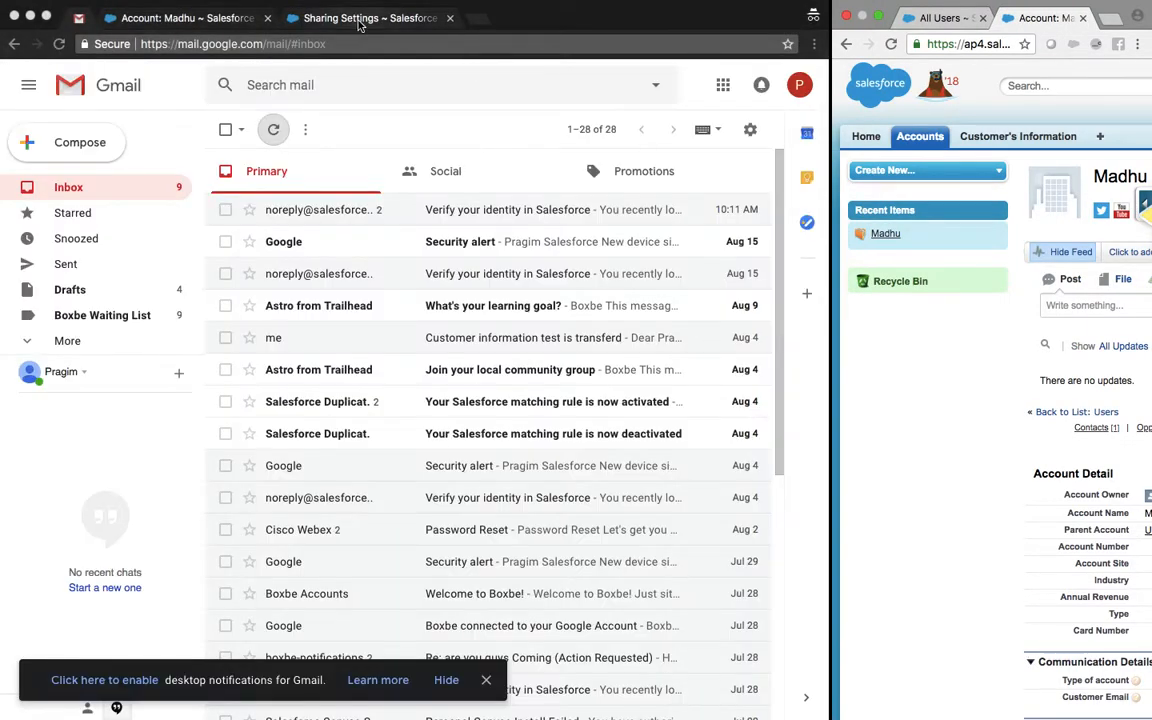
pyautogui.click(360, 18)
pyautogui.scroll(-5, 411, 408)
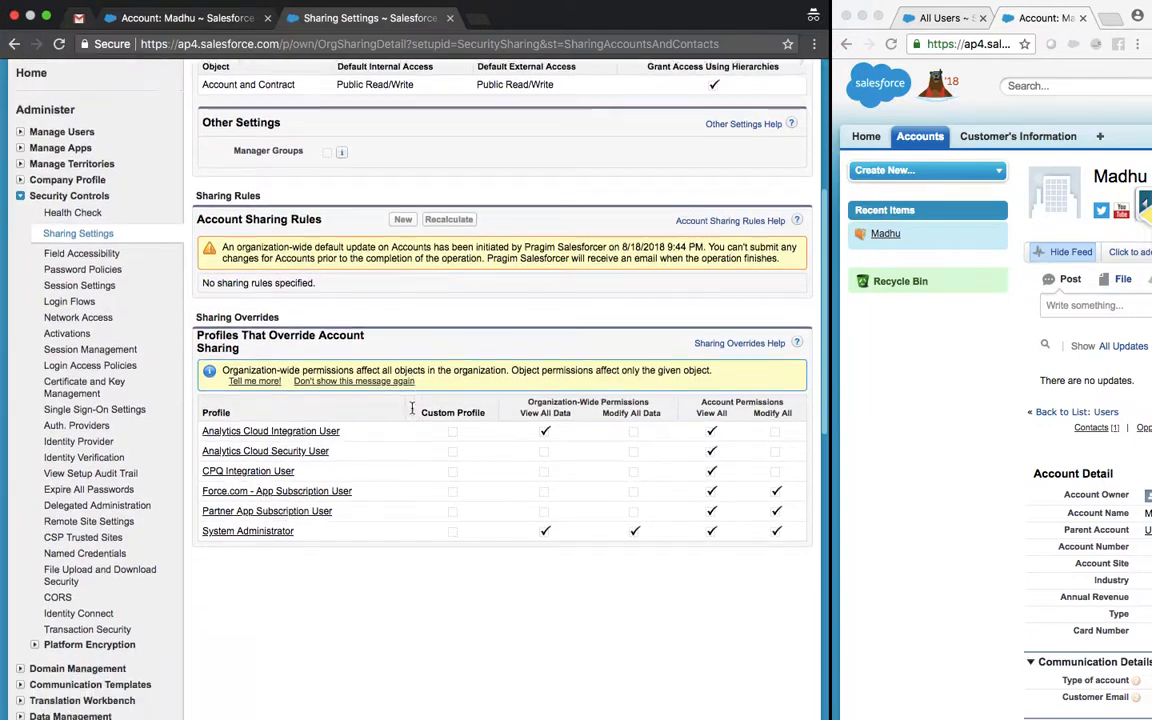
# Step: Reload Sharing Settings and open the Organization-Wide Defaults edit page
pyautogui.scroll(-2, 411, 408)
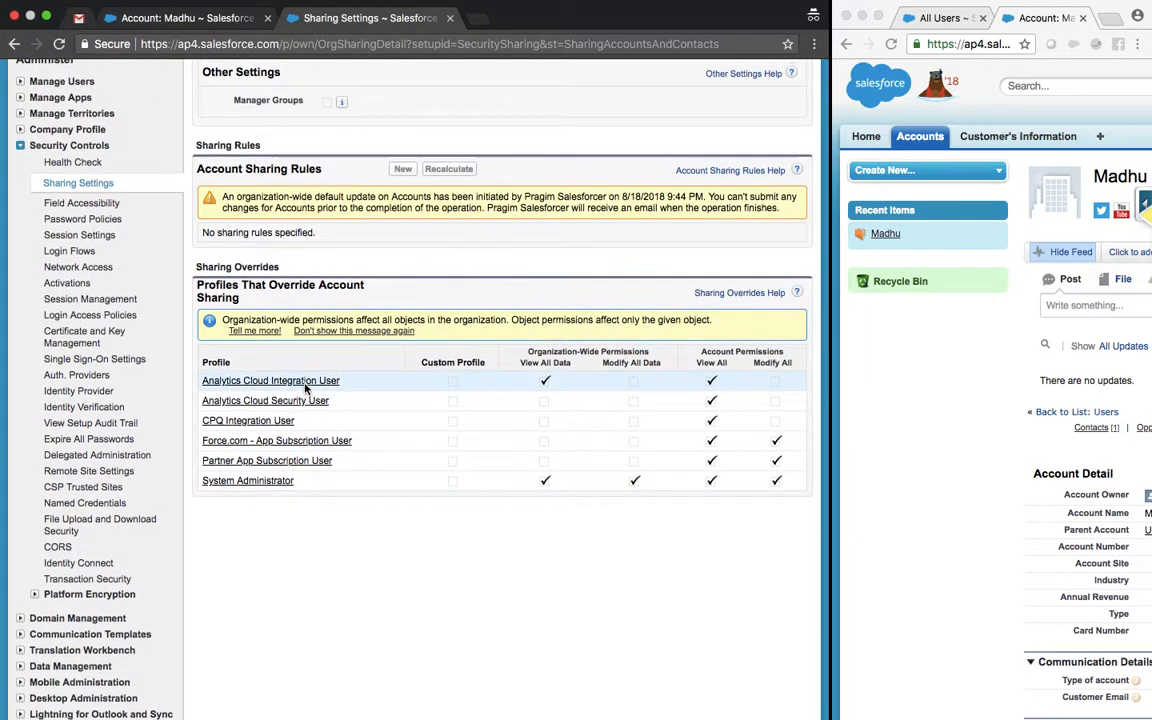
pyautogui.scroll(8, 306, 388)
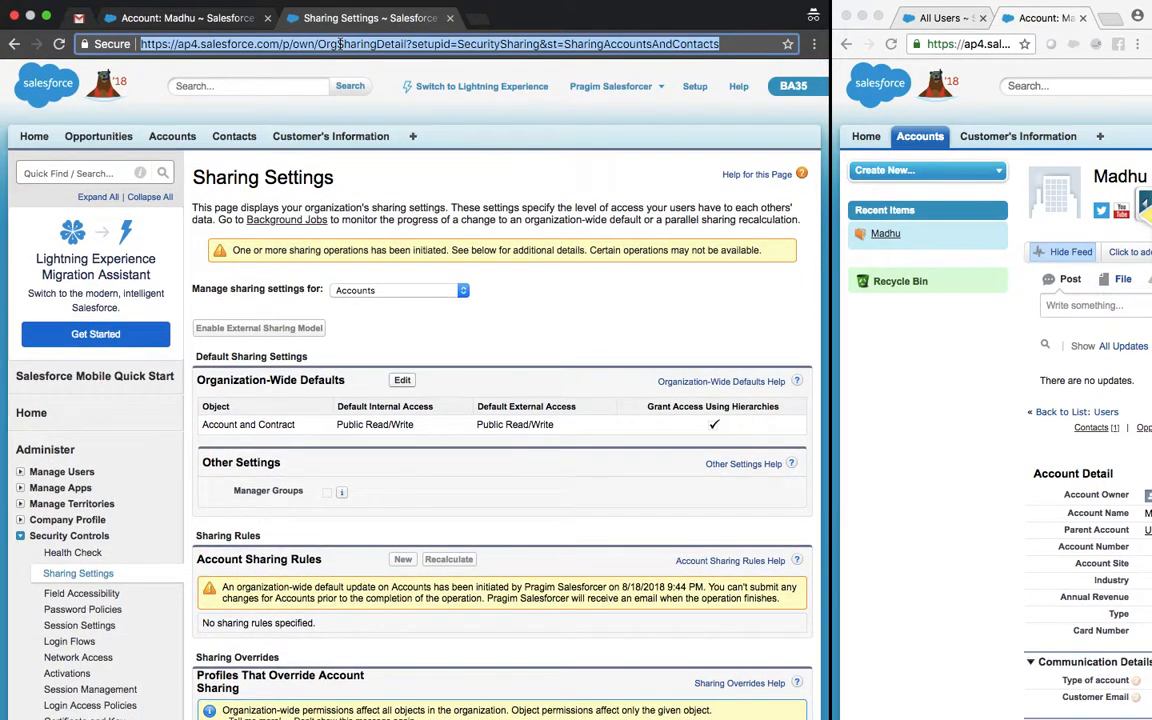
pyautogui.press('Return')
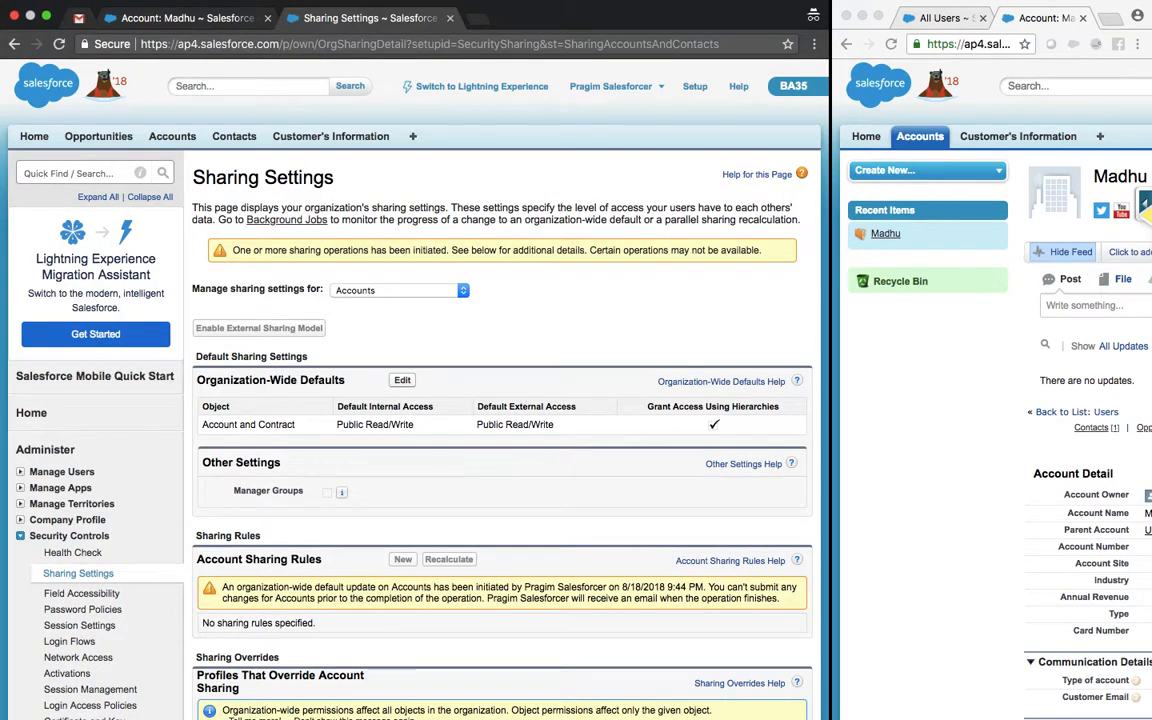
pyautogui.click(77, 575)
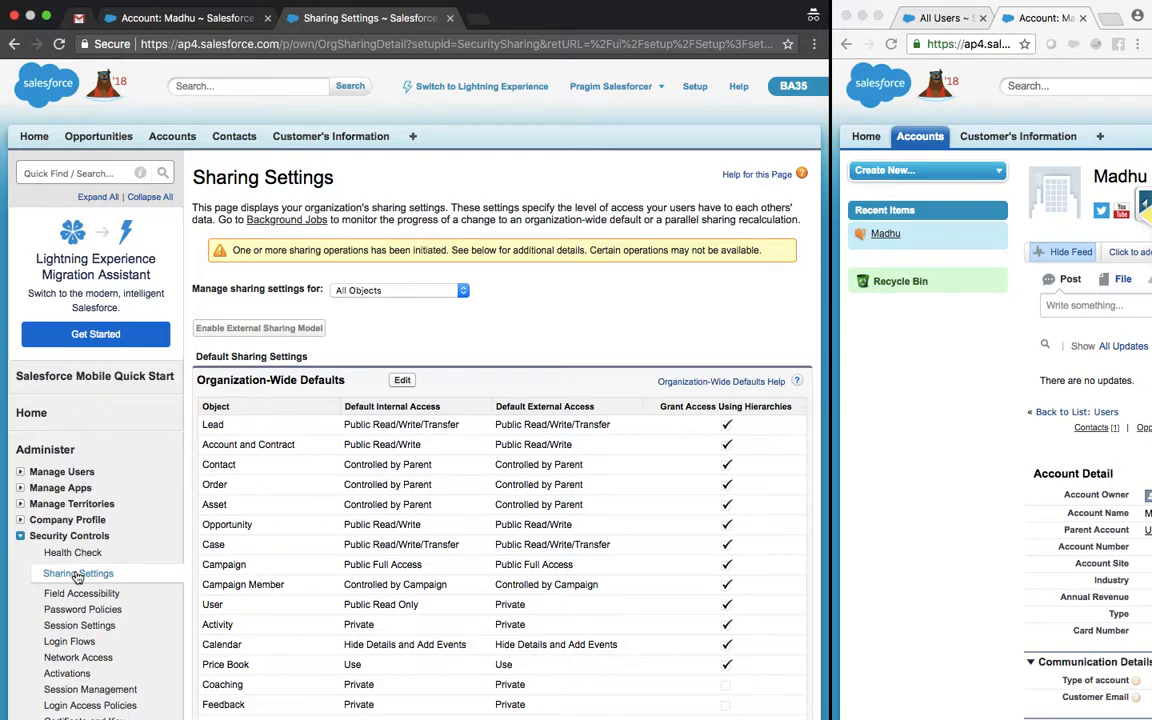
pyautogui.click(404, 384)
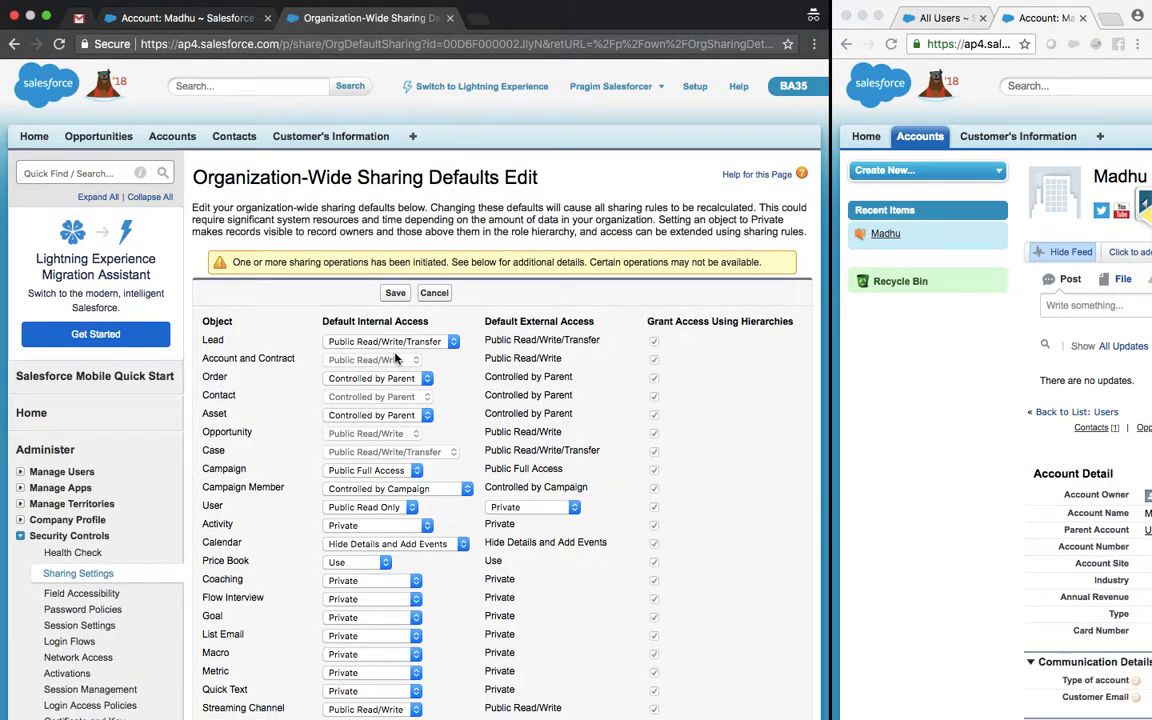
# Step: Cancel the defaults edit, reopen it, and inspect the Lead access options without changing them
pyautogui.click(434, 295)
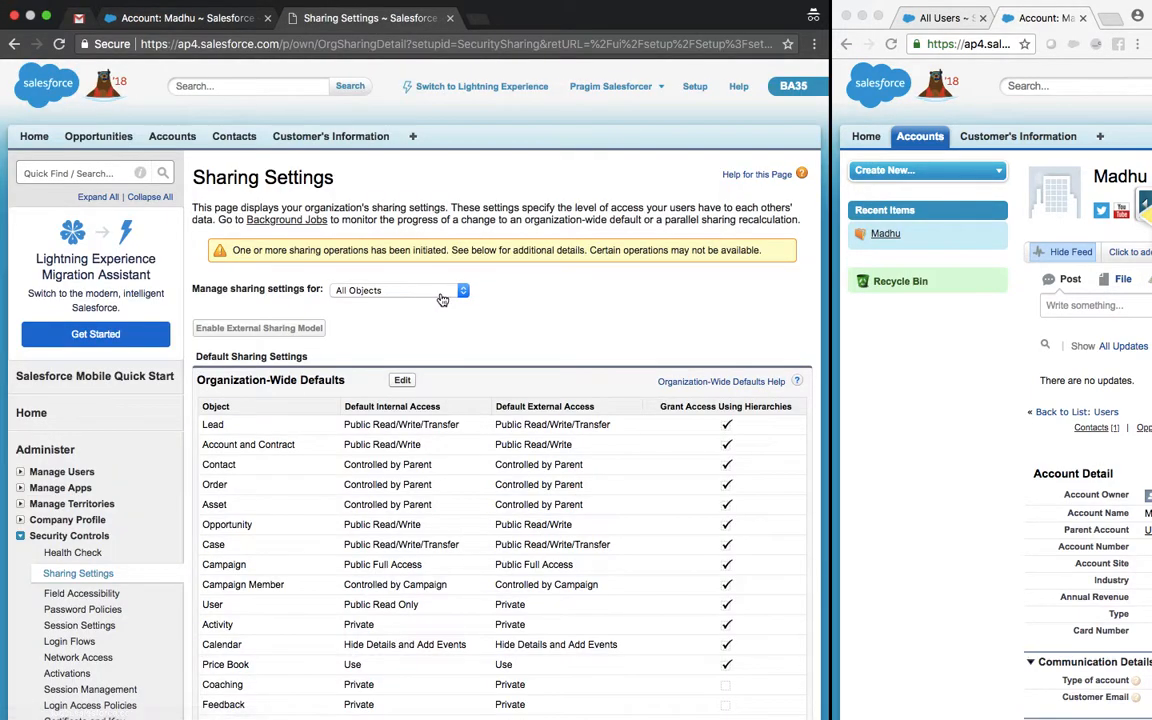
pyautogui.click(403, 384)
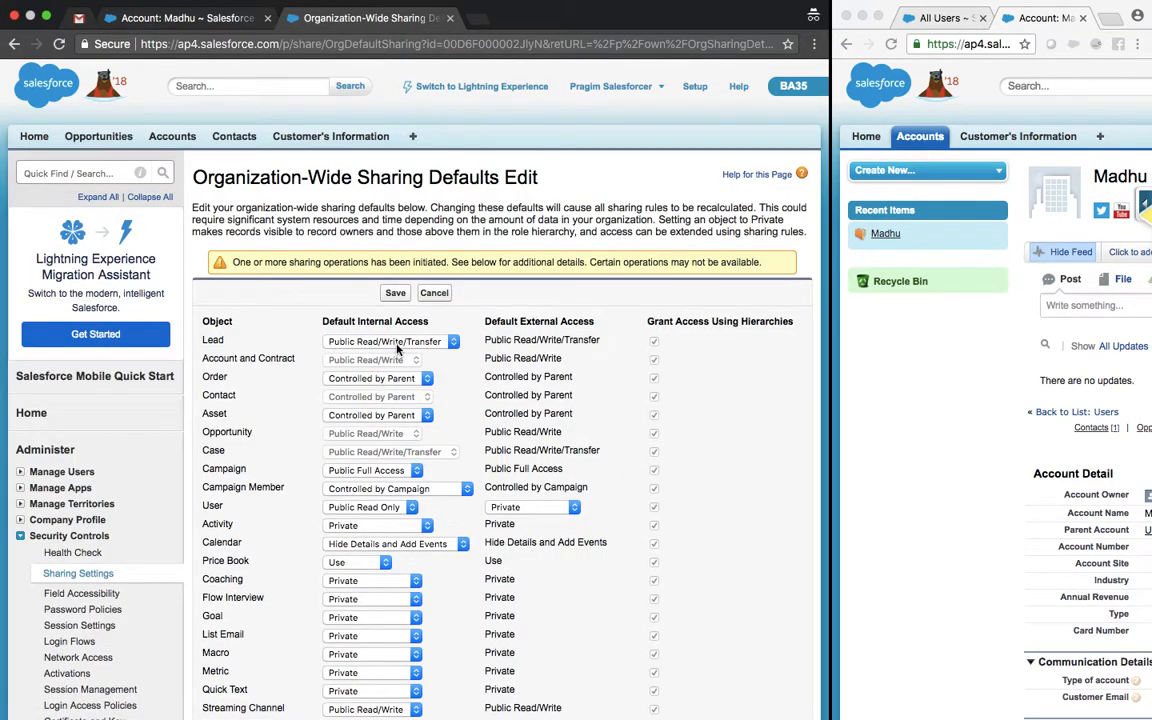
pyautogui.click(396, 343)
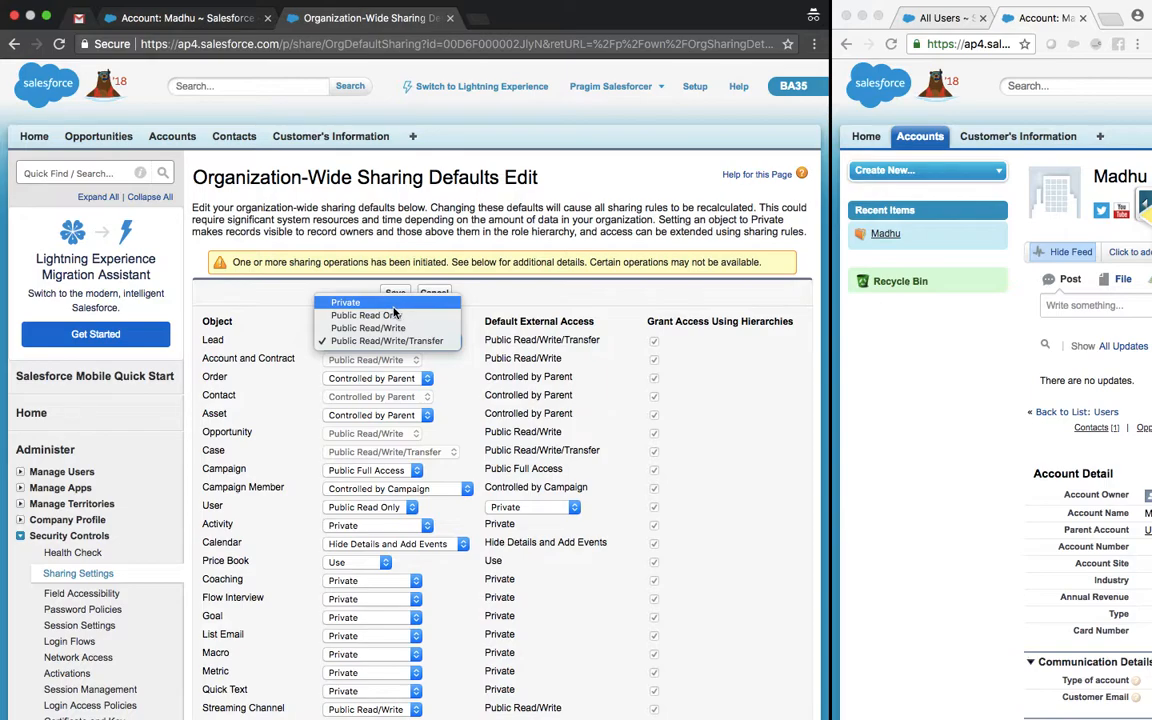
pyautogui.click(268, 295)
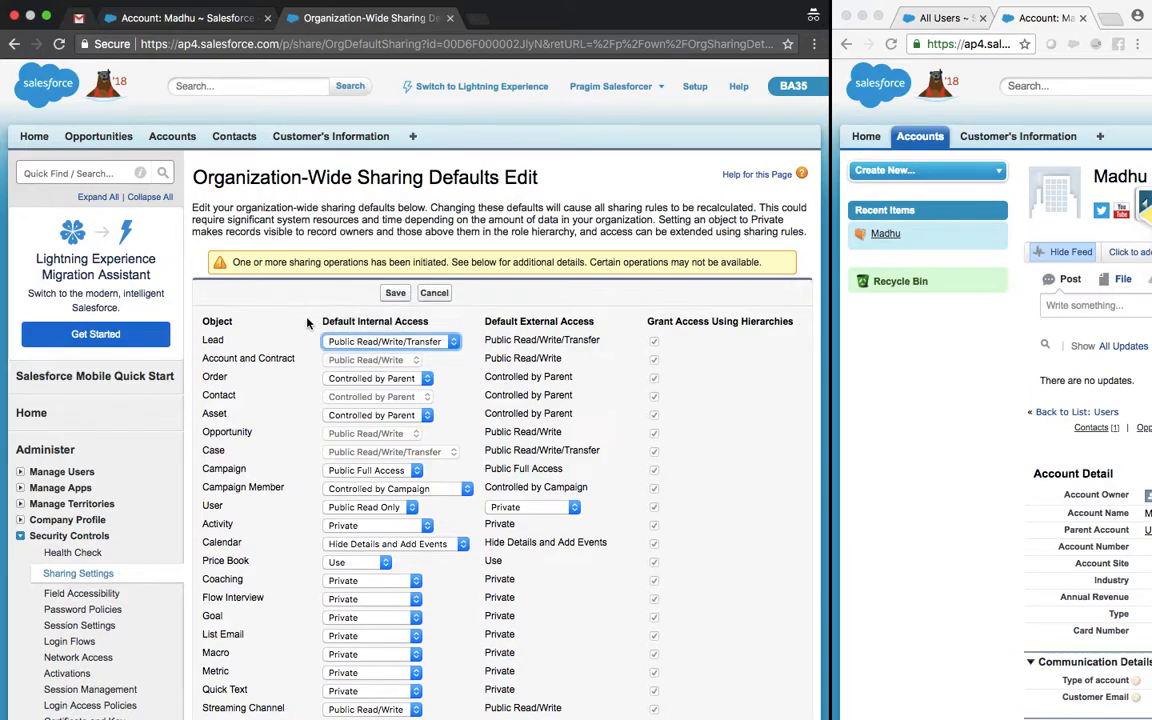
pyautogui.click(430, 345)
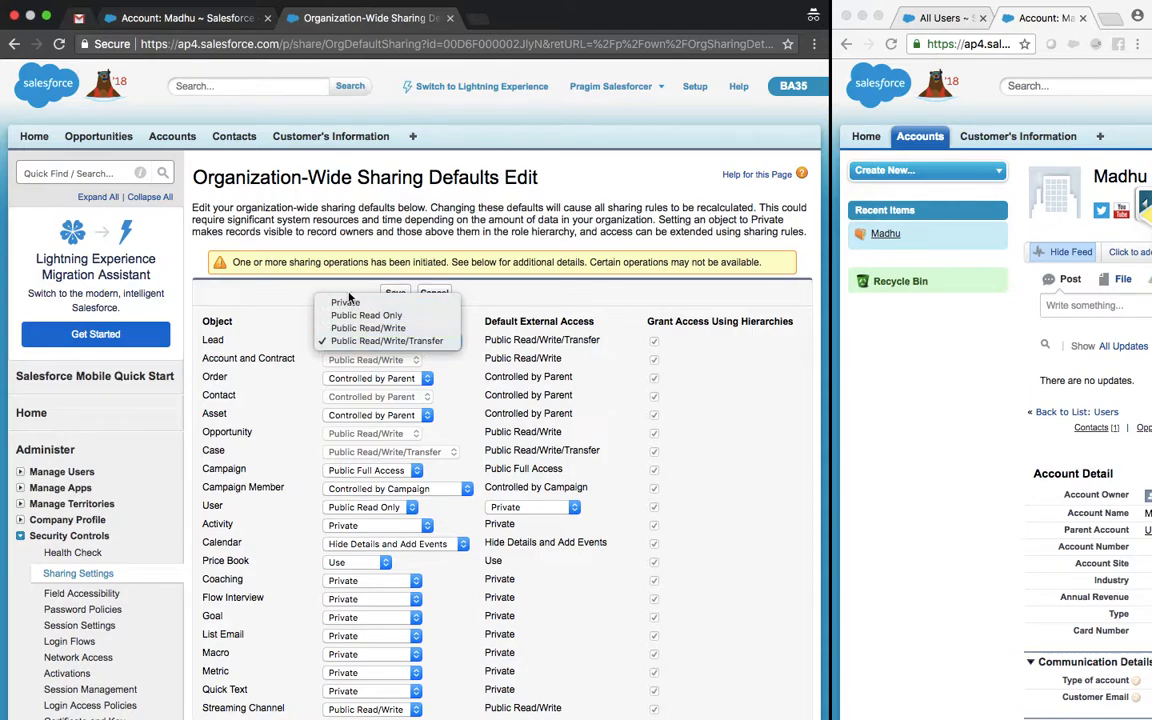
pyautogui.click(270, 303)
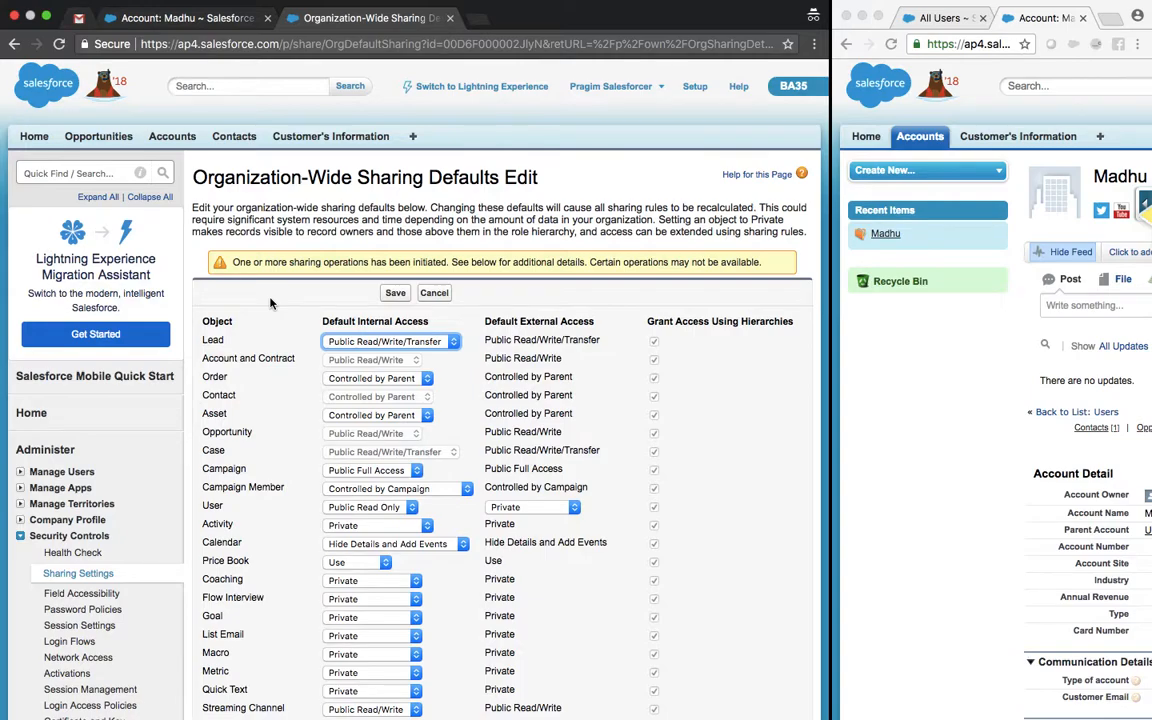
pyautogui.click(438, 294)
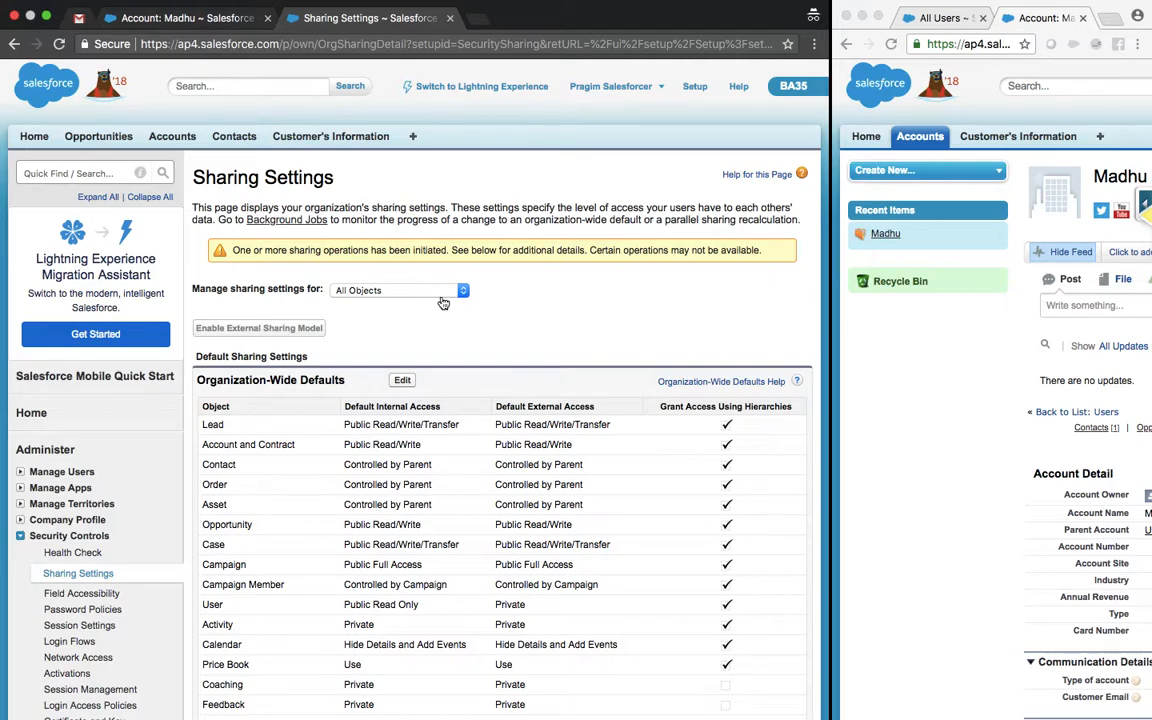
# Step: Open and cancel the defaults edit, then reload Sharing Settings until Account and Contract show Private
pyautogui.click(402, 381)
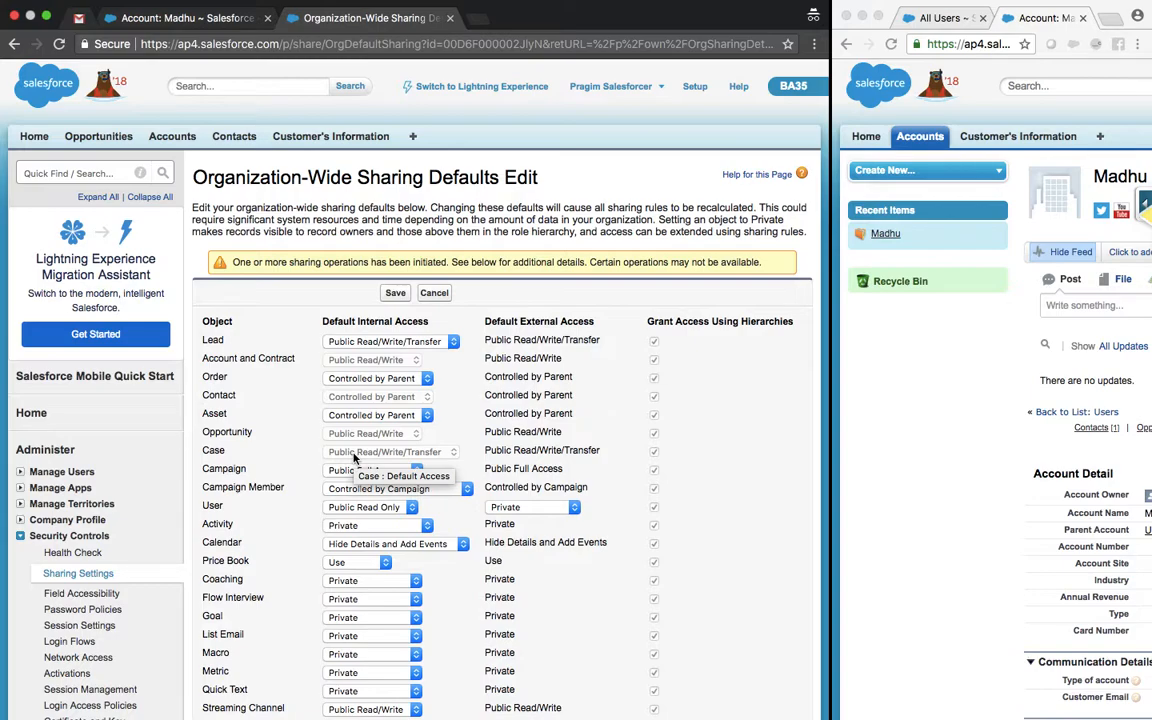
pyautogui.click(433, 293)
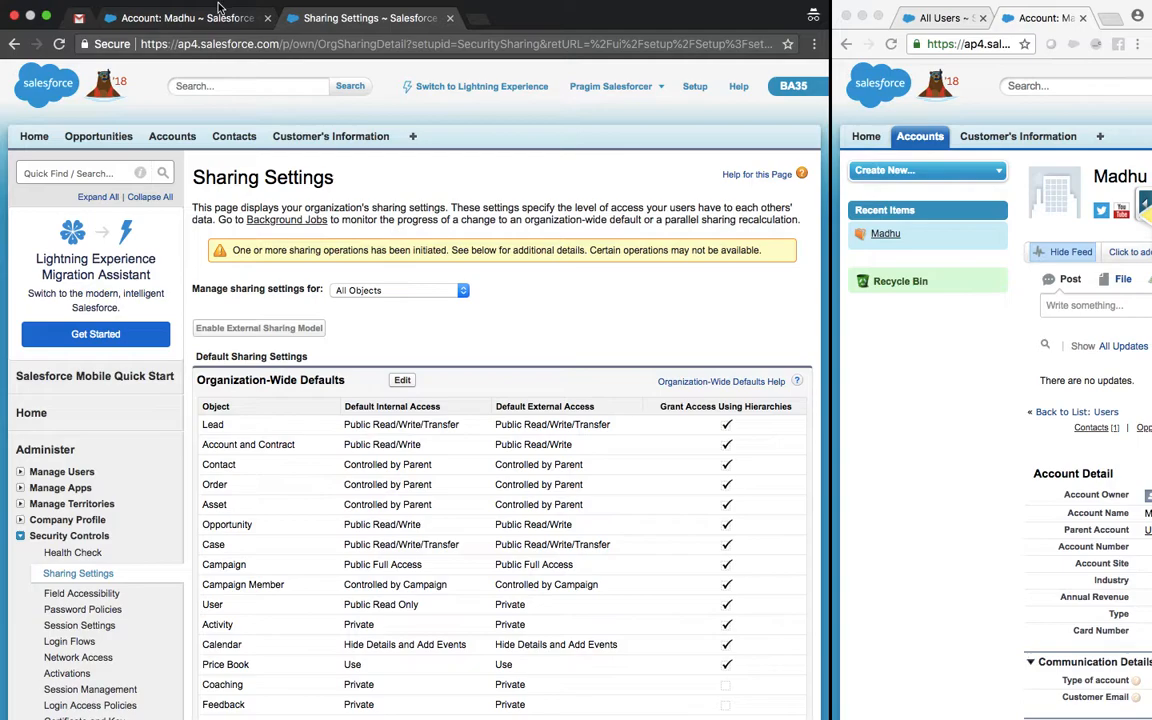
pyautogui.click(59, 44)
pyautogui.click(60, 44)
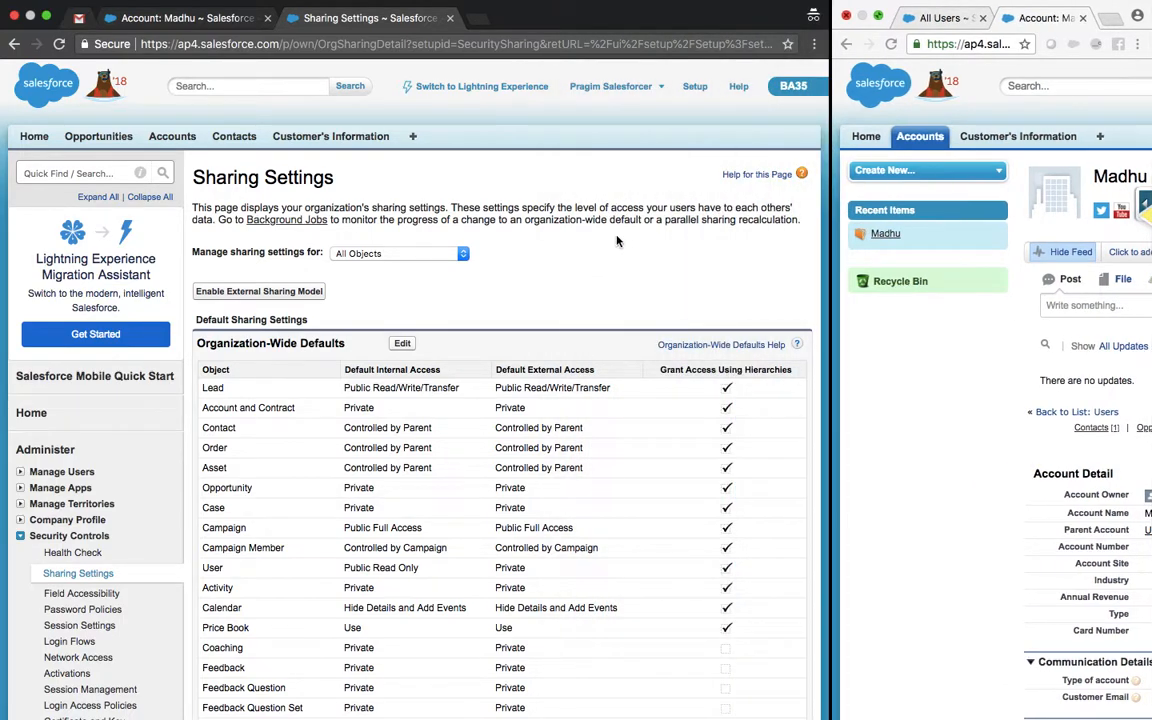
# Step: Pull the other user's window out of the side-by-side layout
pyautogui.click(295, 387)
pyautogui.click(88, 445)
pyautogui.moveTo(887, 12); pyautogui.dragTo(1044, 355)
# Step: Make the other user's window full-screen and reload the account to test the new access
pyautogui.click(878, 15)
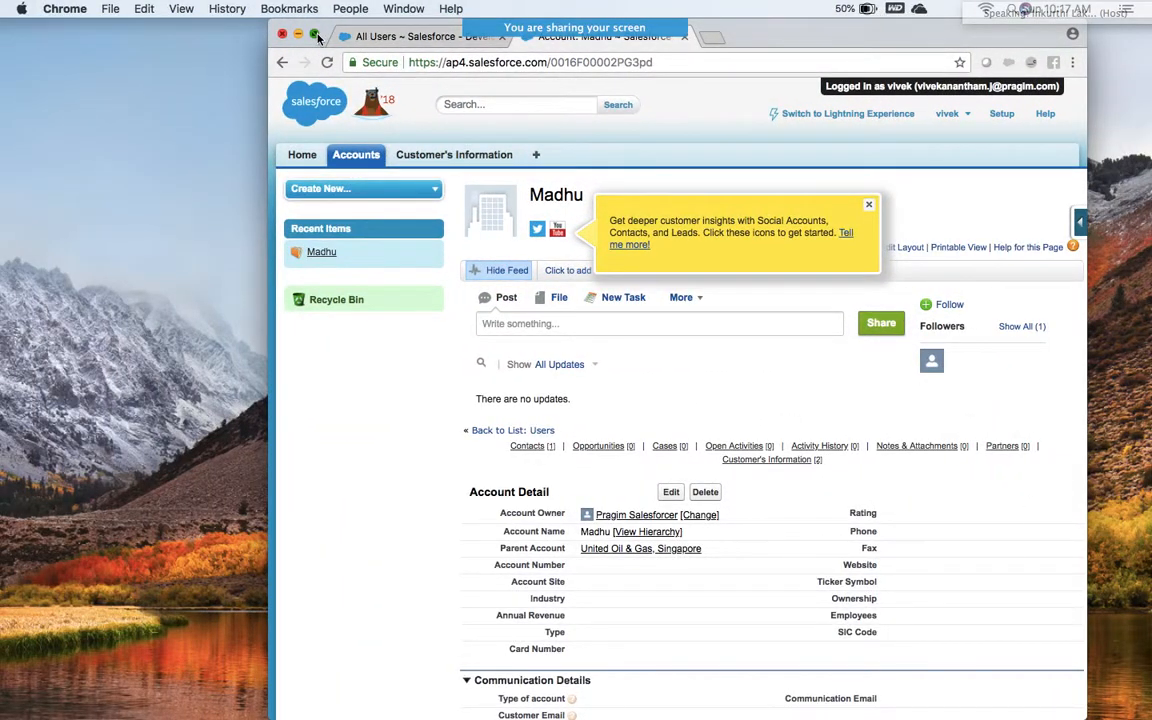
pyautogui.click(314, 34)
pyautogui.hotkey('ctrl', 'Right')
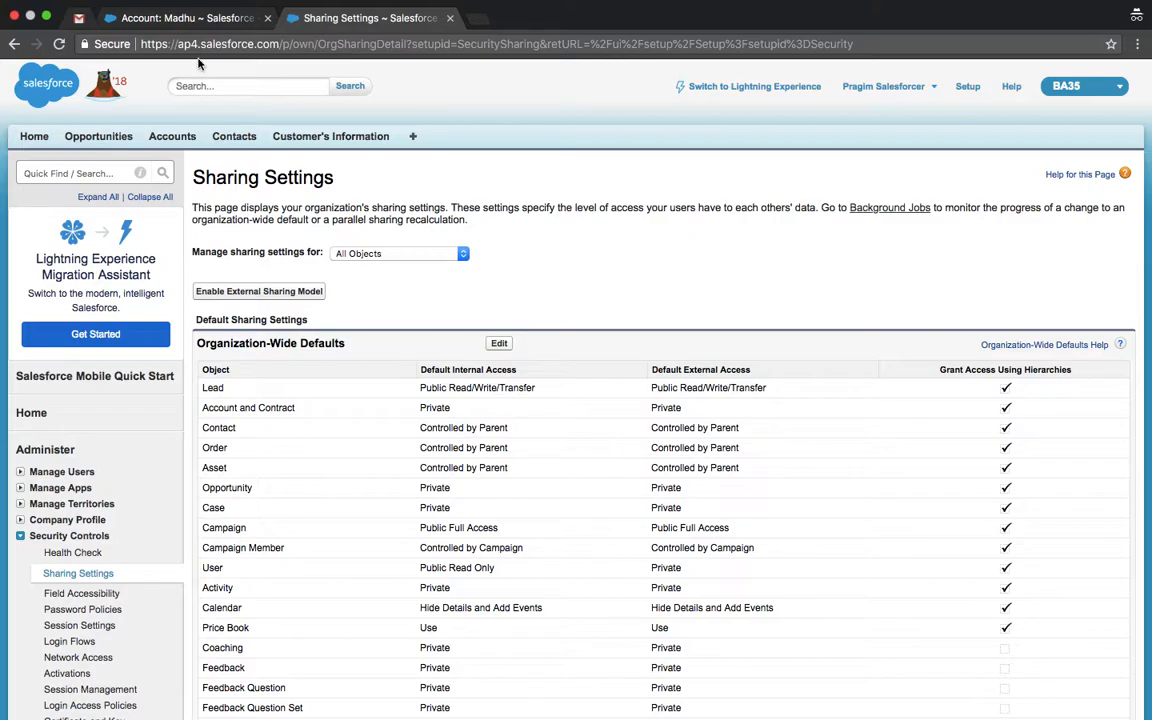
pyautogui.hotkey('ctrl', 'Left')
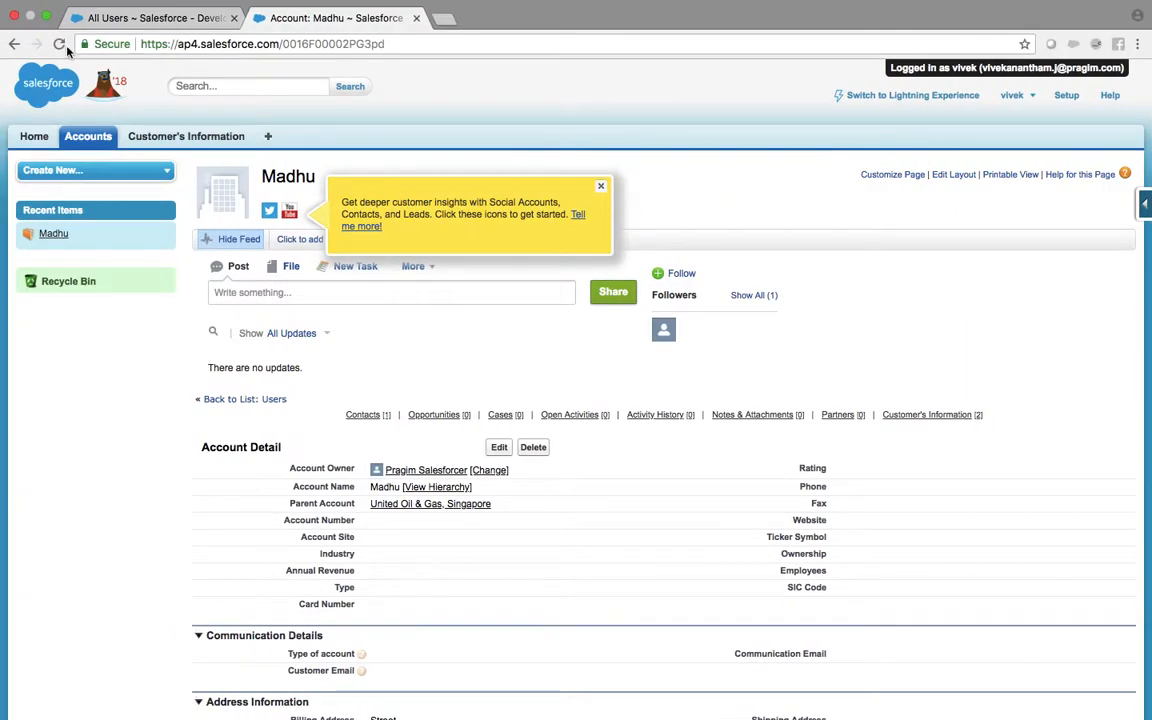
pyautogui.click(601, 187)
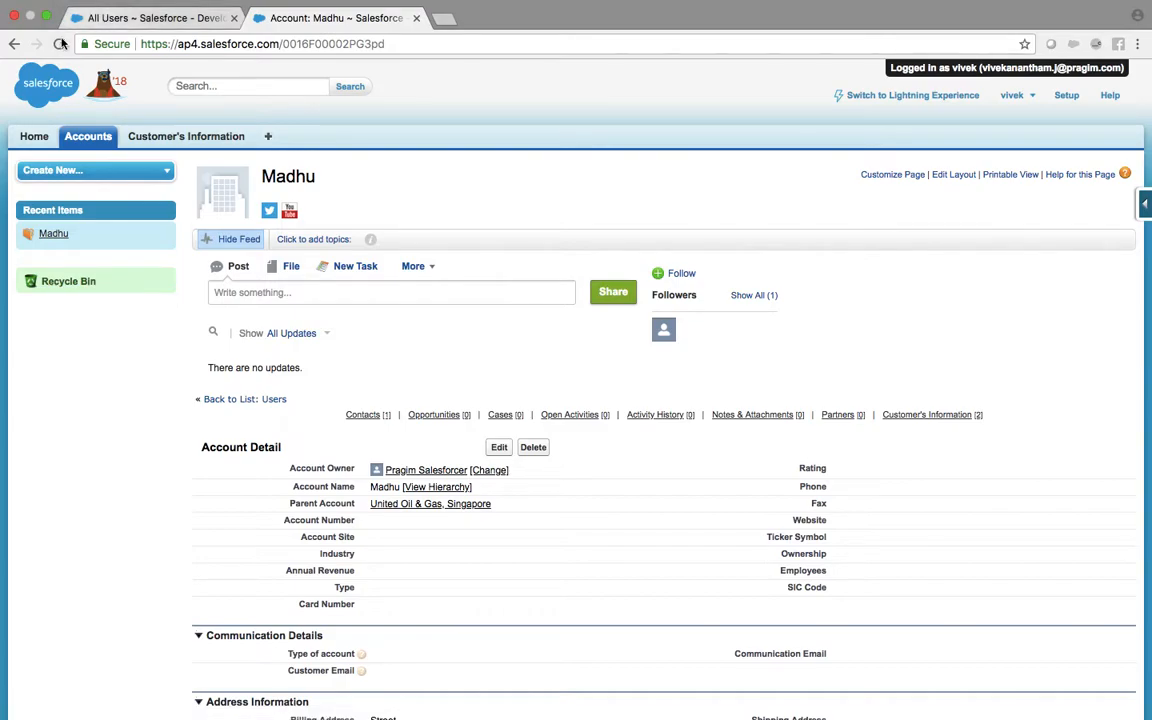
pyautogui.click(60, 44)
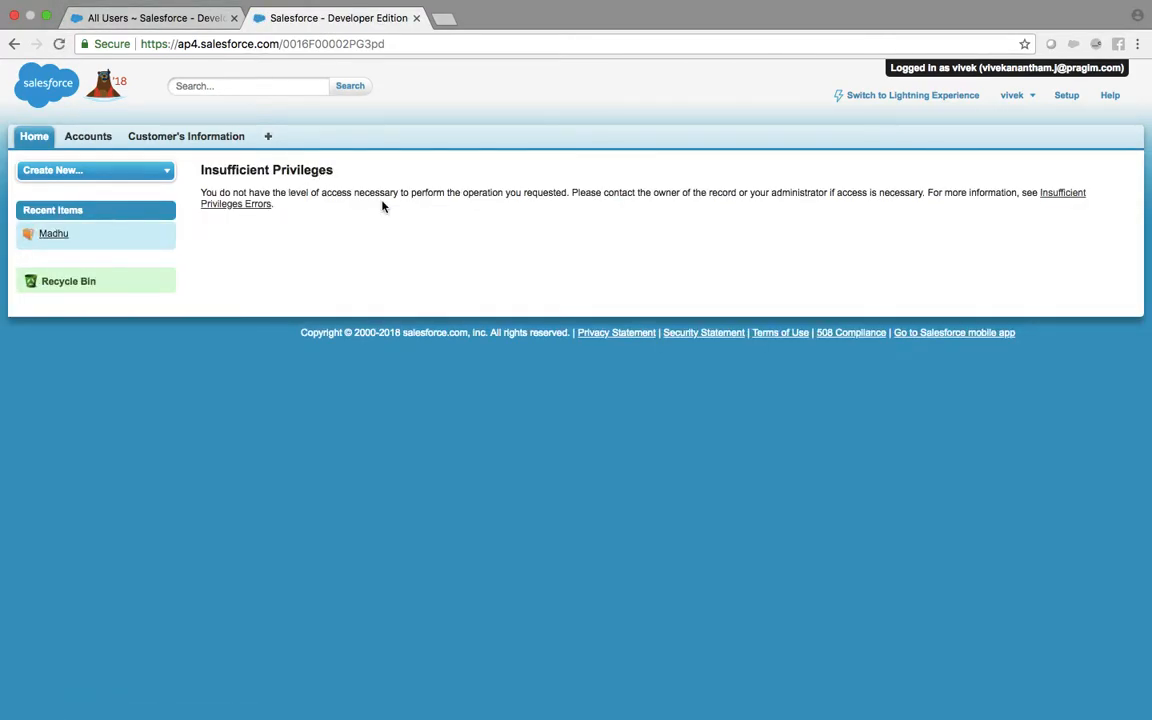
# Step: As the other user, list the All Accounts view on the Accounts tab
pyautogui.click(84, 140)
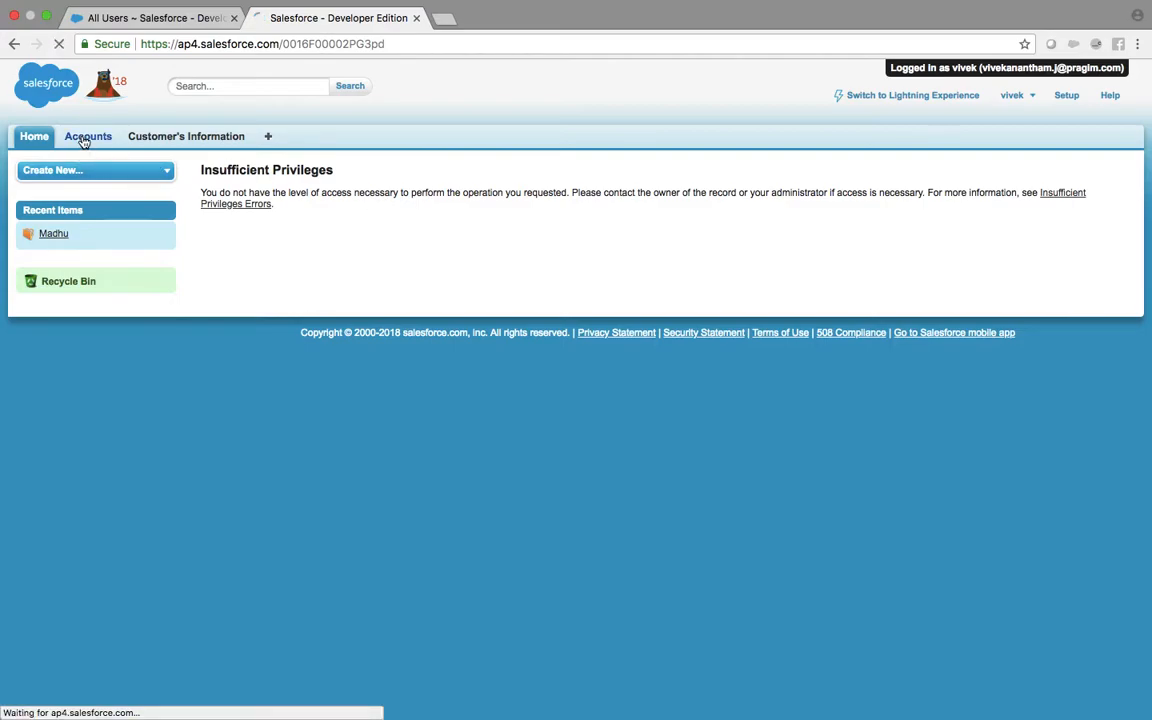
pyautogui.click(383, 216)
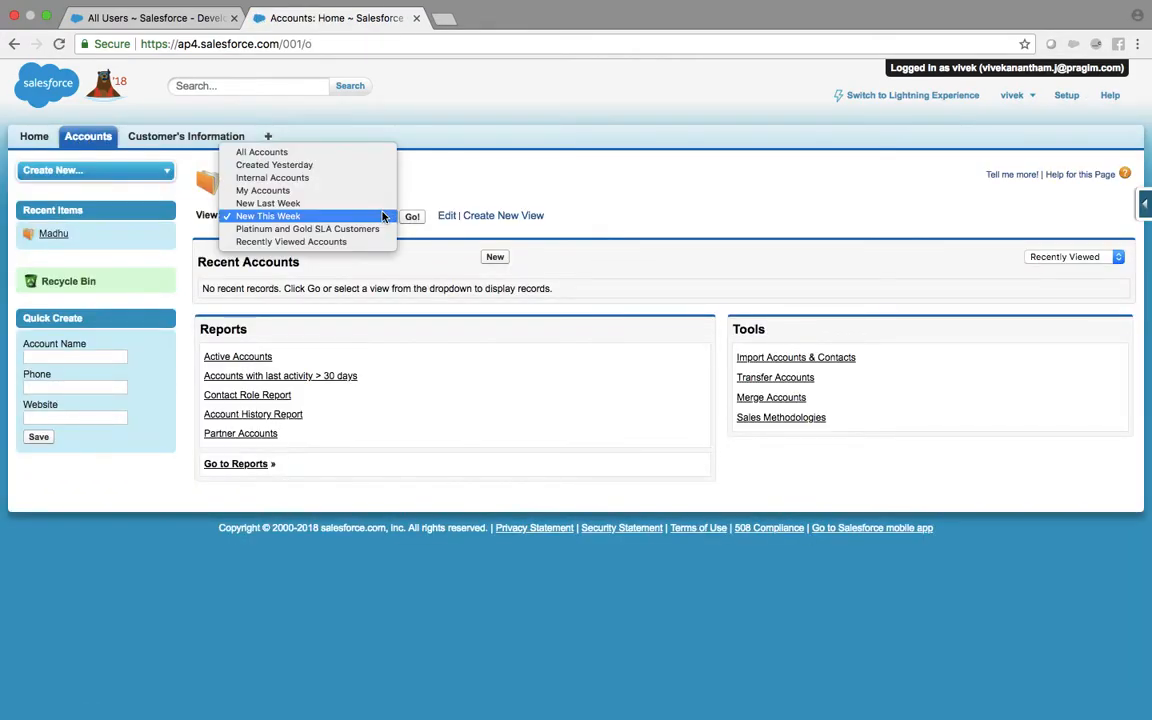
pyautogui.click(388, 152)
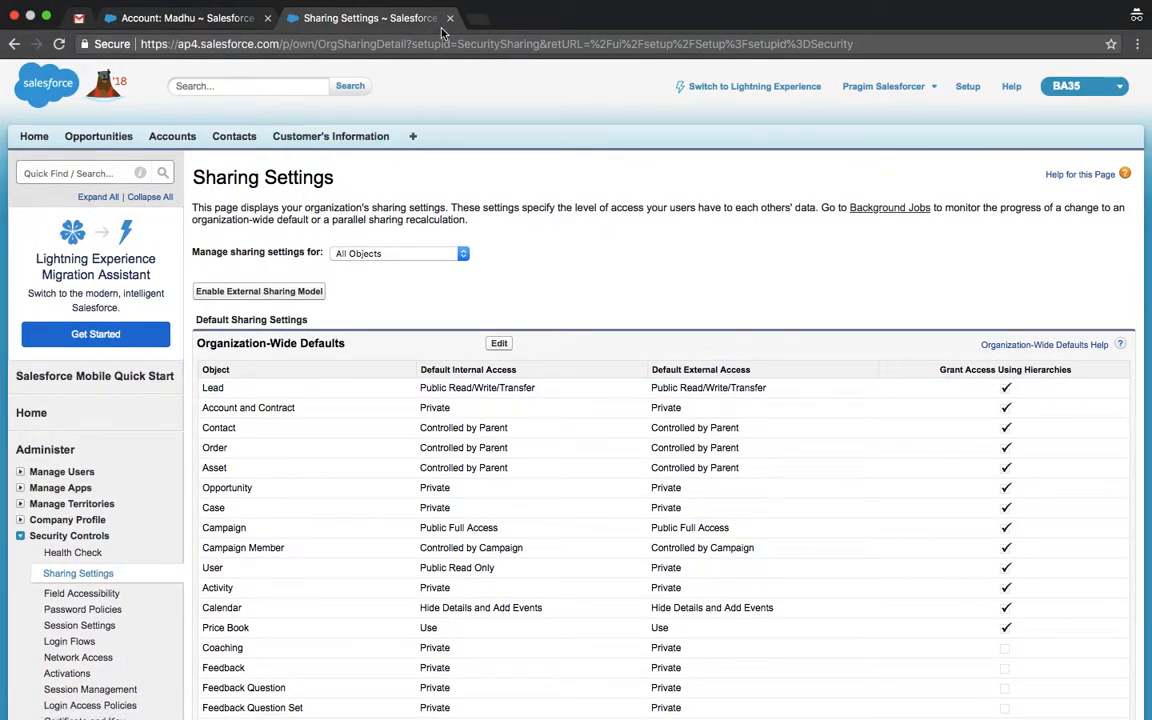
pyautogui.scroll(-3, 302, 314)
pyautogui.scroll(3, 302, 314)
# Step: In Setup, filter Quick Find for 'users' and open the All Users list
pyautogui.click(220, 19)
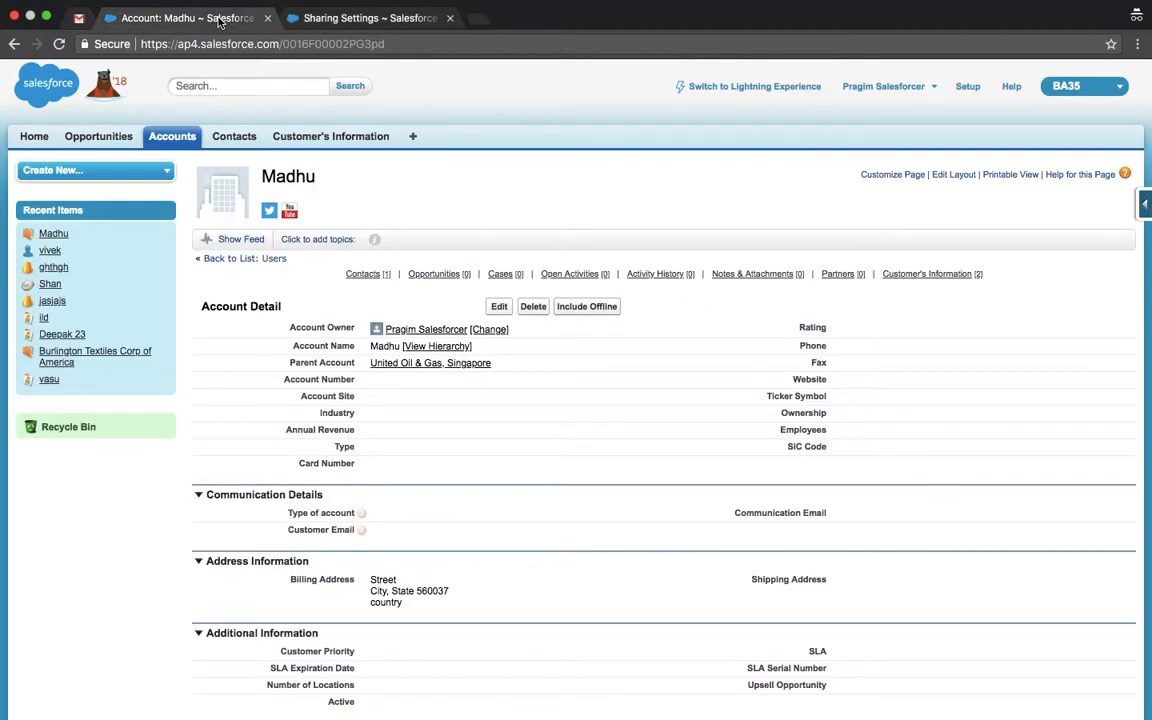
pyautogui.click(966, 88)
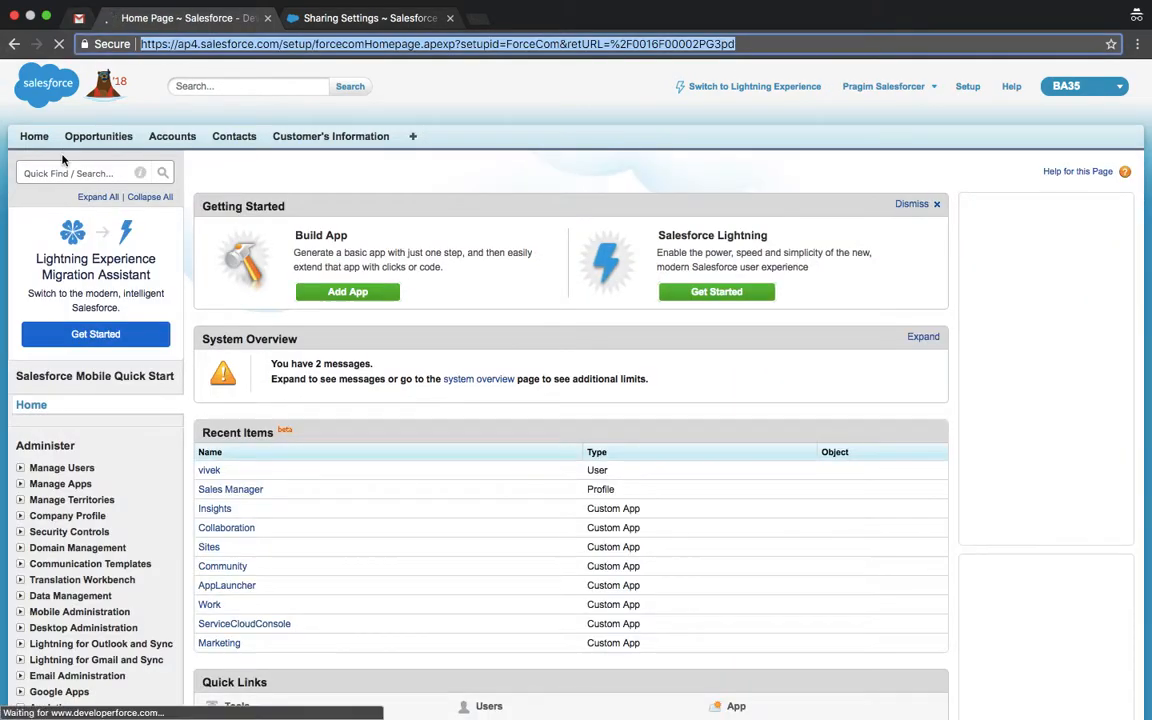
pyautogui.click(68, 173)
pyautogui.write('users')
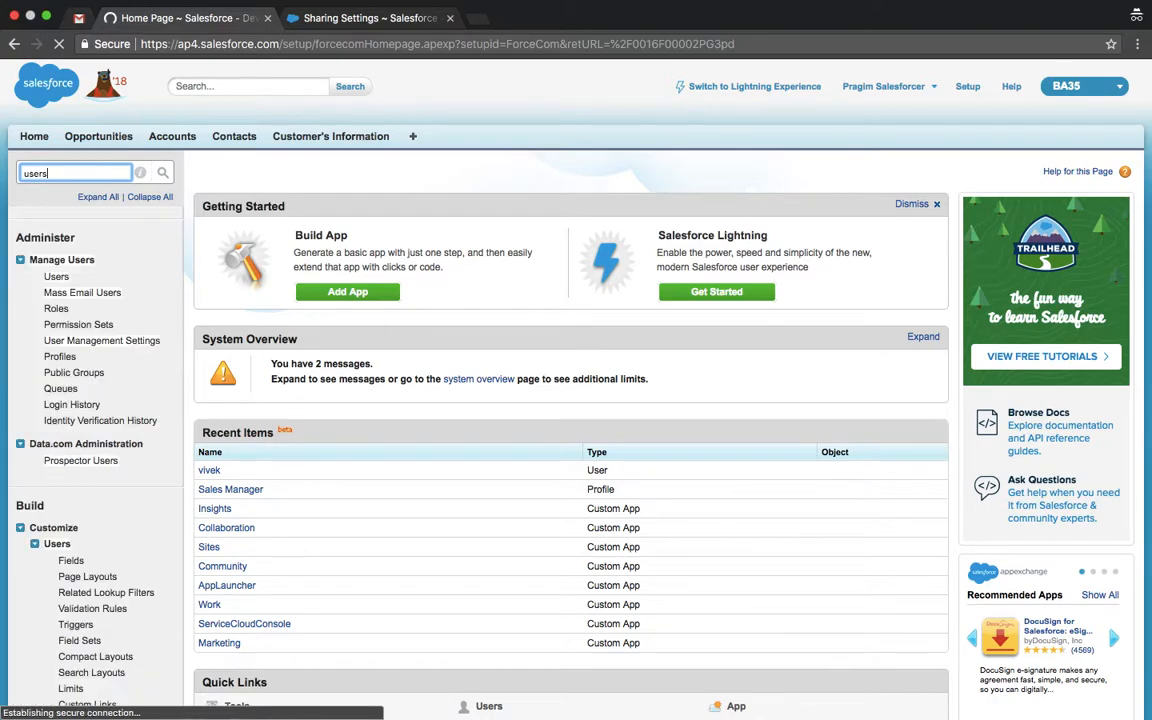
pyautogui.click(56, 277)
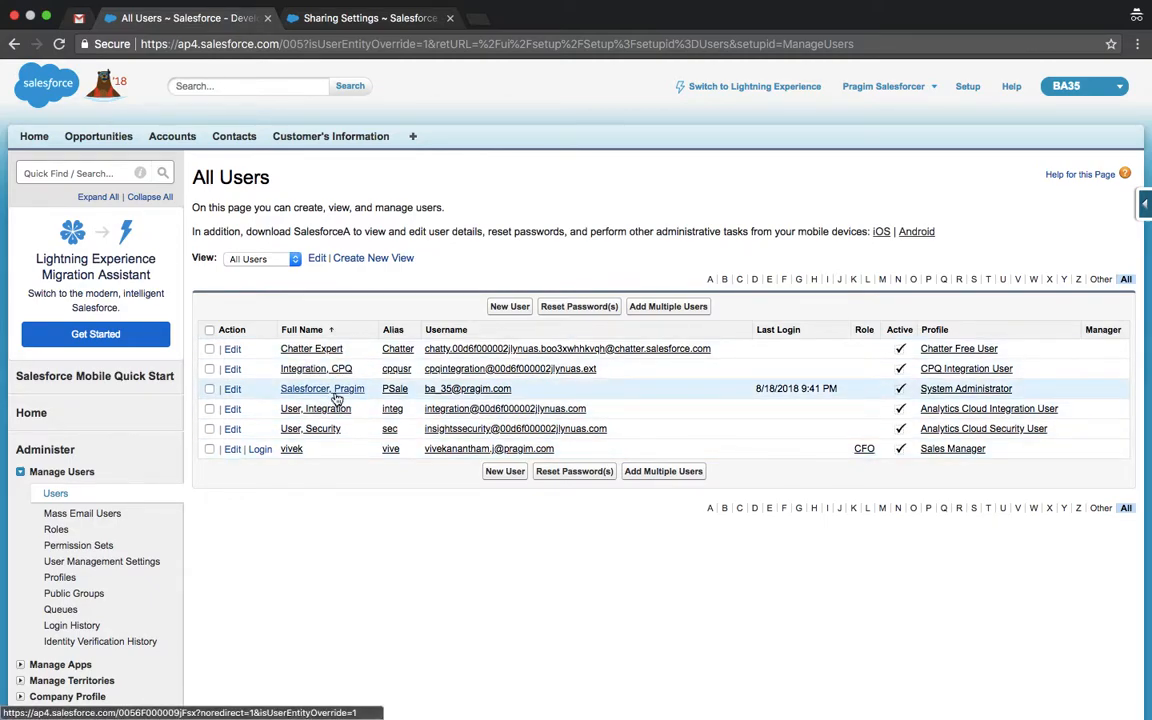
# Step: Open Roles in a new tab and continue to Set Up Roles
pyautogui.keyDown('super'); pyautogui.click(57, 531); pyautogui.keyUp('super')
pyautogui.click(390, 18)
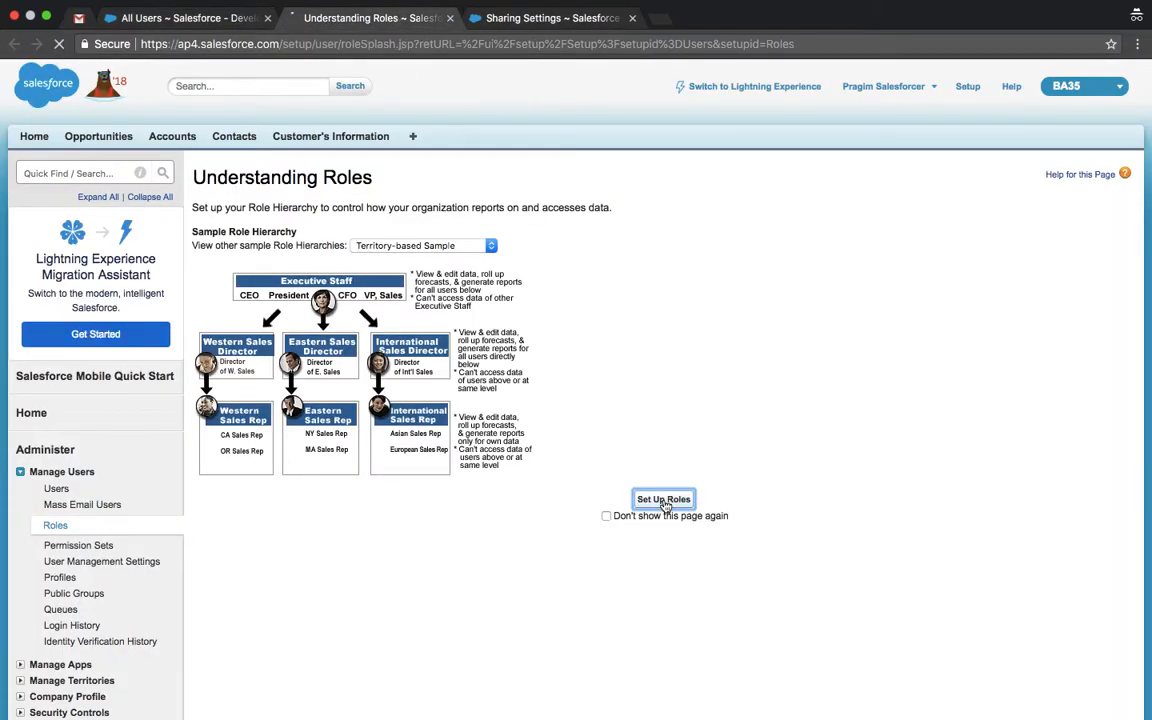
pyautogui.click(664, 500)
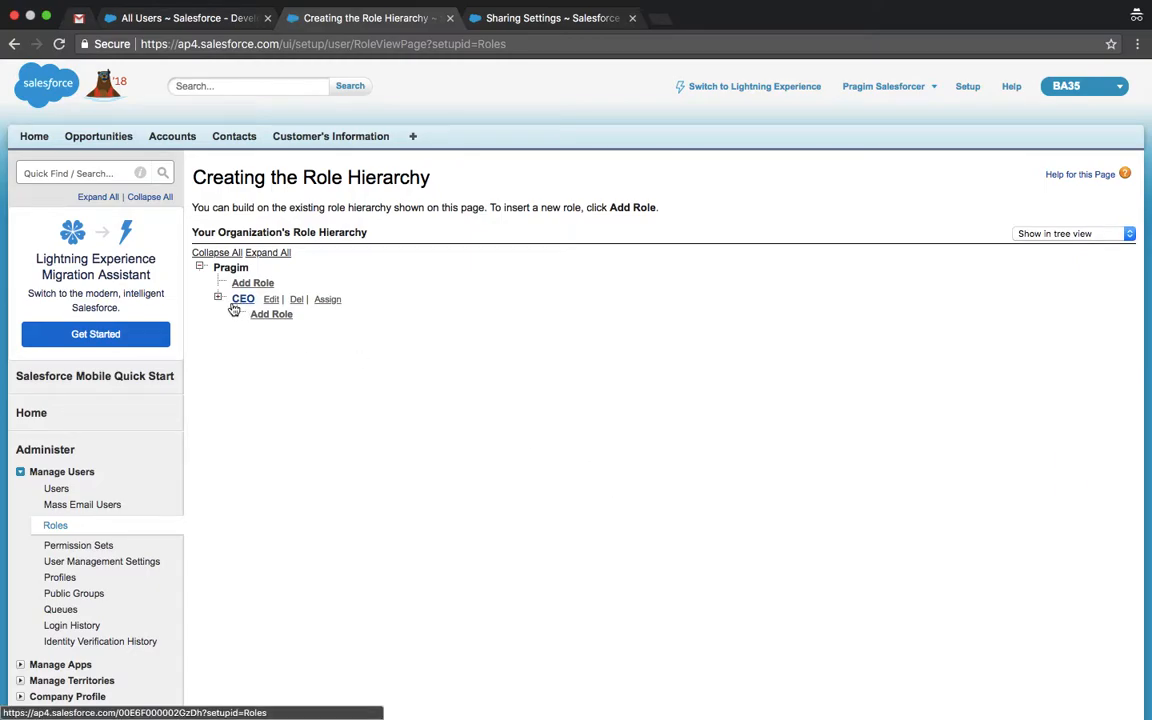
# Step: Expand CEO, add the admin user to the CFO role, and save the assignment
pyautogui.click(218, 299)
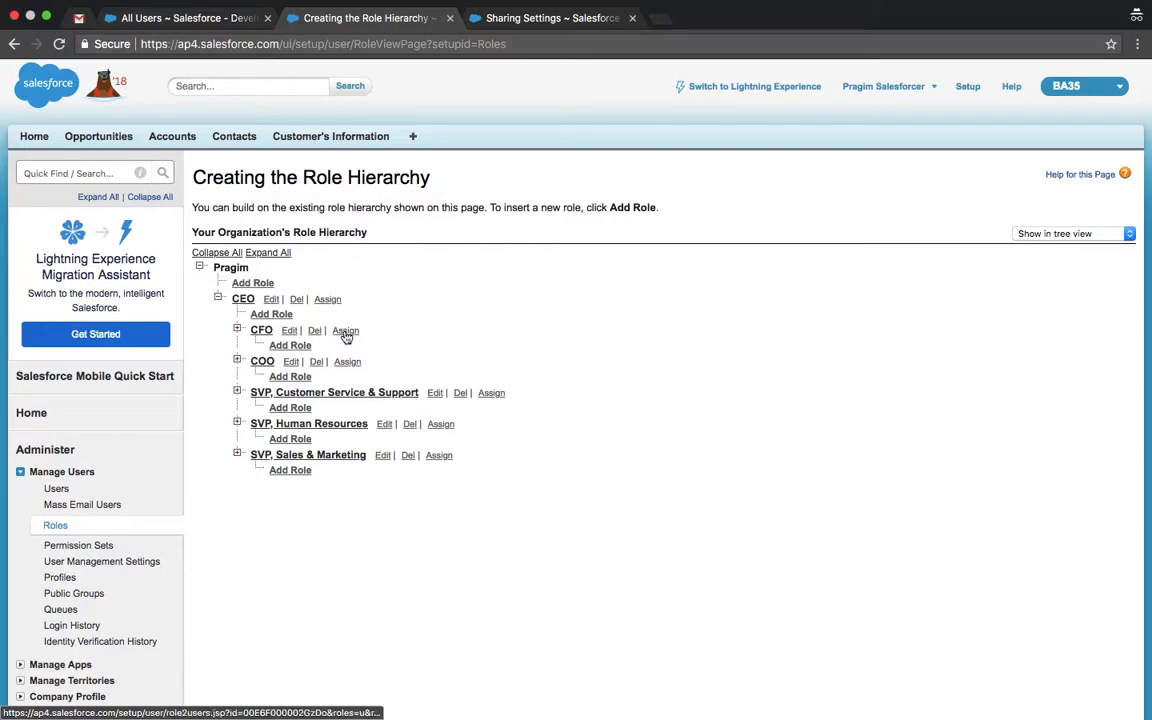
pyautogui.click(346, 331)
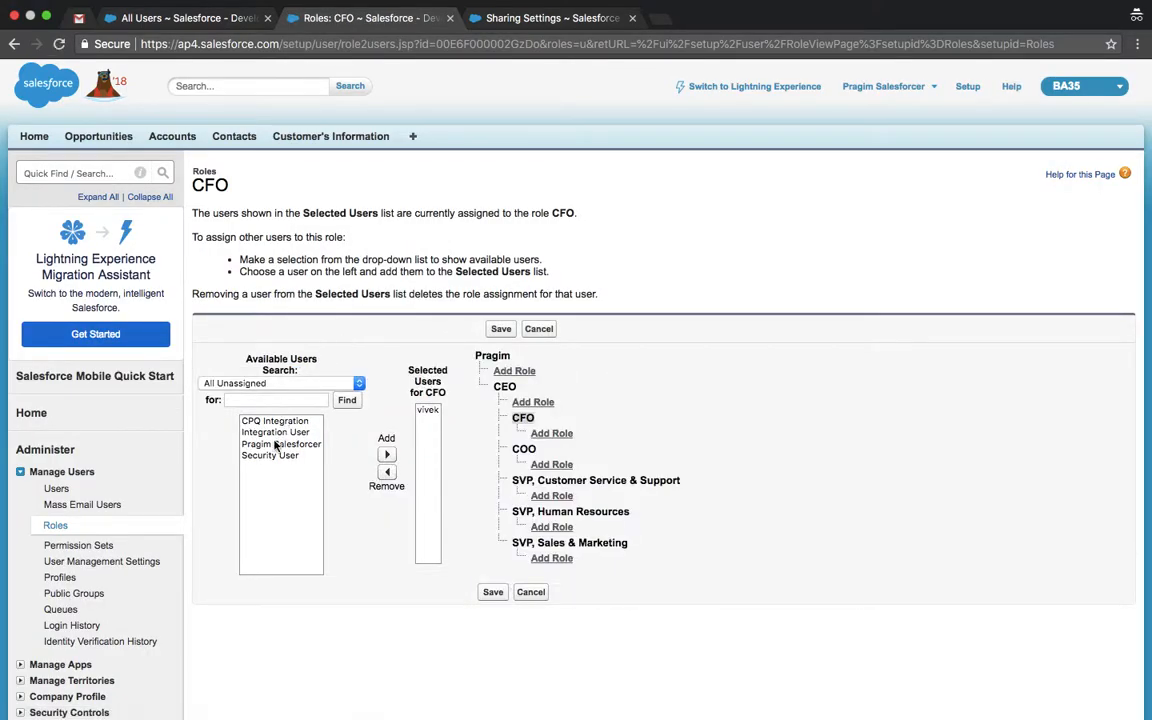
pyautogui.click(272, 444)
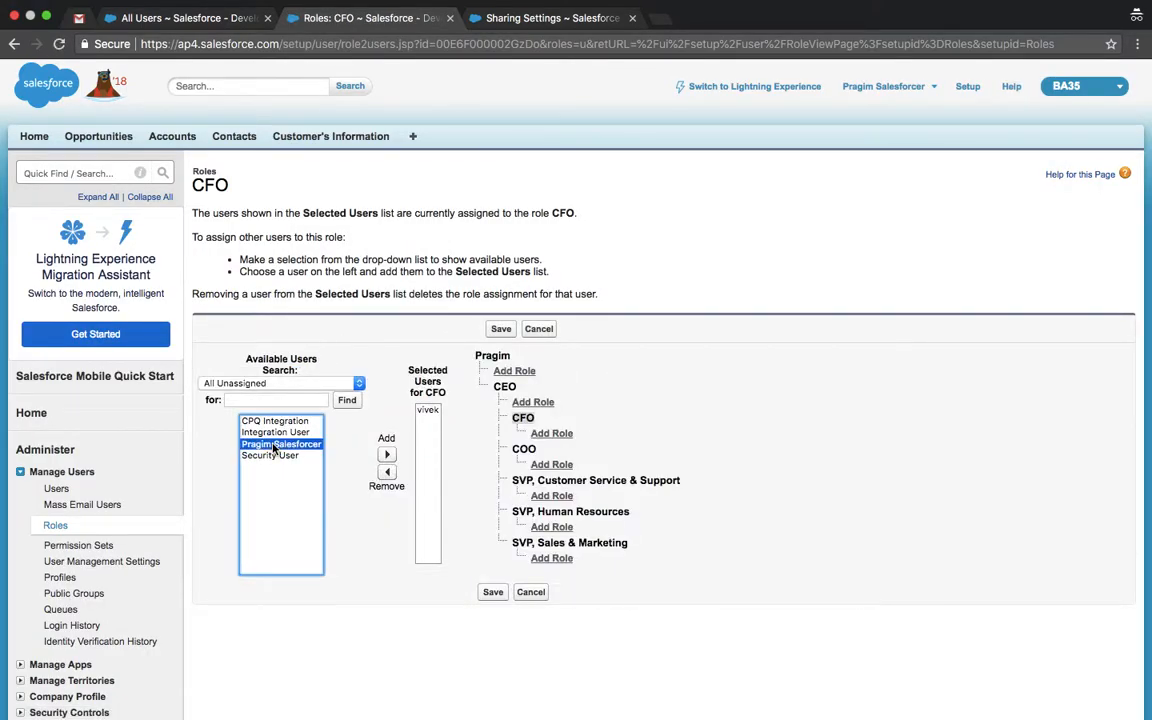
pyautogui.click(386, 456)
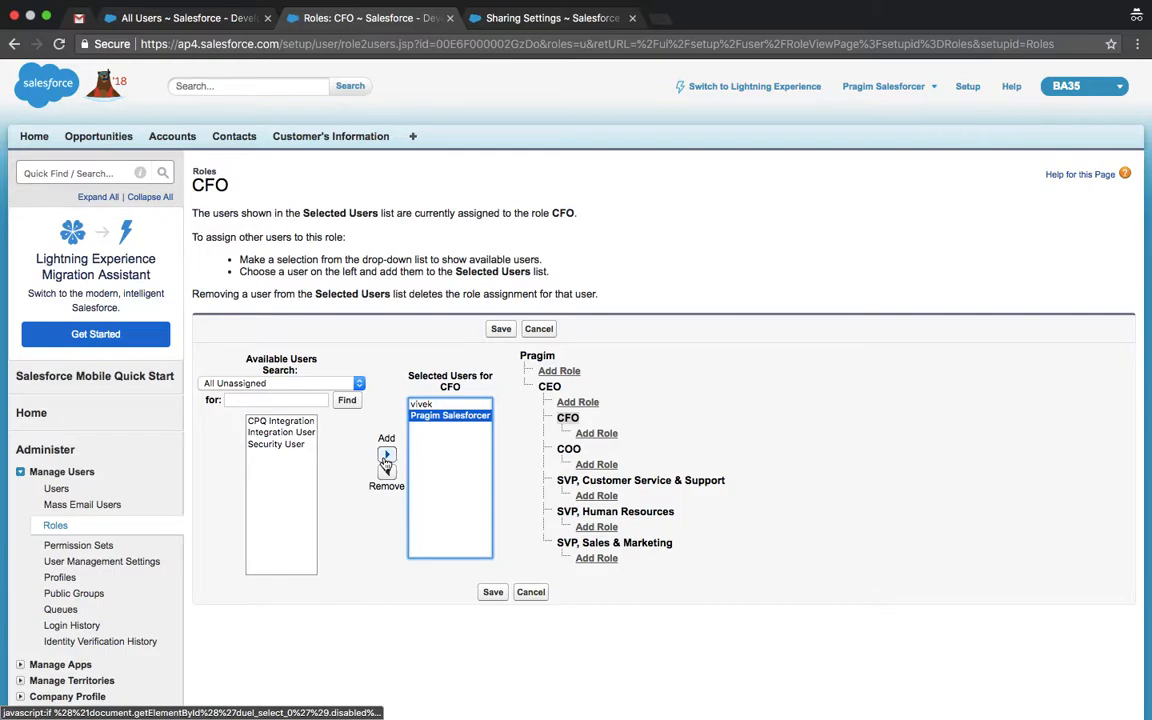
pyautogui.click(493, 594)
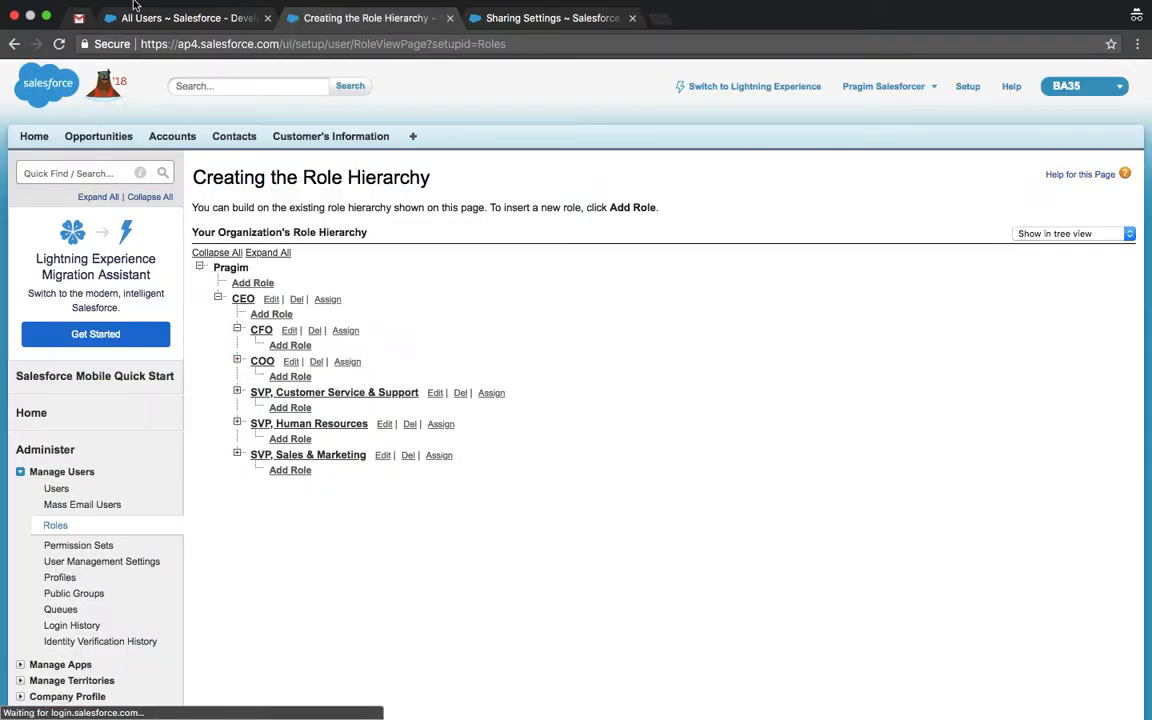
pyautogui.click(150, 20)
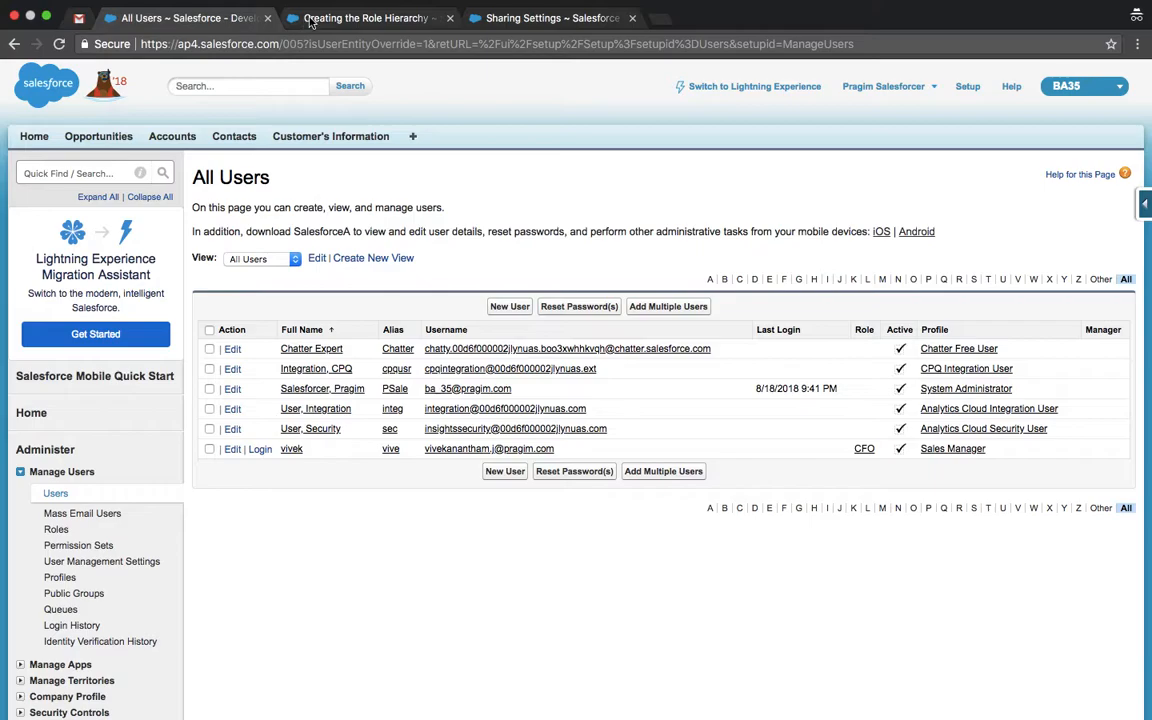
# Step: Check the CEO role's user assignment in the role hierarchy
pyautogui.click(305, 18)
pyautogui.click(325, 301)
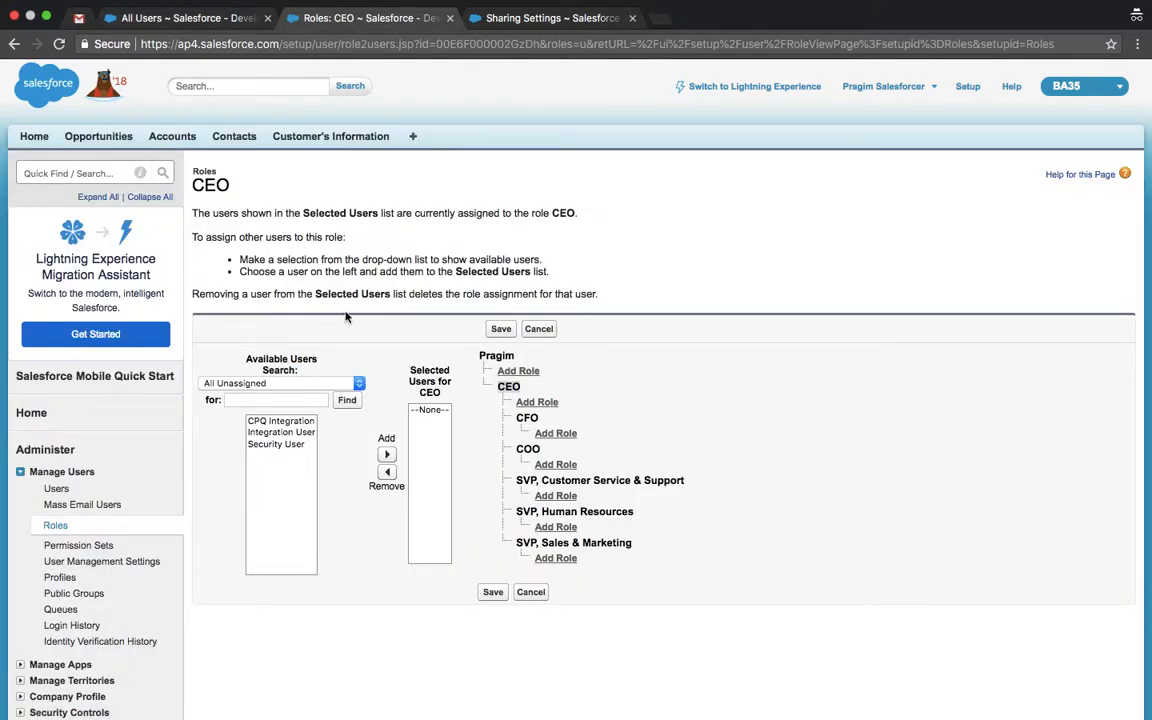
pyautogui.click(152, 18)
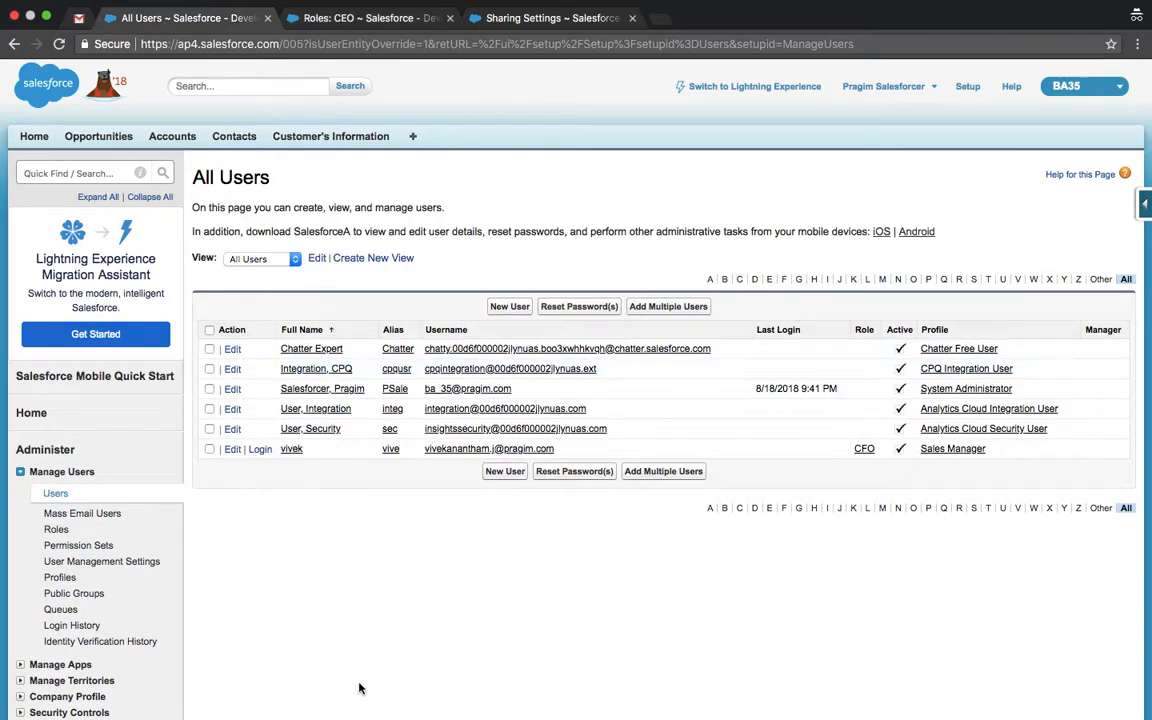
# Step: Change the Sales Manager user's role to CEO and save it
pyautogui.click(232, 449)
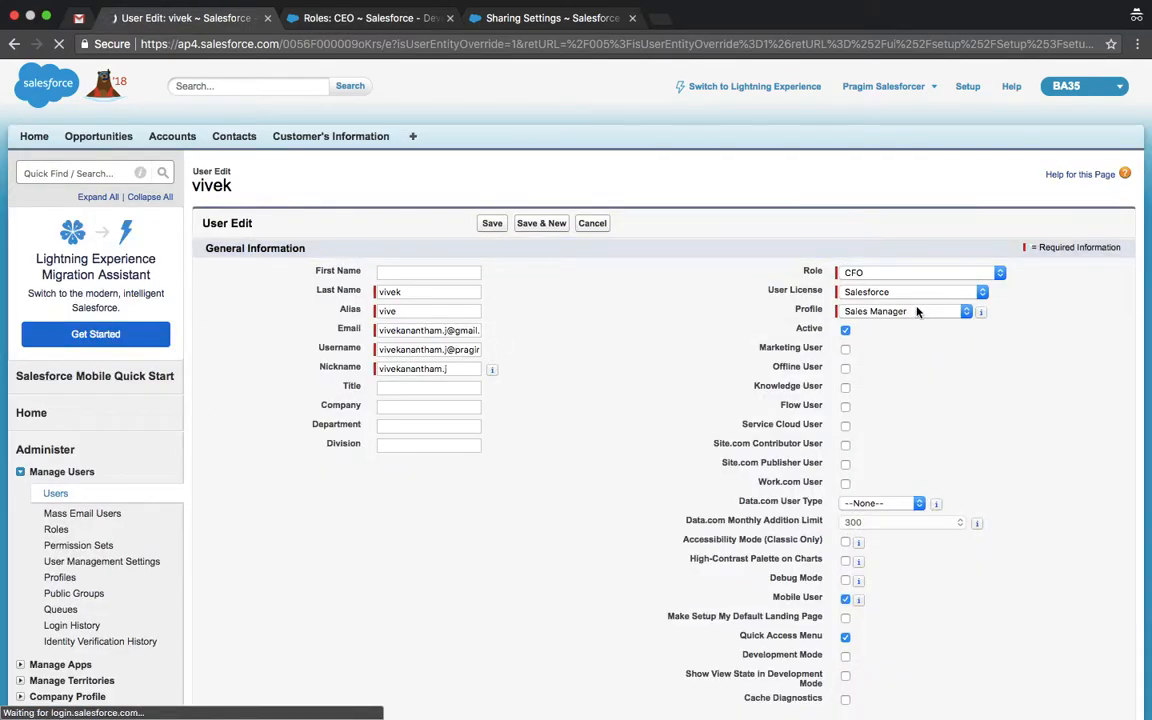
pyautogui.click(872, 272)
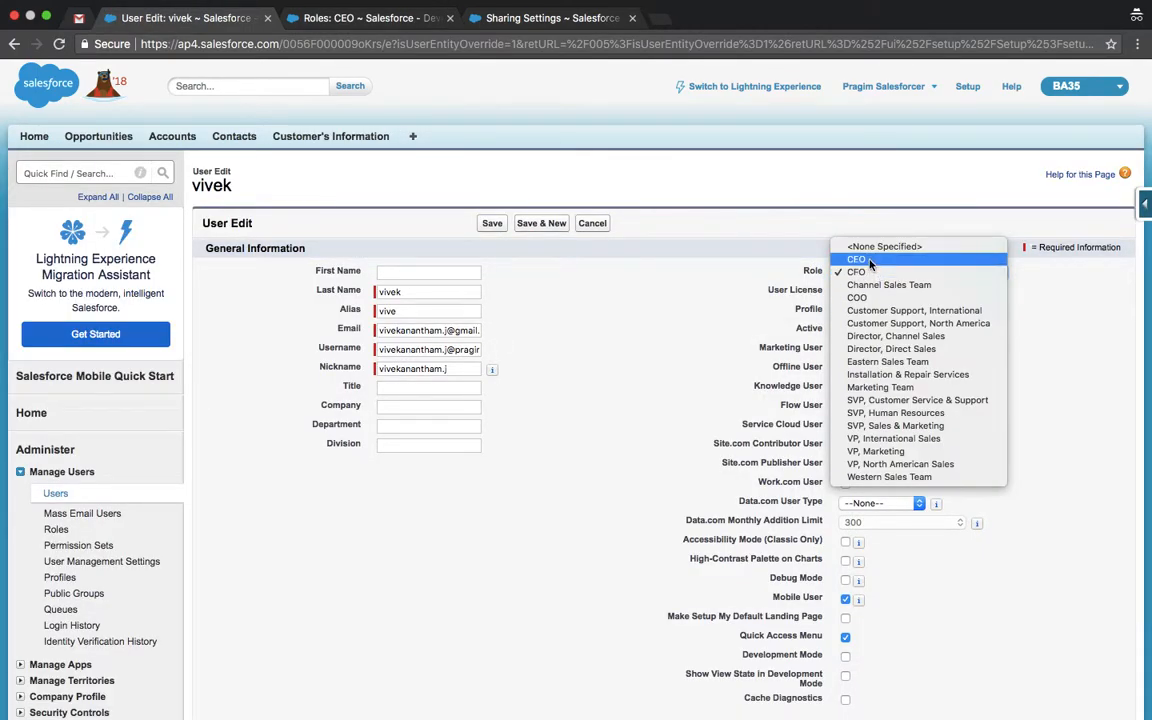
pyautogui.click(858, 259)
pyautogui.click(493, 224)
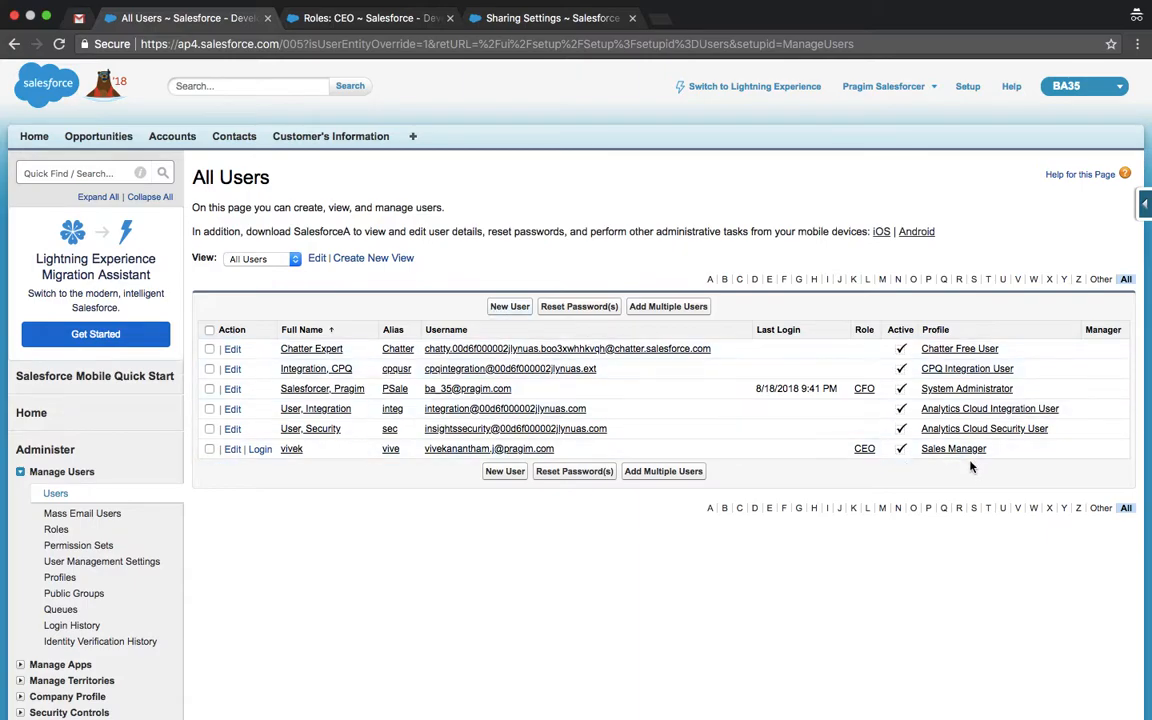
pyautogui.click(864, 450)
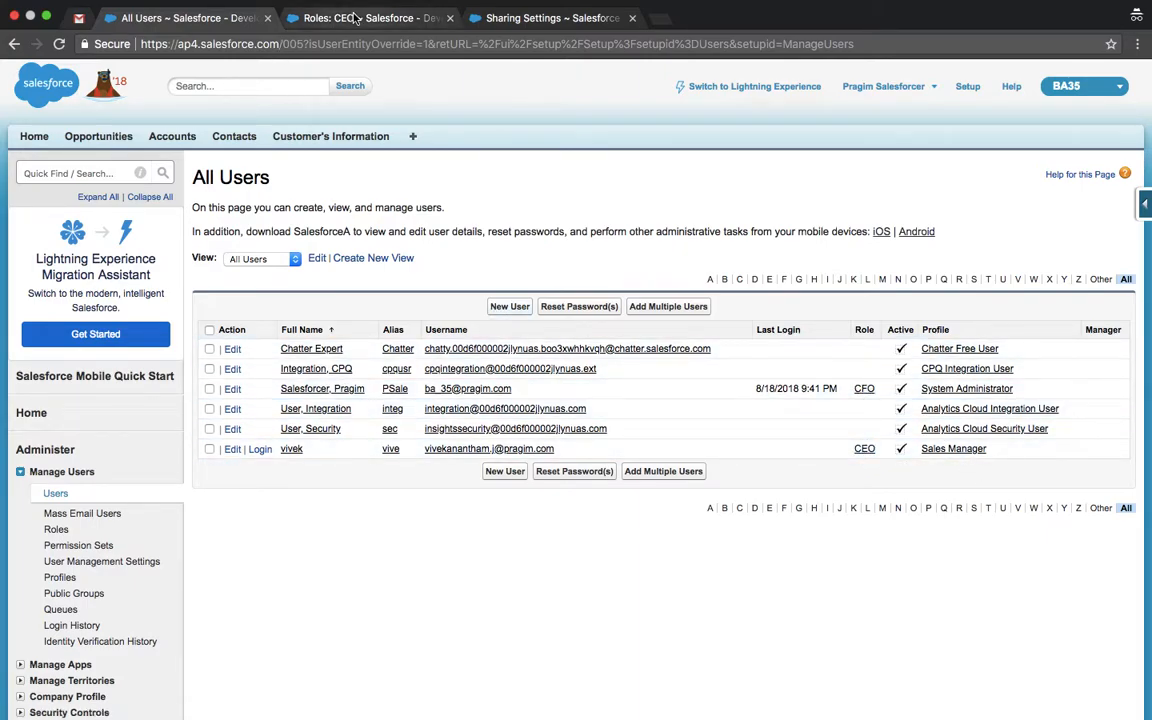
# Step: As the CEO user, refresh the Accounts list and open Burlington Textiles Corp of America for editing
pyautogui.click(539, 331)
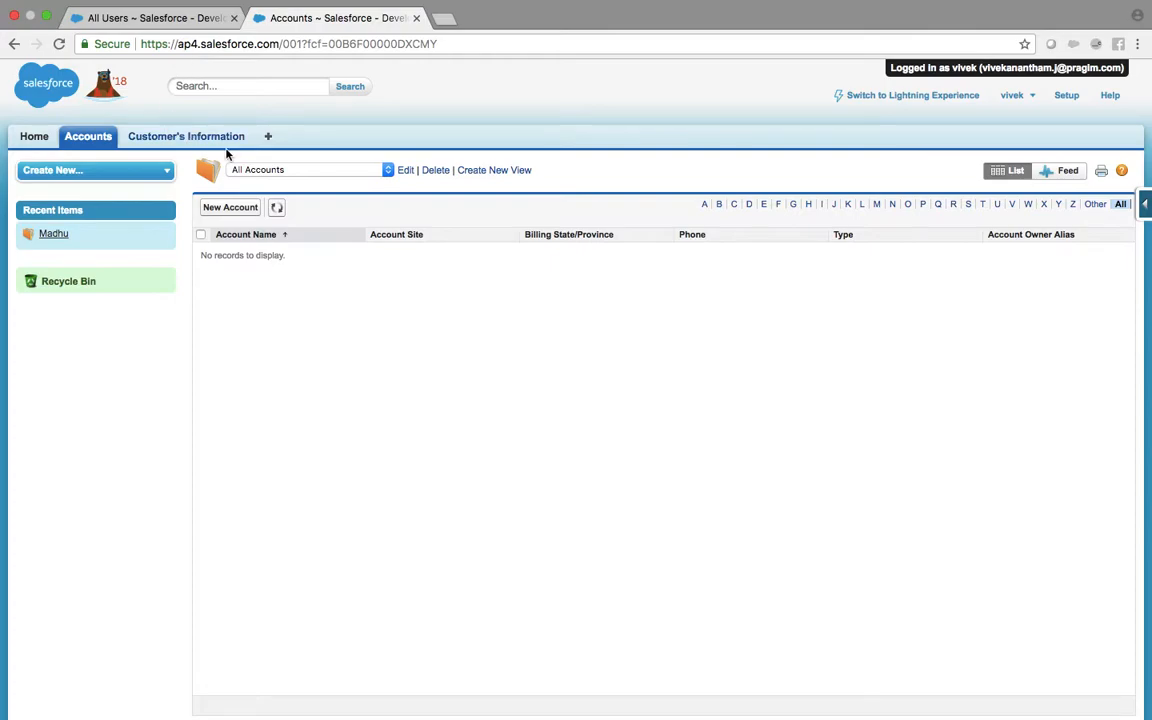
pyautogui.click(277, 208)
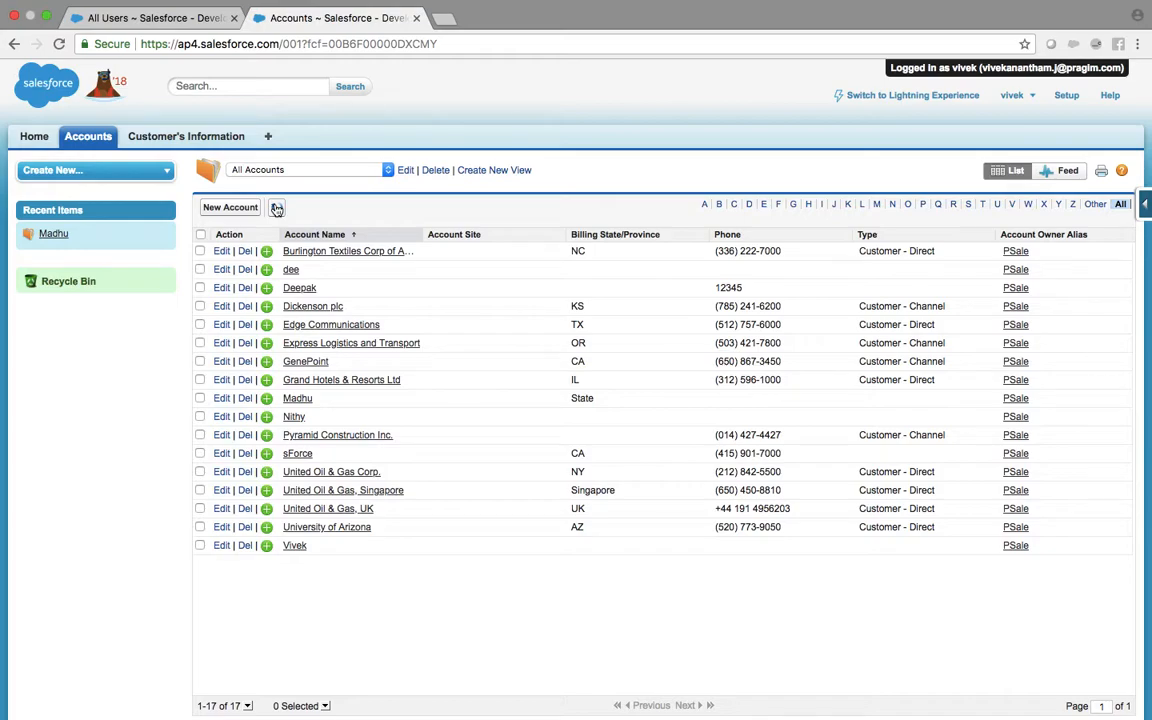
pyautogui.click(306, 256)
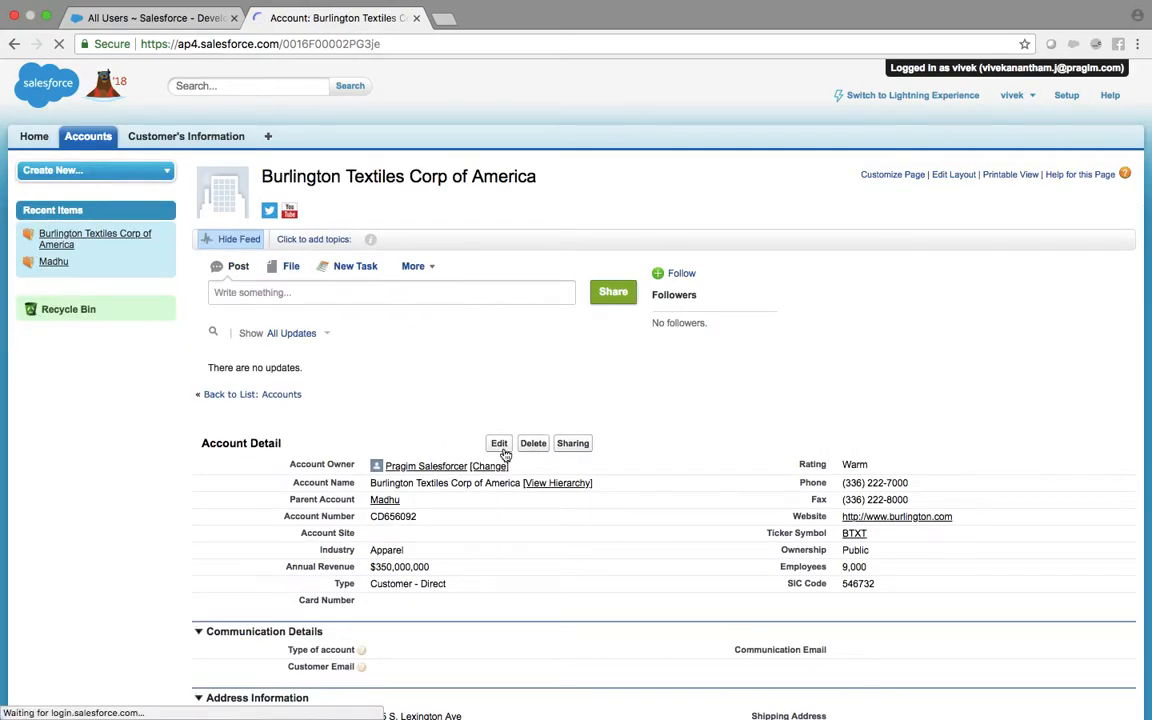
pyautogui.click(500, 443)
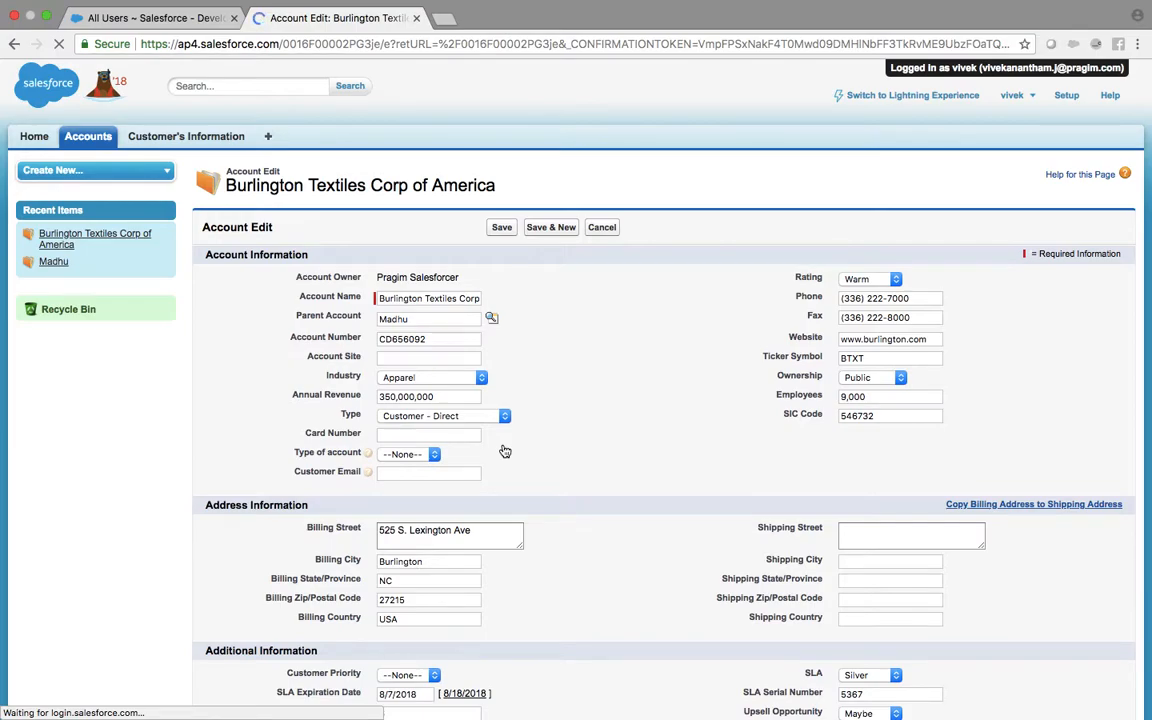
# Step: Cancel the account edit and filter Setup Quick Find with 'profil'
pyautogui.click(607, 229)
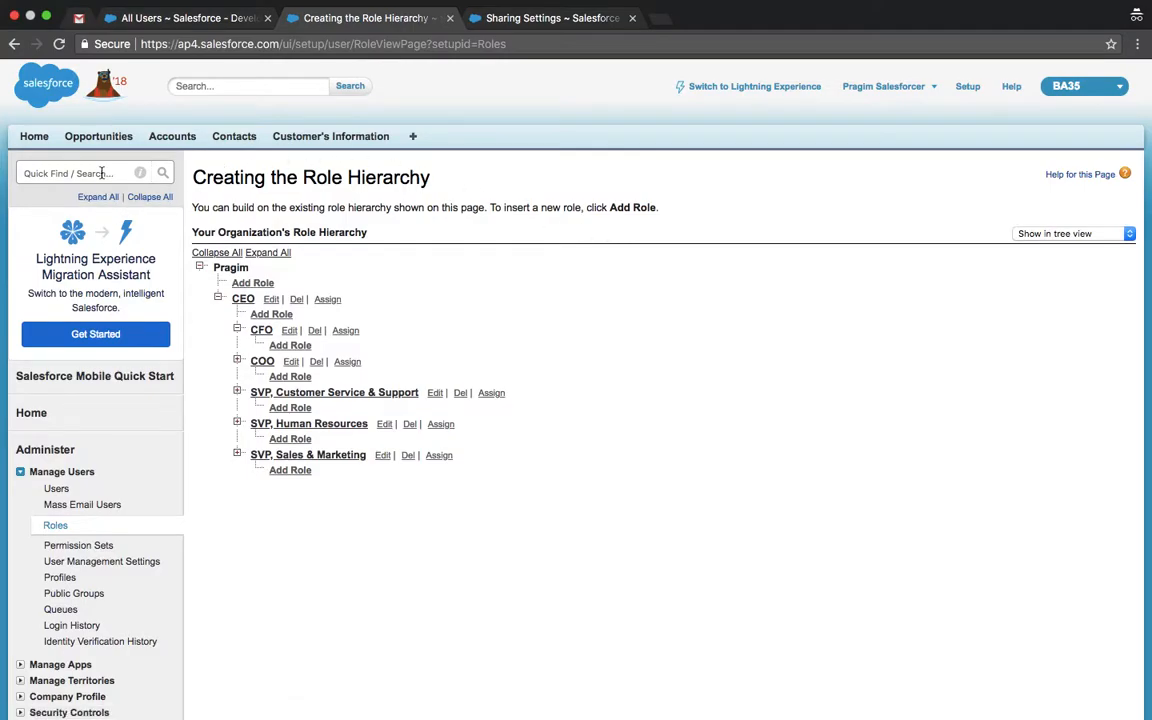
pyautogui.click(101, 173)
pyautogui.write('profil')
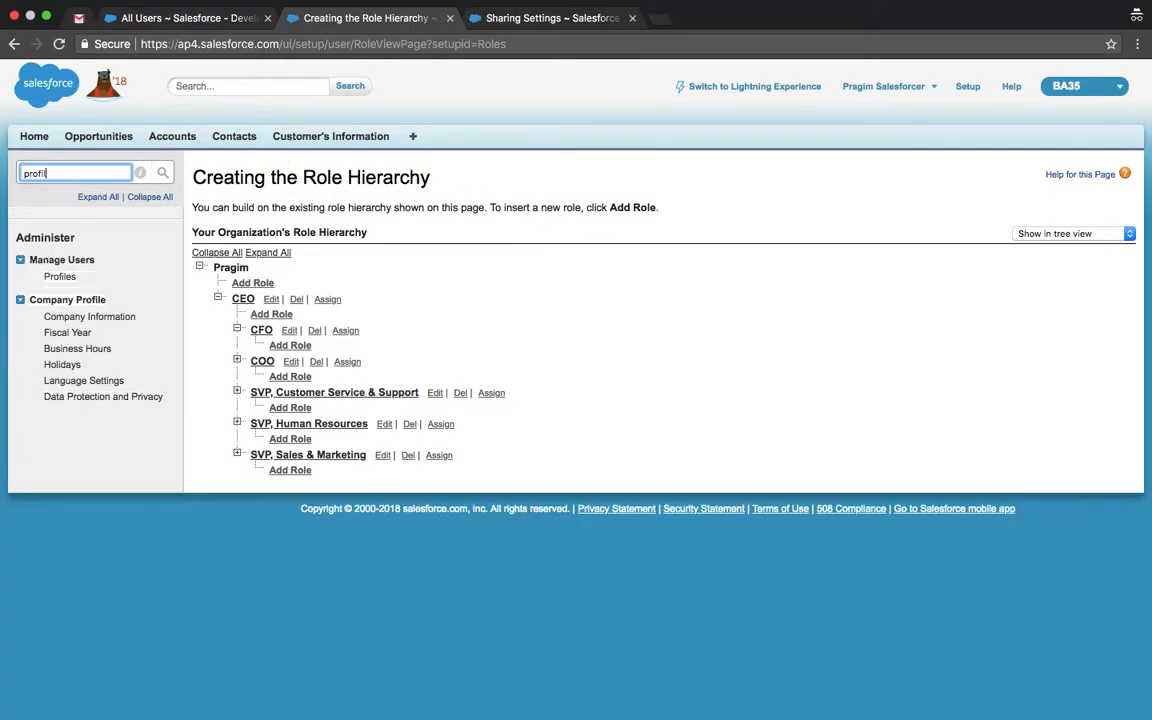
# Step: Open the Profiles list and show all 38 profiles on one page
pyautogui.keyDown('super'); pyautogui.click(54, 270); pyautogui.keyUp('super')
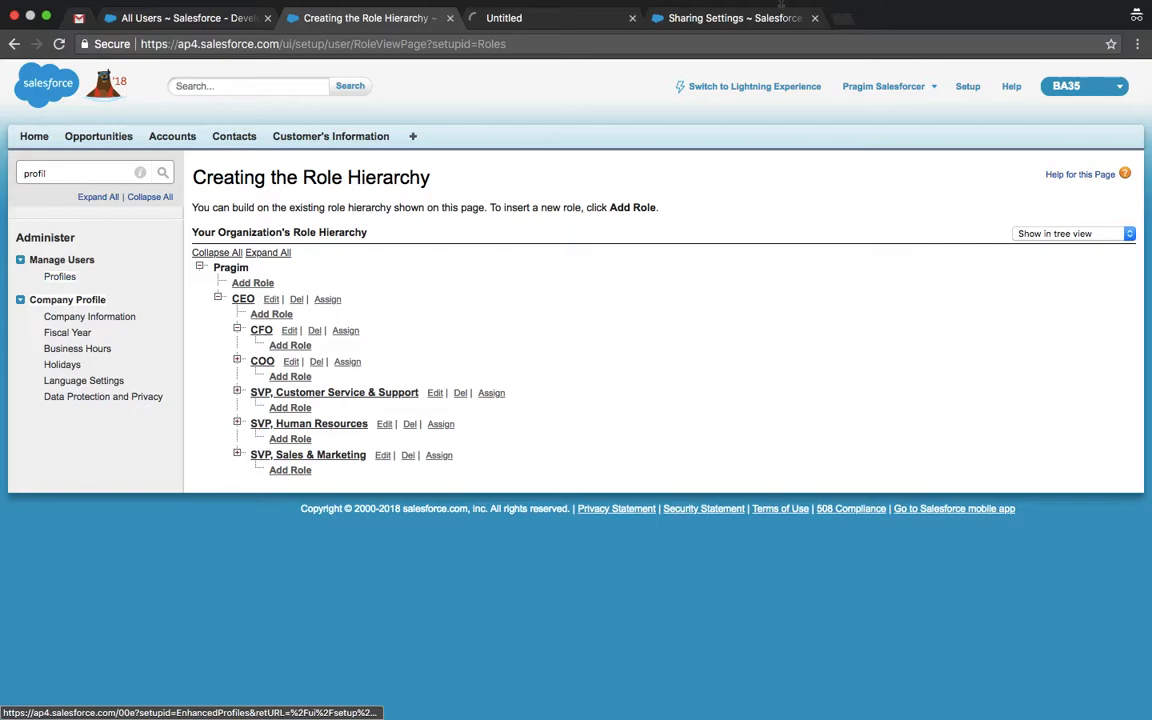
pyautogui.click(815, 18)
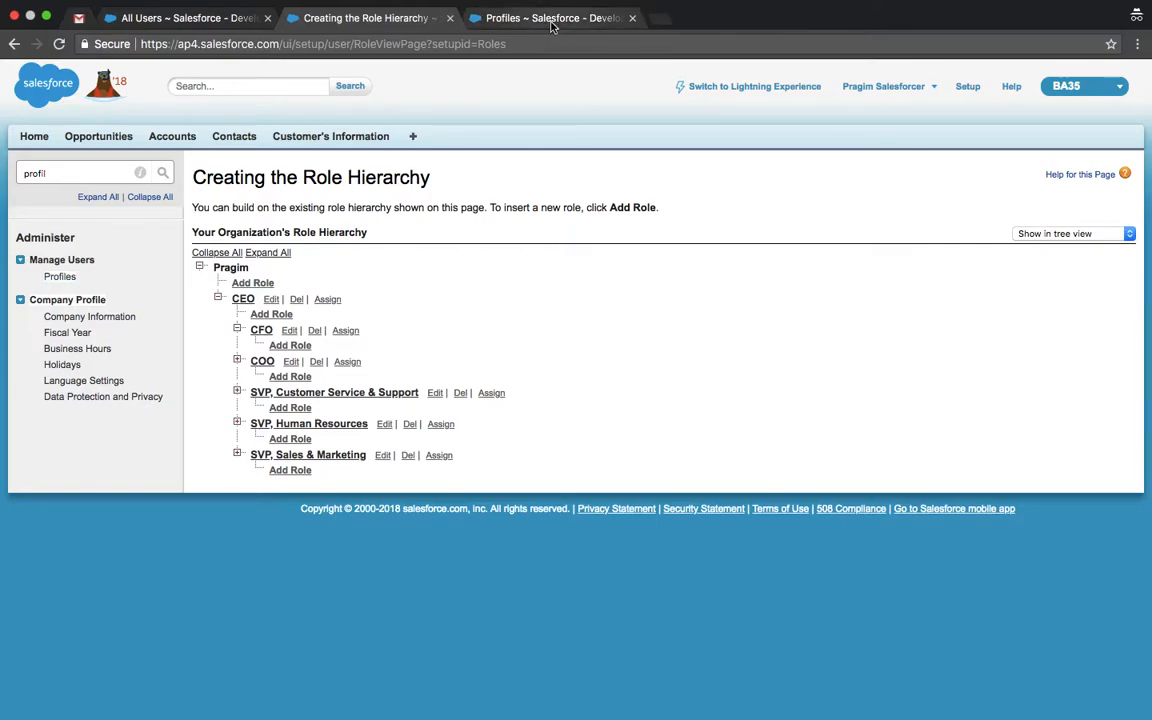
pyautogui.click(551, 20)
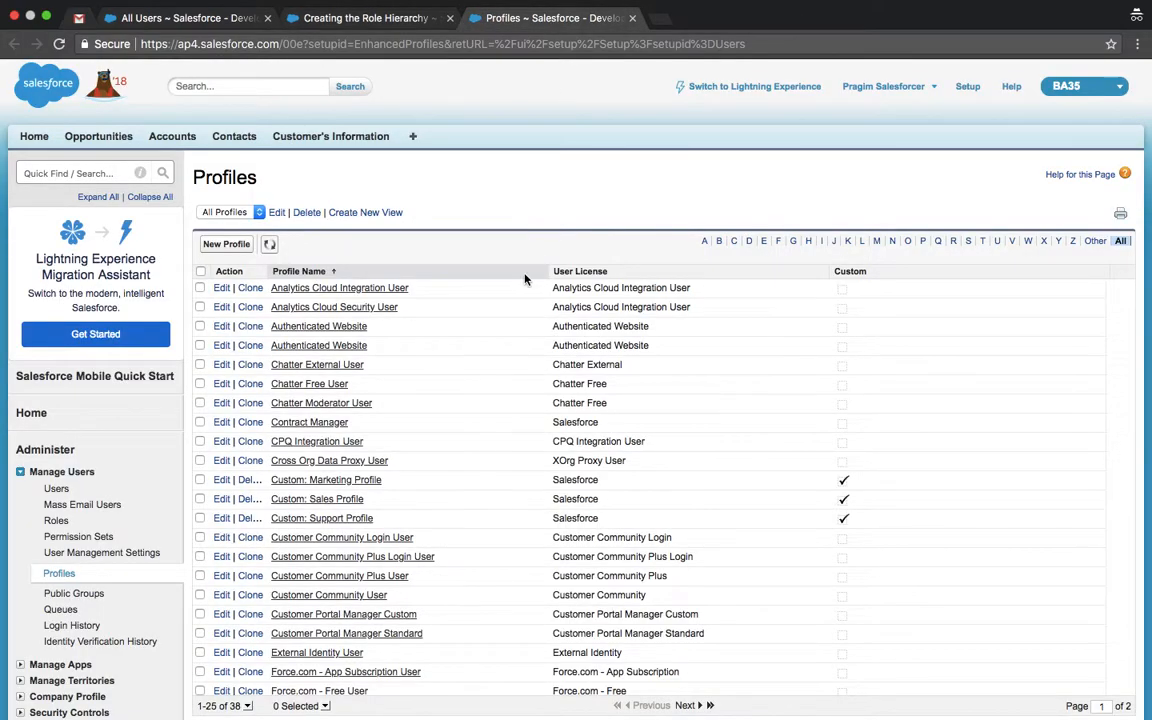
pyautogui.scroll(-2, 514, 303)
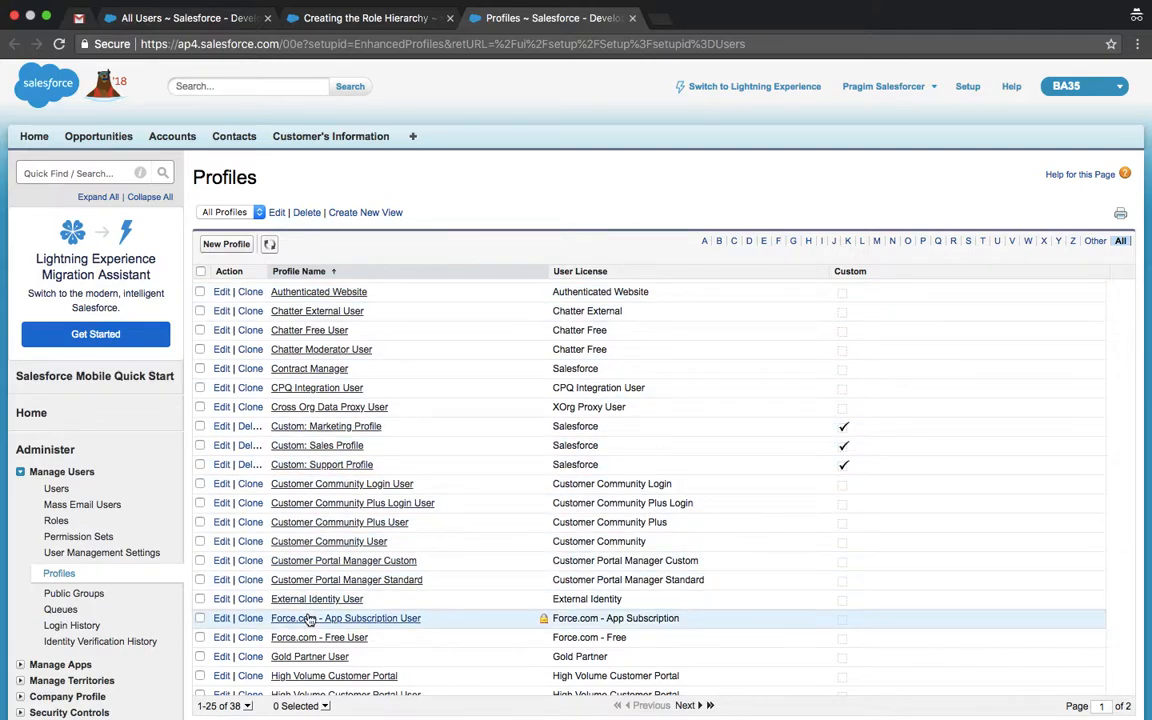
pyautogui.scroll(-5, 308, 617)
pyautogui.click(249, 457)
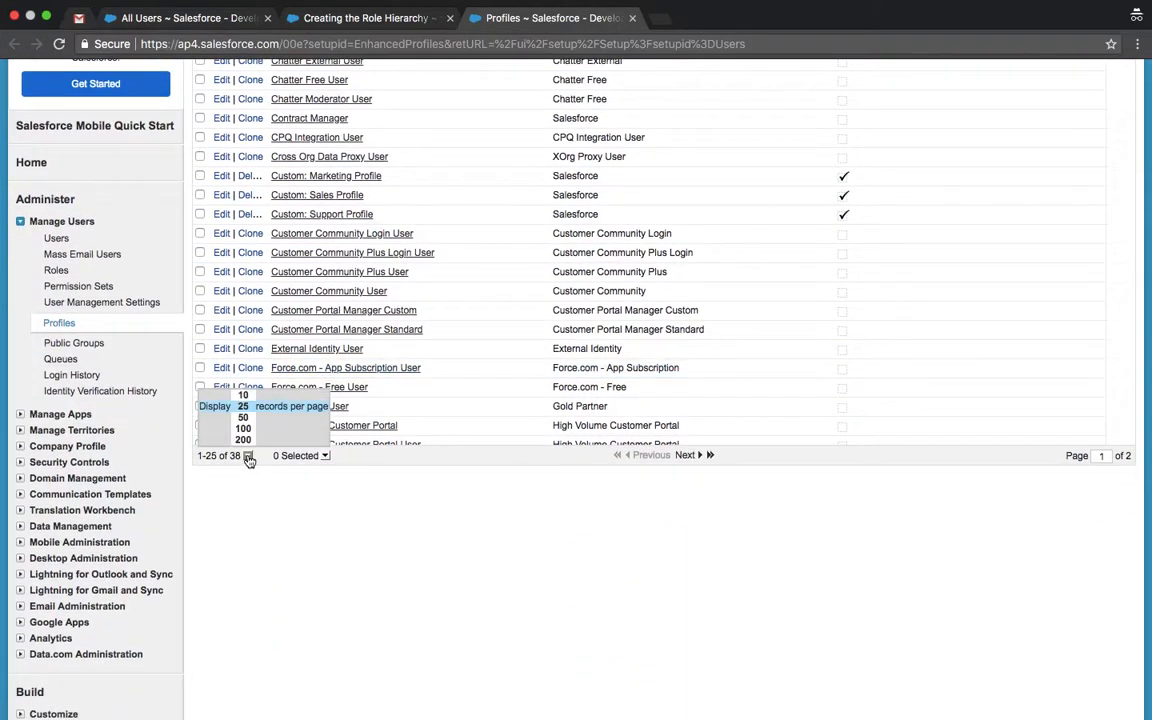
pyautogui.click(251, 431)
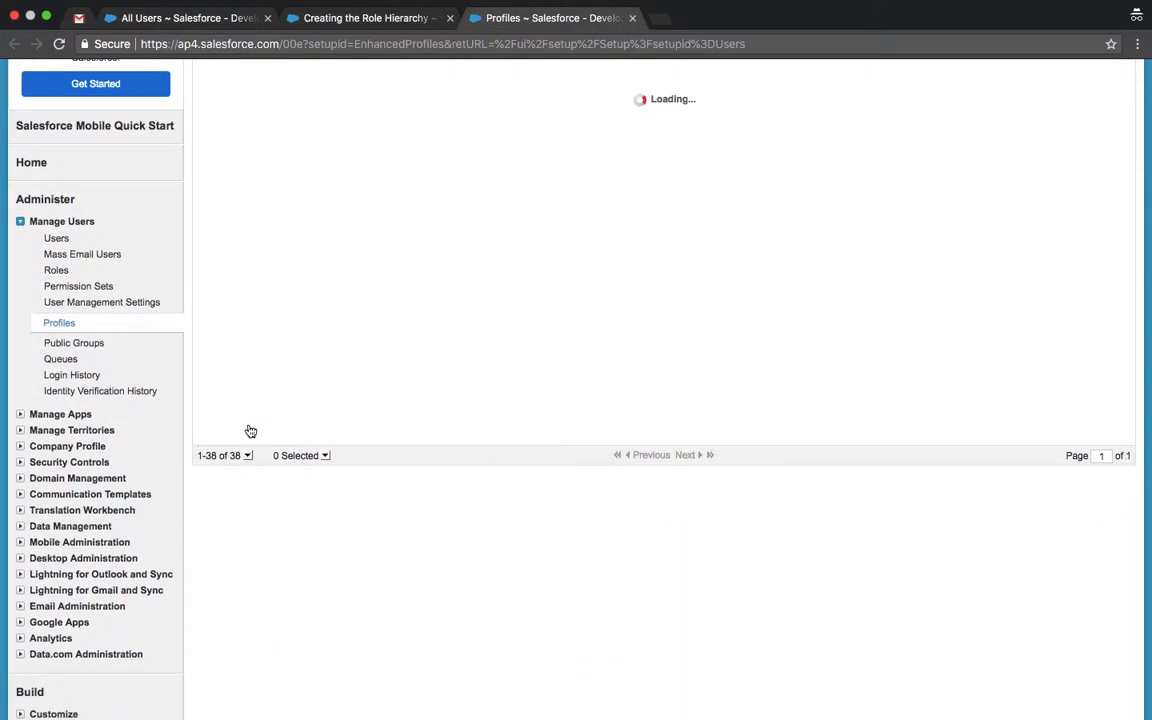
# Step: Uncheck Accounts Edit on the Sales Manager profile and save it
pyautogui.scroll(-5, 381, 380)
pyautogui.scroll(-2, 381, 347)
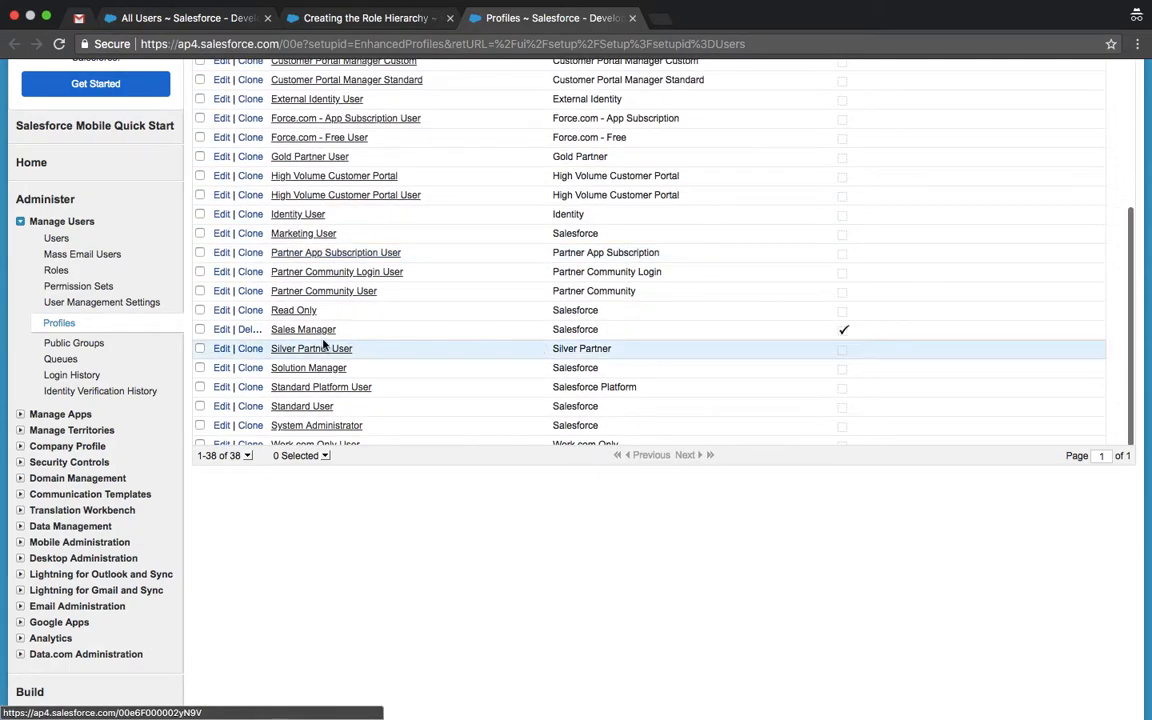
pyautogui.click(222, 331)
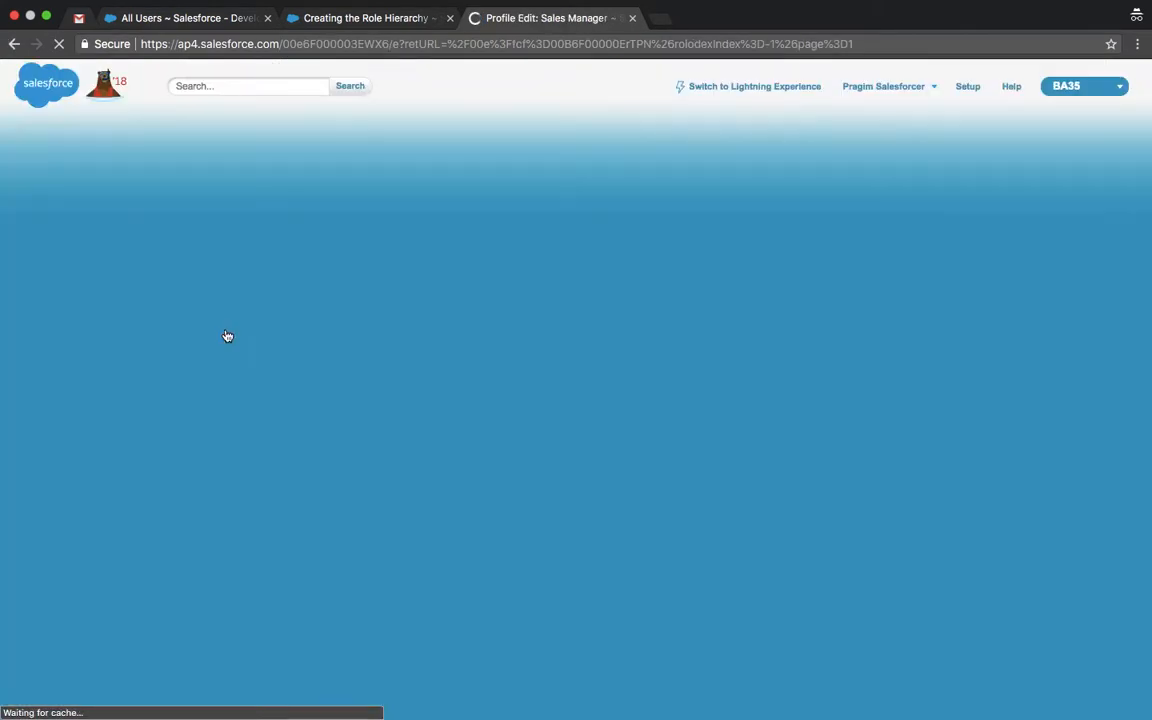
pyautogui.scroll(-10, 491, 402)
pyautogui.scroll(-20, 491, 404)
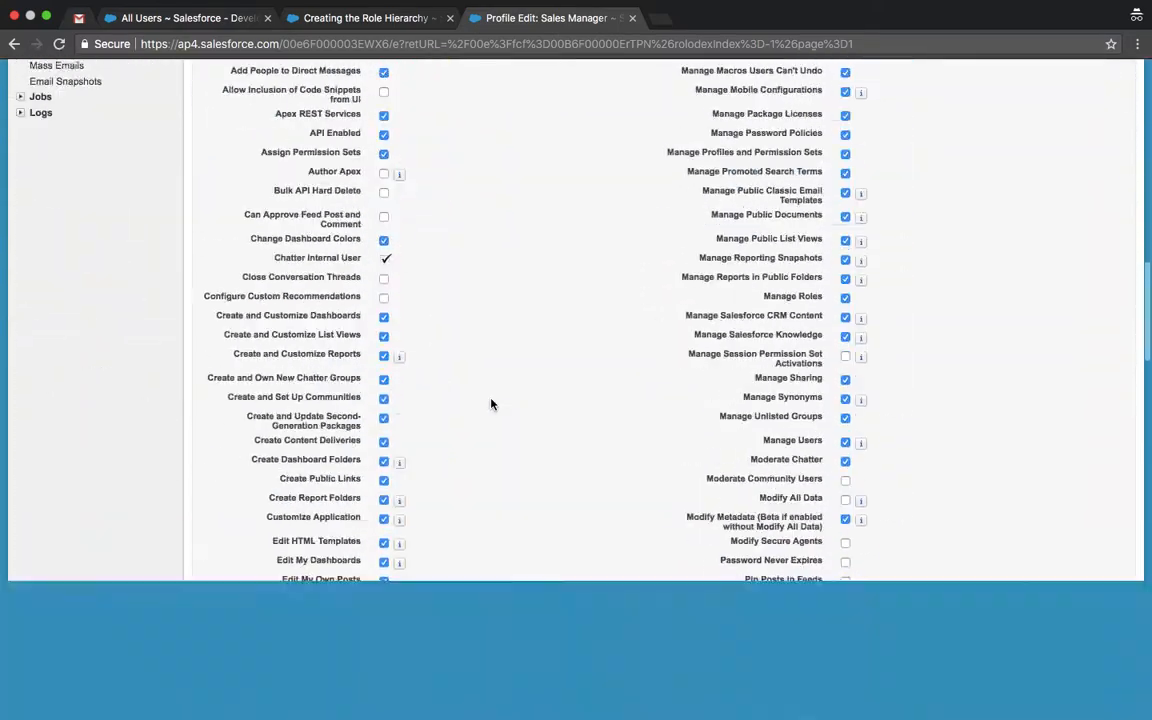
pyautogui.scroll(-3, 493, 402)
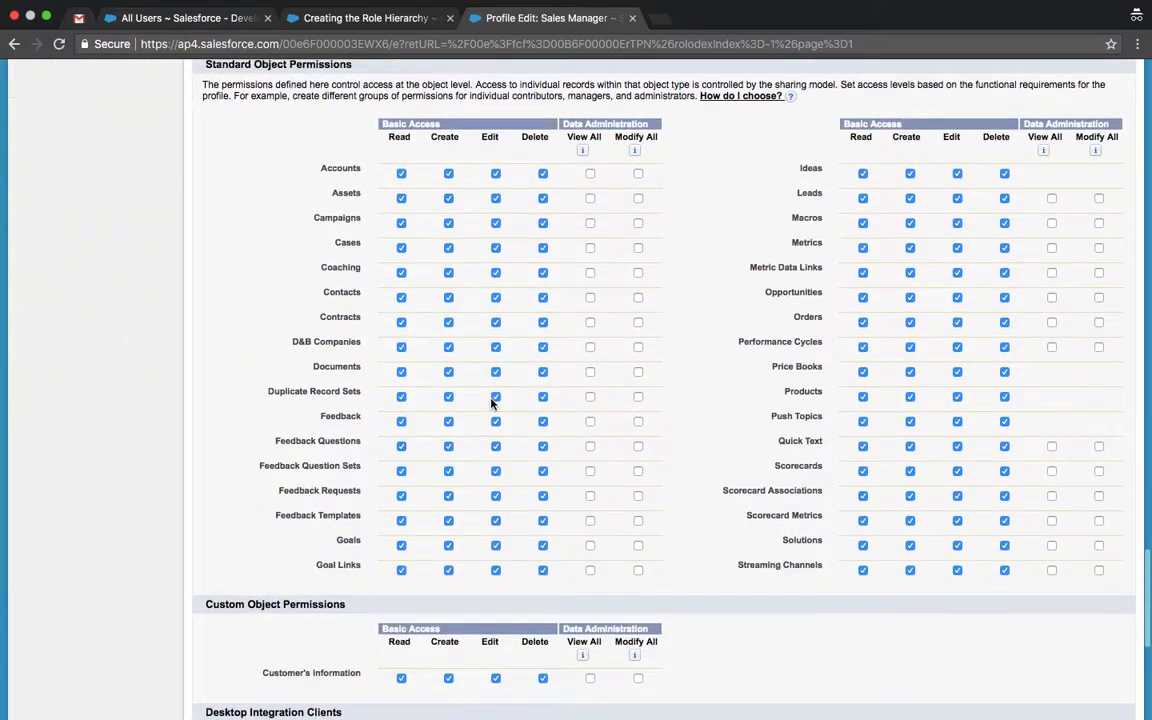
pyautogui.click(495, 174)
pyautogui.scroll(20, 702, 365)
pyautogui.scroll(20, 702, 365)
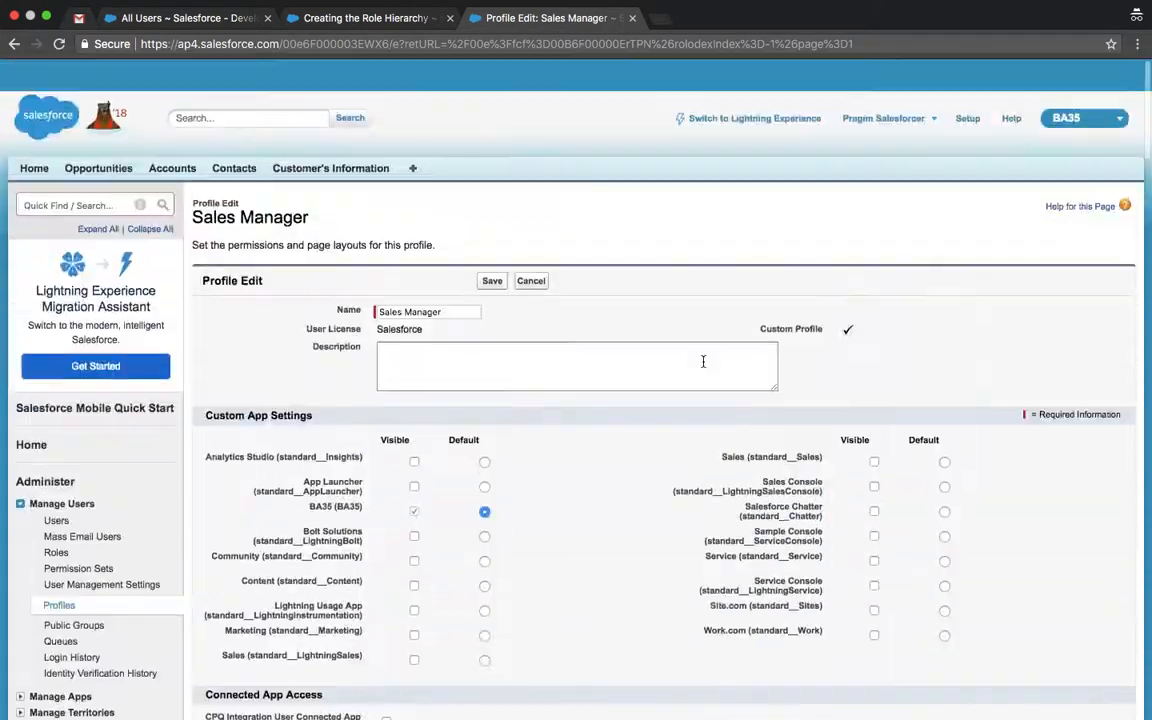
pyautogui.click(495, 249)
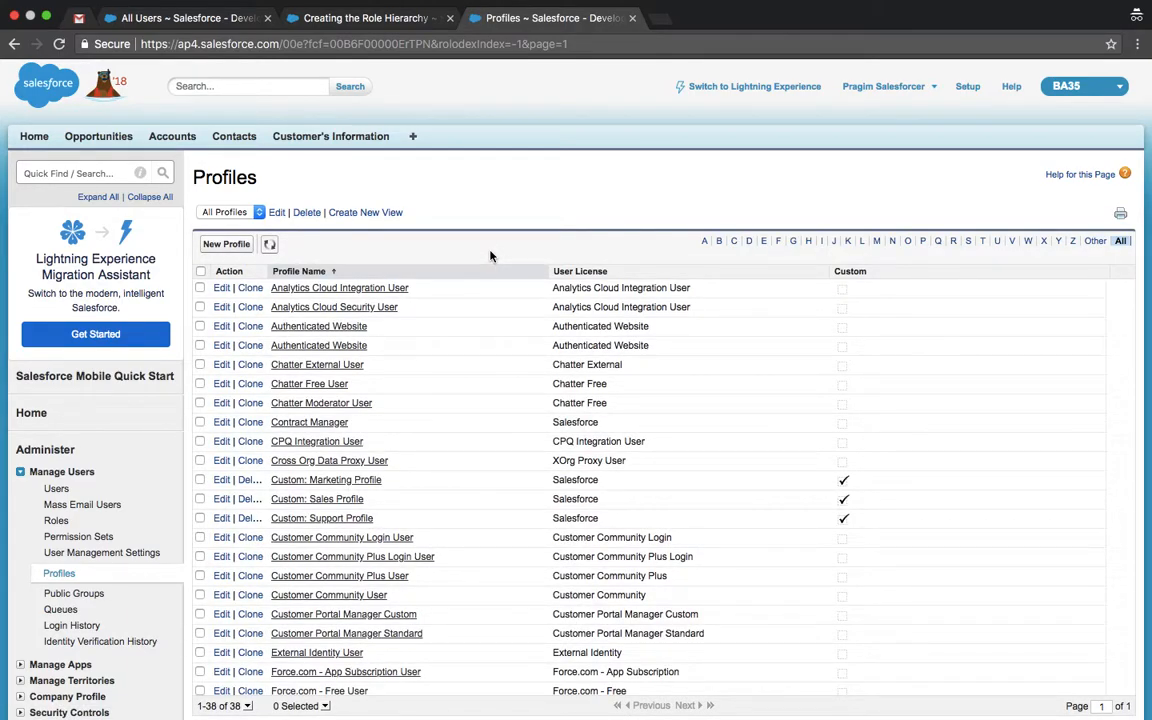
pyautogui.hotkey('ctrl', 'Left')
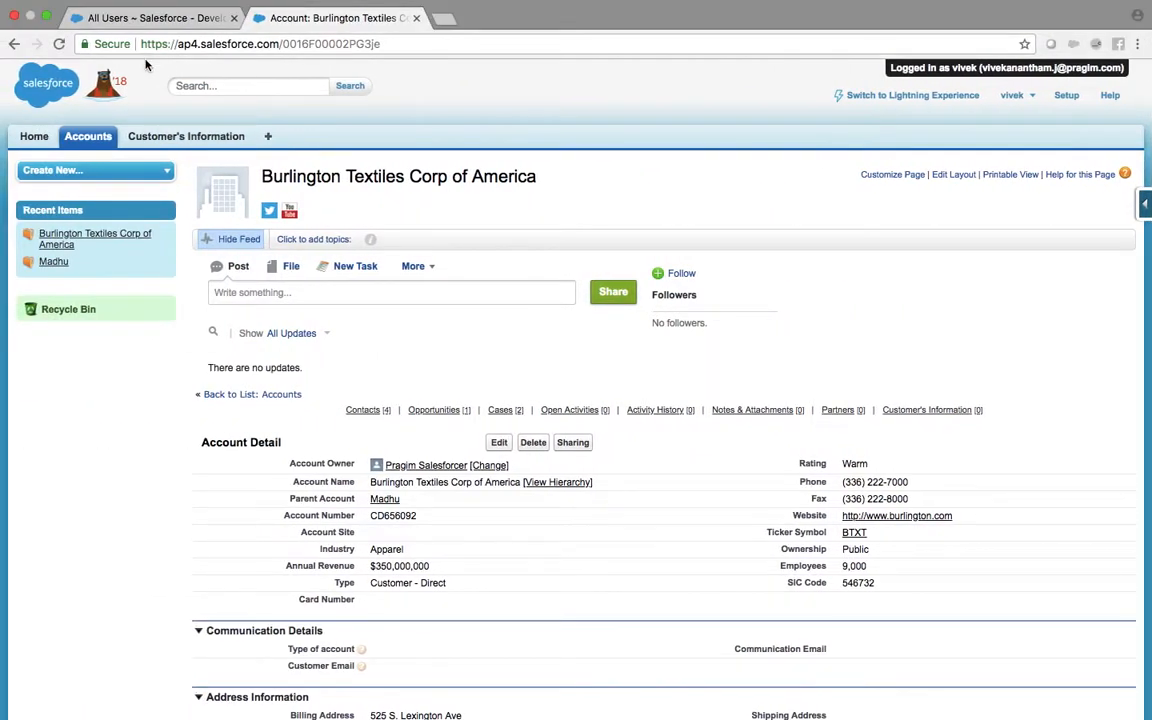
# Step: Reload Burlington Textiles as the CEO user, now showing no Edit or Delete option
pyautogui.click(59, 44)
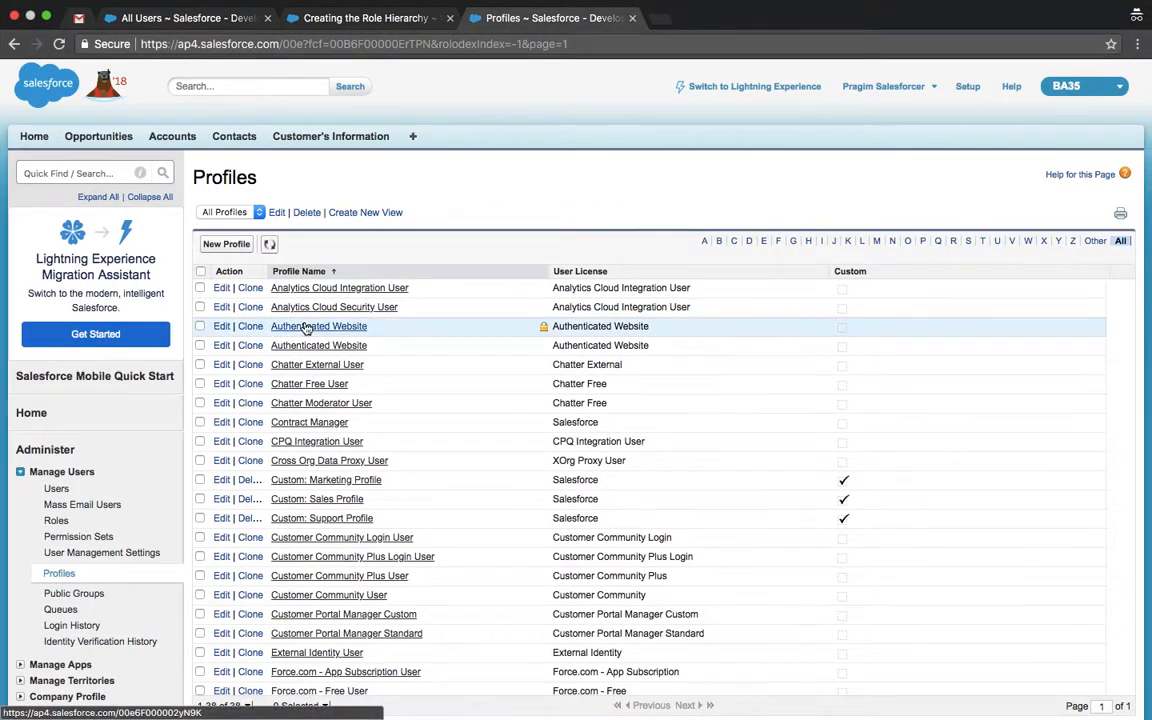
# Step: Edit the Sales Manager user in All Users, change the role from CEO to CFO, and save
pyautogui.click(340, 16)
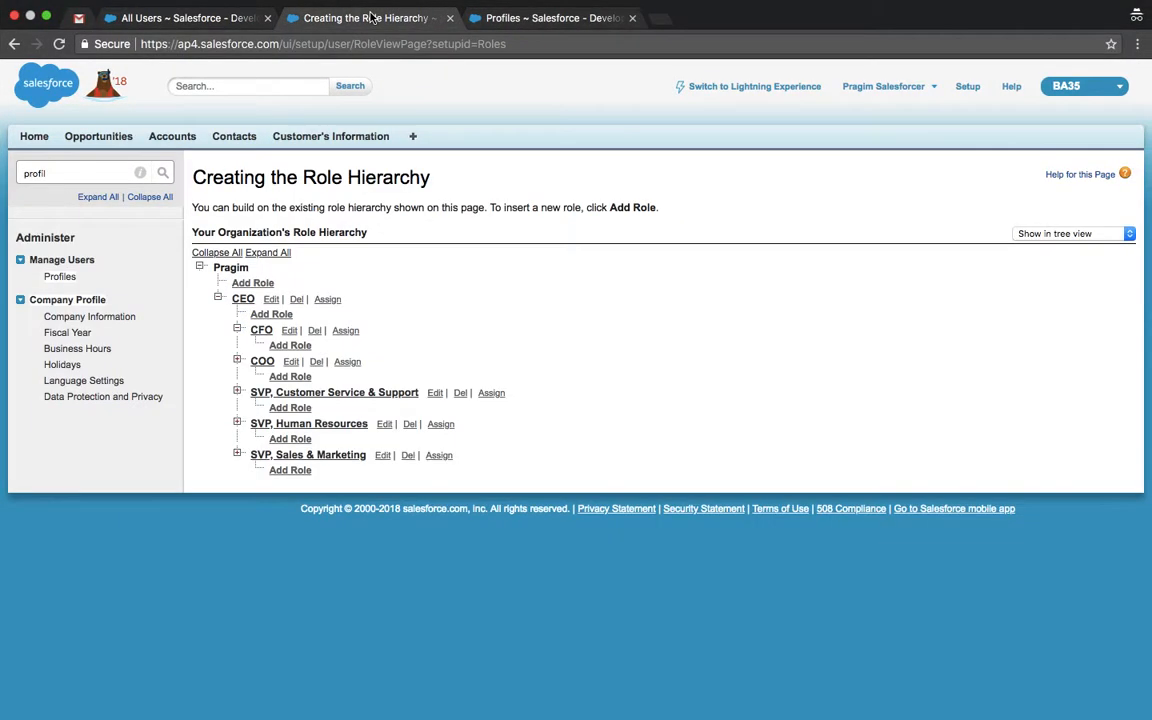
pyautogui.click(523, 18)
pyautogui.click(67, 175)
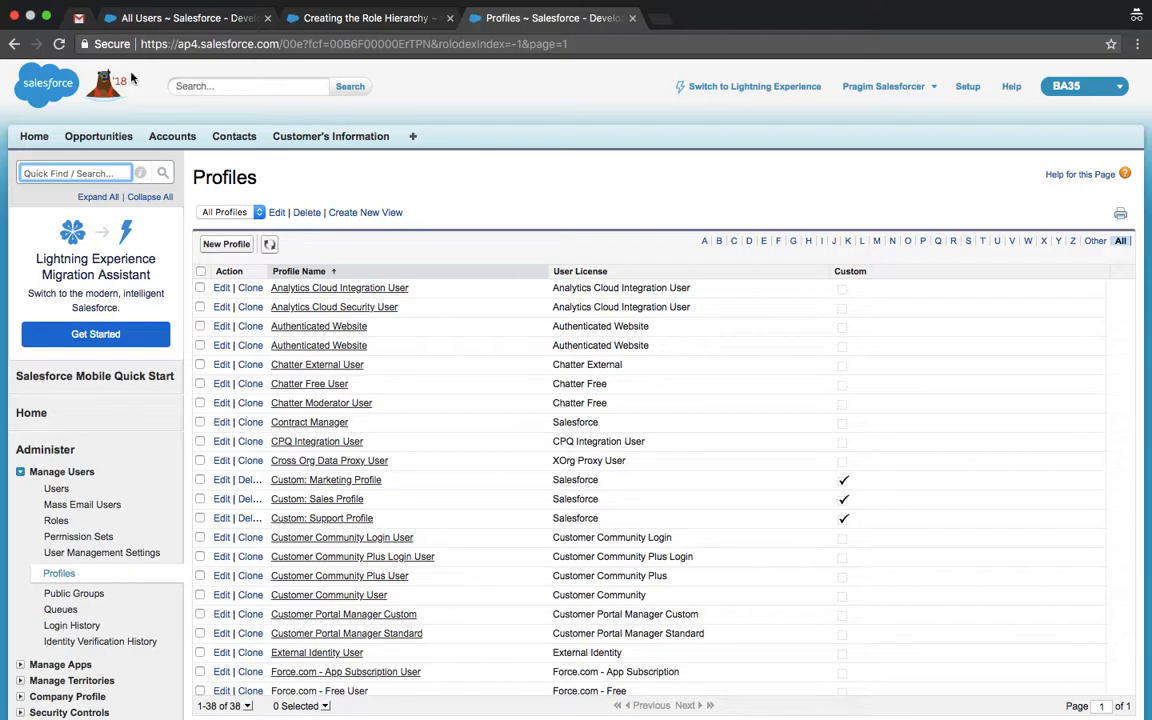
pyautogui.click(185, 18)
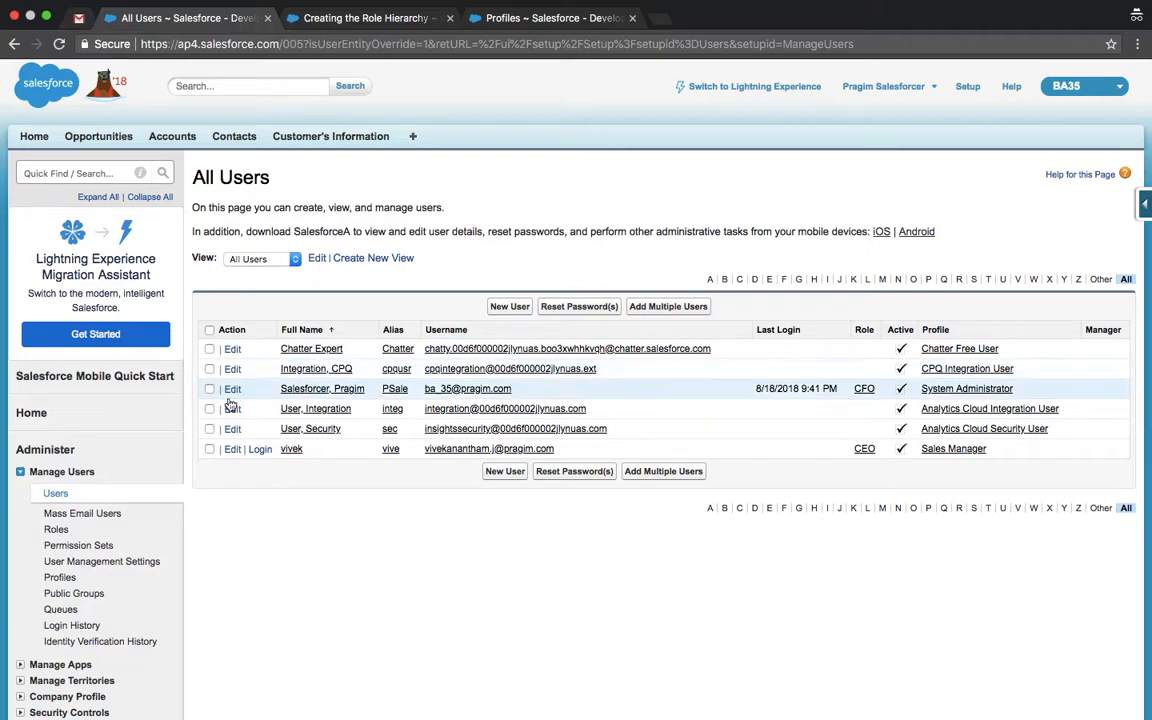
pyautogui.click(232, 449)
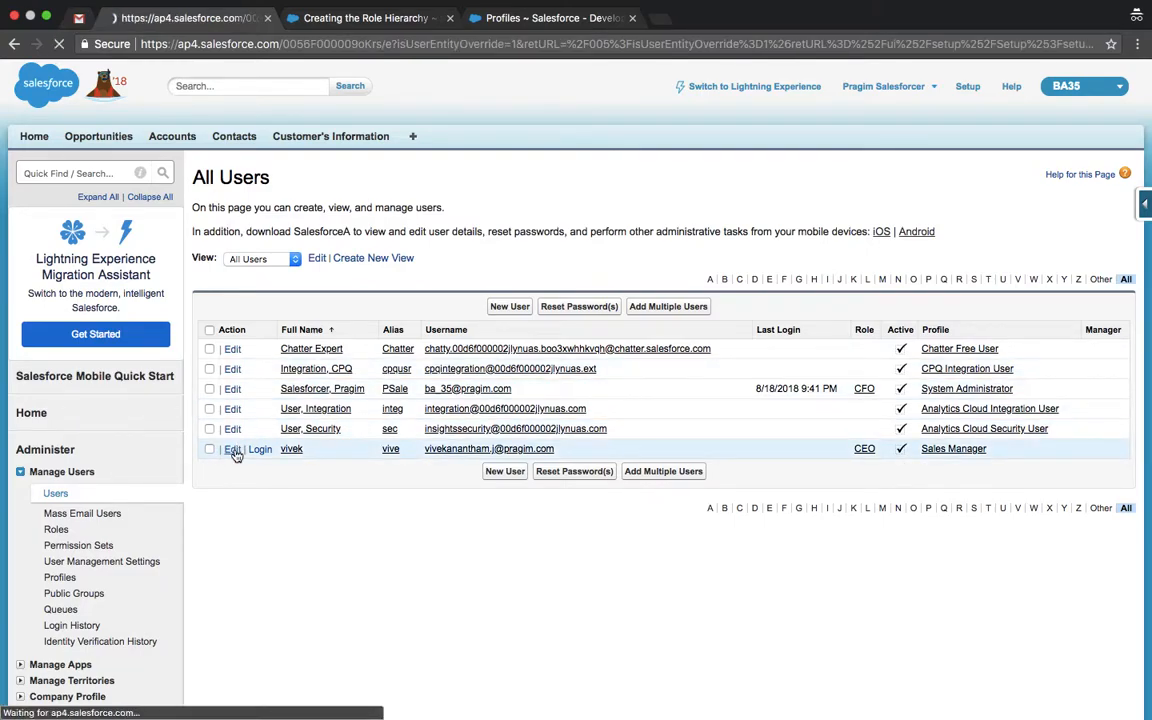
pyautogui.click(886, 274)
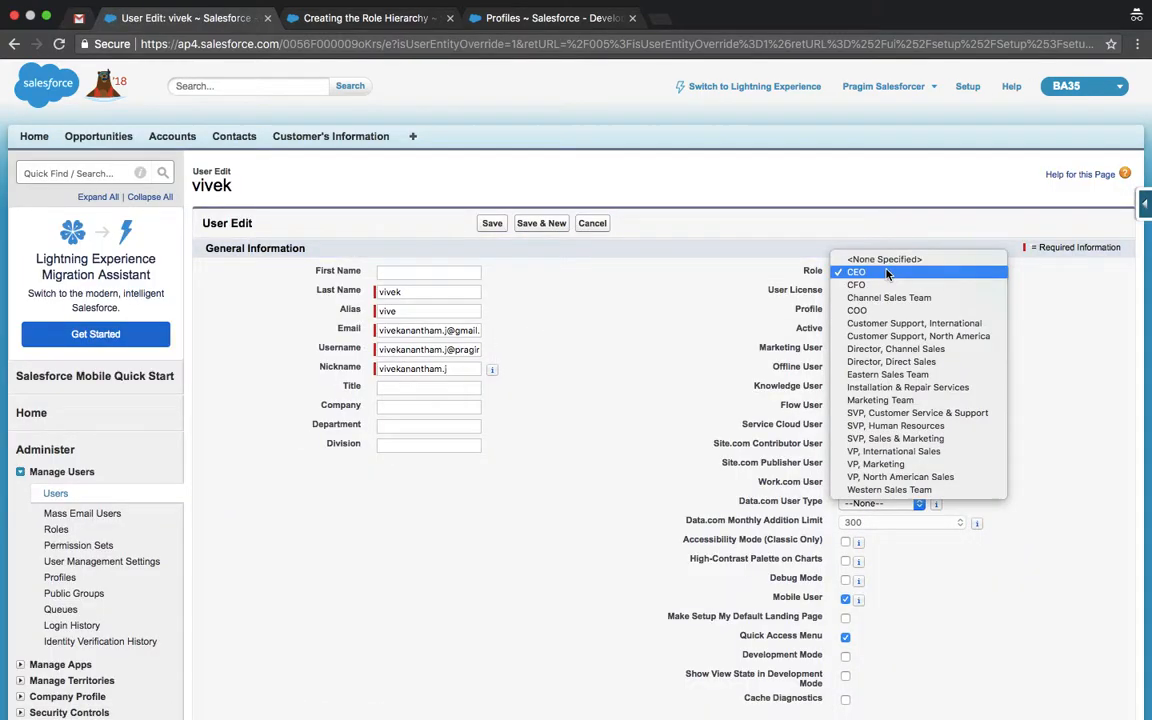
pyautogui.click(869, 284)
pyautogui.click(494, 224)
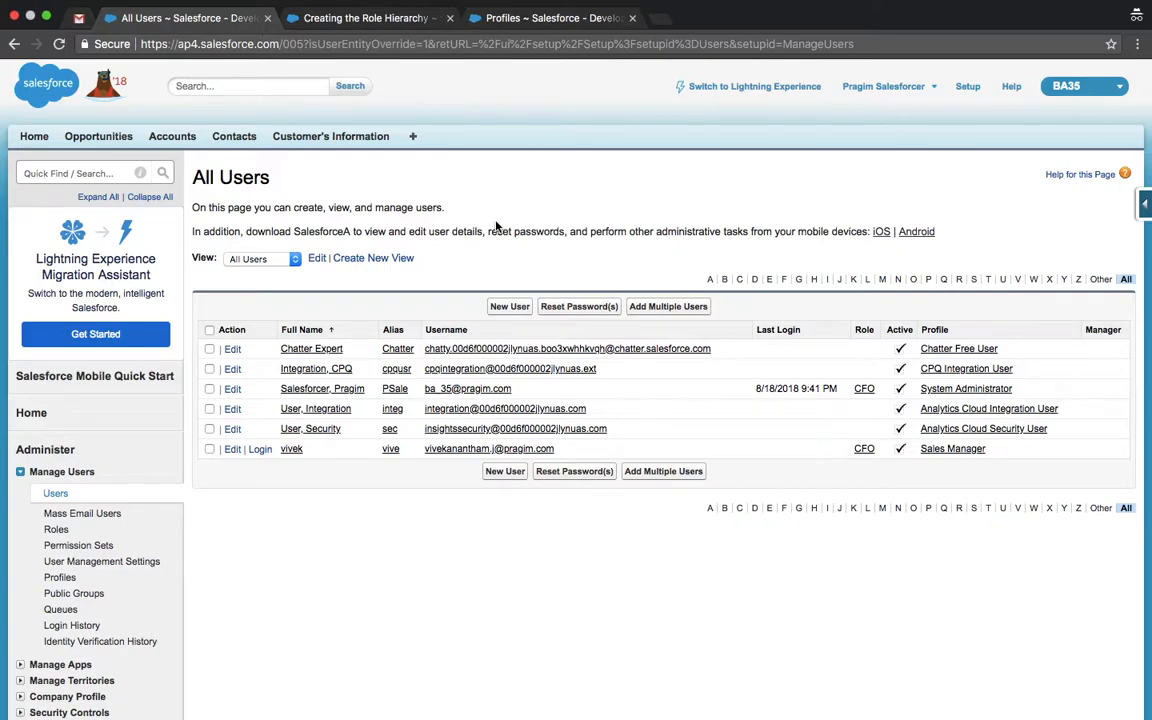
pyautogui.hotkey('ctrl', 'Left')
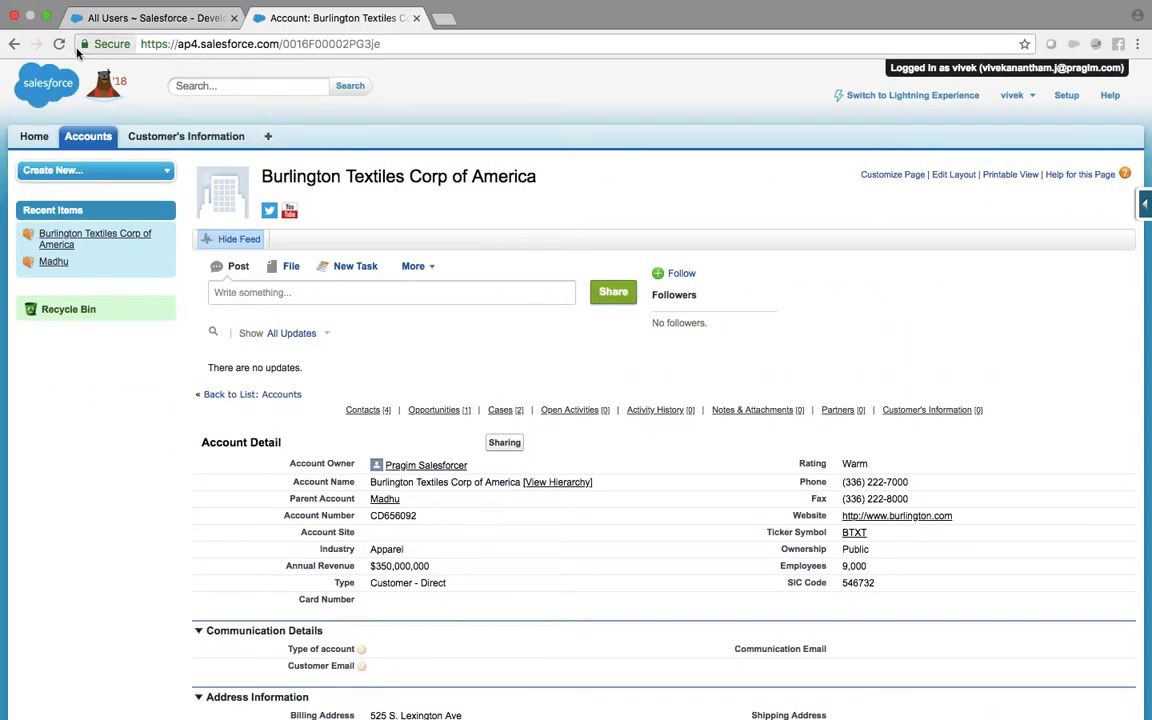
# Step: Reload Burlington Textiles as the CFO user to see Insufficient Privileges, then return to the admin window
pyautogui.click(59, 44)
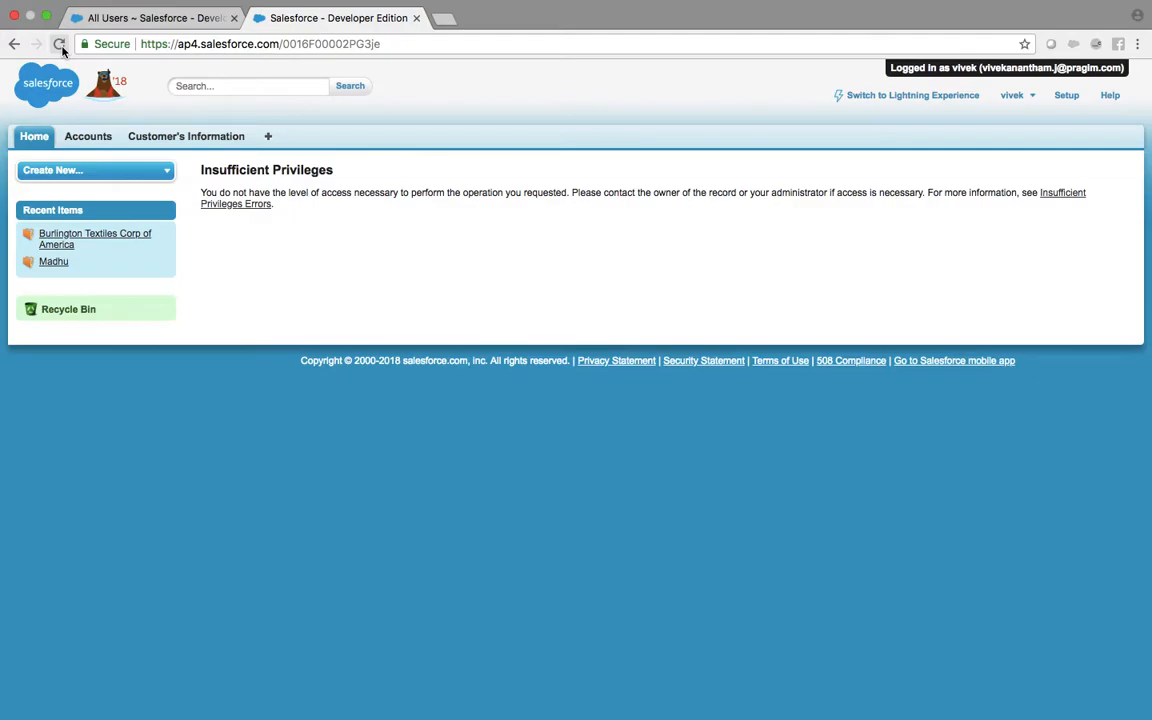
pyautogui.hotkey('ctrl', 'Right')
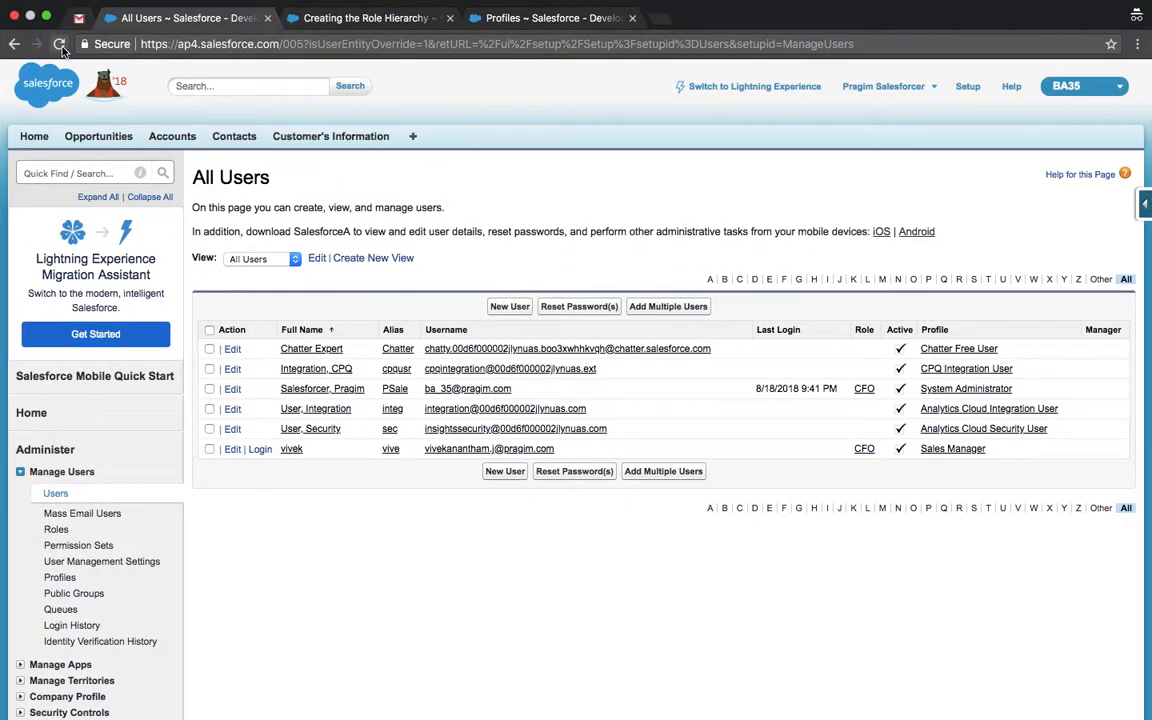
# Step: Go to the Accounts home page and open a recently viewed account
pyautogui.click(528, 37)
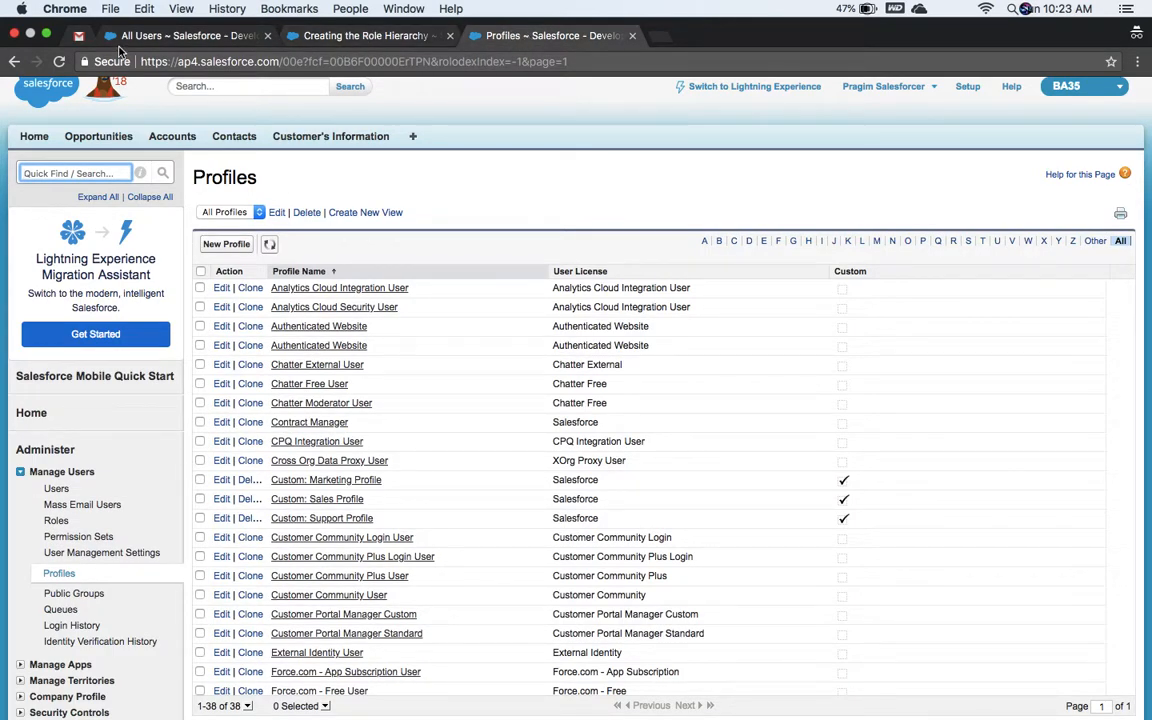
pyautogui.click(160, 40)
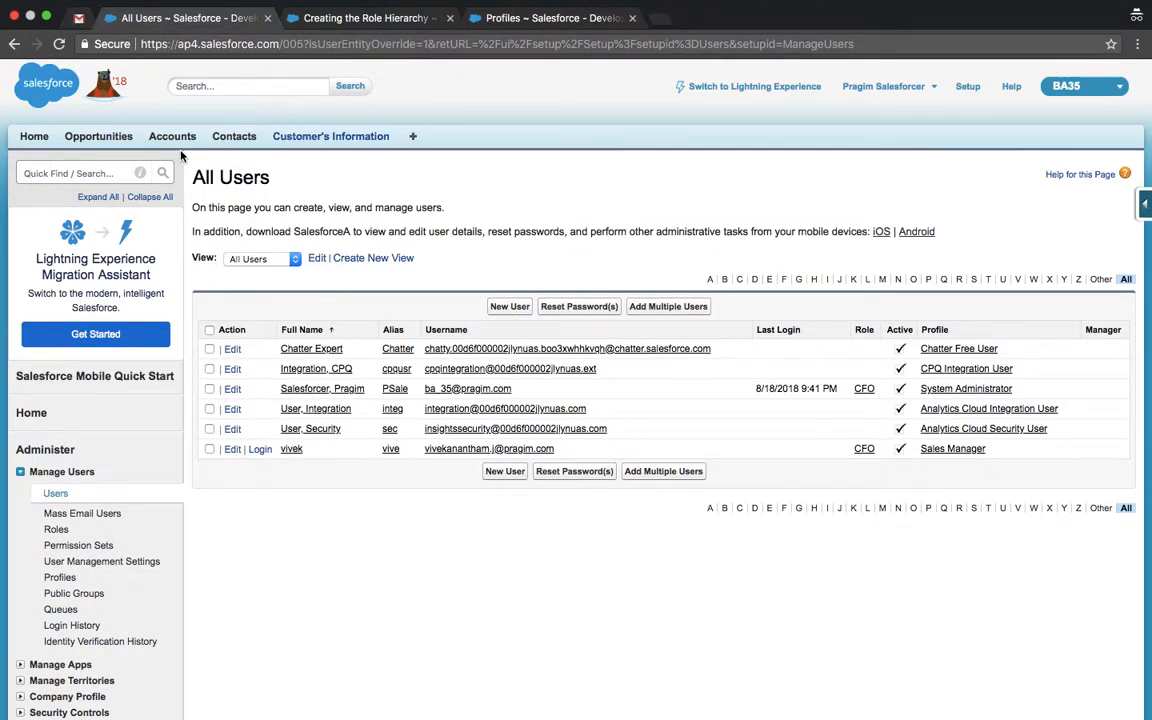
pyautogui.click(172, 140)
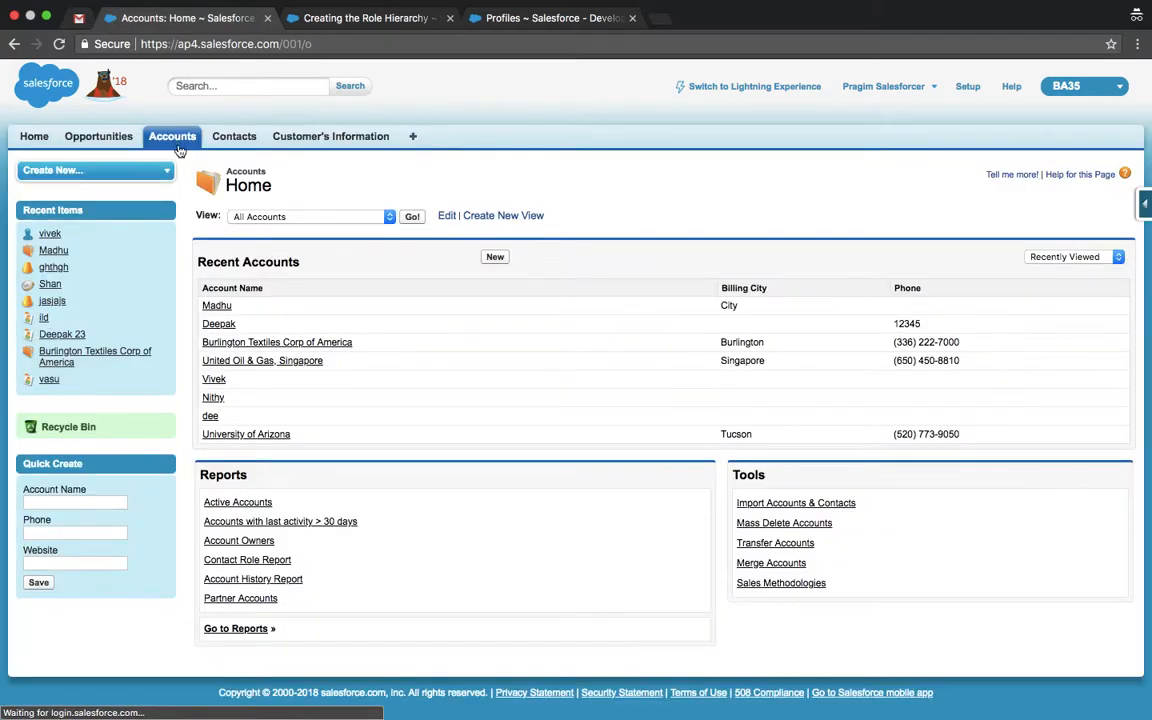
pyautogui.click(216, 324)
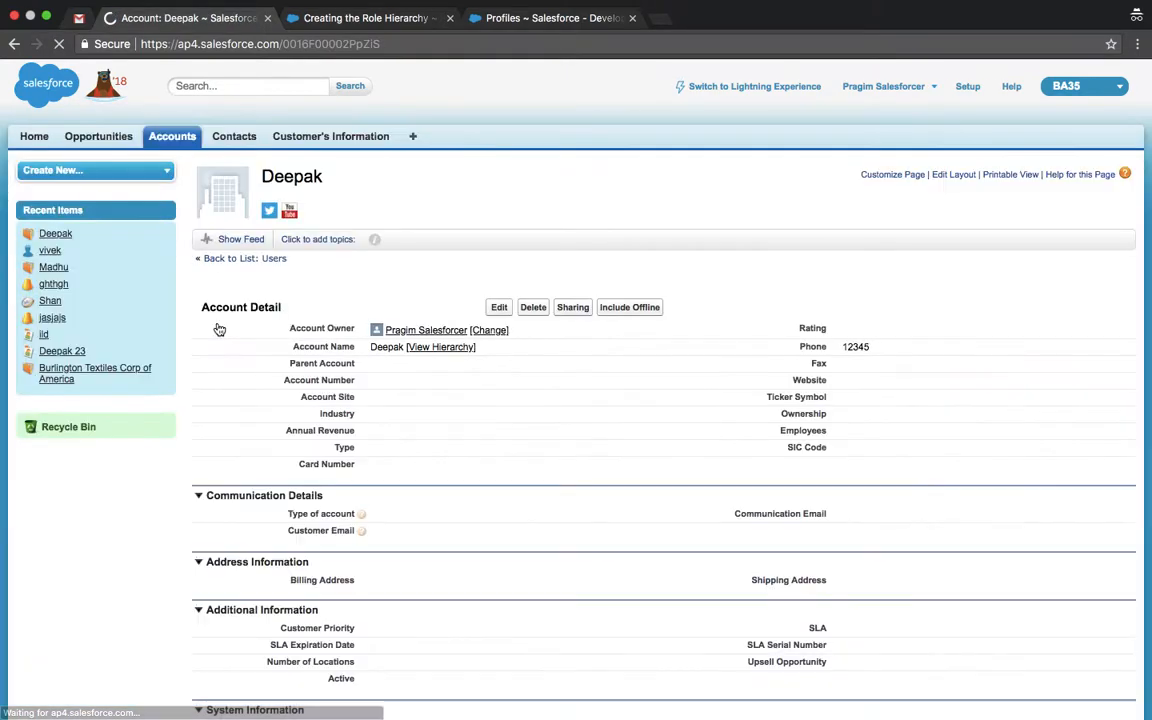
# Step: Set the account's Type to Prospect inline, then filter Setup Quick Find with 'sharing'
pyautogui.doubleClick(377, 381)
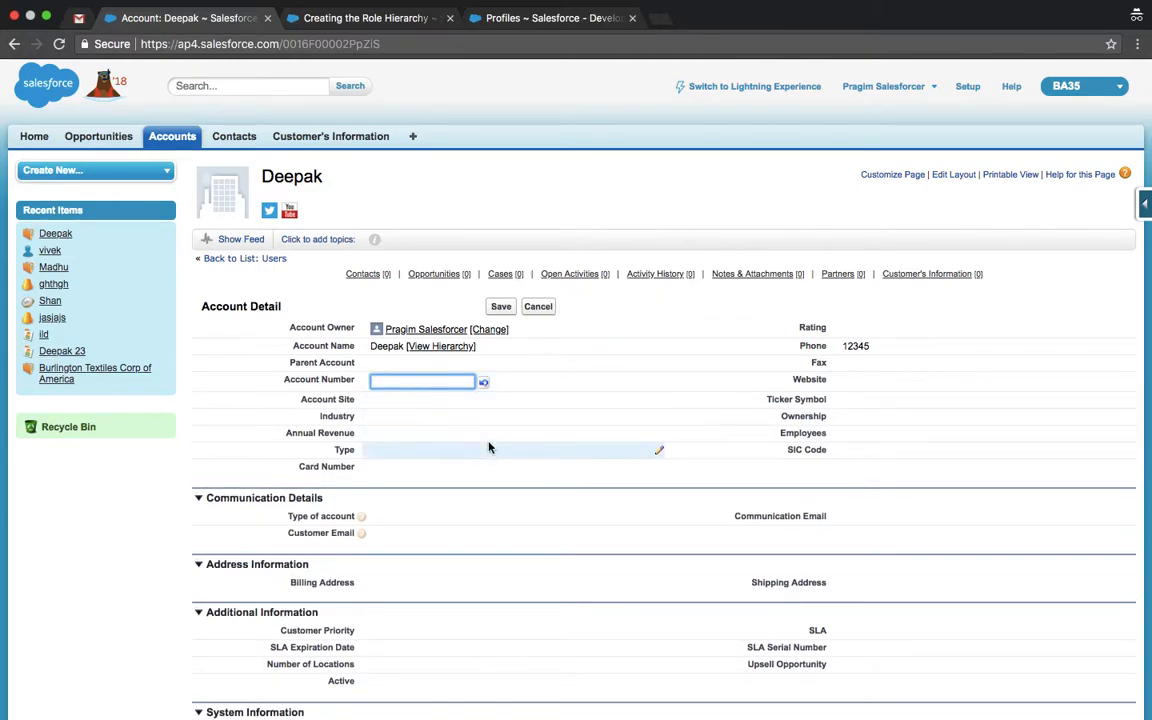
pyautogui.doubleClick(412, 450)
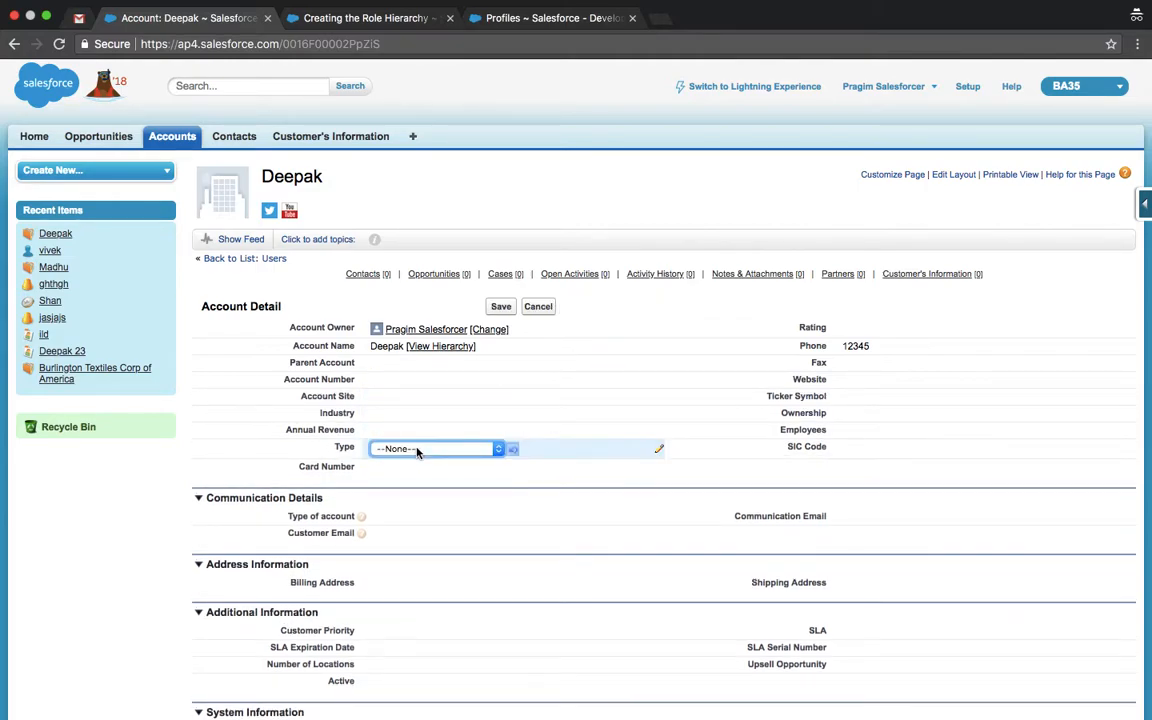
pyautogui.click(416, 450)
pyautogui.click(416, 466)
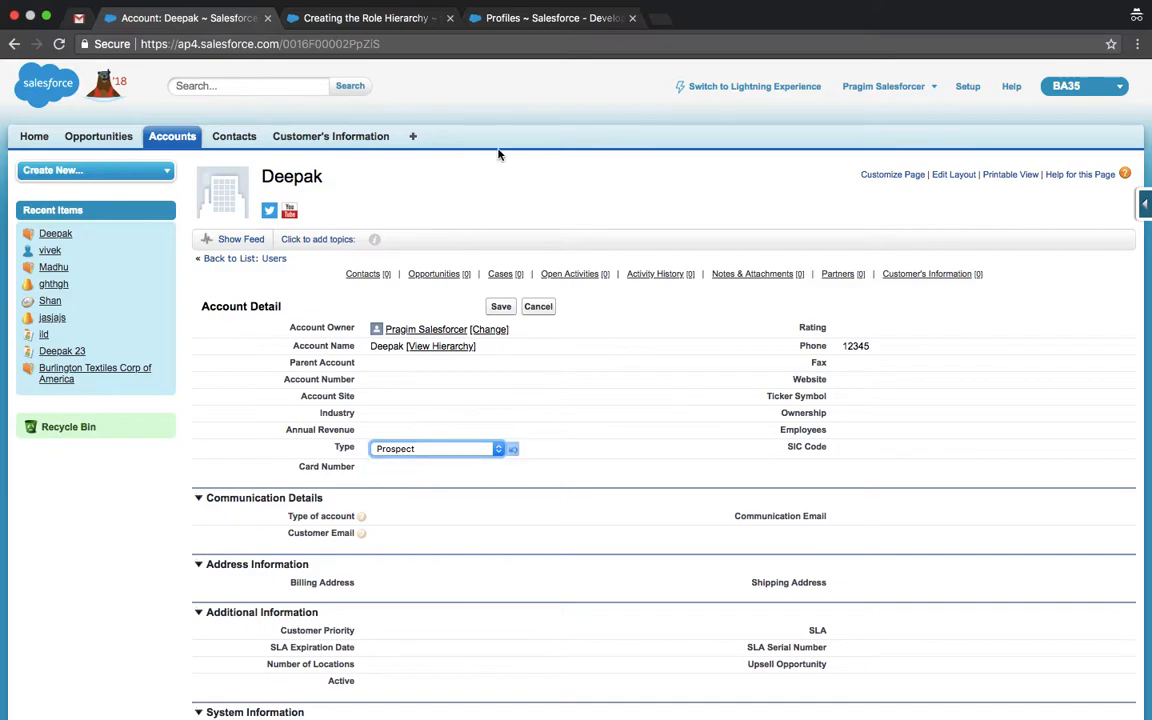
pyautogui.click(484, 20)
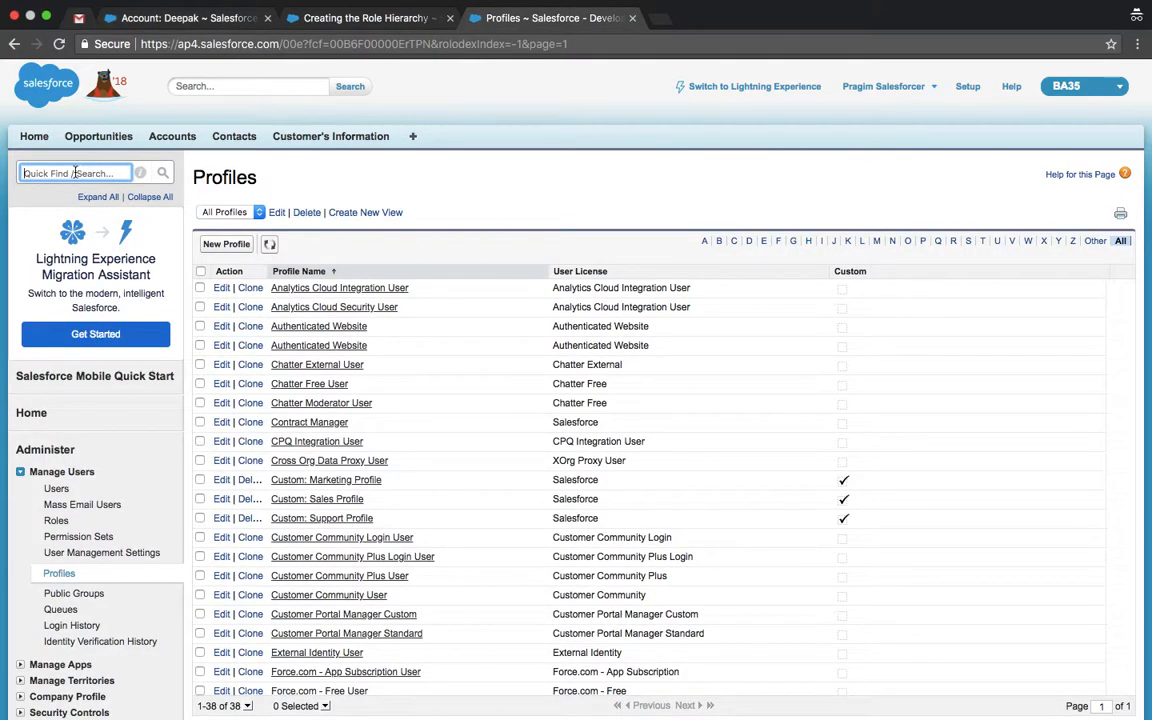
pyautogui.write('sharing')
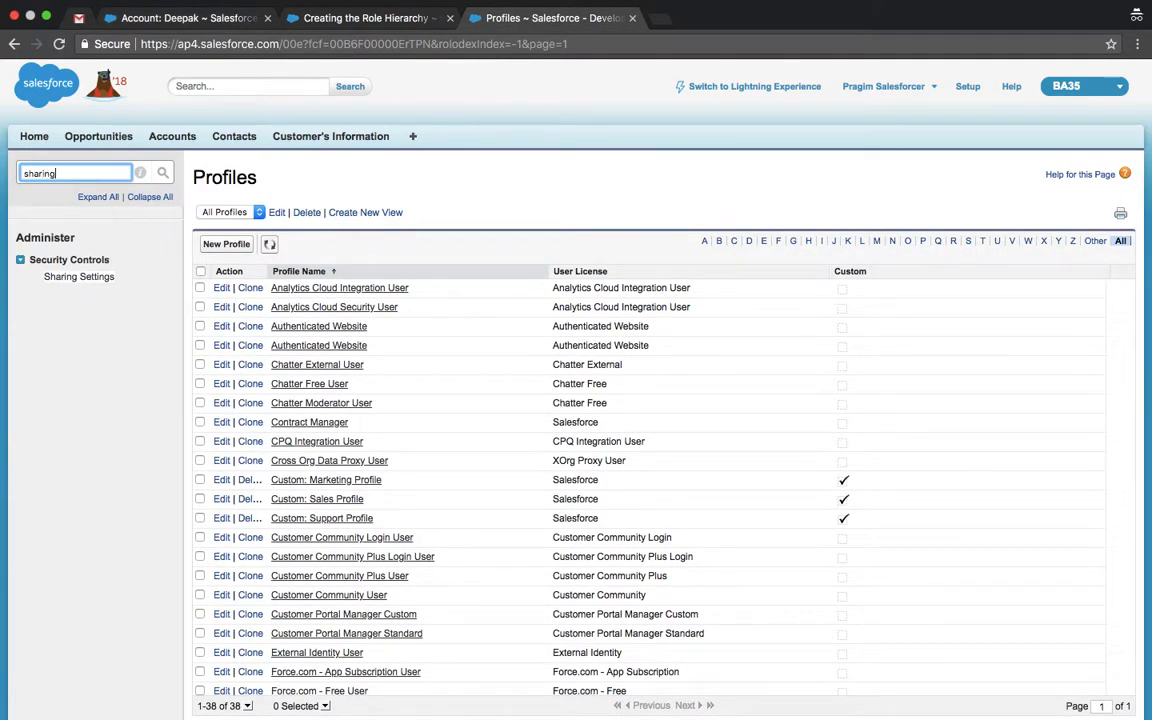
# Step: Open Sharing Settings and limit it to Accounts, showing Private defaults and no rules yet
pyautogui.click(82, 277)
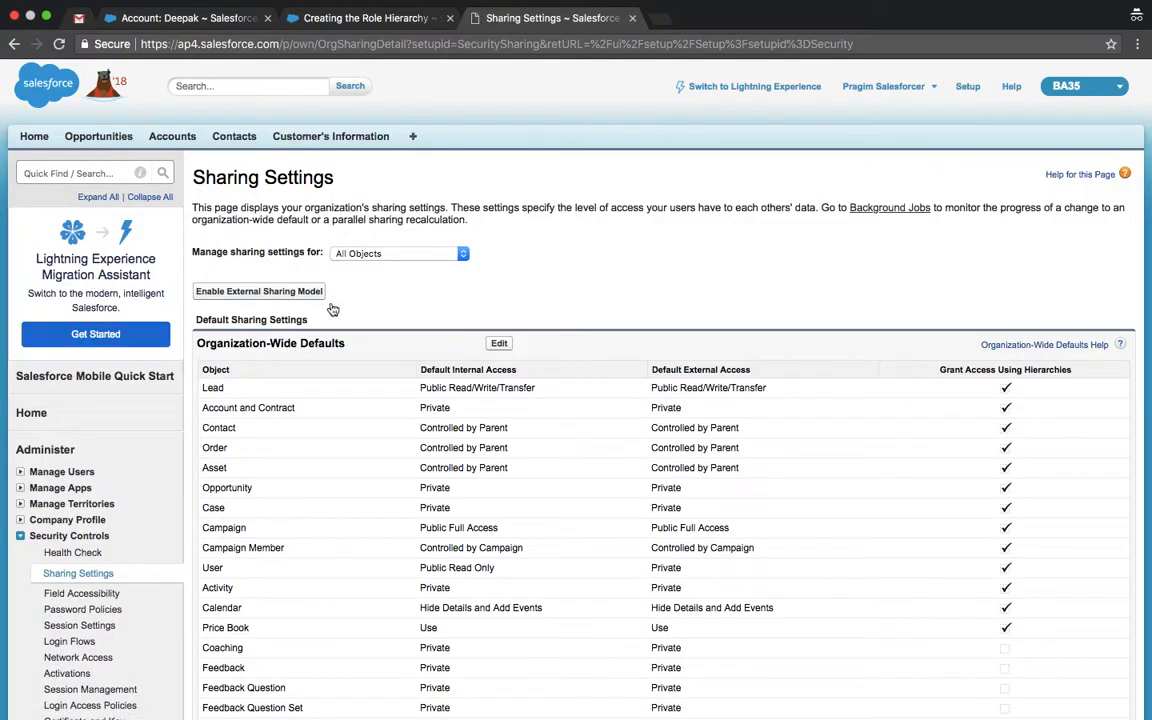
pyautogui.scroll(-8, 411, 327)
pyautogui.scroll(3, 413, 329)
pyautogui.scroll(2, 413, 329)
pyautogui.click(380, 94)
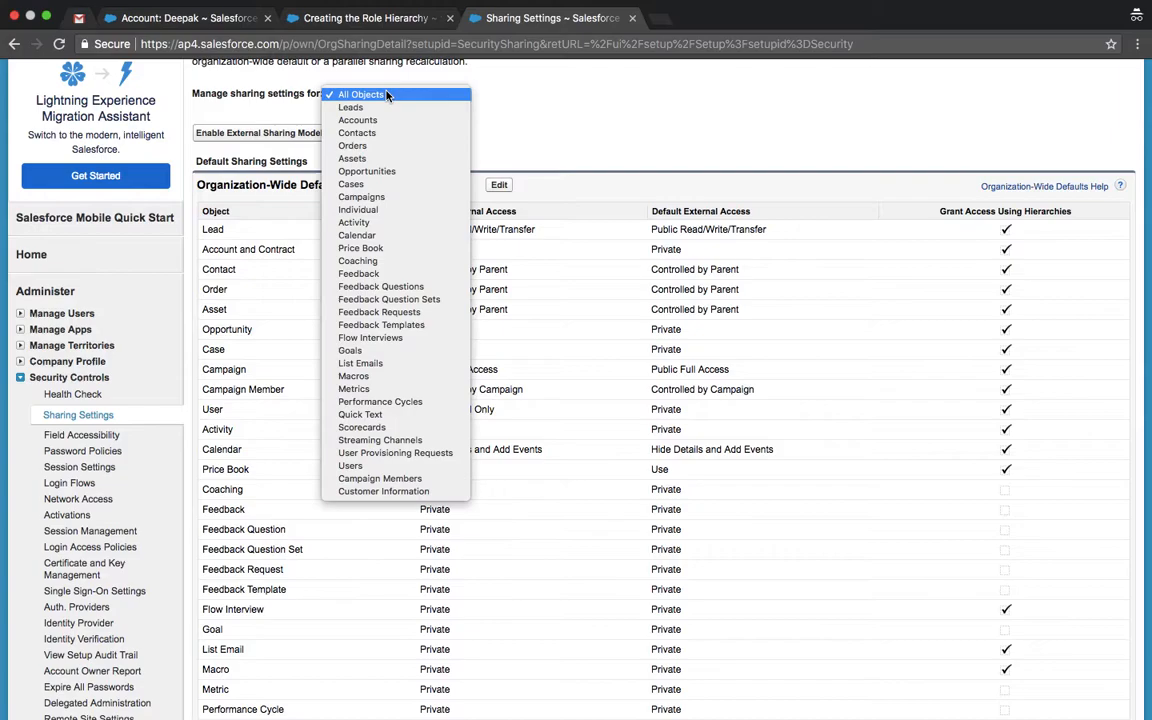
pyautogui.click(366, 121)
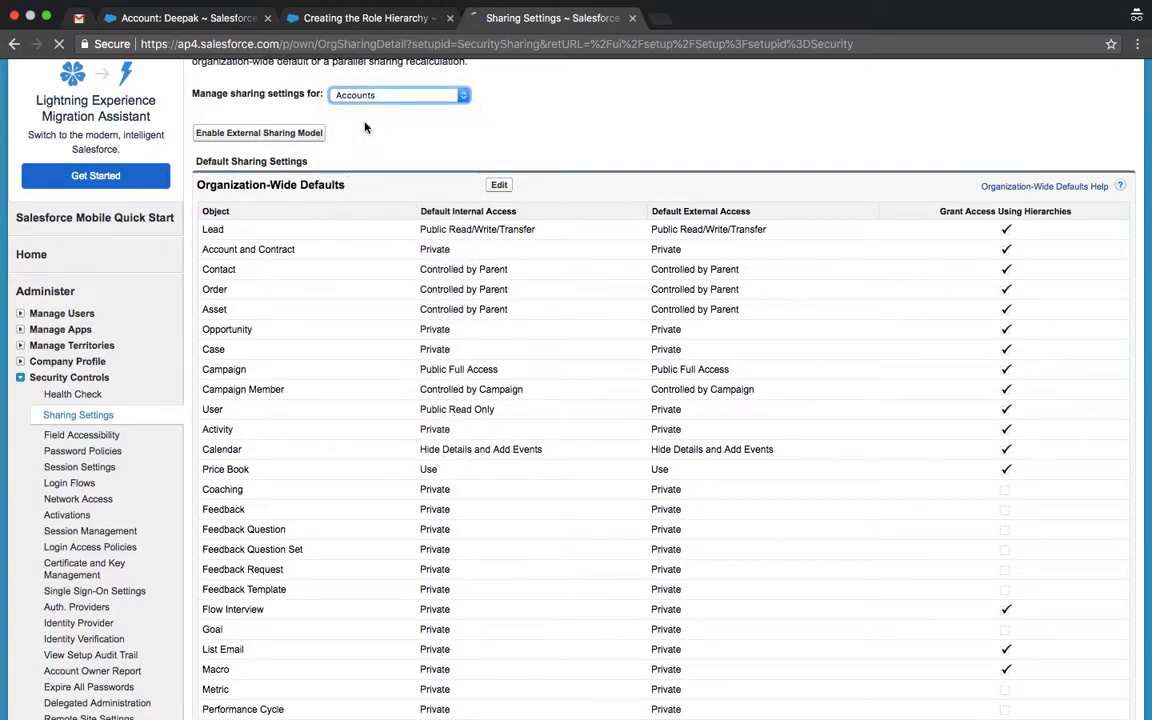
pyautogui.scroll(-2, 401, 461)
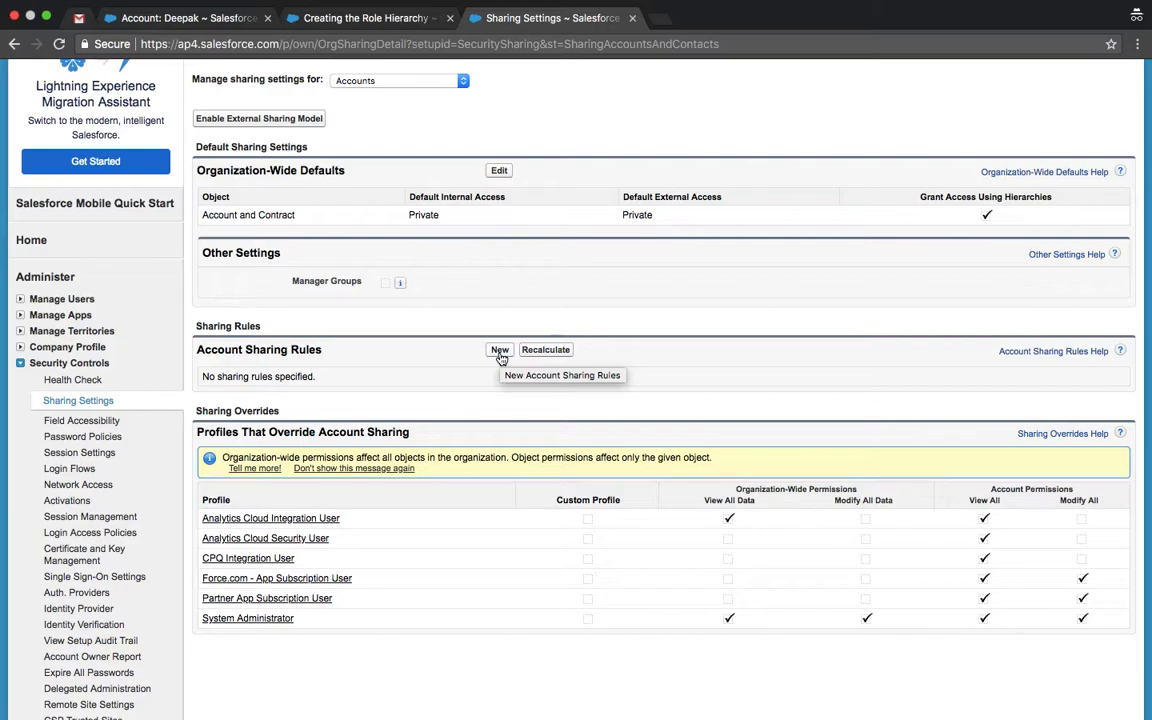
# Step: Start a new account sharing rule labelled 'type prospect'
pyautogui.click(500, 352)
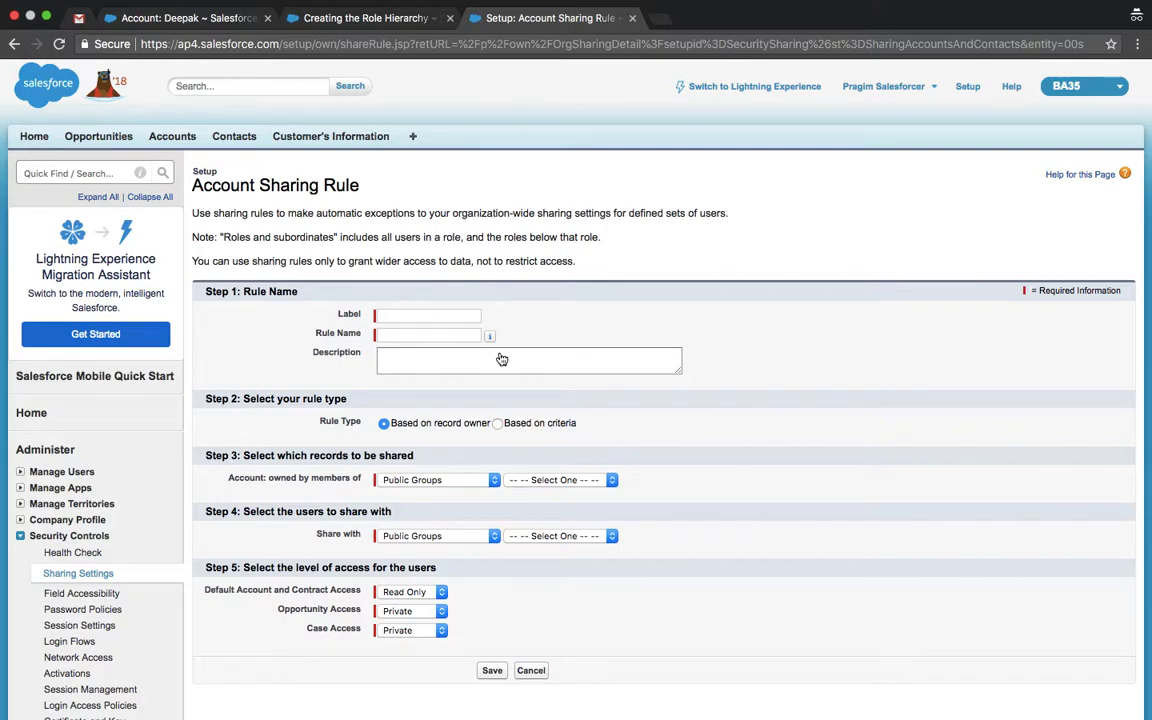
pyautogui.click(450, 317)
pyautogui.write('type prospect')
pyautogui.press('Tab')
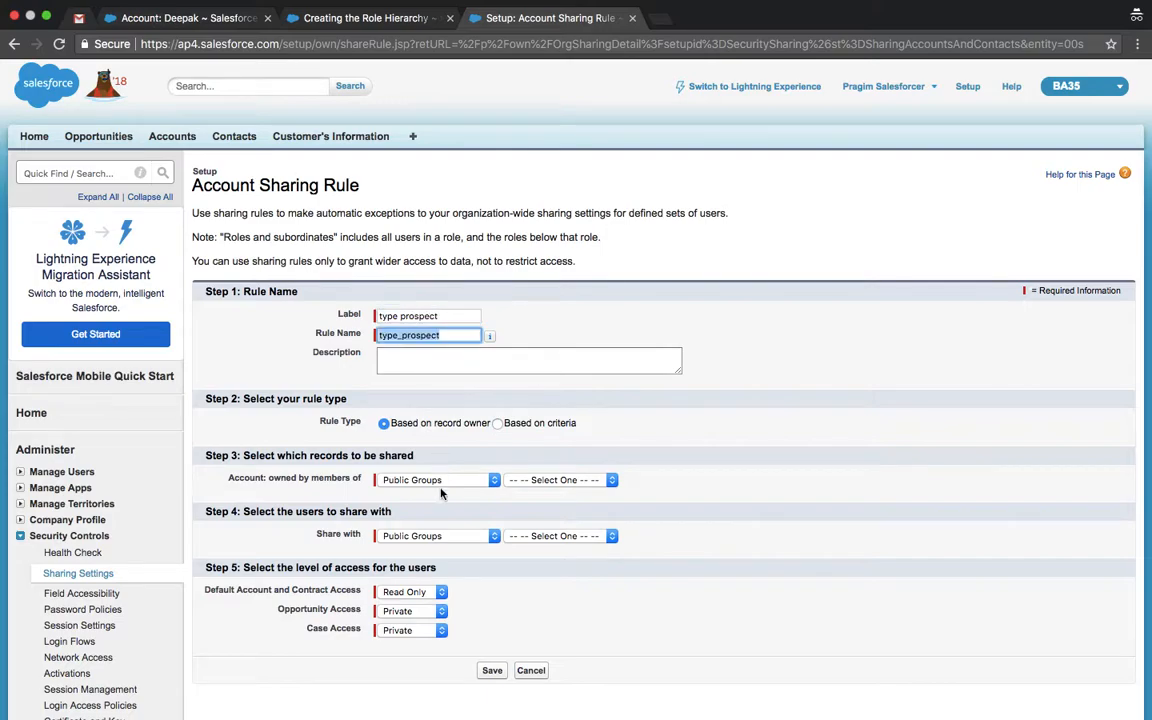
# Step: Base the rule on criteria Type equals Prospect
pyautogui.click(497, 423)
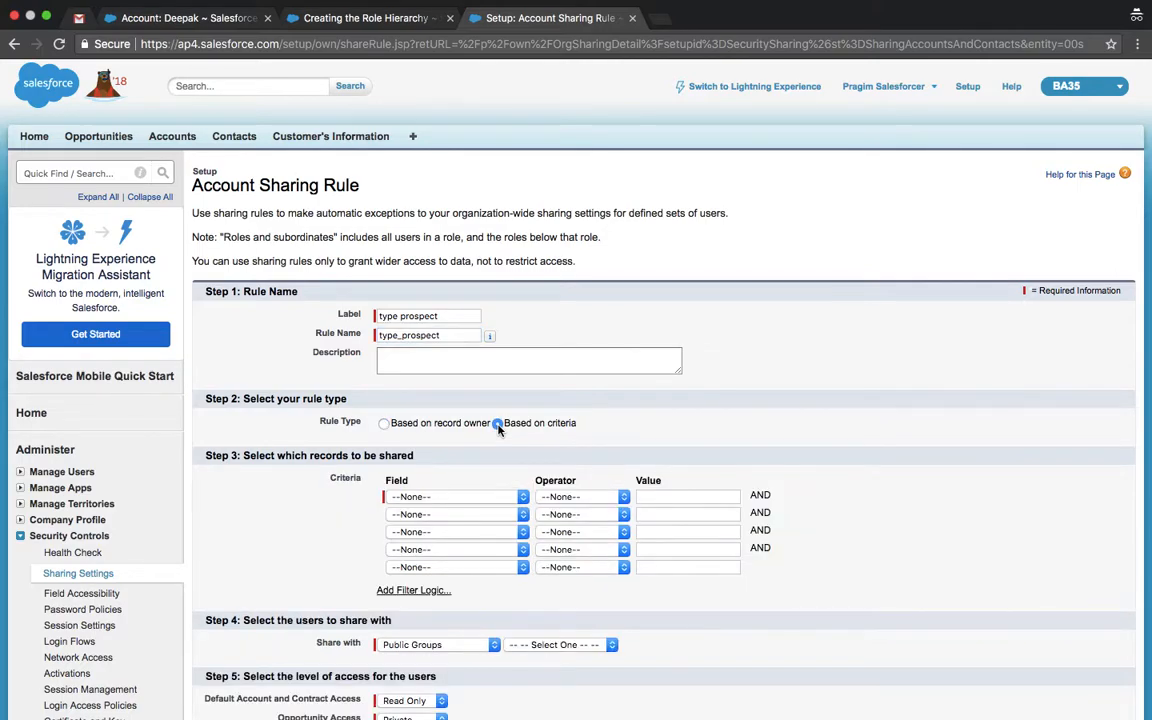
pyautogui.click(427, 497)
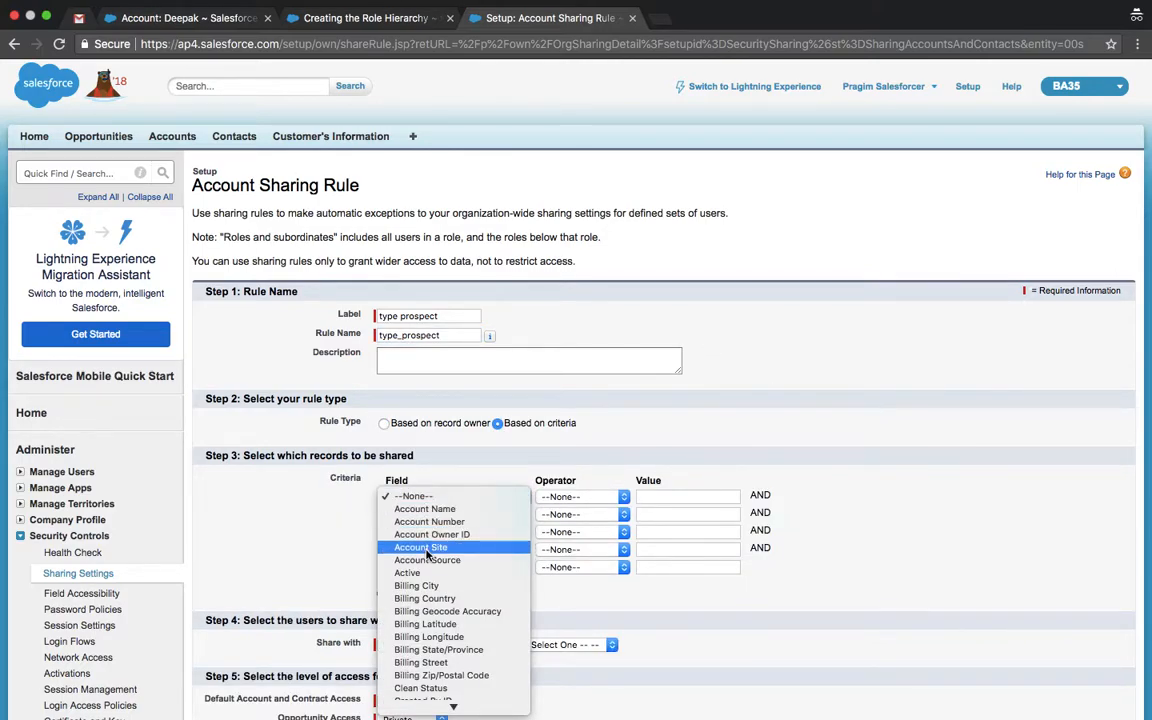
pyautogui.scroll(-2, 427, 553)
pyautogui.scroll(-10, 427, 553)
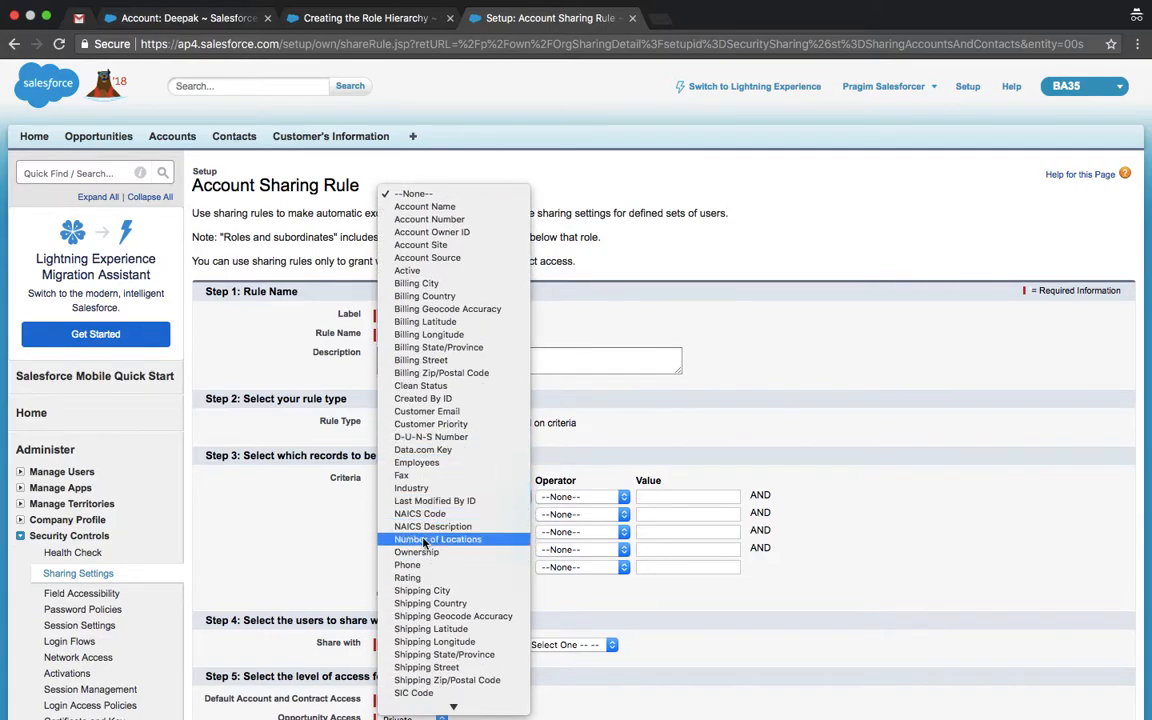
pyautogui.scroll(-5, 430, 550)
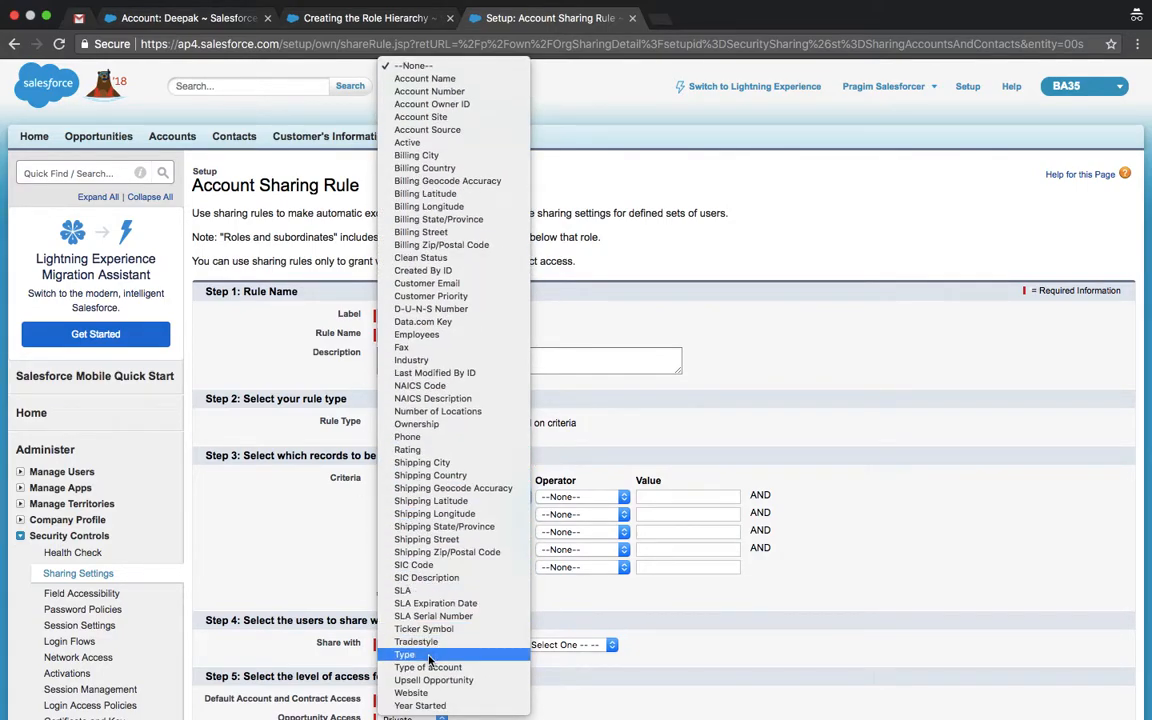
pyautogui.click(425, 654)
pyautogui.click(593, 499)
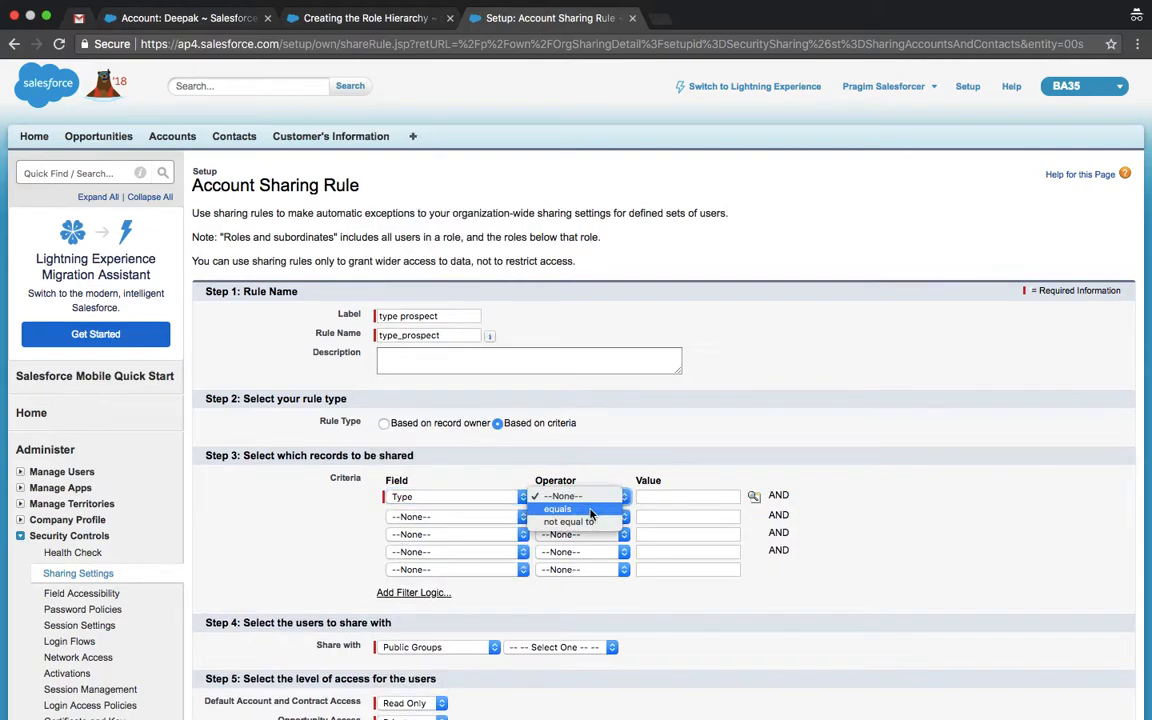
pyautogui.click(587, 514)
pyautogui.click(756, 496)
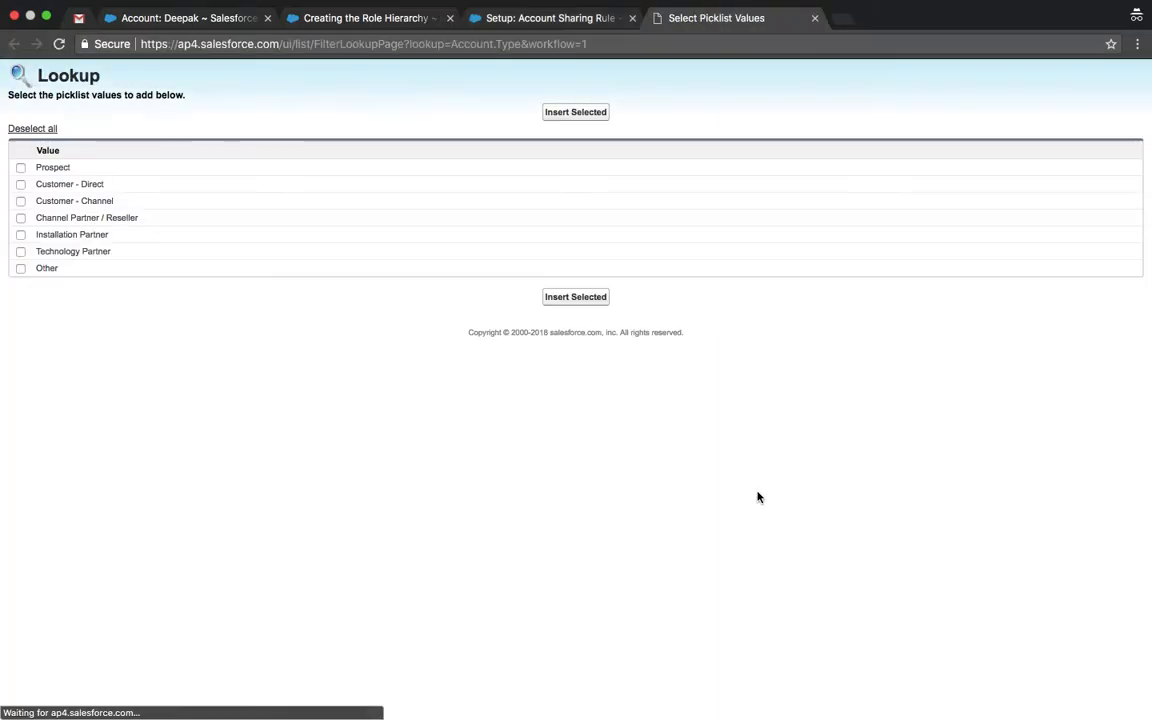
pyautogui.click(20, 168)
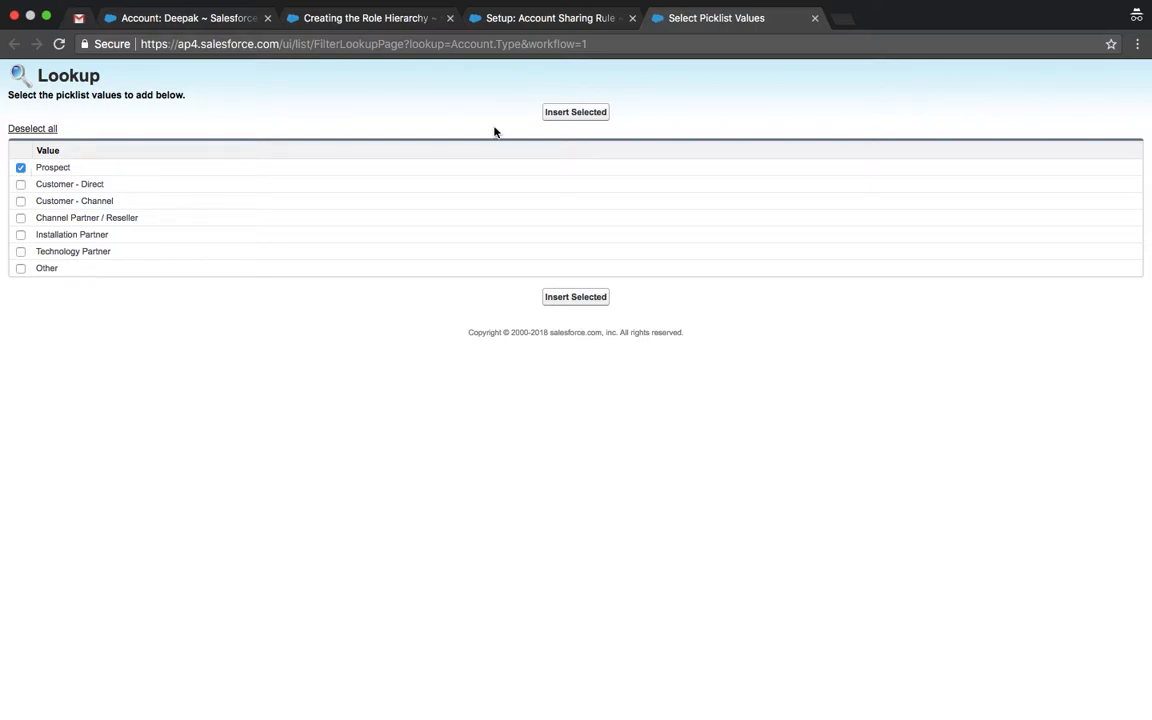
pyautogui.click(588, 113)
pyautogui.scroll(-3, 553, 450)
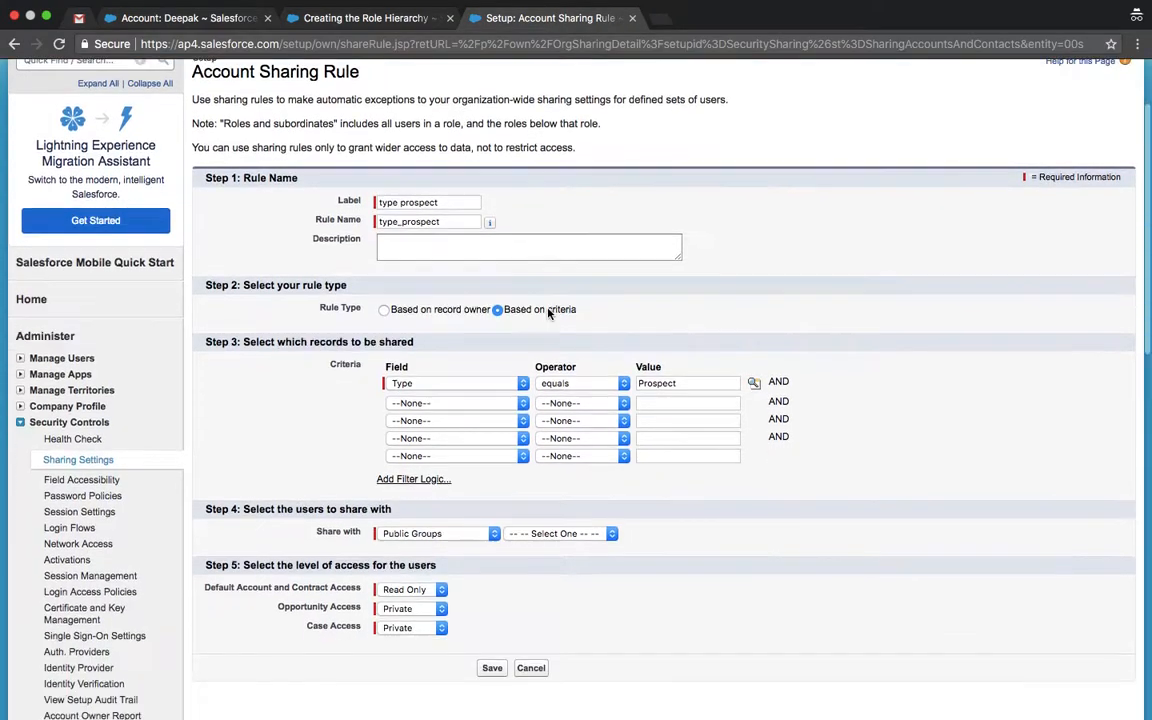
# Step: Share matching accounts with Role CFO at Read/Write, save, and confirm the recalculation
pyautogui.click(463, 503)
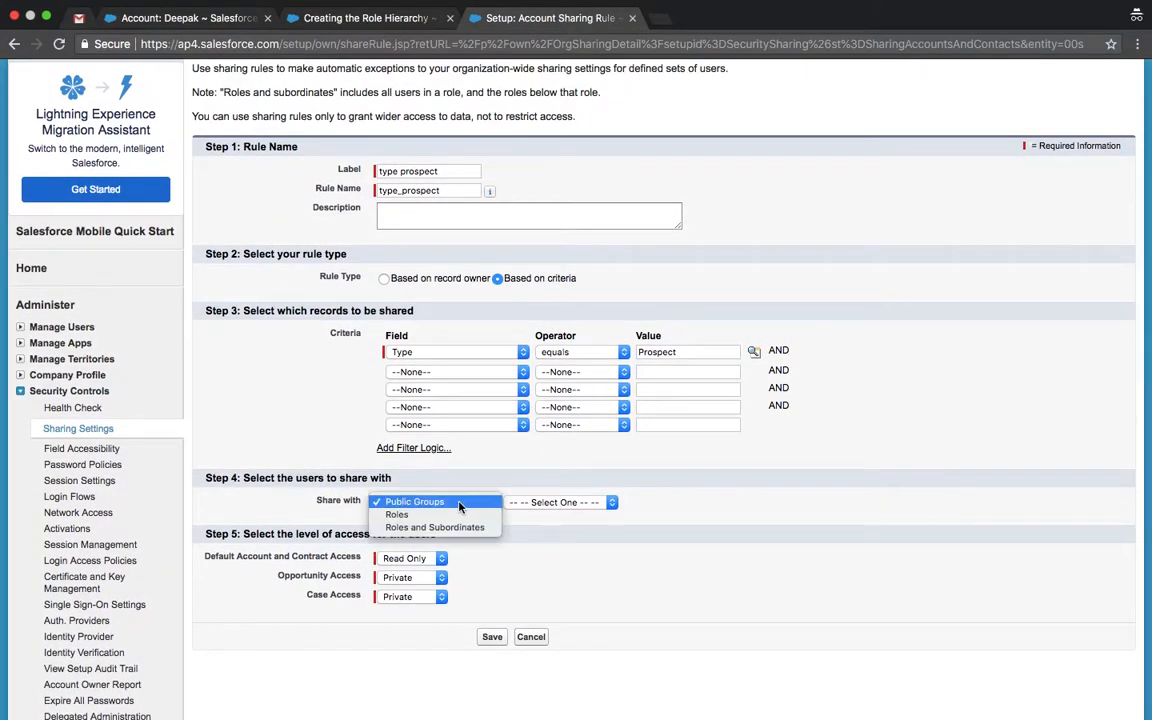
pyautogui.click(400, 514)
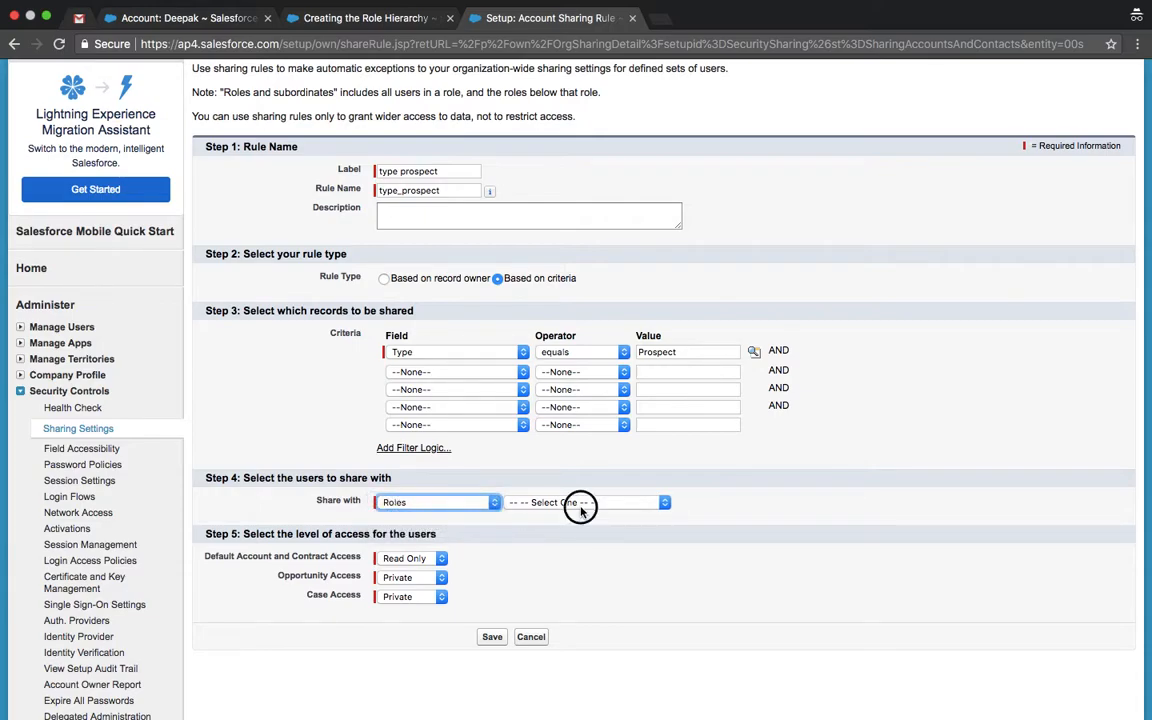
pyautogui.click(580, 508)
pyautogui.click(549, 531)
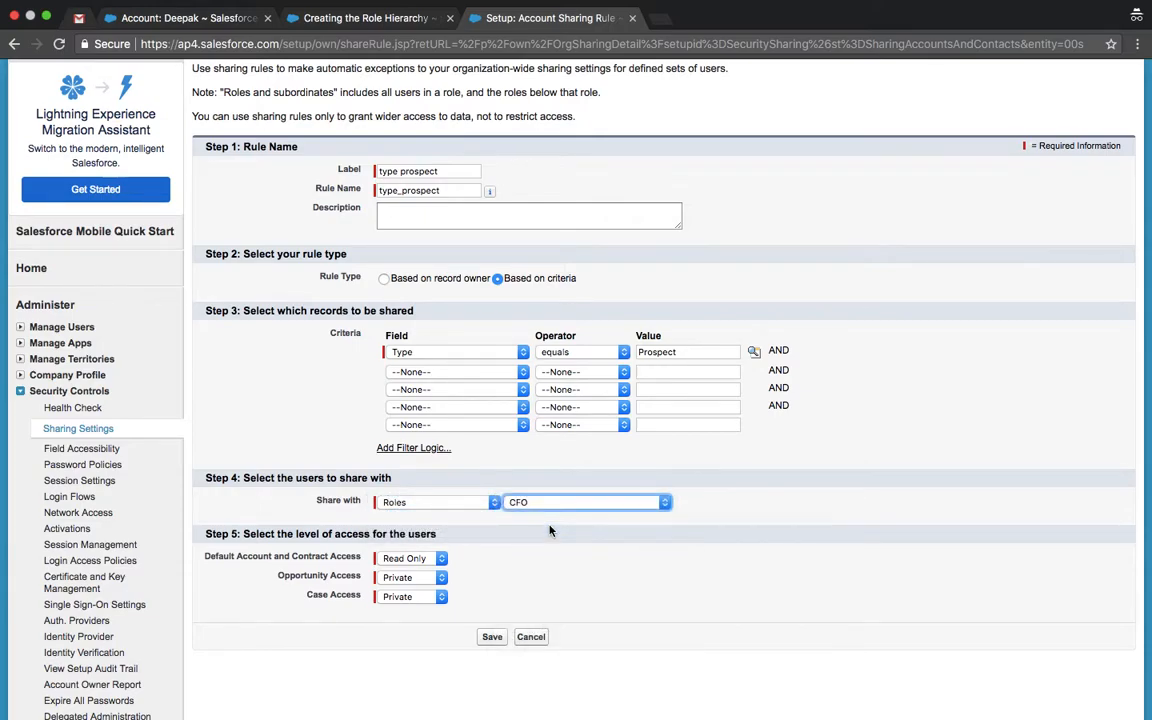
pyautogui.click(410, 563)
pyautogui.click(412, 572)
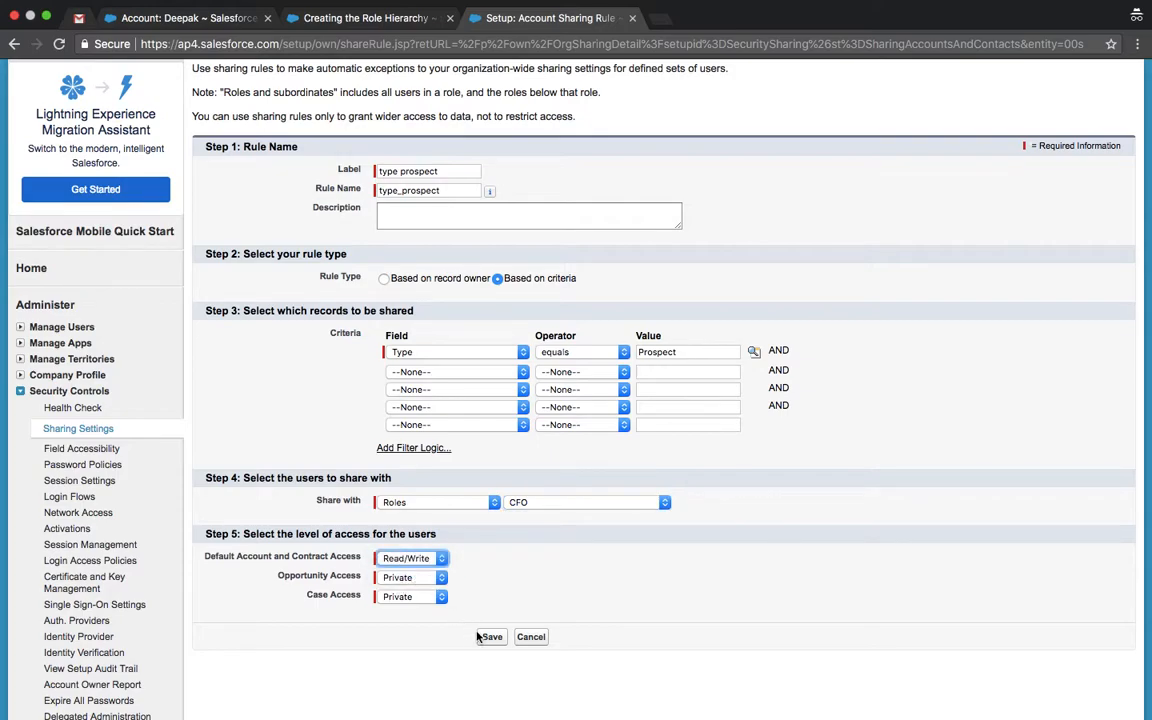
pyautogui.click(491, 637)
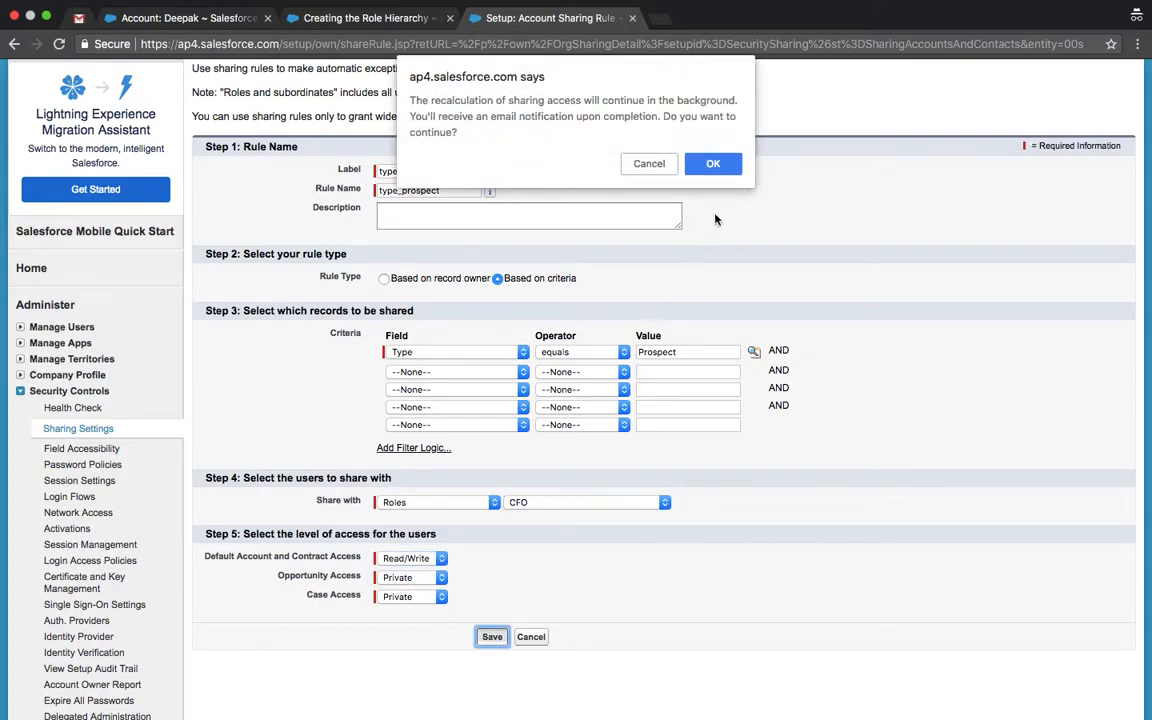
pyautogui.click(713, 164)
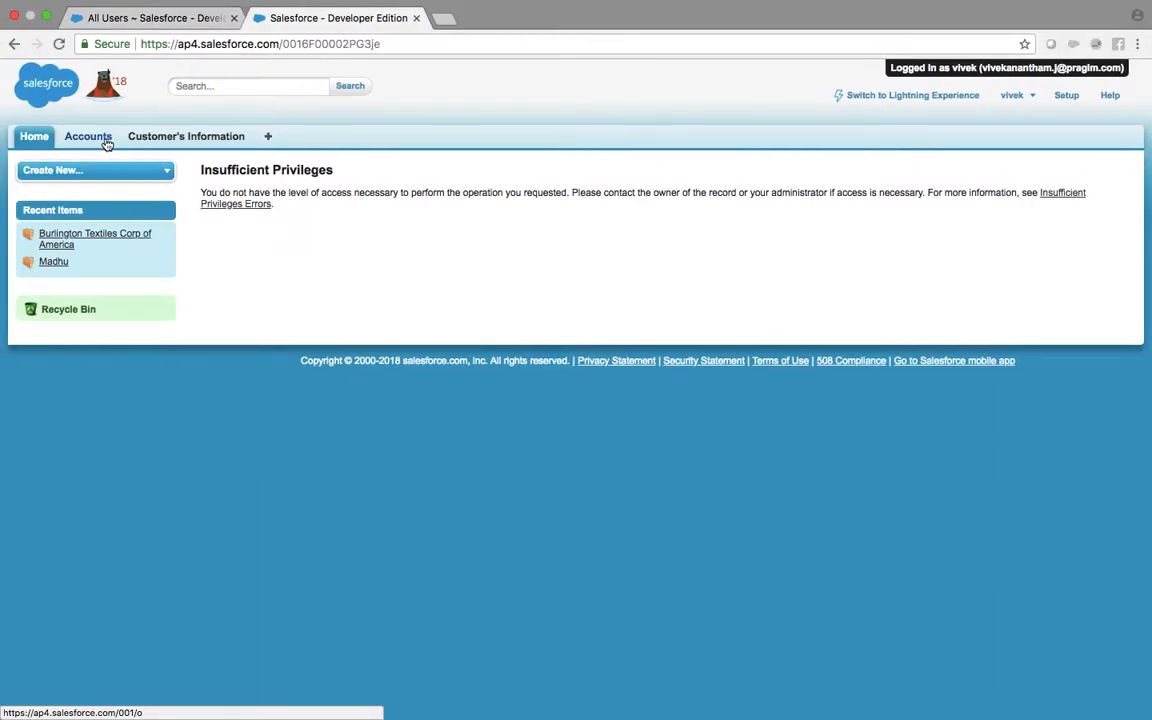
# Step: Save the account as Prospect and confirm it appears in the CFO user's All Accounts list
pyautogui.click(106, 142)
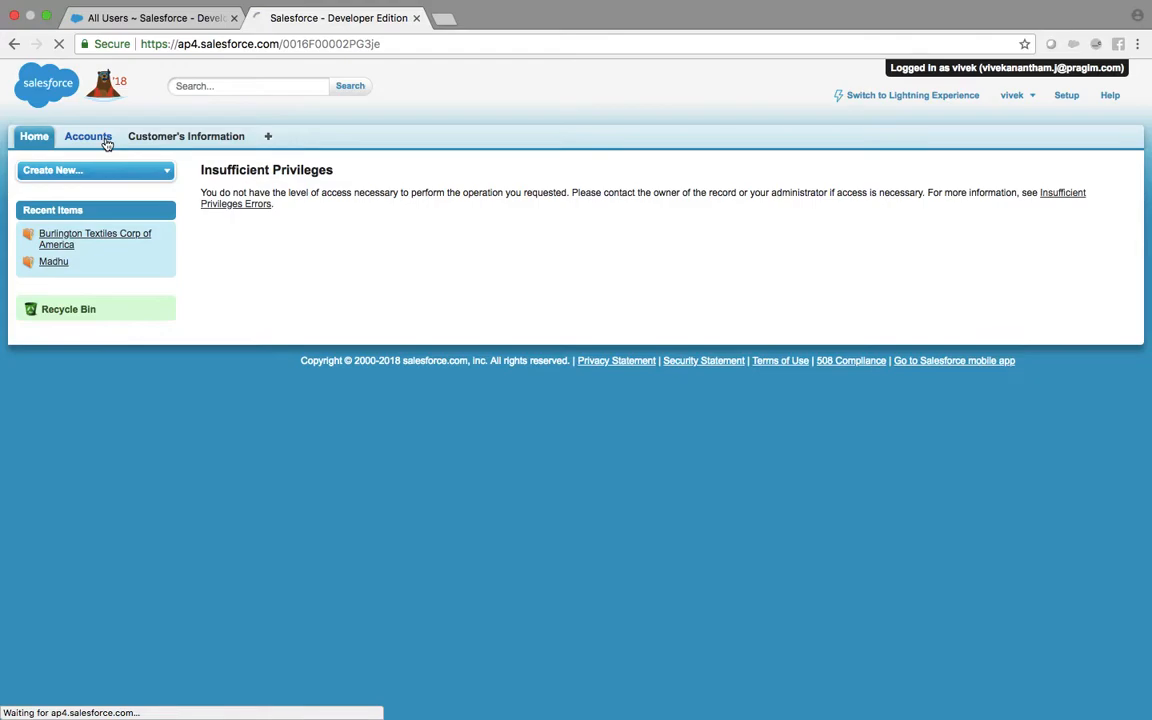
pyautogui.click(411, 216)
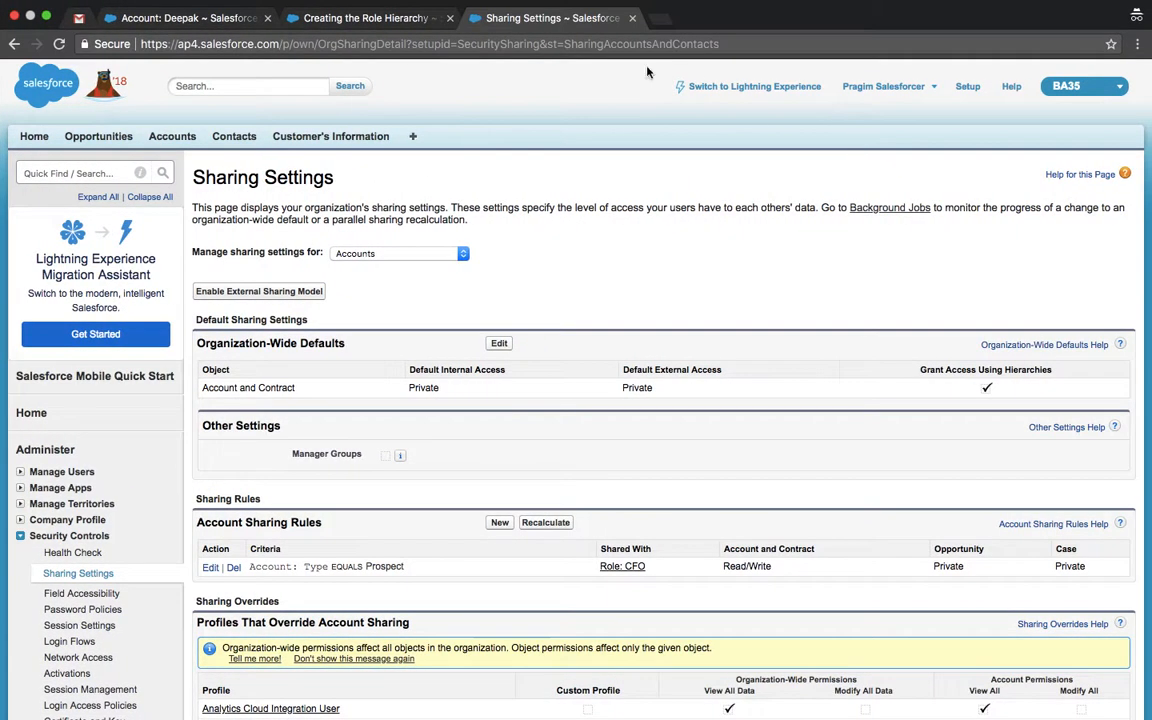
pyautogui.click(177, 26)
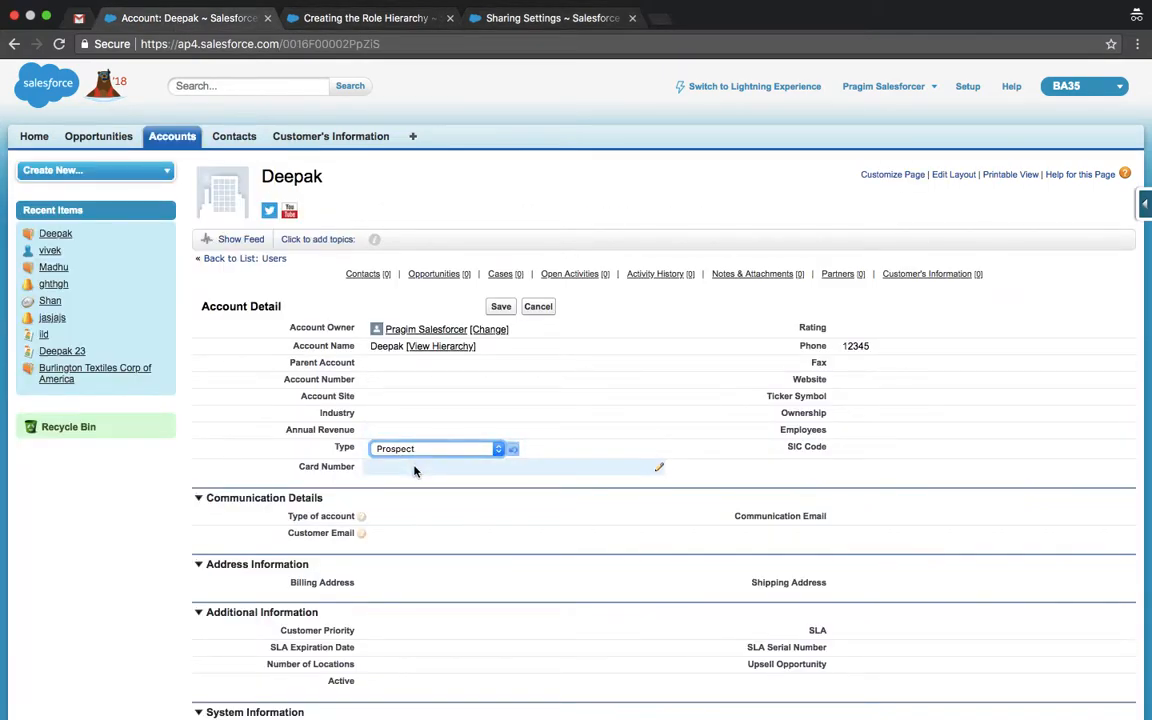
pyautogui.click(501, 307)
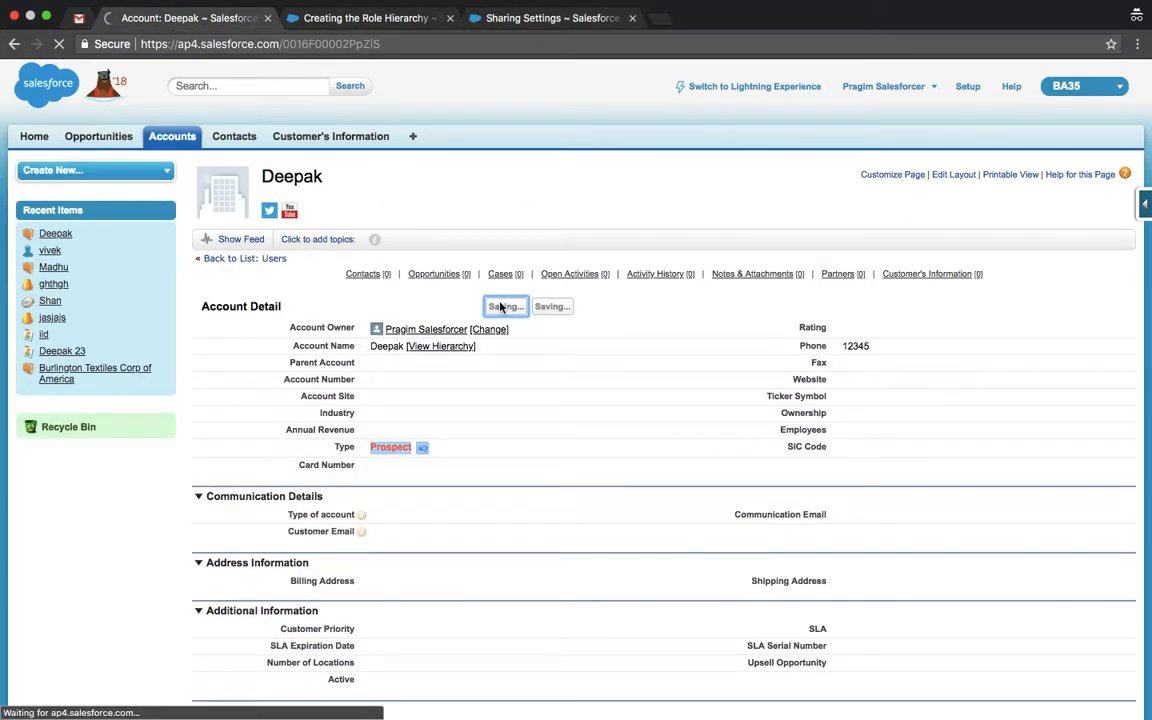
pyautogui.hotkey('ctrl', 'Left')
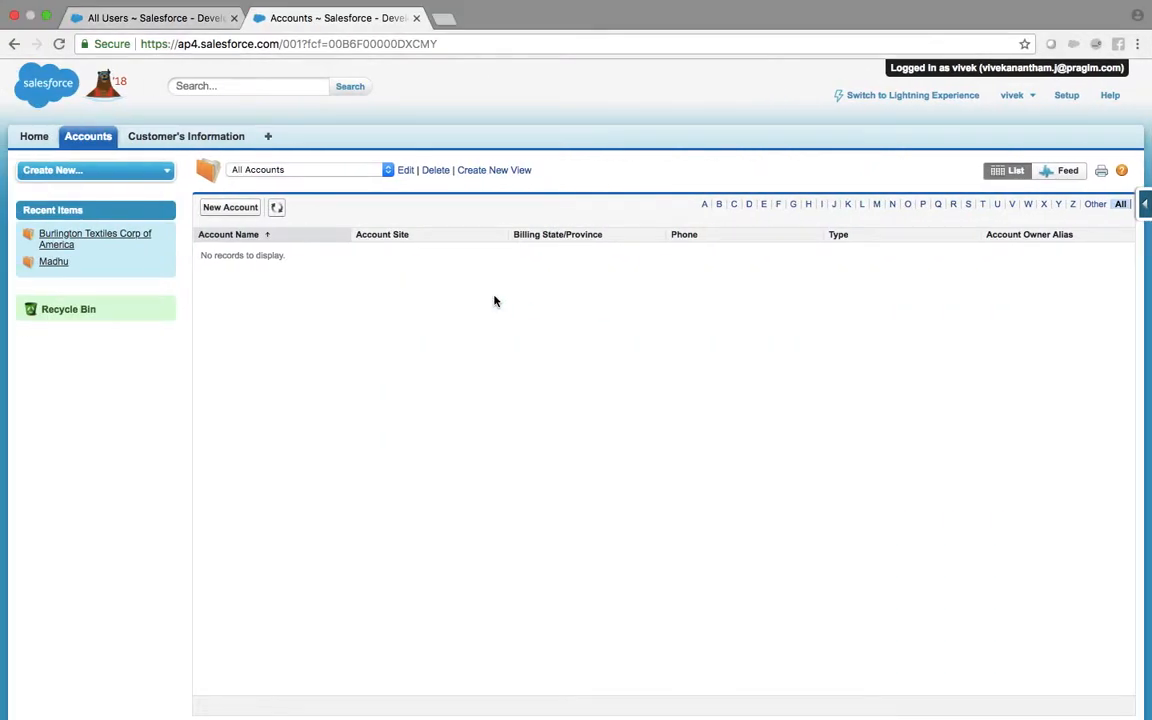
pyautogui.click(277, 209)
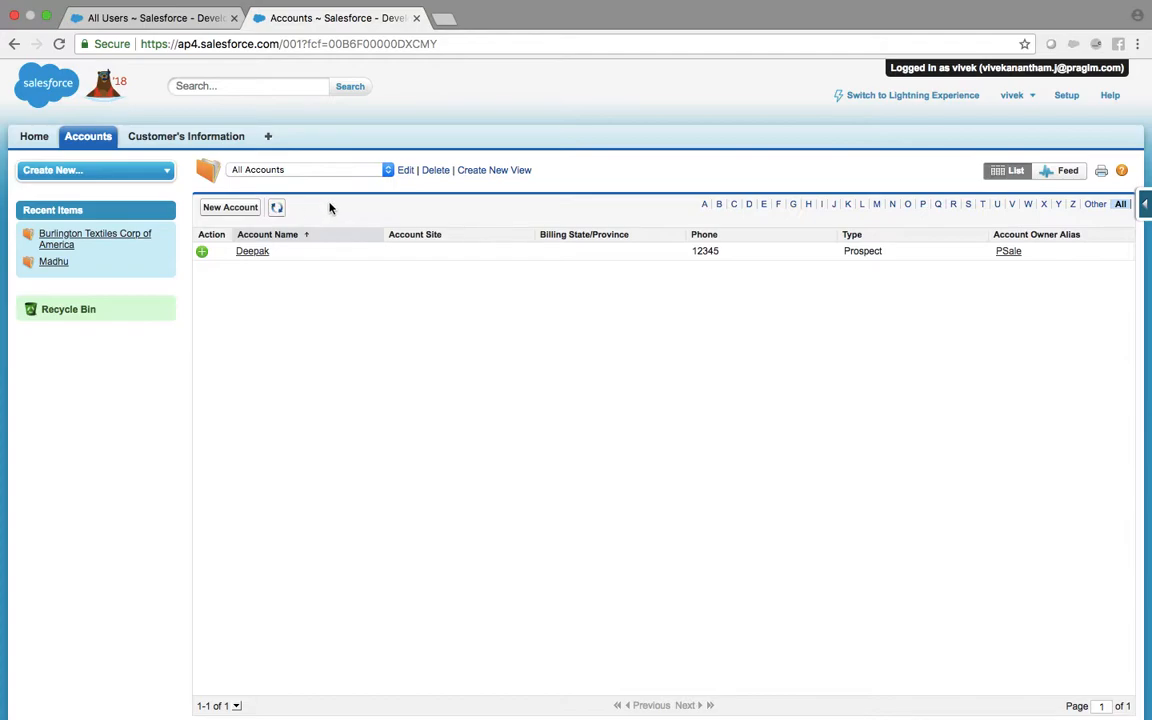
pyautogui.hotkey('ctrl', 'Right')
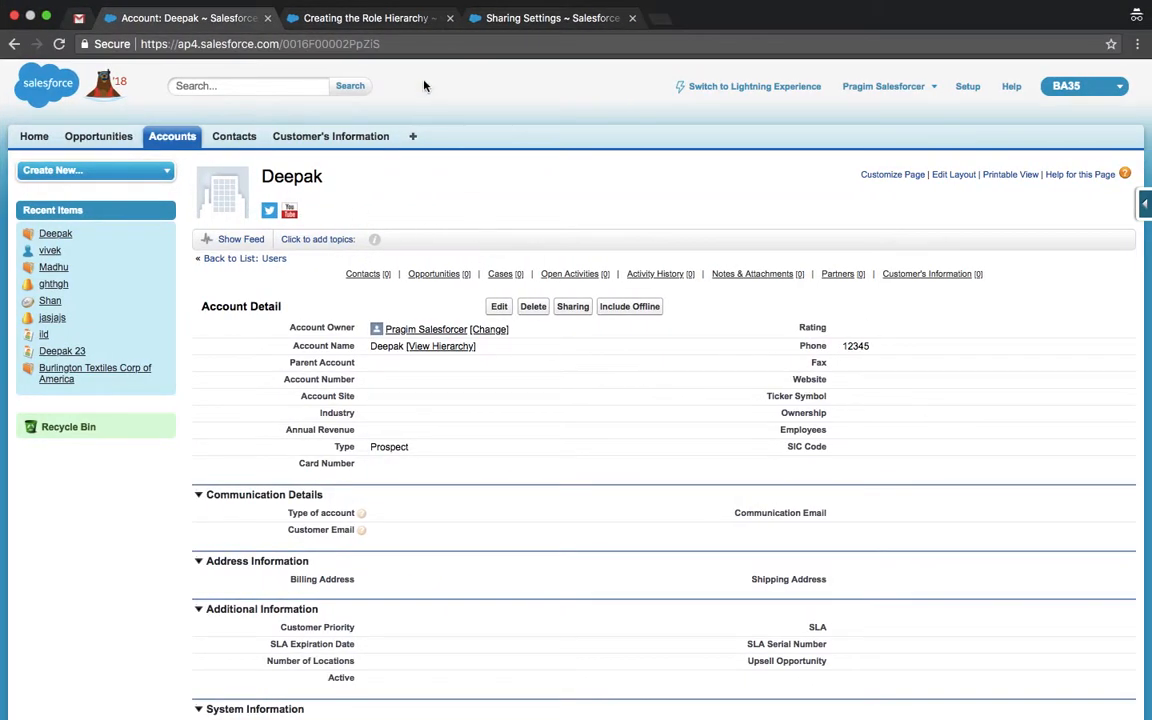
pyautogui.click(529, 18)
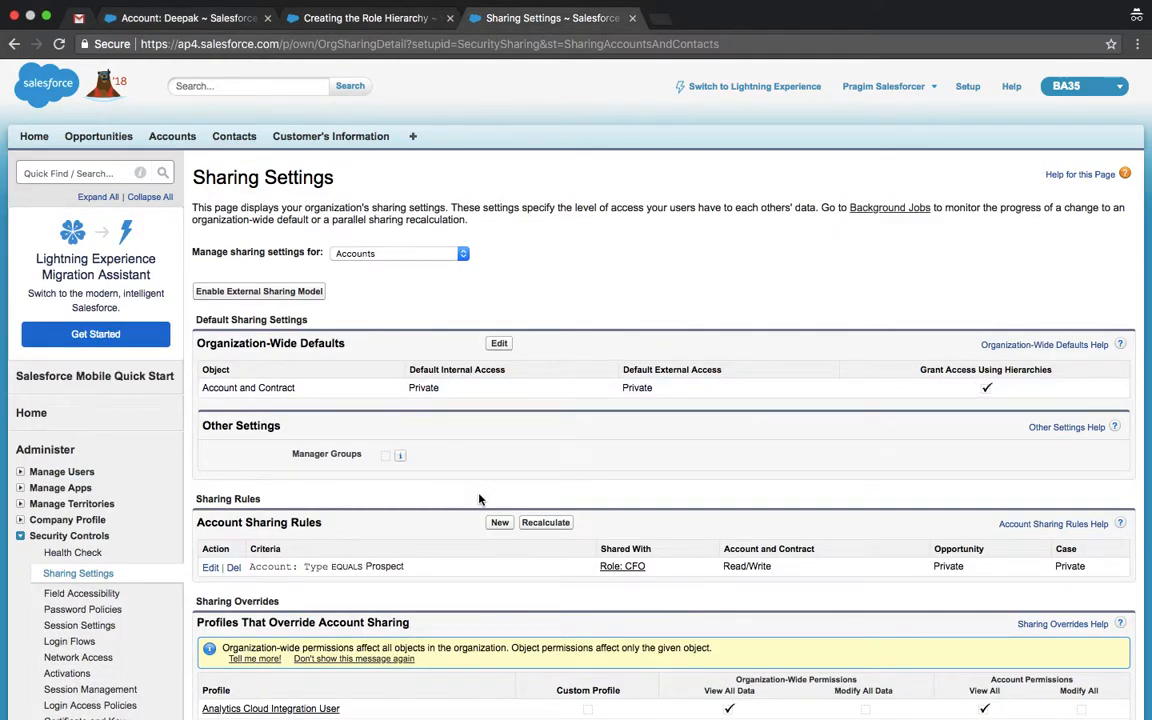
# Step: Start a new account sharing rule labelled 'Role Based Sharing'
pyautogui.click(496, 523)
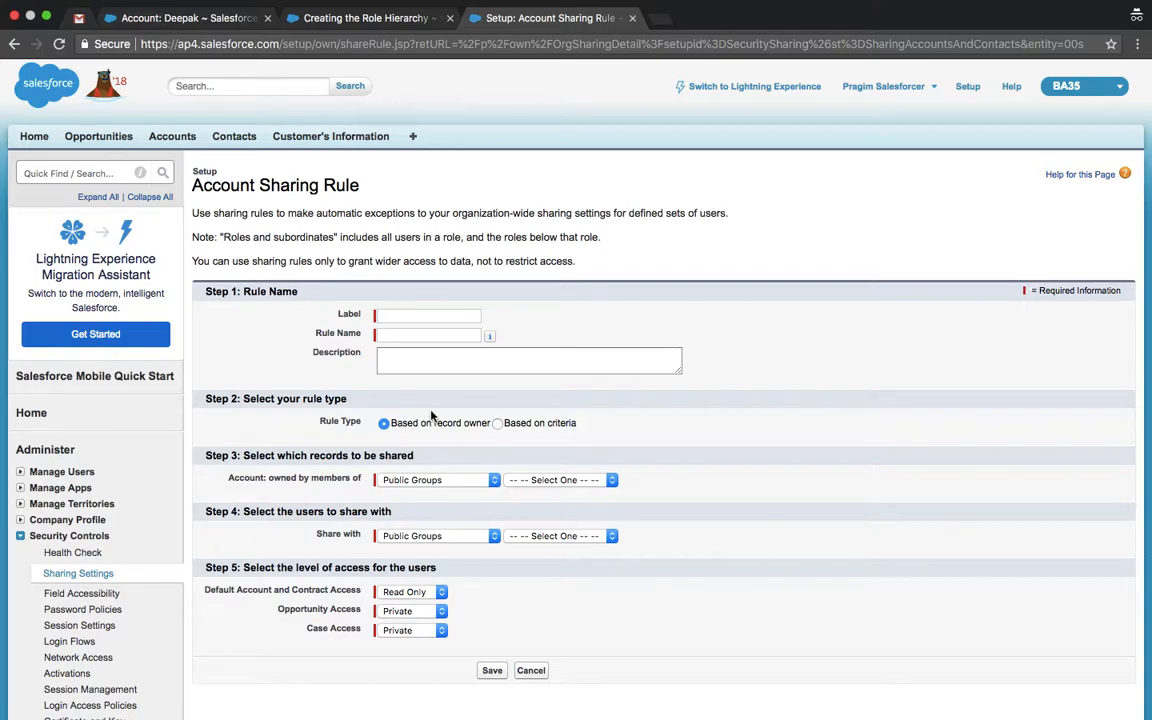
pyautogui.click(397, 316)
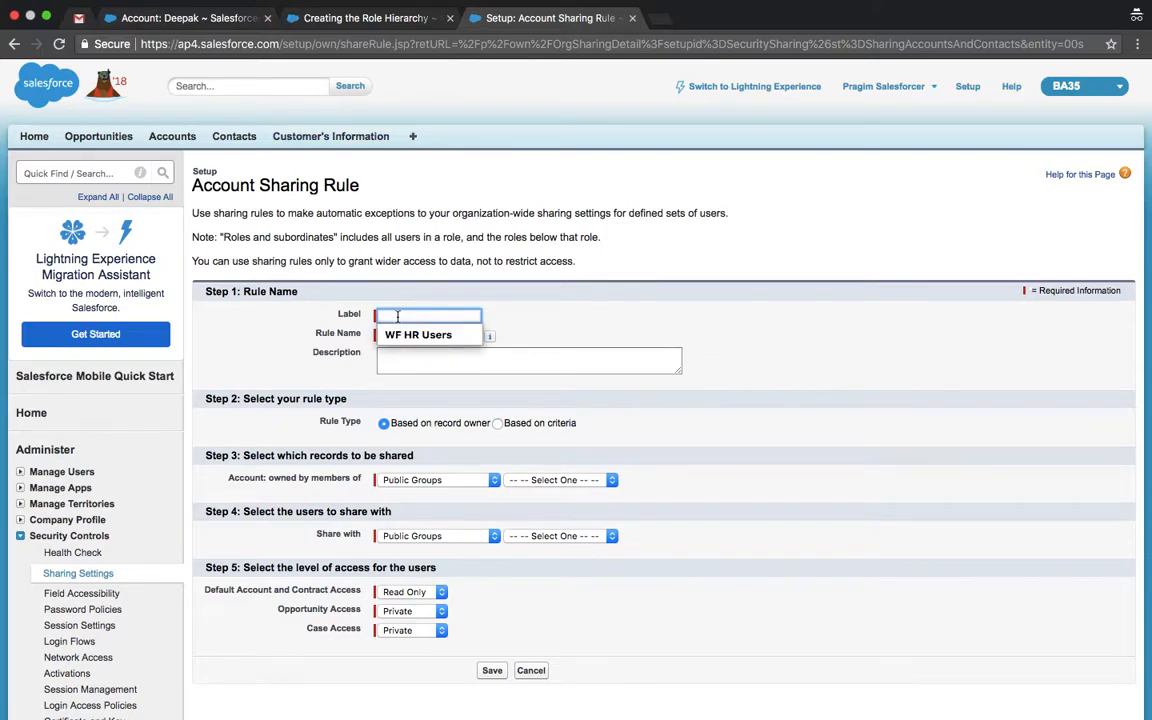
pyautogui.write('Role Ba')
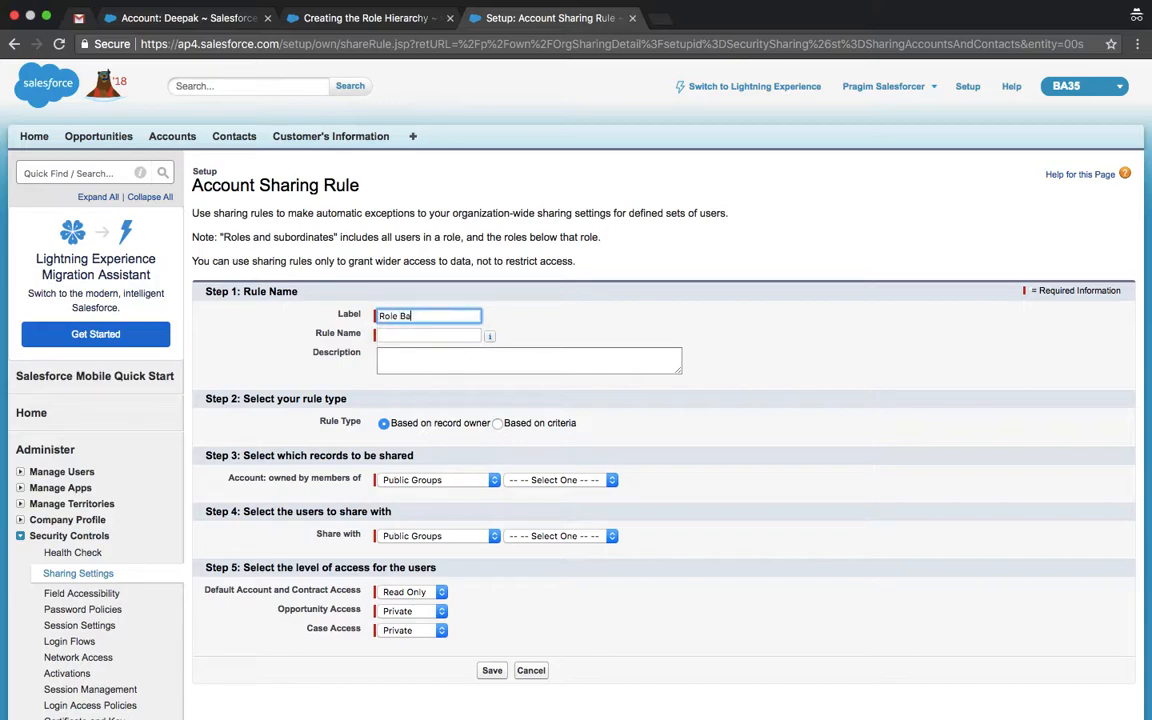
pyautogui.write('sed Sharing')
pyautogui.press('Tab')
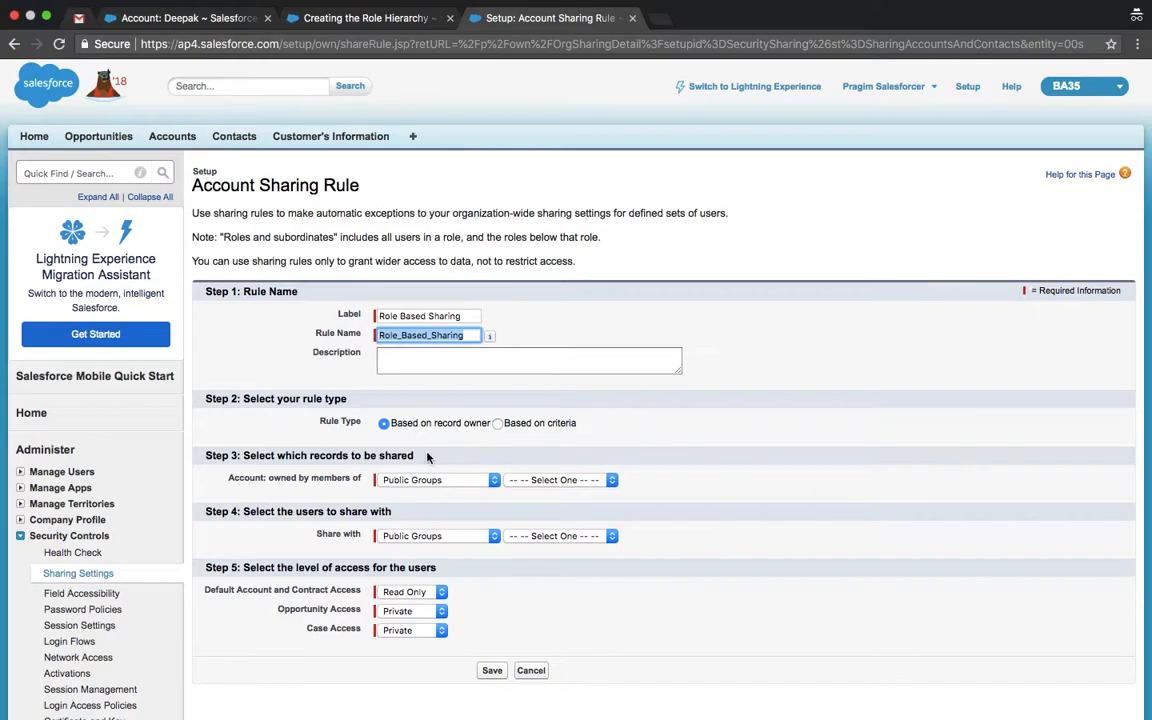
# Step: Share accounts owned by Role CFO with Role Director, Direct Sales, save, and confirm
pyautogui.click(459, 487)
pyautogui.click(405, 492)
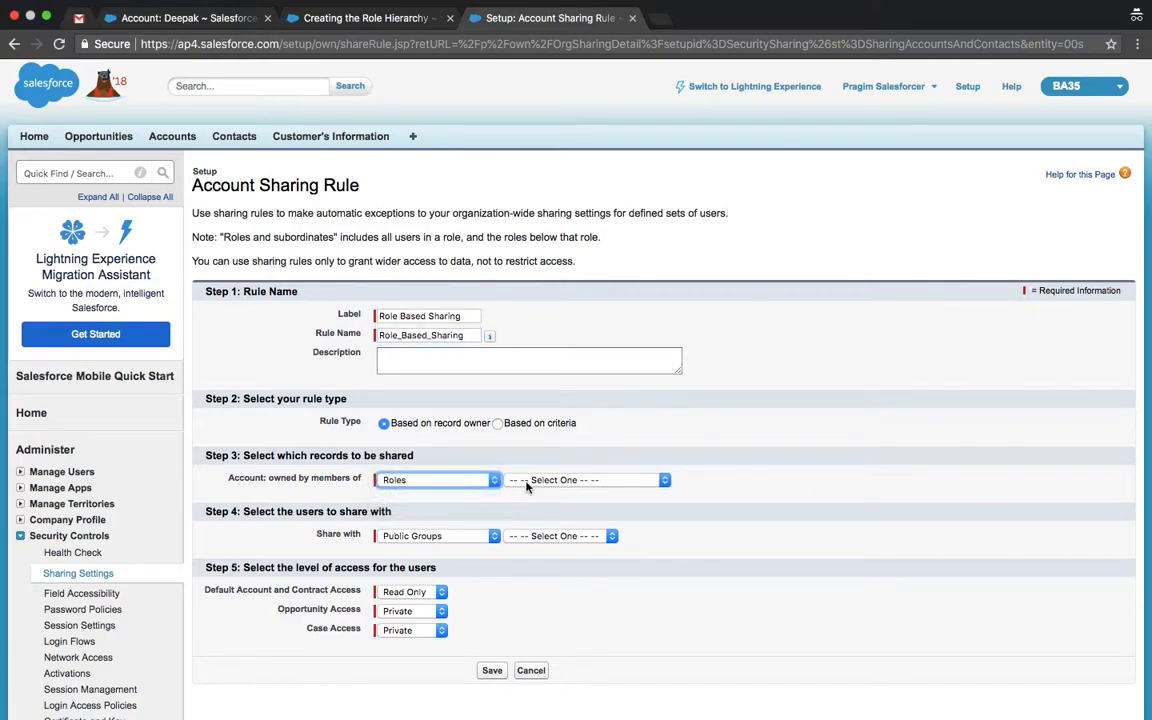
pyautogui.click(565, 481)
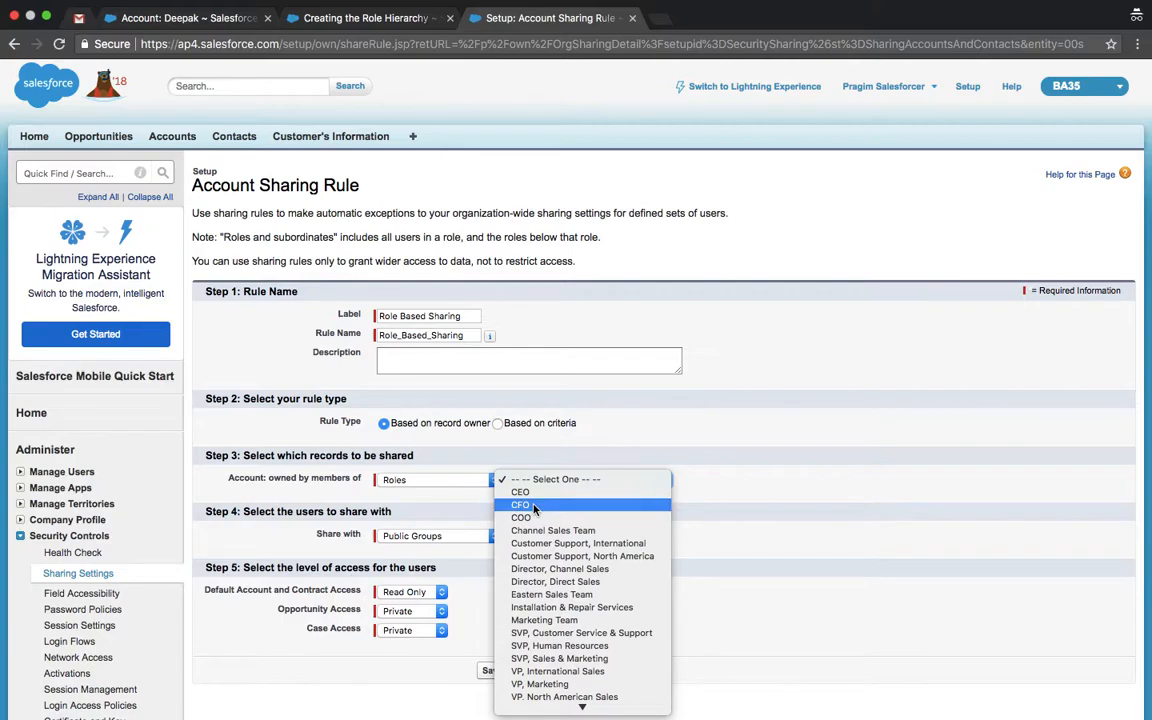
pyautogui.click(521, 505)
pyautogui.click(494, 536)
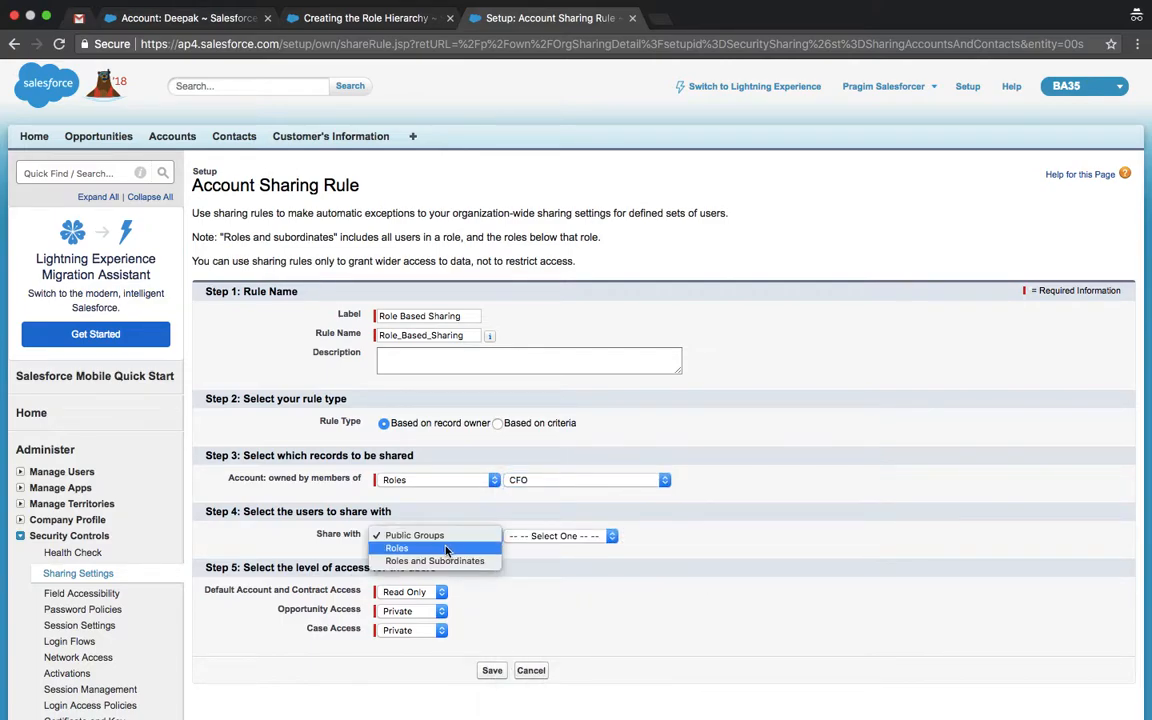
pyautogui.click(557, 548)
pyautogui.click(557, 537)
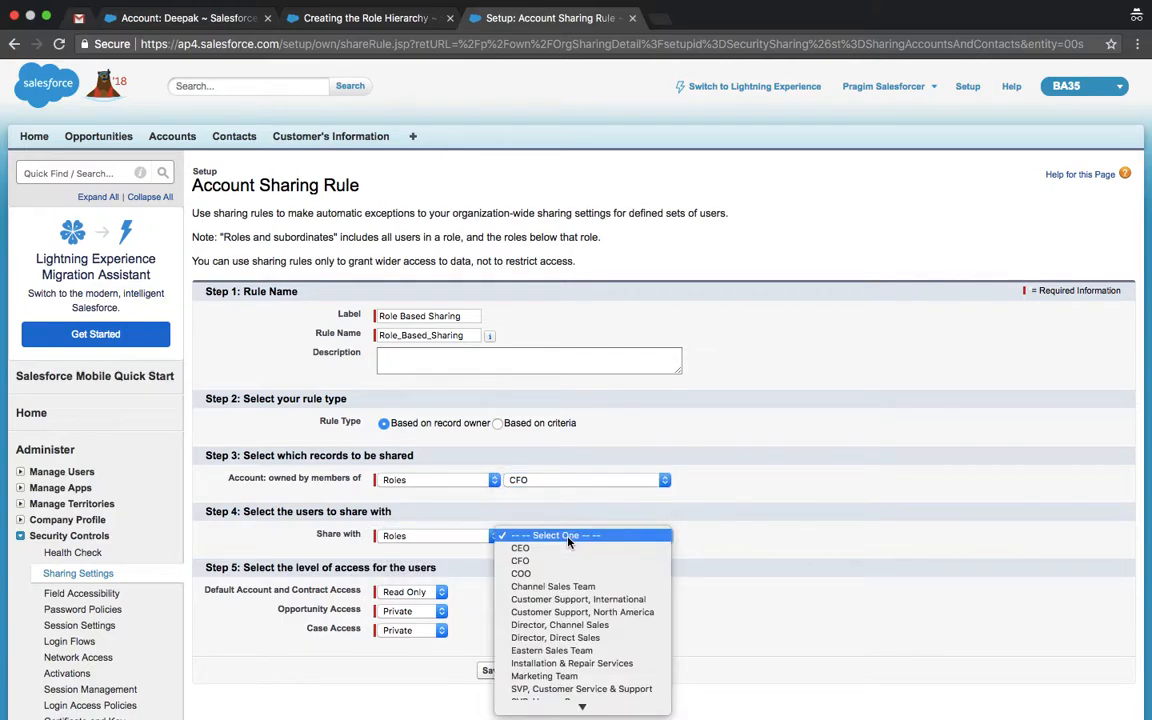
pyautogui.click(557, 638)
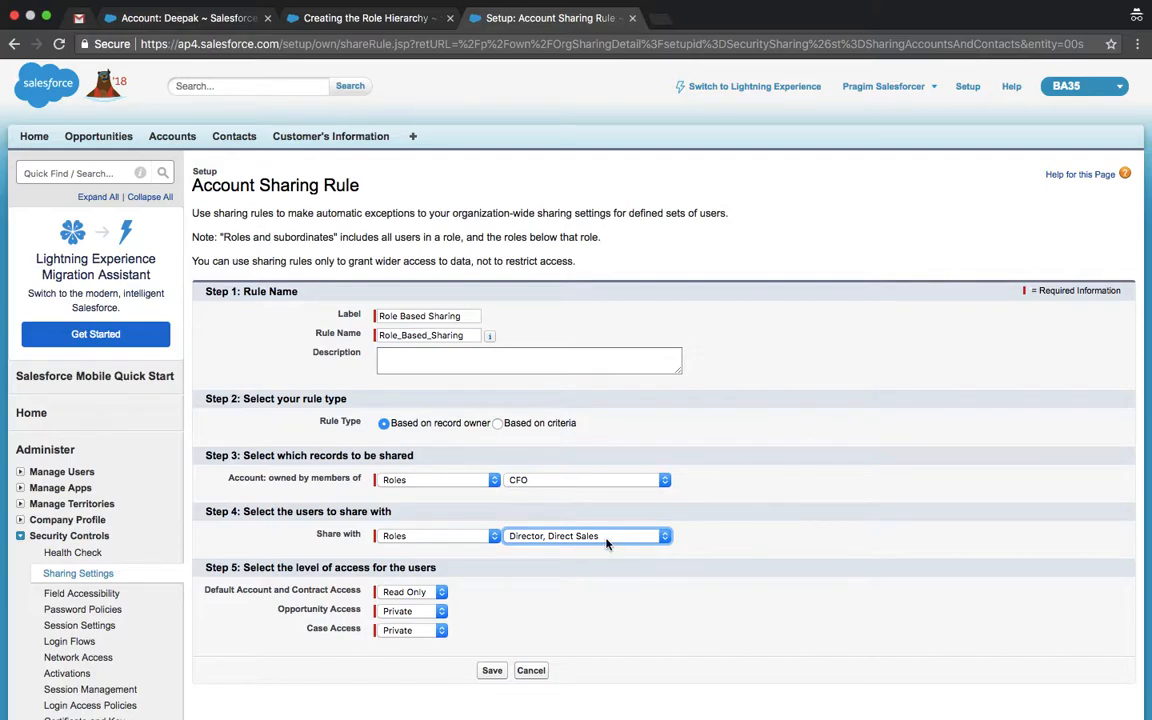
pyautogui.click(490, 671)
pyautogui.click(715, 167)
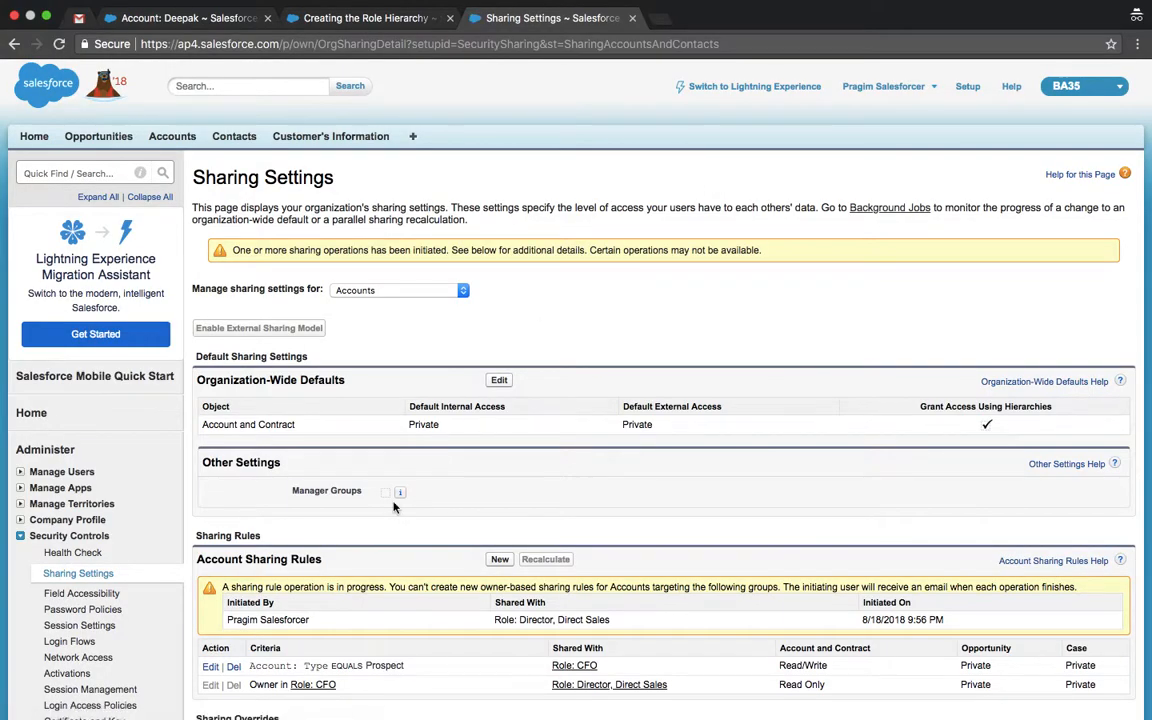
pyautogui.scroll(-2, 330, 515)
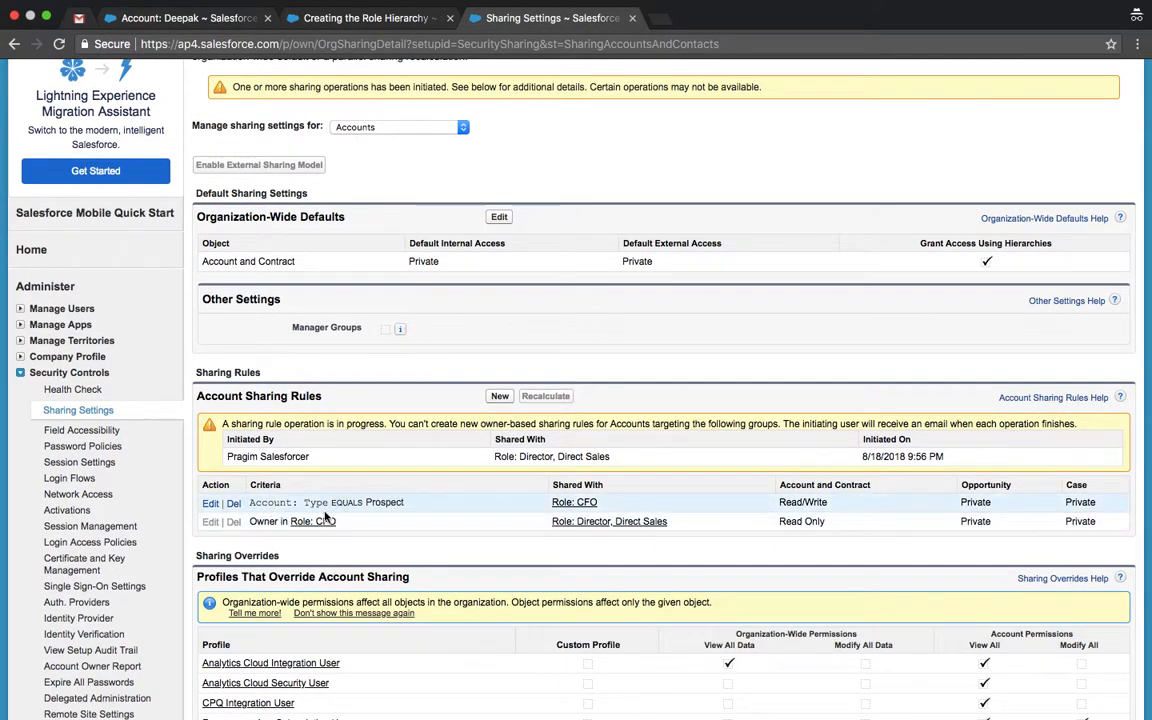
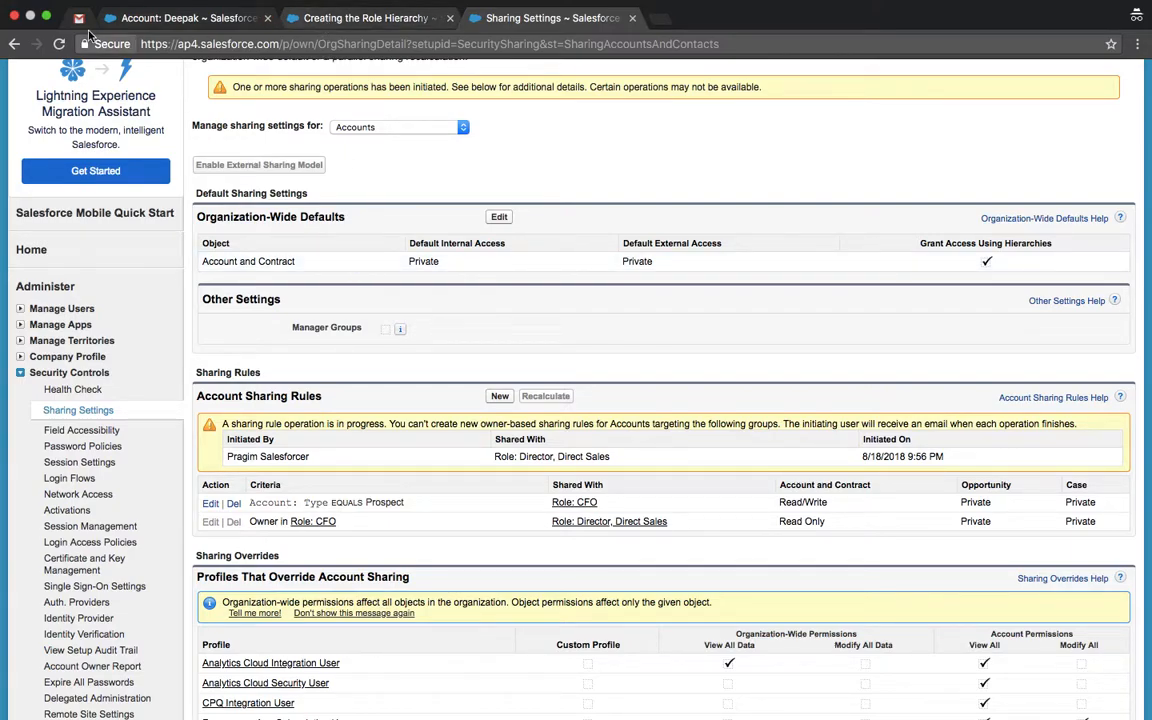
# Step: Open the Sales Manager profile for editing from the Profiles list
pyautogui.click(392, 24)
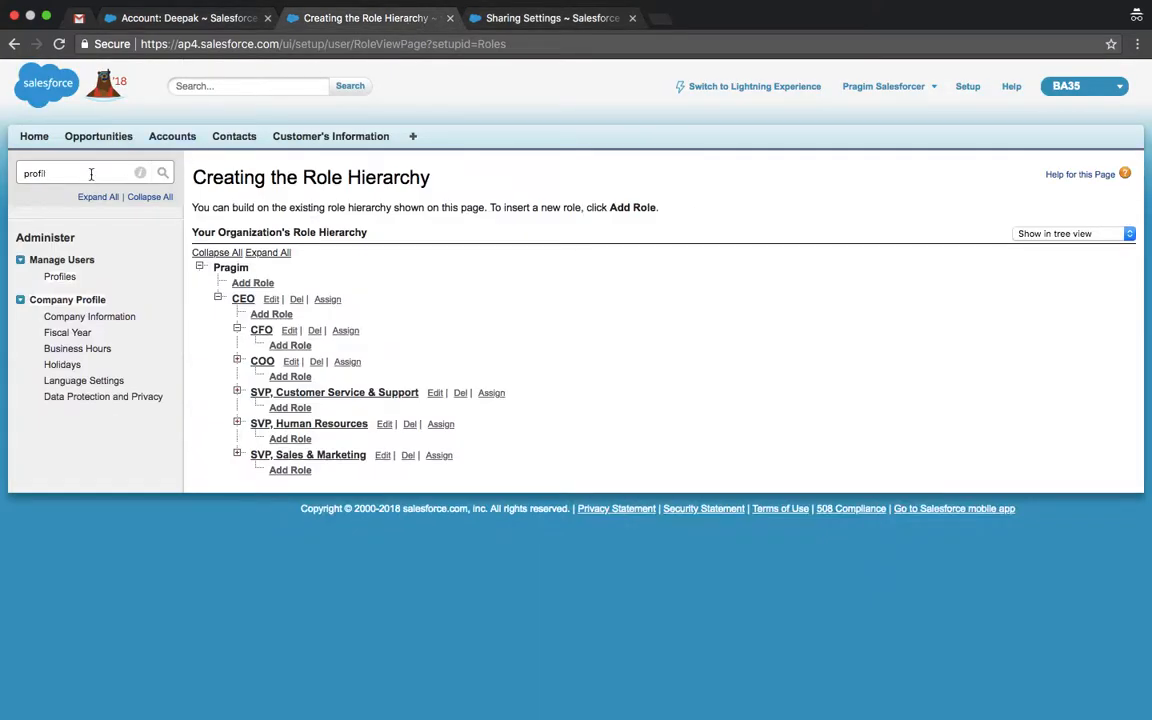
pyautogui.click(60, 277)
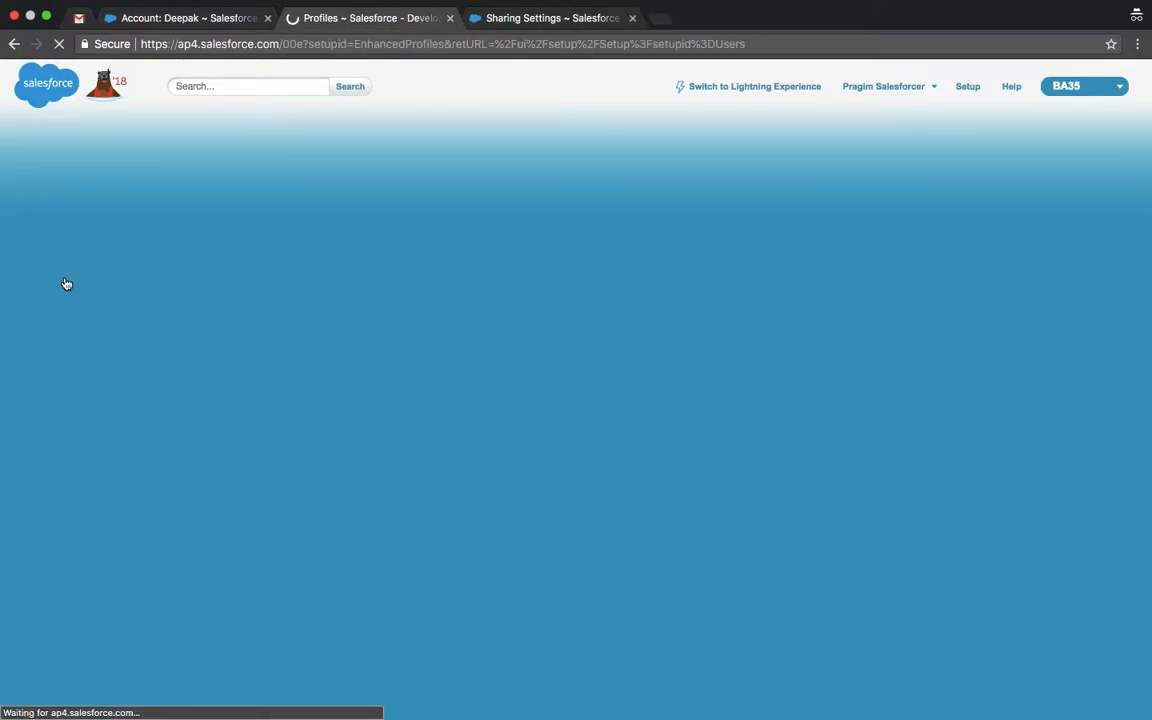
pyautogui.scroll(-2, 389, 301)
pyautogui.scroll(-5, 389, 301)
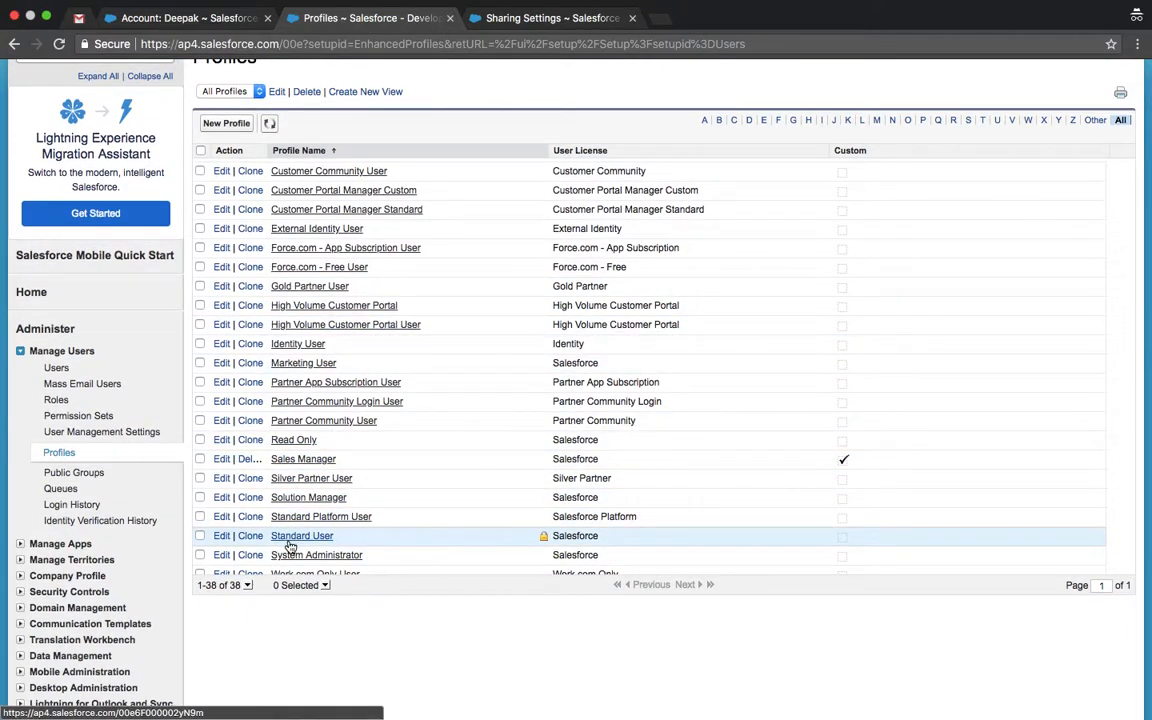
pyautogui.click(220, 462)
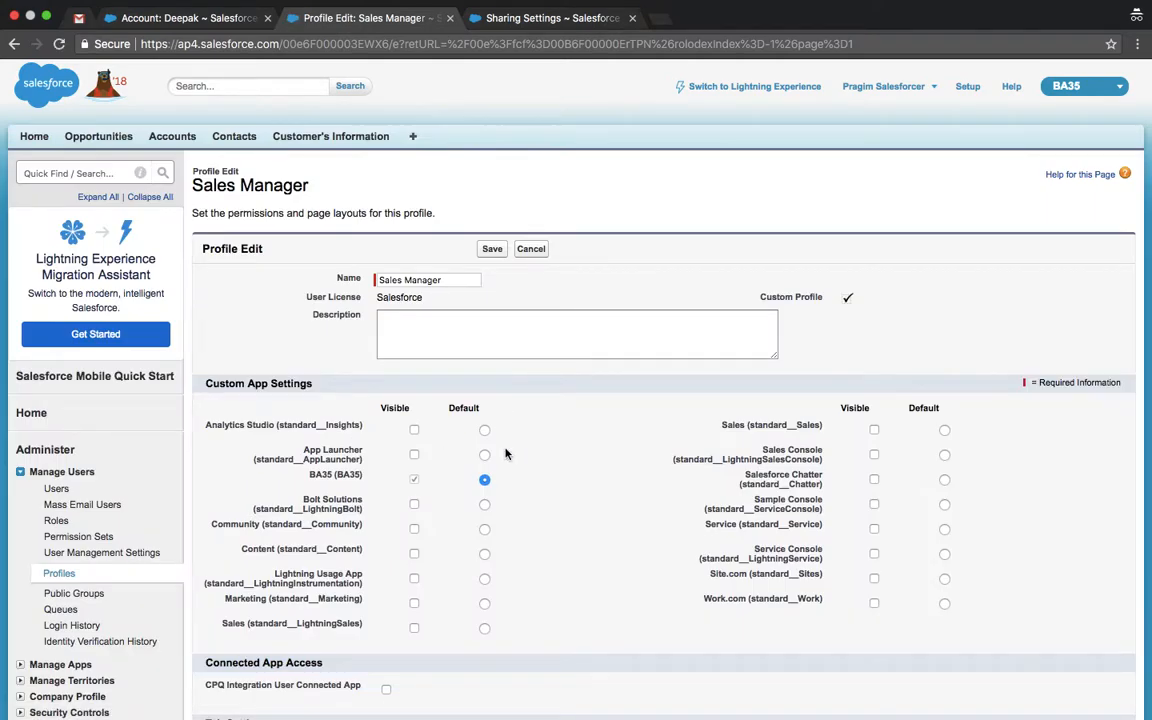
# Step: Tick Delete on Accounts, which auto-adds Edit, and save the Sales Manager profile
pyautogui.scroll(-15, 555, 470)
pyautogui.scroll(-15, 560, 461)
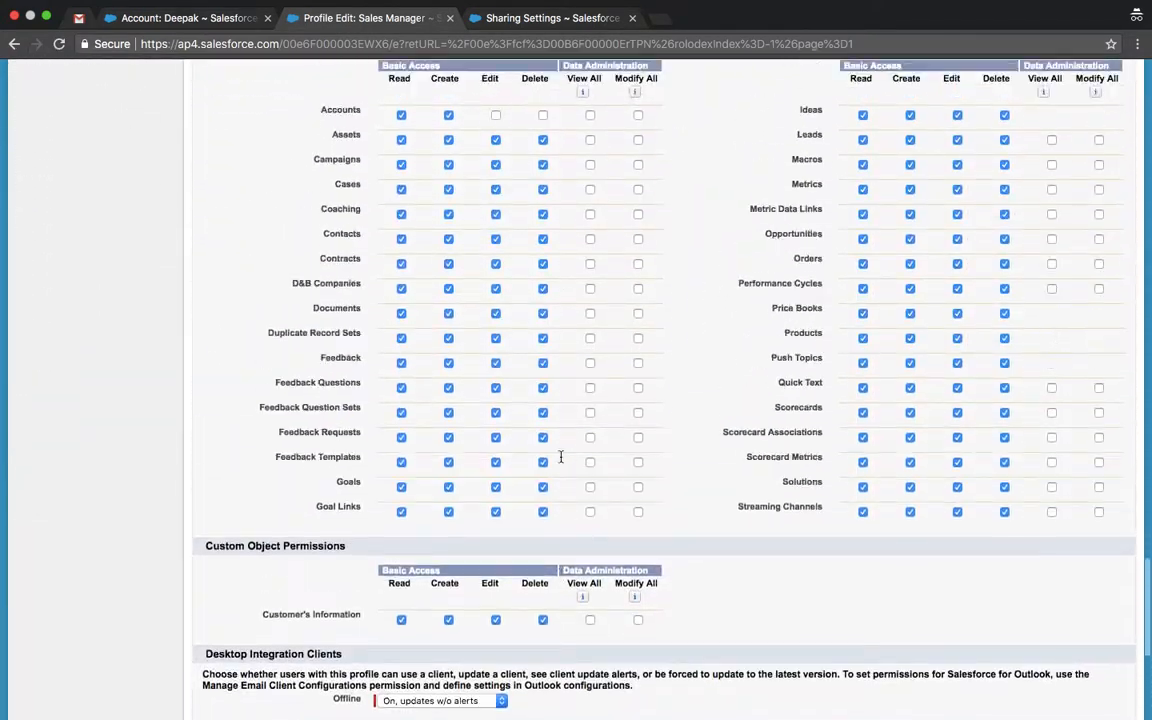
pyautogui.scroll(3, 560, 457)
pyautogui.click(543, 272)
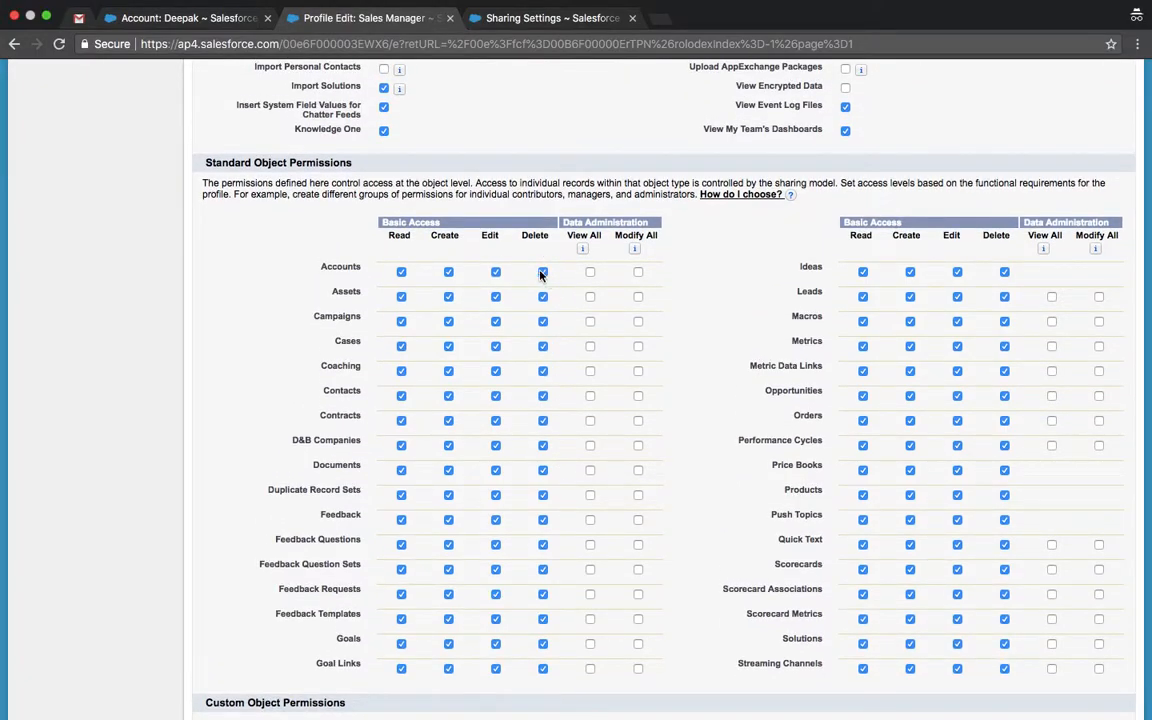
pyautogui.scroll(-5, 514, 362)
pyautogui.scroll(15, 512, 363)
pyautogui.scroll(20, 512, 363)
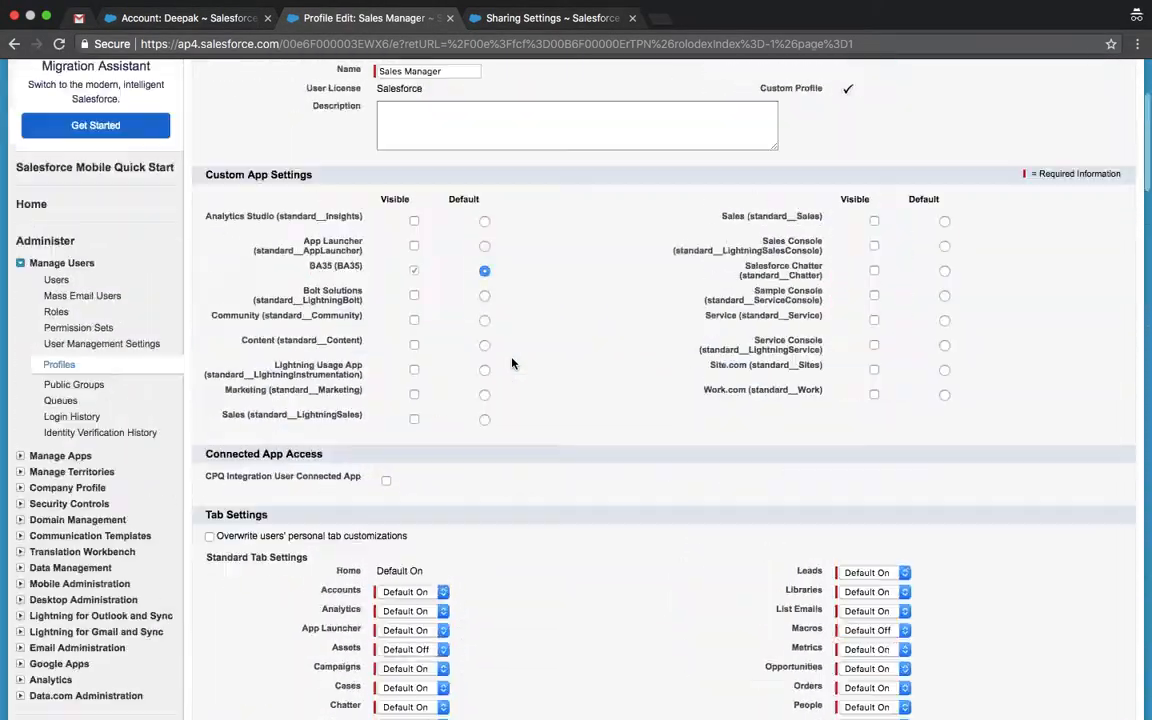
pyautogui.click(497, 250)
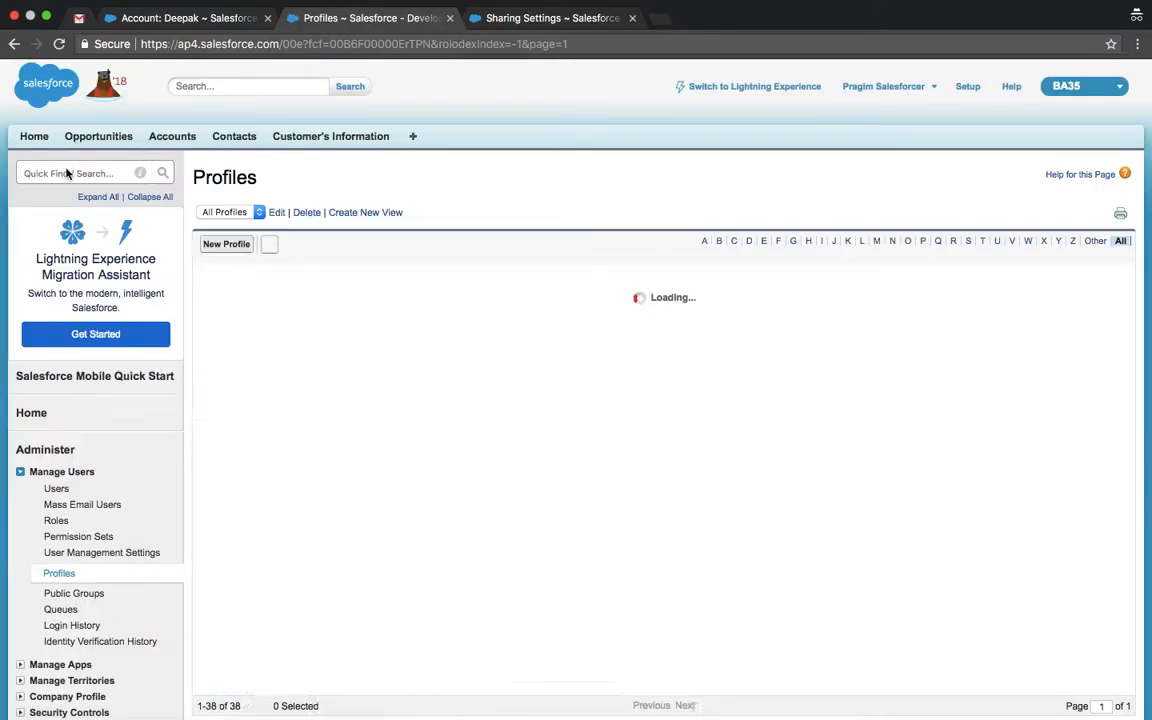
# Step: Find the Sales Manager user through the 'users' Quick Find and open it for editing
pyautogui.click(67, 175)
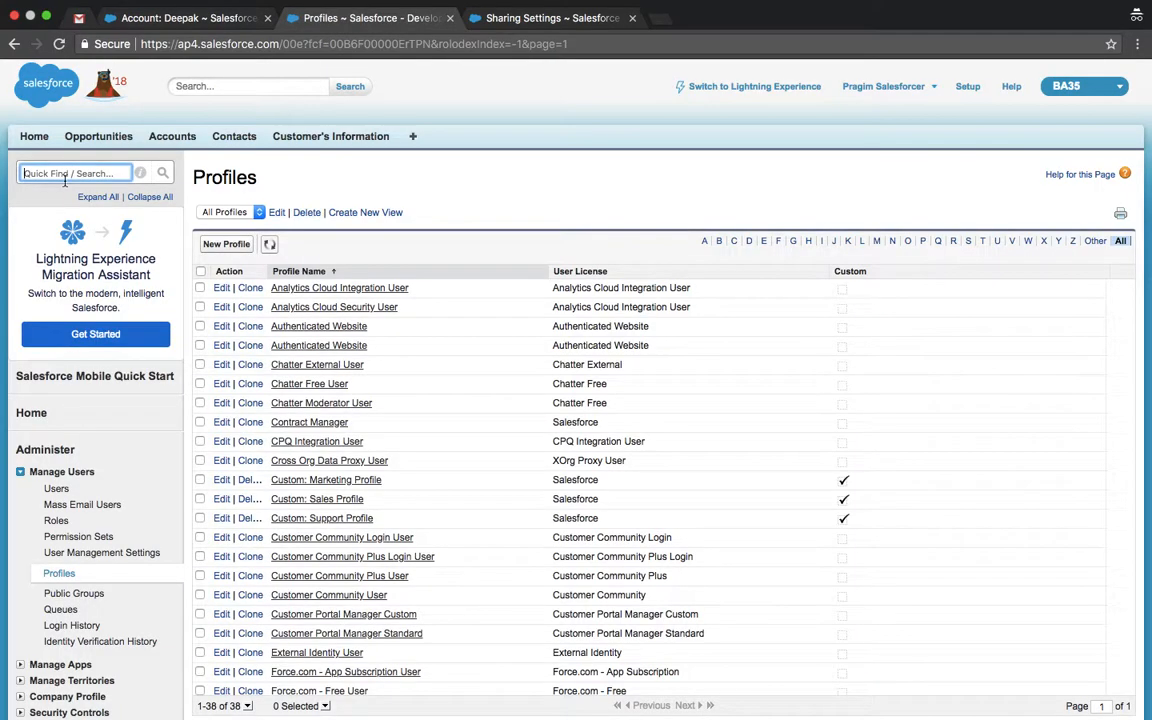
pyautogui.write('users')
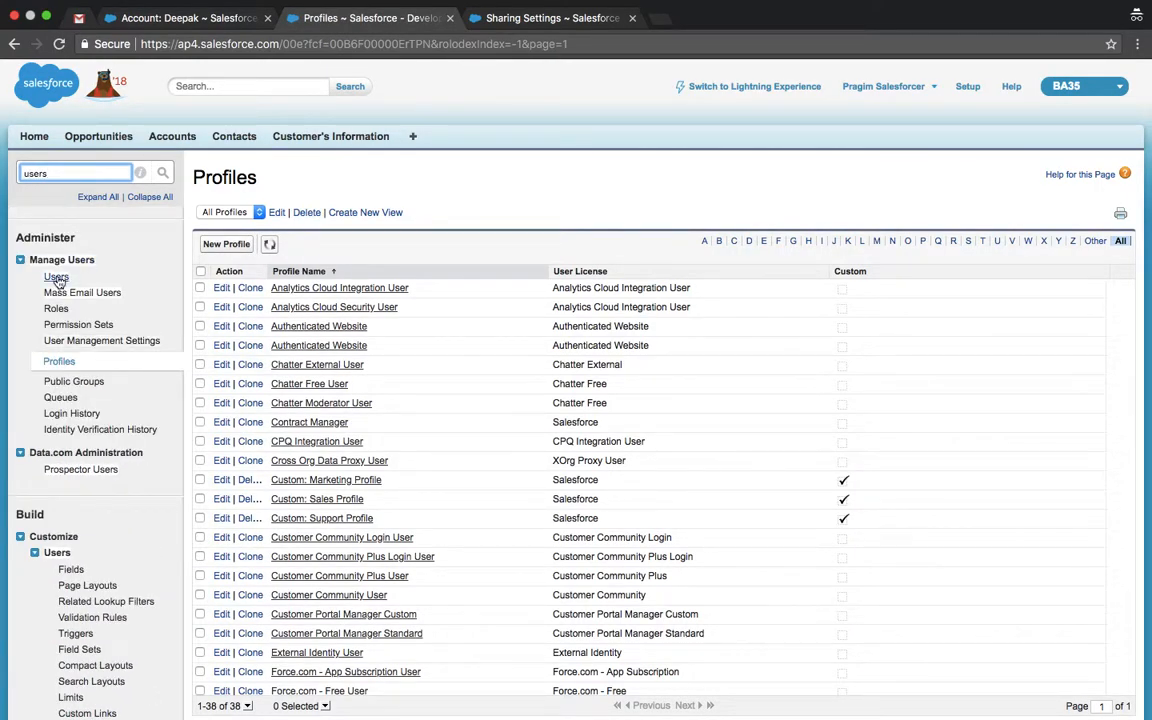
pyautogui.click(56, 277)
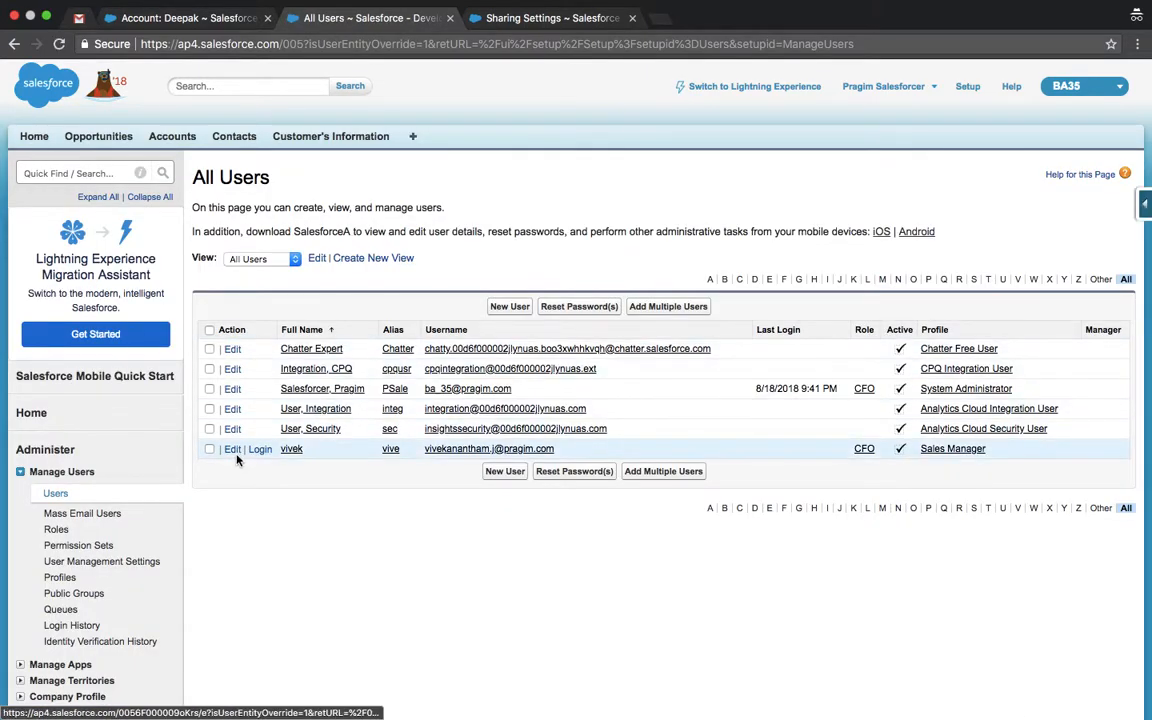
pyautogui.click(232, 449)
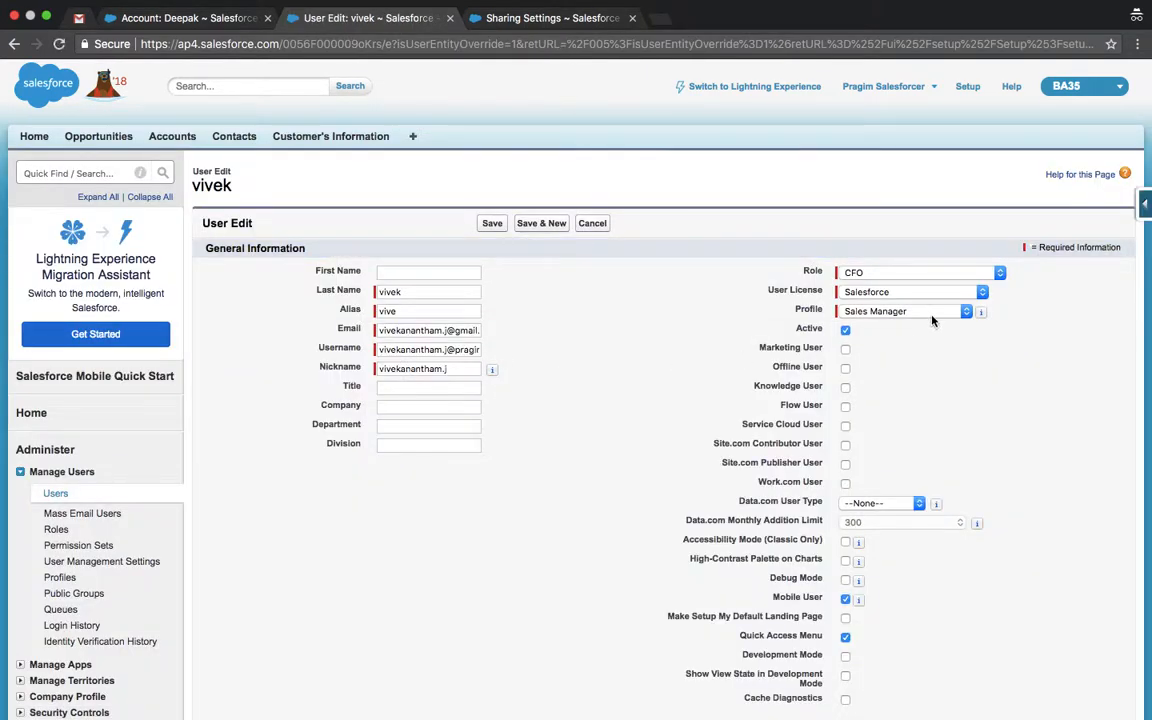
# Step: Keep the Sales Manager profile, set the role to Director, Direct Sales, and save
pyautogui.click(883, 313)
pyautogui.click(883, 312)
pyautogui.click(876, 276)
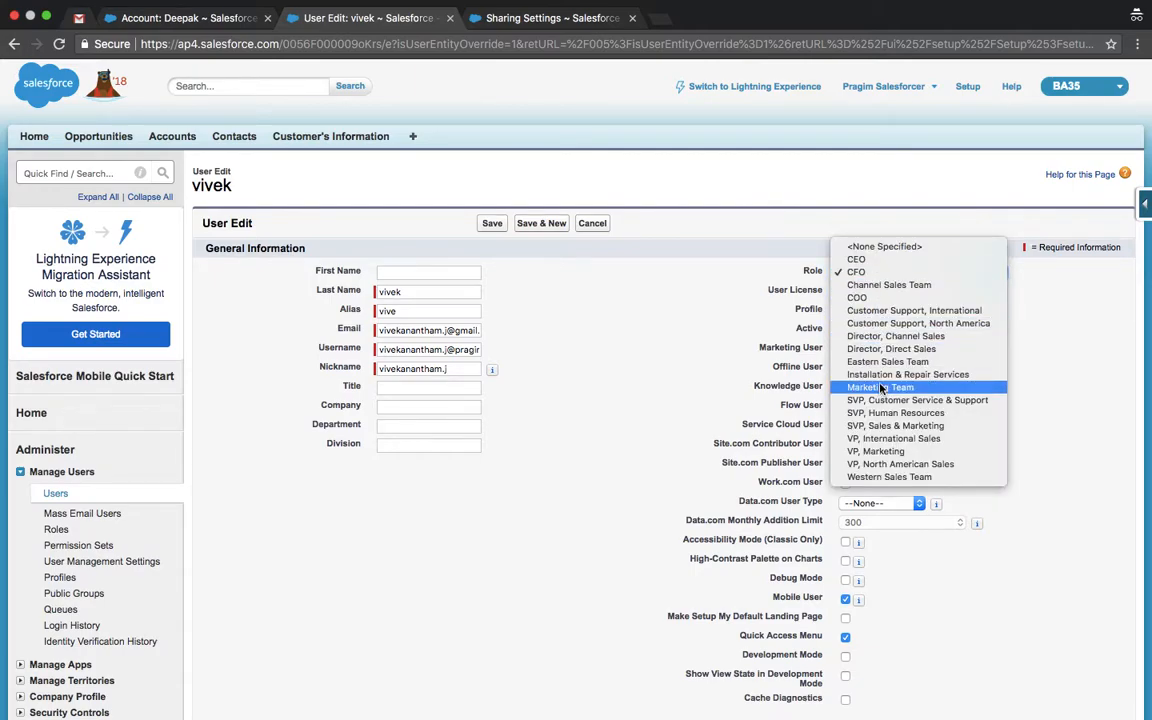
pyautogui.click(883, 350)
pyautogui.click(492, 223)
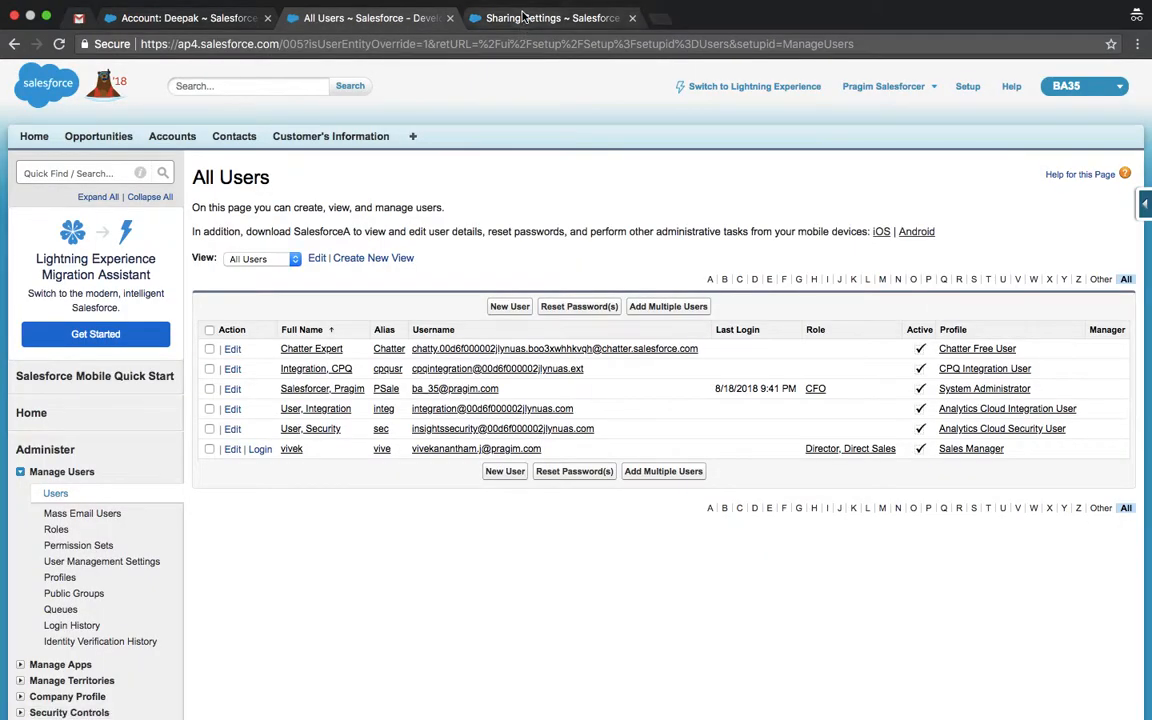
pyautogui.click(523, 18)
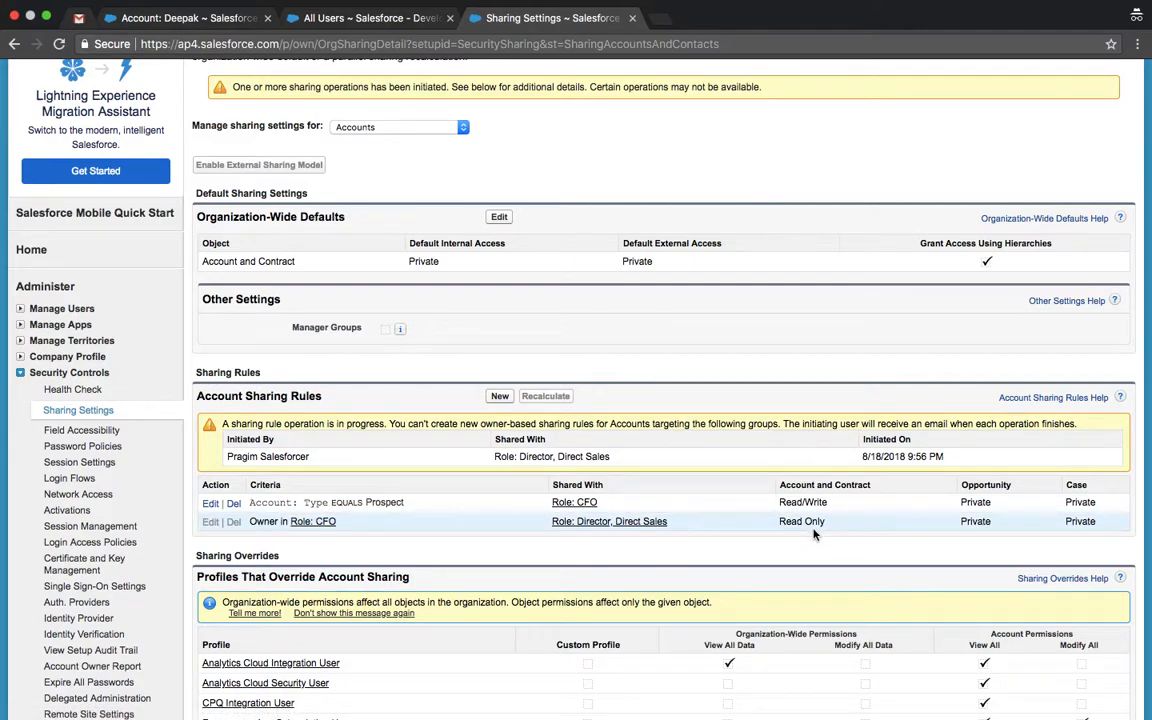
pyautogui.hotkey('ctrl', 'Left')
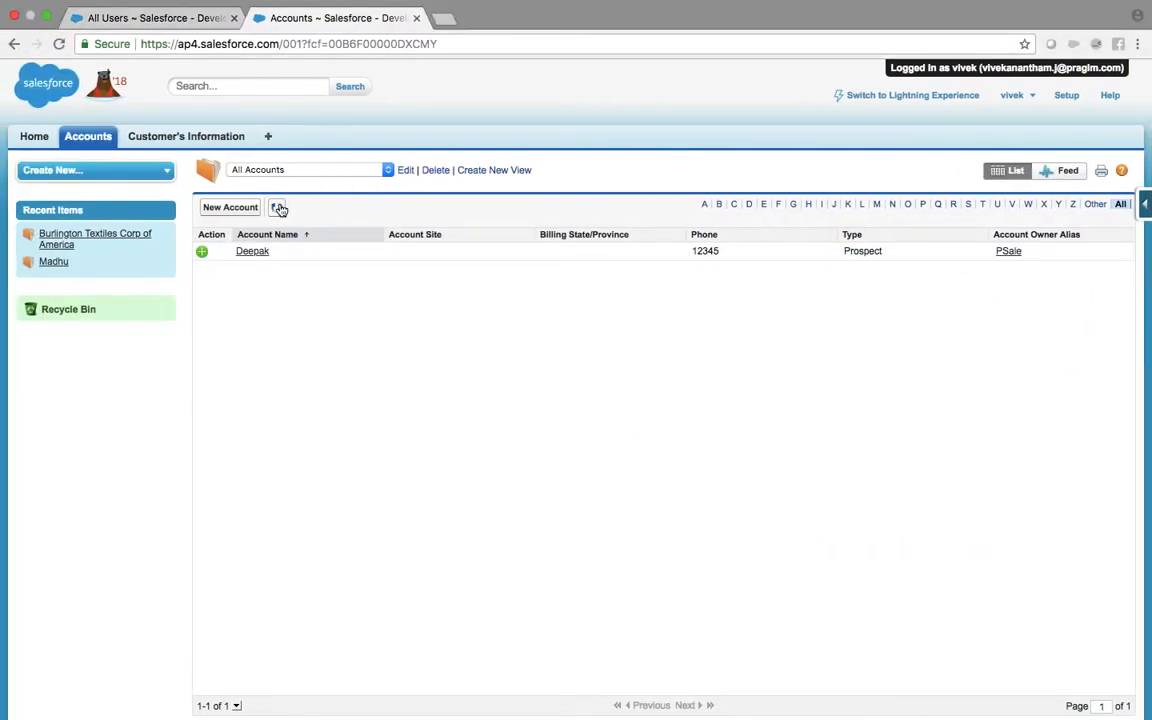
# Step: Refresh the Sales Manager's Accounts list and try editing the Prospect account, which gives Insufficient Privileges
pyautogui.click(279, 207)
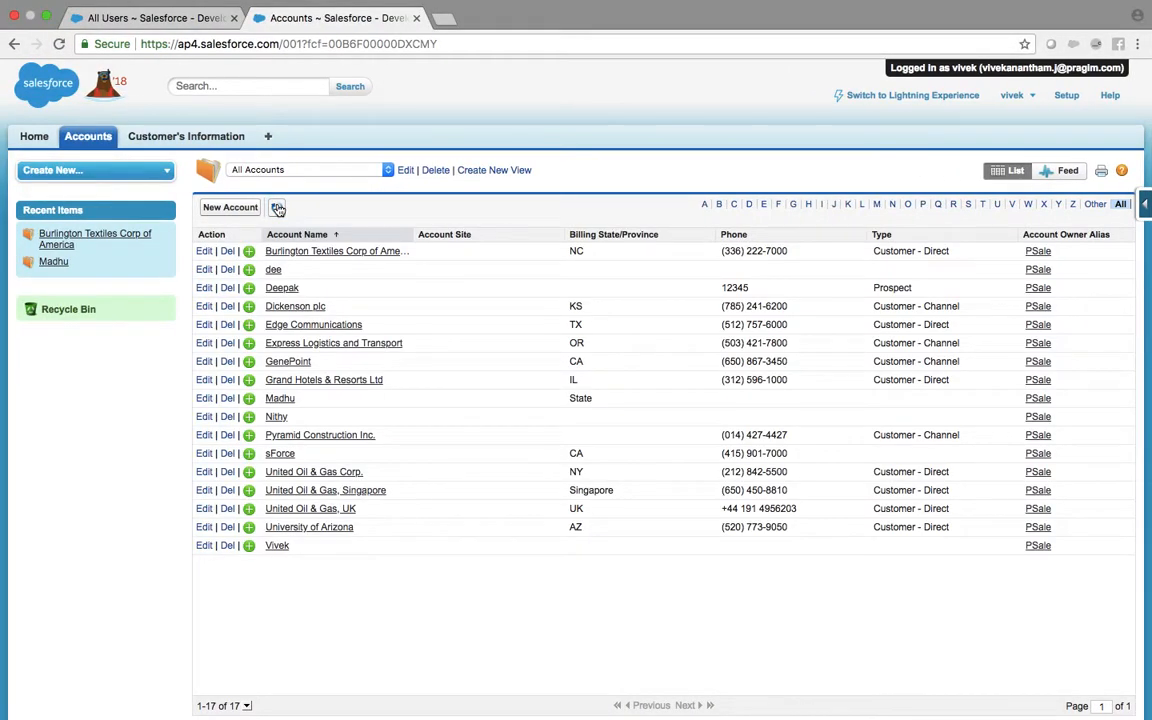
pyautogui.keyDown('super'); pyautogui.click(337, 253); pyautogui.keyUp('super')
pyautogui.keyDown('super'); pyautogui.click(283, 289); pyautogui.keyUp('super')
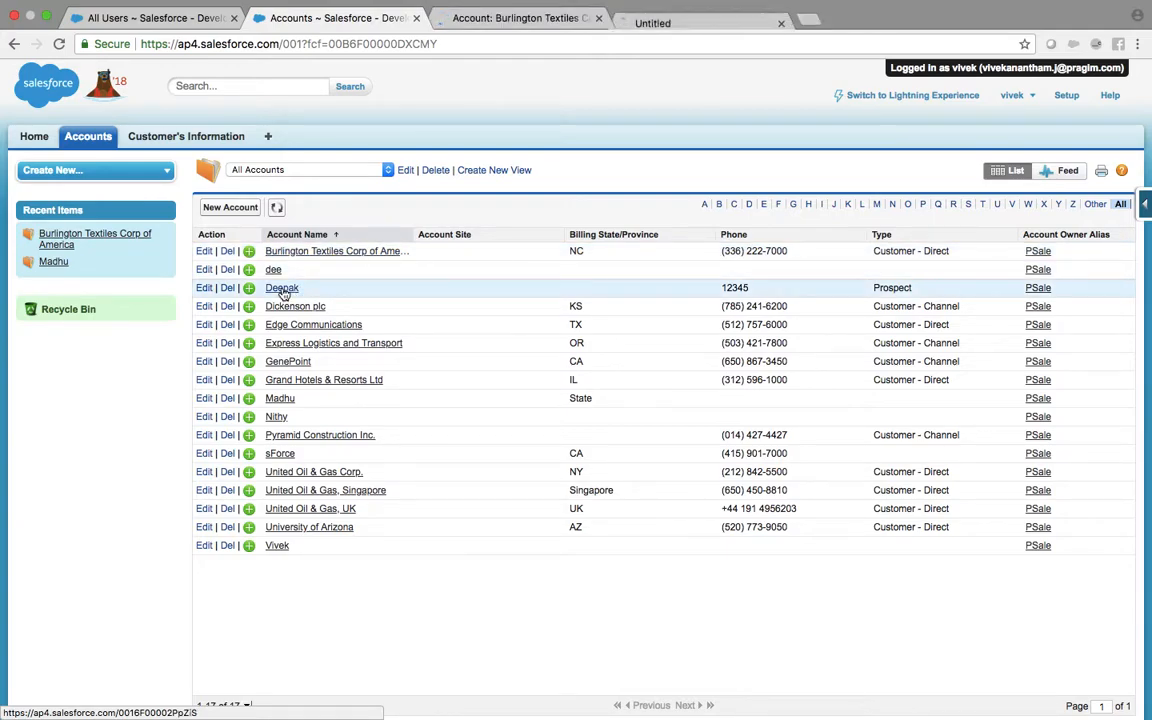
pyautogui.click(522, 18)
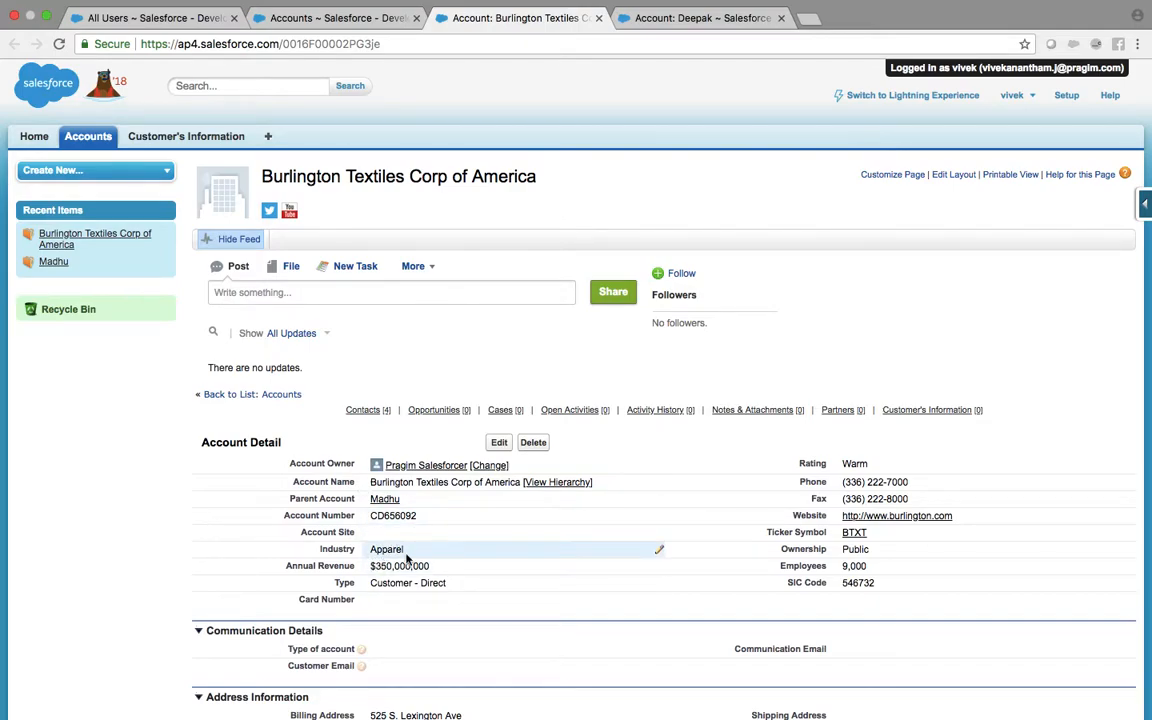
pyautogui.moveTo(694, 5)
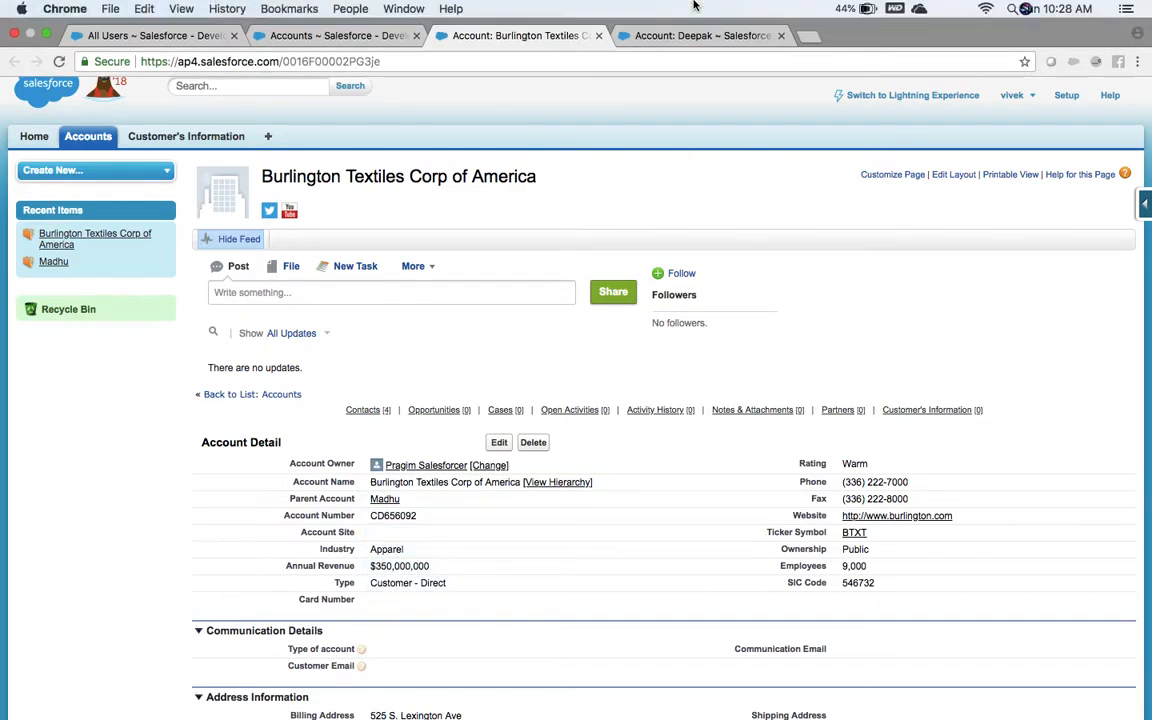
pyautogui.click(689, 38)
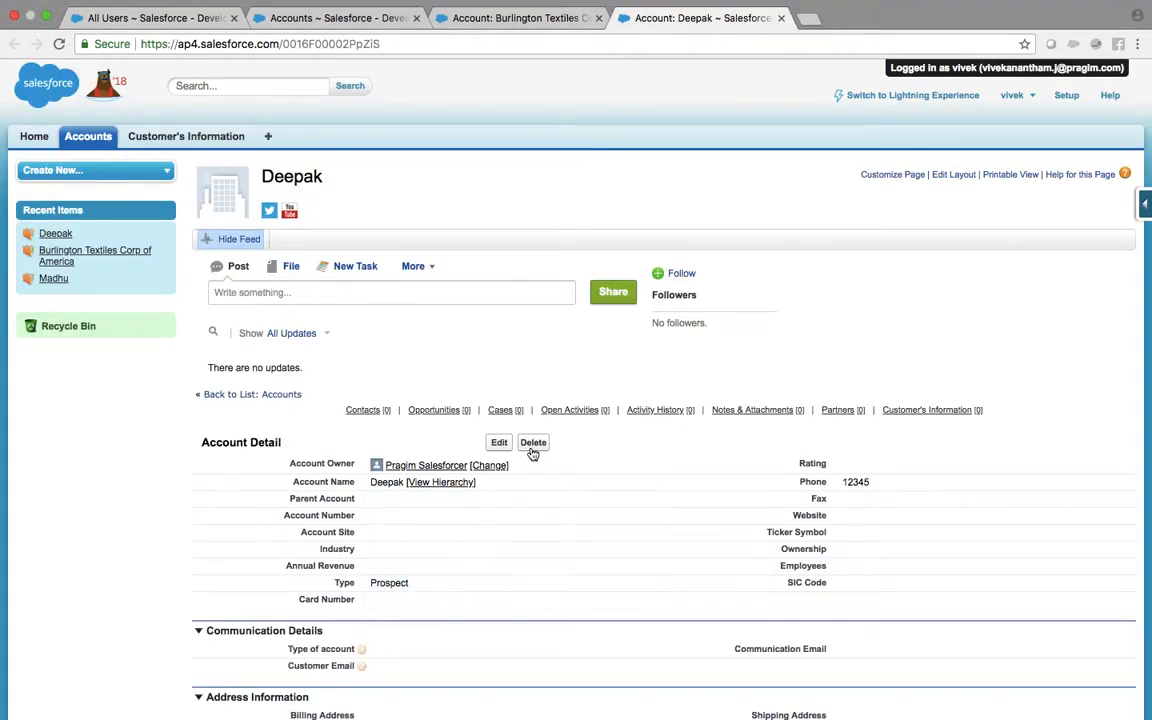
pyautogui.click(500, 445)
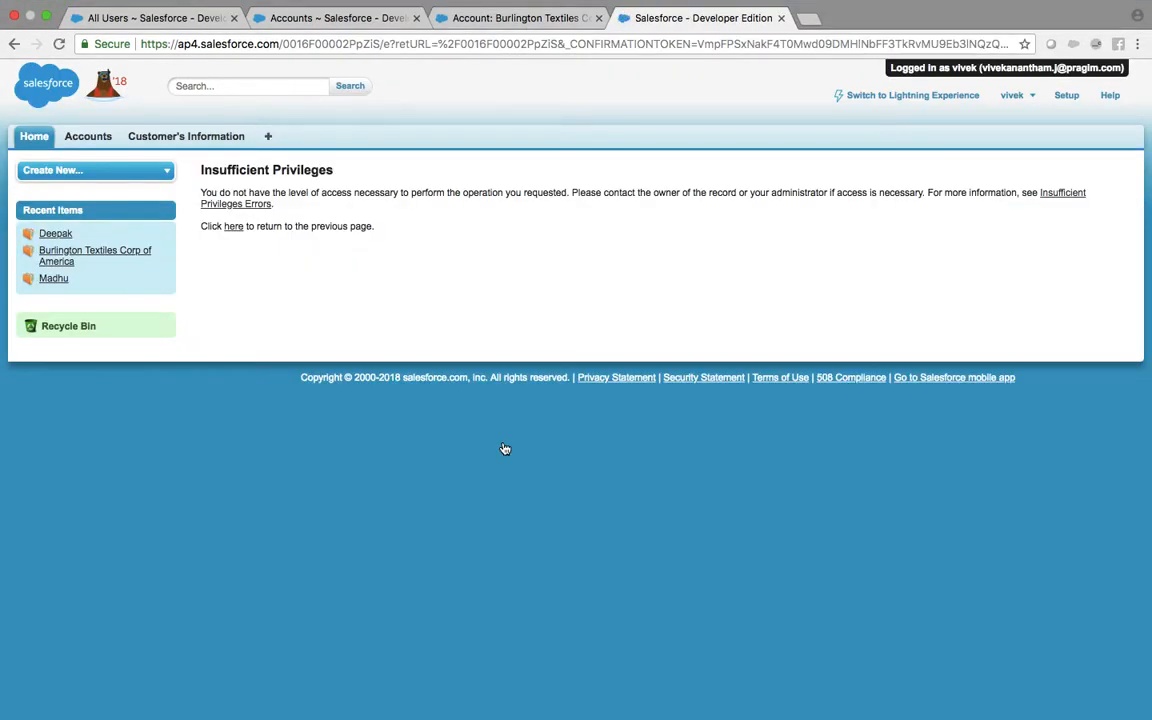
pyautogui.moveTo(705, 113); pyautogui.dragTo(5, 663)
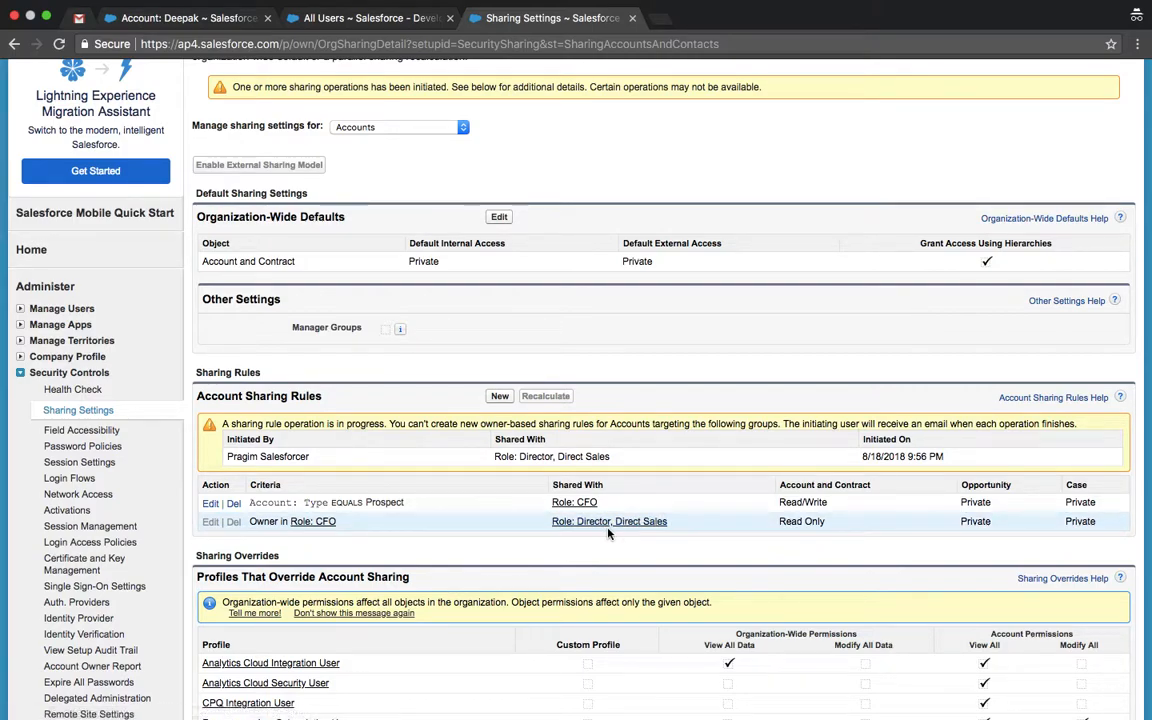
# Step: Try editing Burlington Textiles Corp of America, which is also denied, then return to the admin window
pyautogui.hotkey('ctrl', 'Left')
pyautogui.click(545, 18)
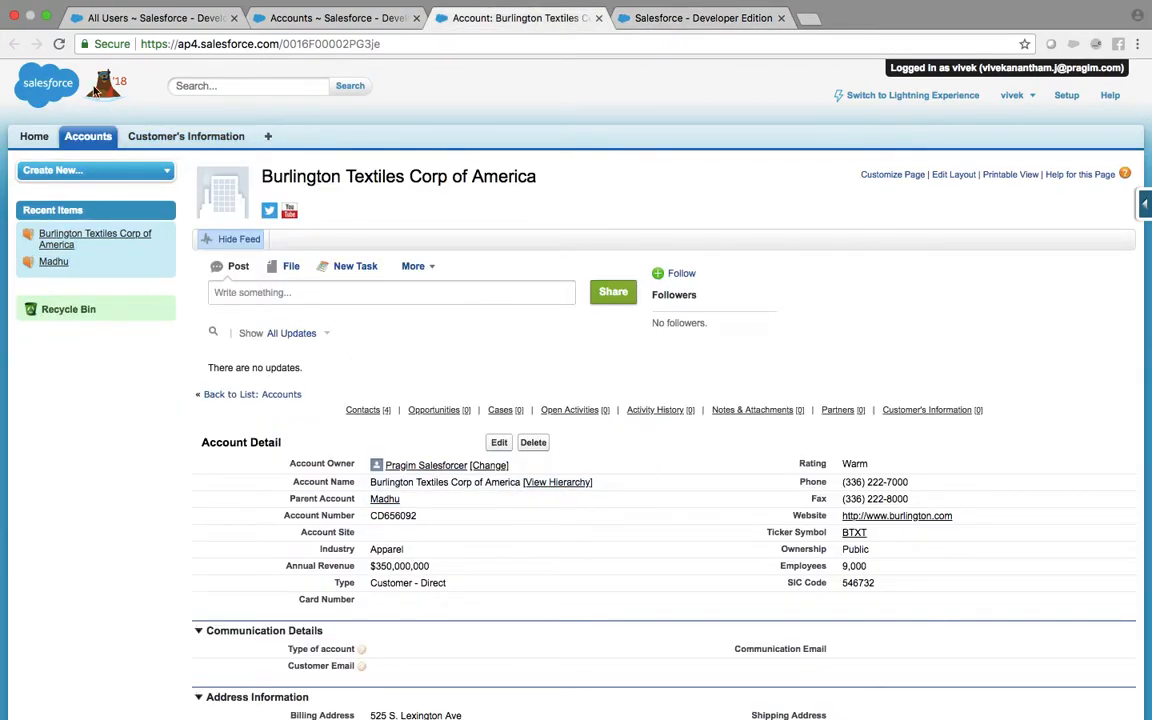
pyautogui.click(59, 45)
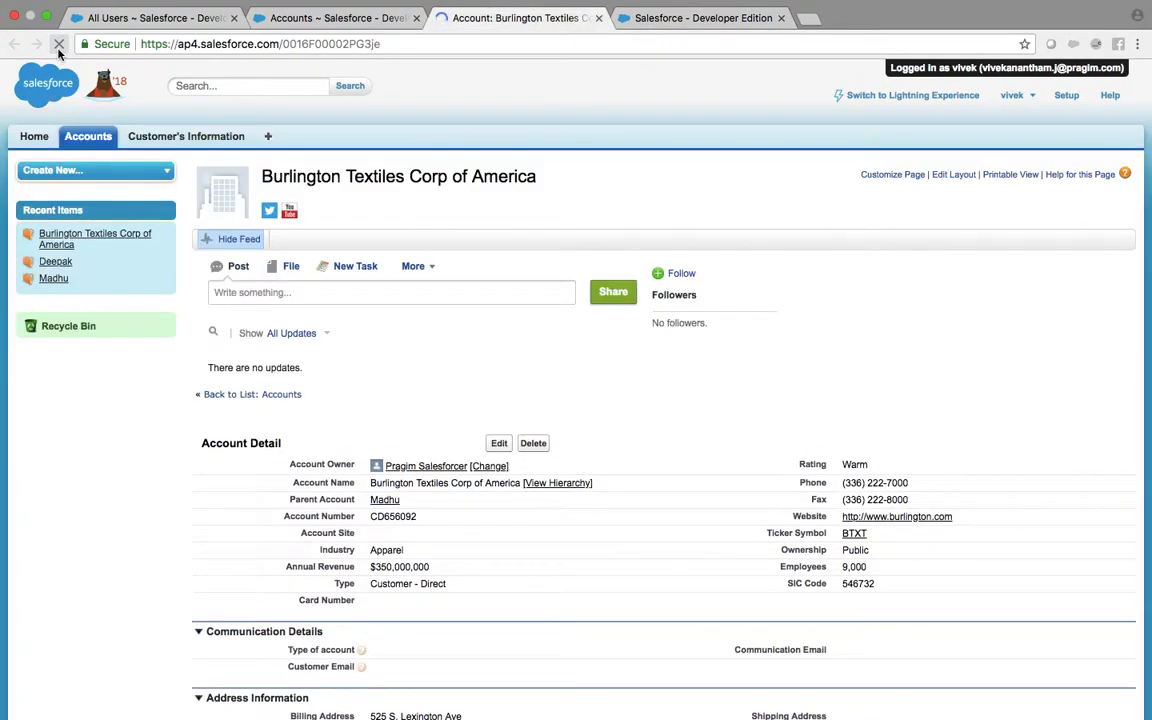
pyautogui.click(499, 442)
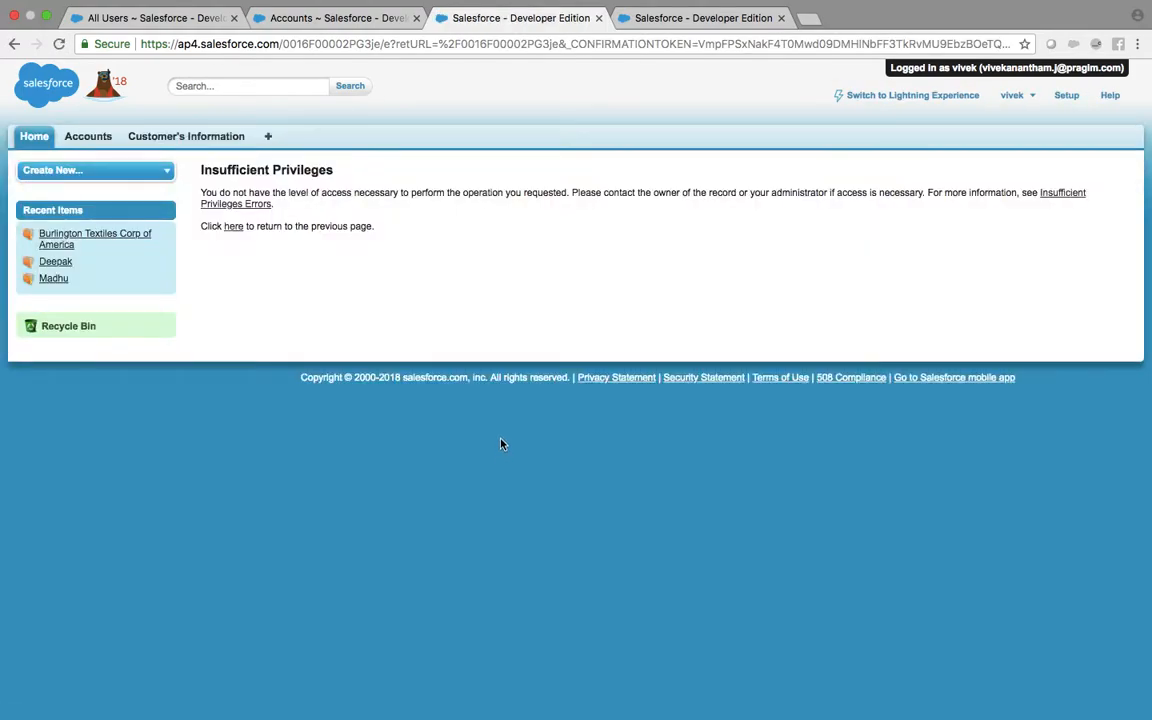
pyautogui.hotkey('ctrl', 'Right')
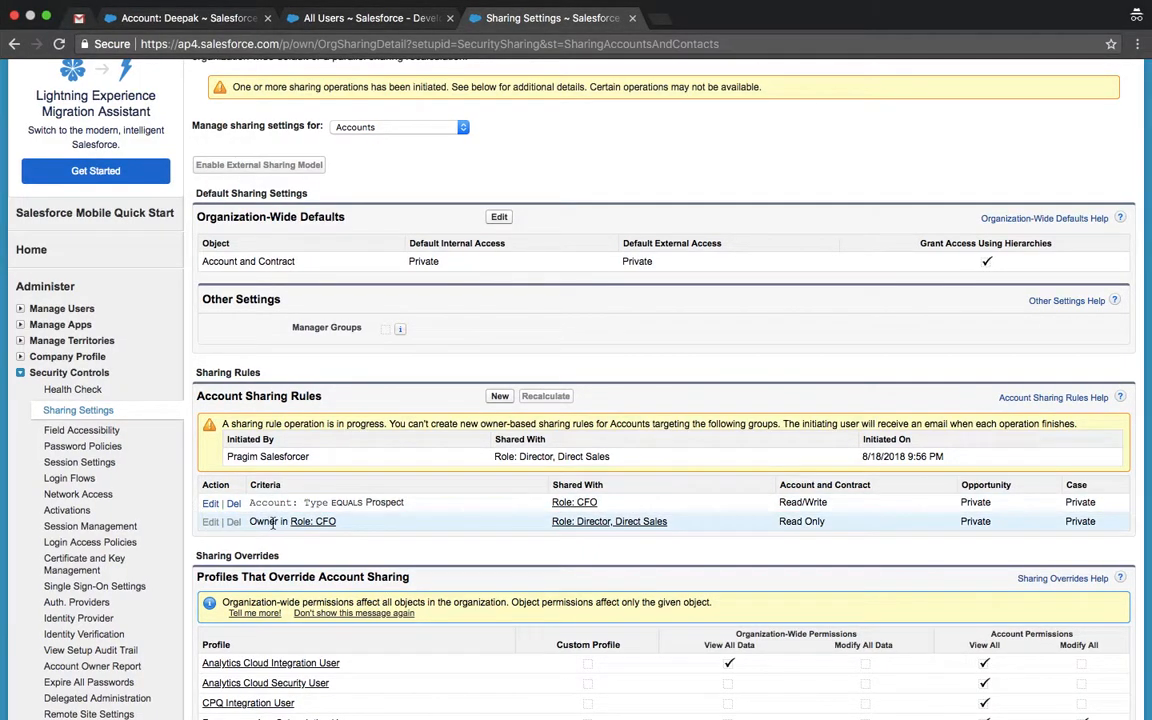
# Step: Raise the CFO-to-Director, Direct Sales rule's account access to Read/Write and confirm the recalculation
pyautogui.click(288, 44)
pyautogui.press('Return')
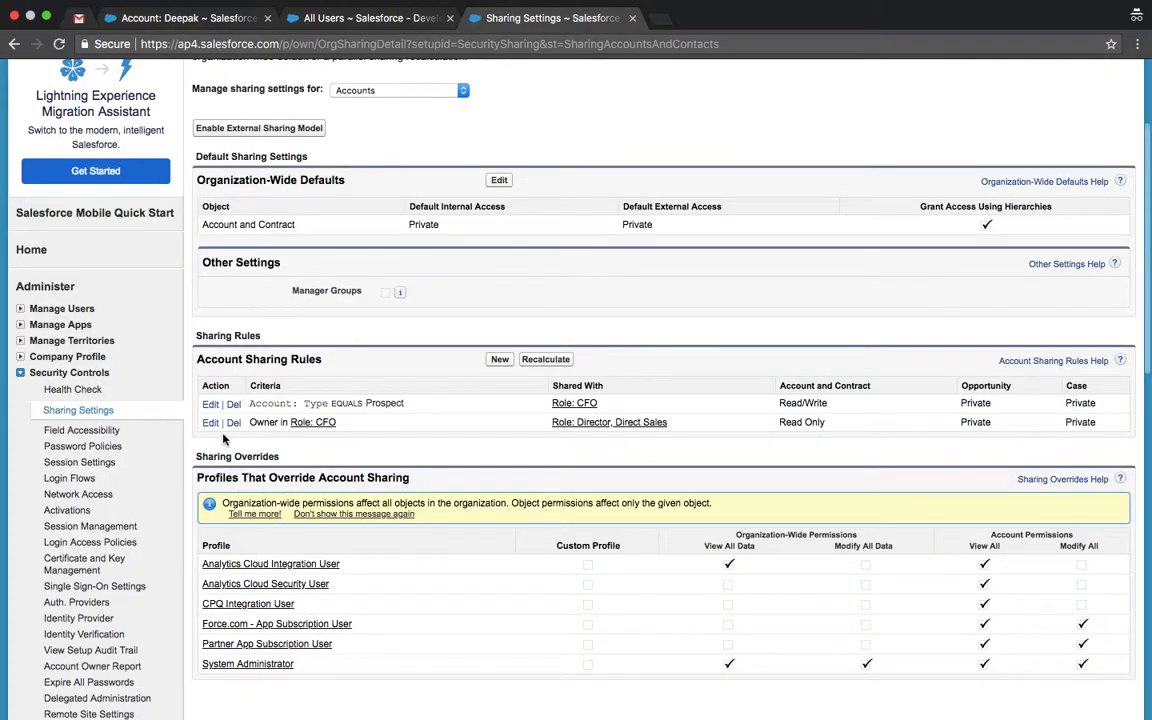
pyautogui.click(210, 423)
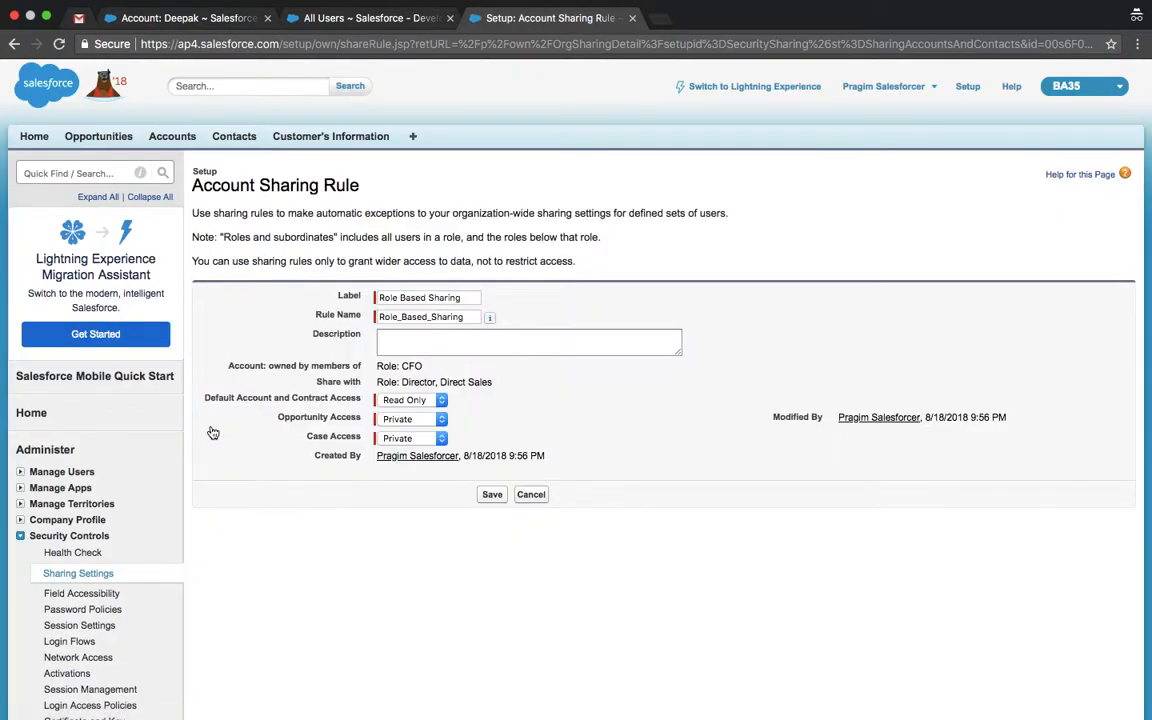
pyautogui.click(434, 402)
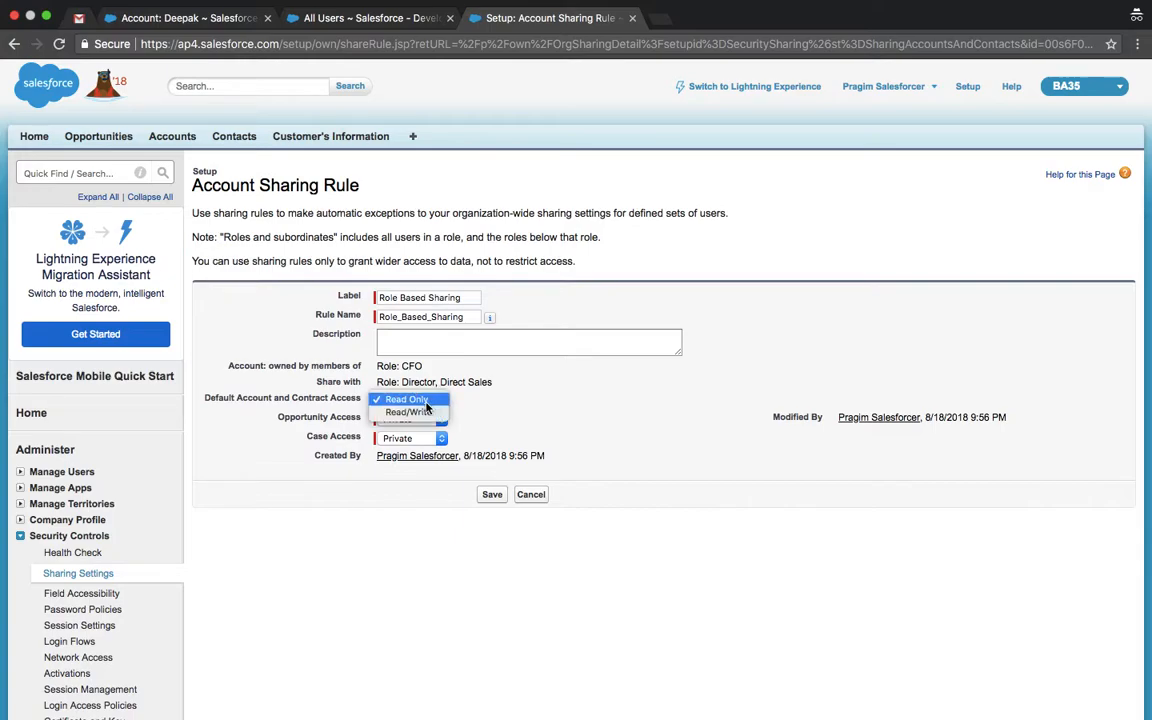
pyautogui.click(405, 413)
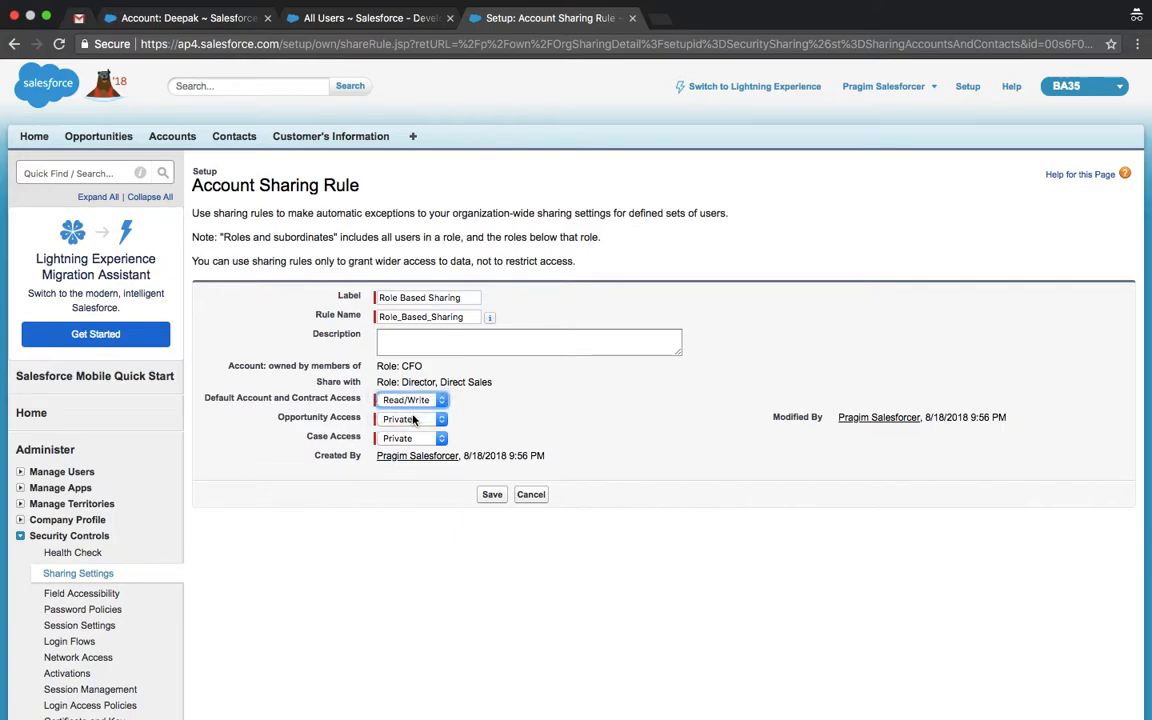
pyautogui.click(491, 498)
pyautogui.click(713, 163)
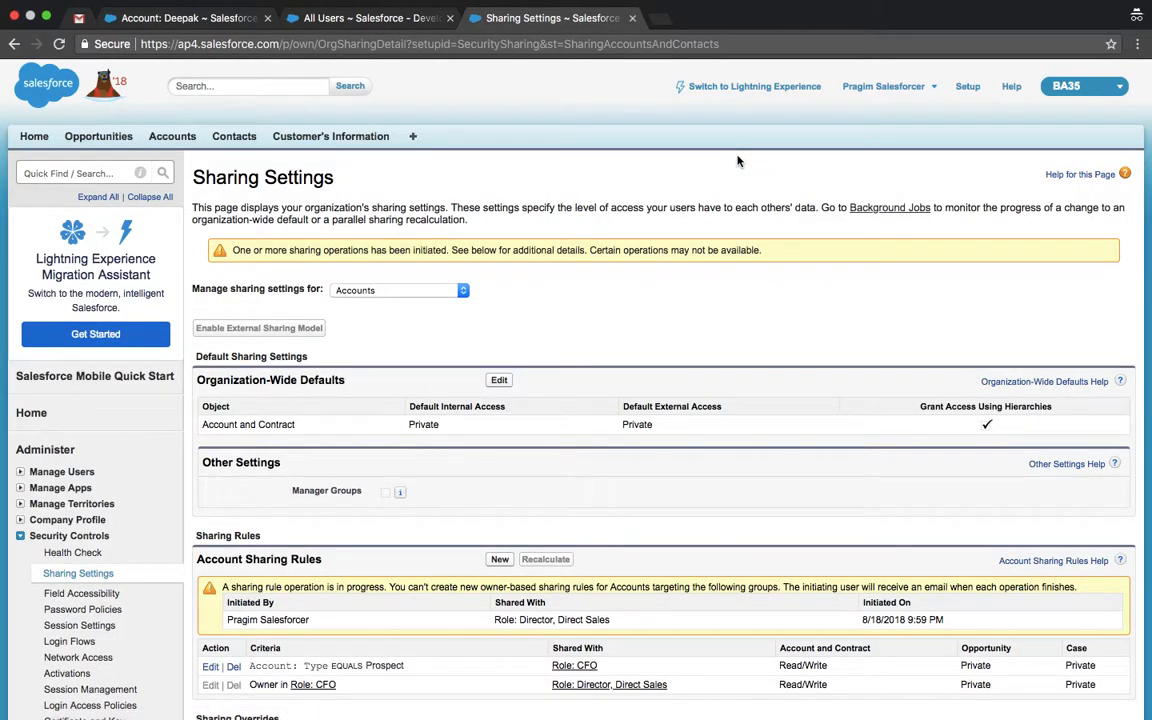
pyautogui.hotkey('ctrl', 'Left')
pyautogui.click(313, 43)
# Step: Reload the Burlington Textiles edit page in the user's window, then refresh Sharing Settings as admin
pyautogui.press('Return')
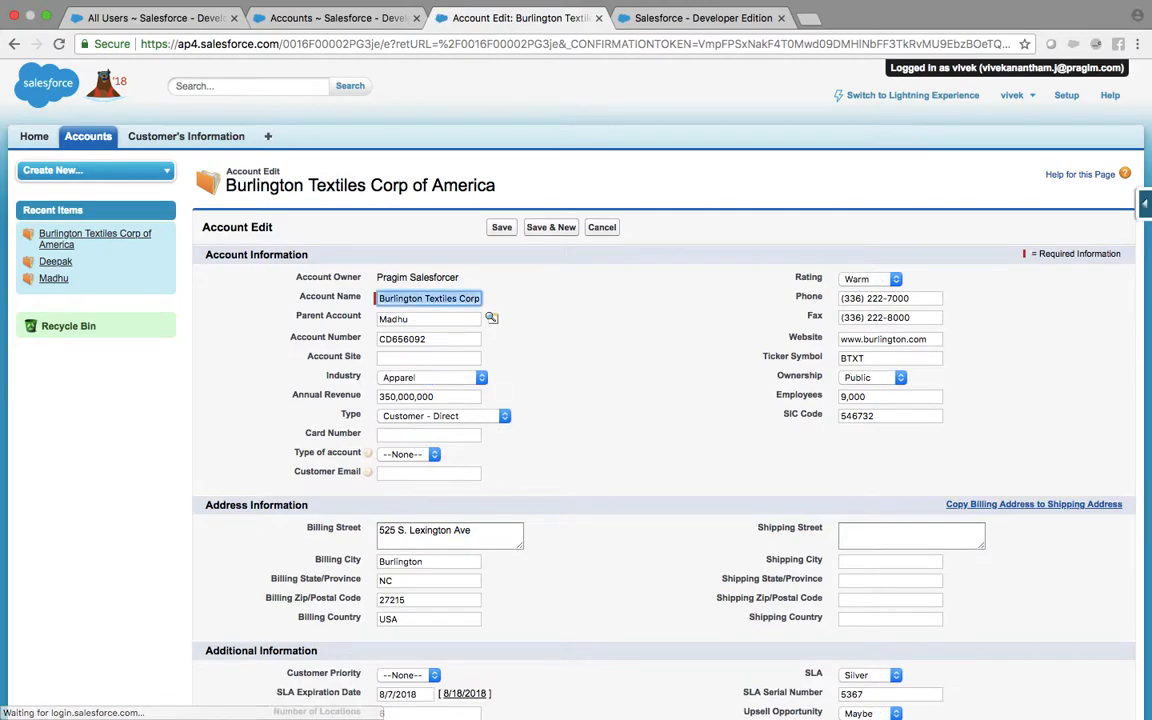
pyautogui.hotkey('ctrl', 'Right')
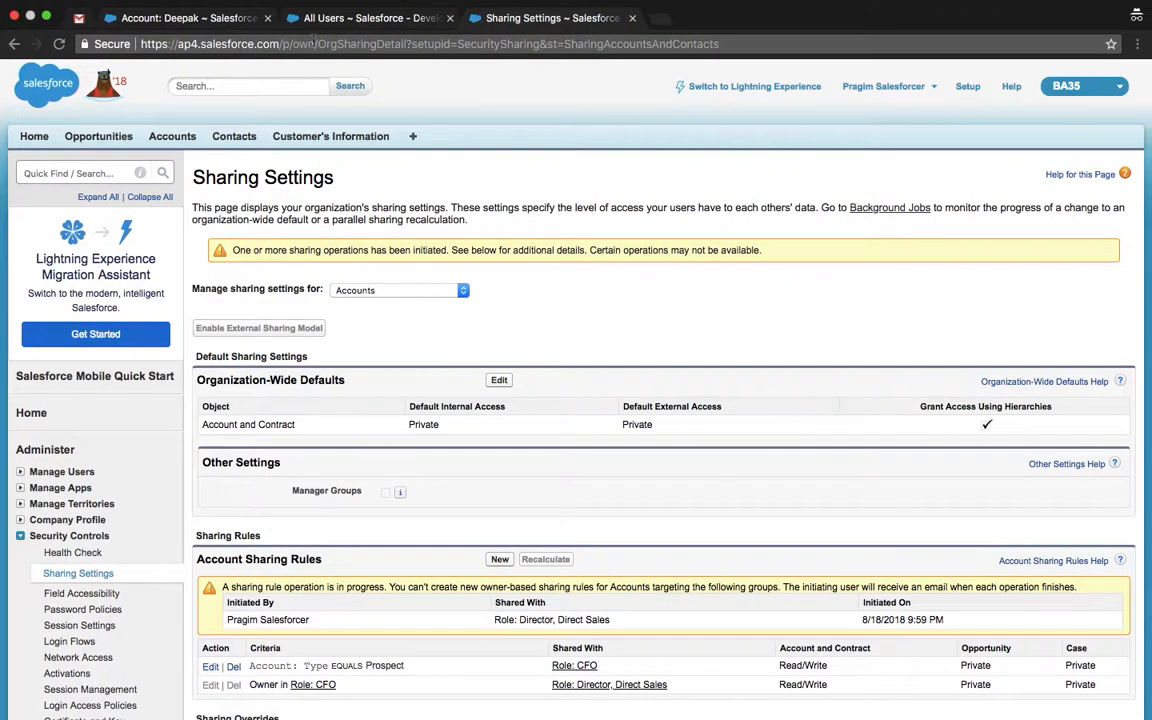
pyautogui.scroll(-4, 461, 418)
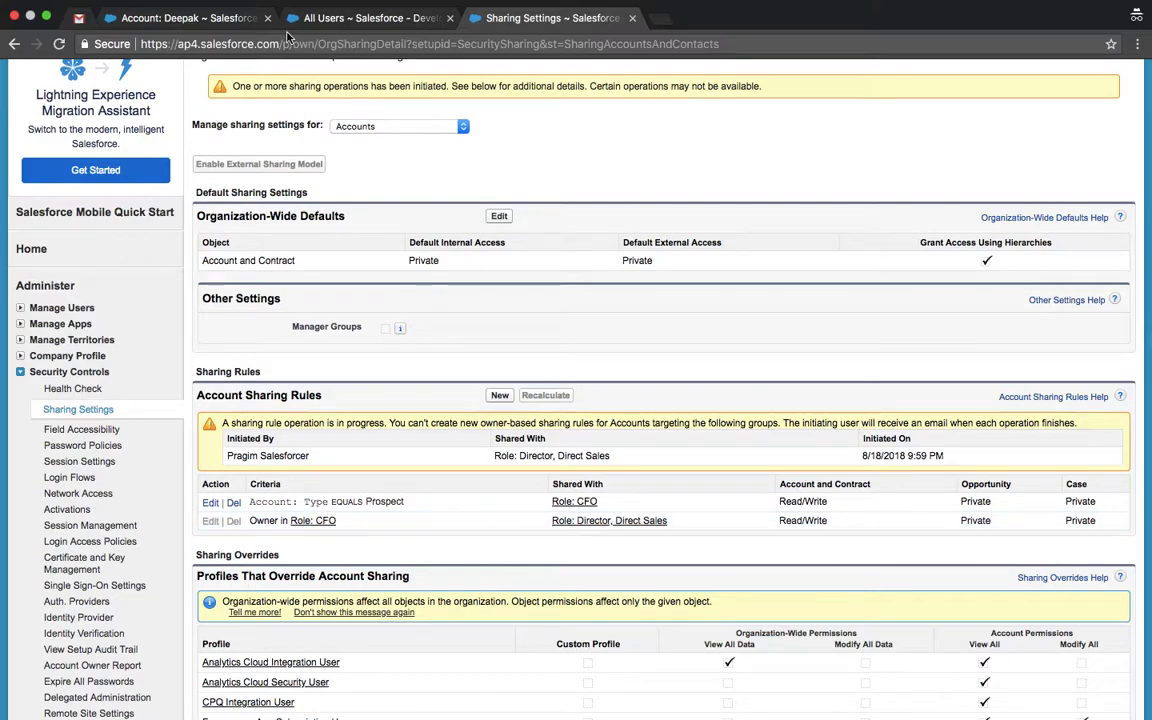
pyautogui.press('super+r')
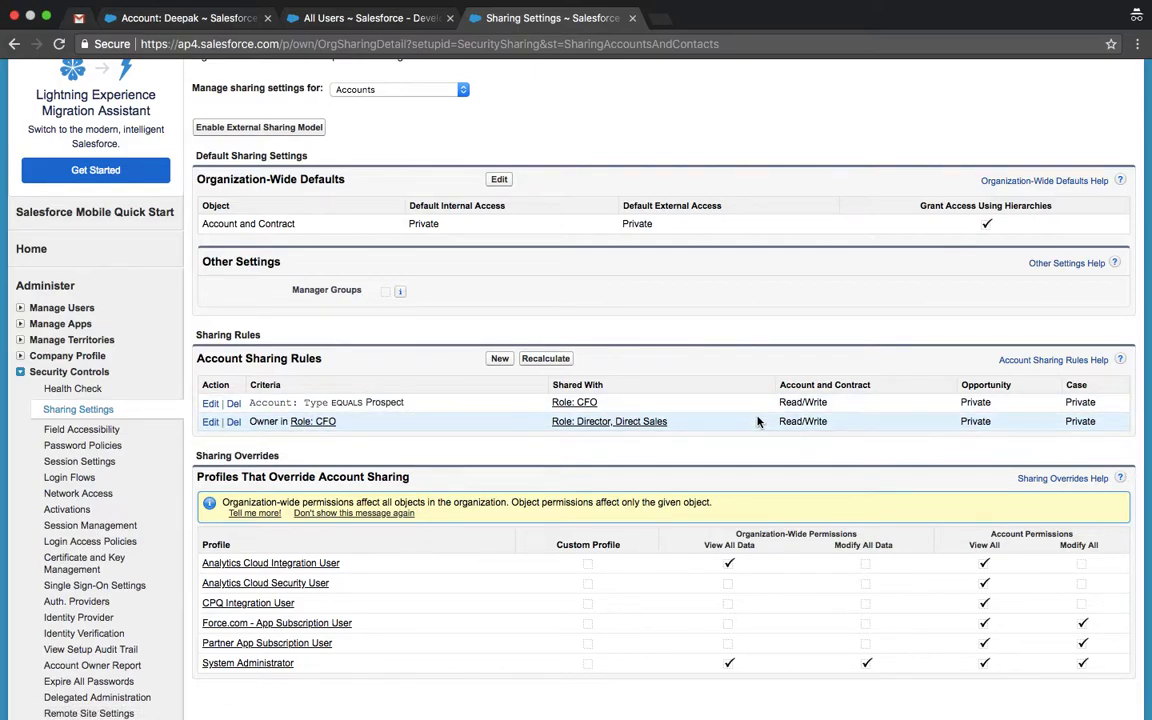
# Step: Review the CFO-owned, Director, Direct Sales rule's roles without changes, then return to the user's edit window
pyautogui.click(211, 422)
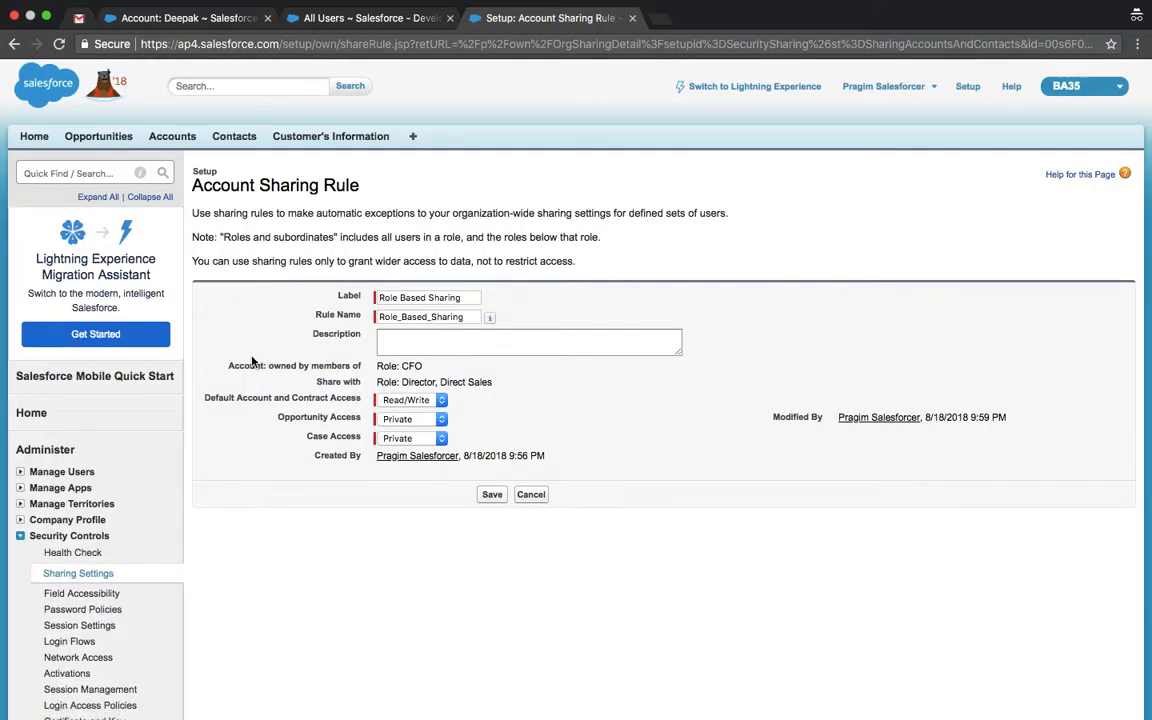
pyautogui.hscroll(-5, 226, 368)
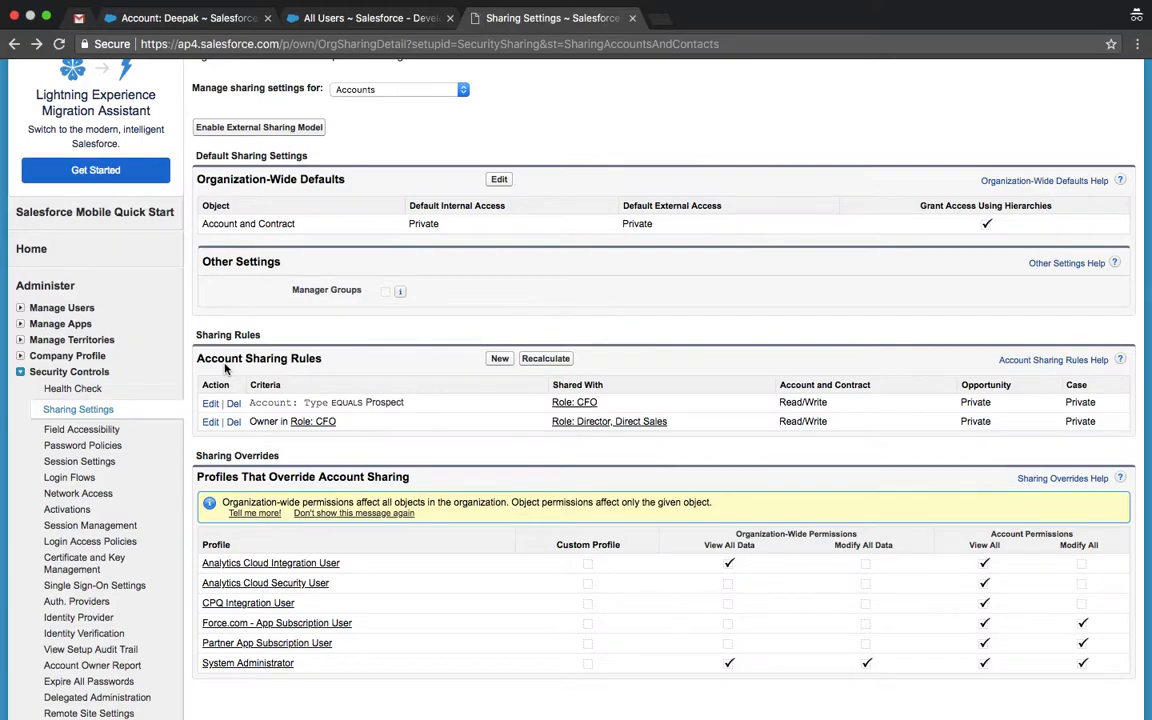
pyautogui.hotkey('ctrl', 'Right')
pyautogui.hotkey('ctrl', 'Left')
pyautogui.hscroll(5, 226, 366)
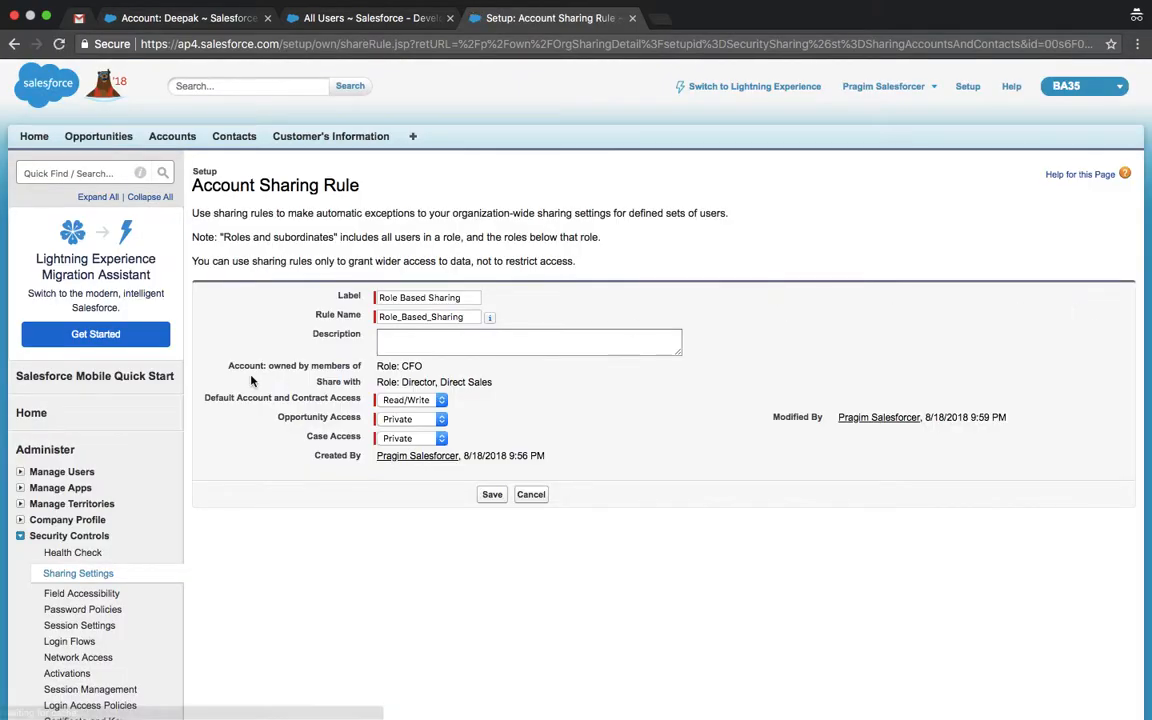
pyautogui.moveTo(226, 367); pyautogui.dragTo(506, 375)
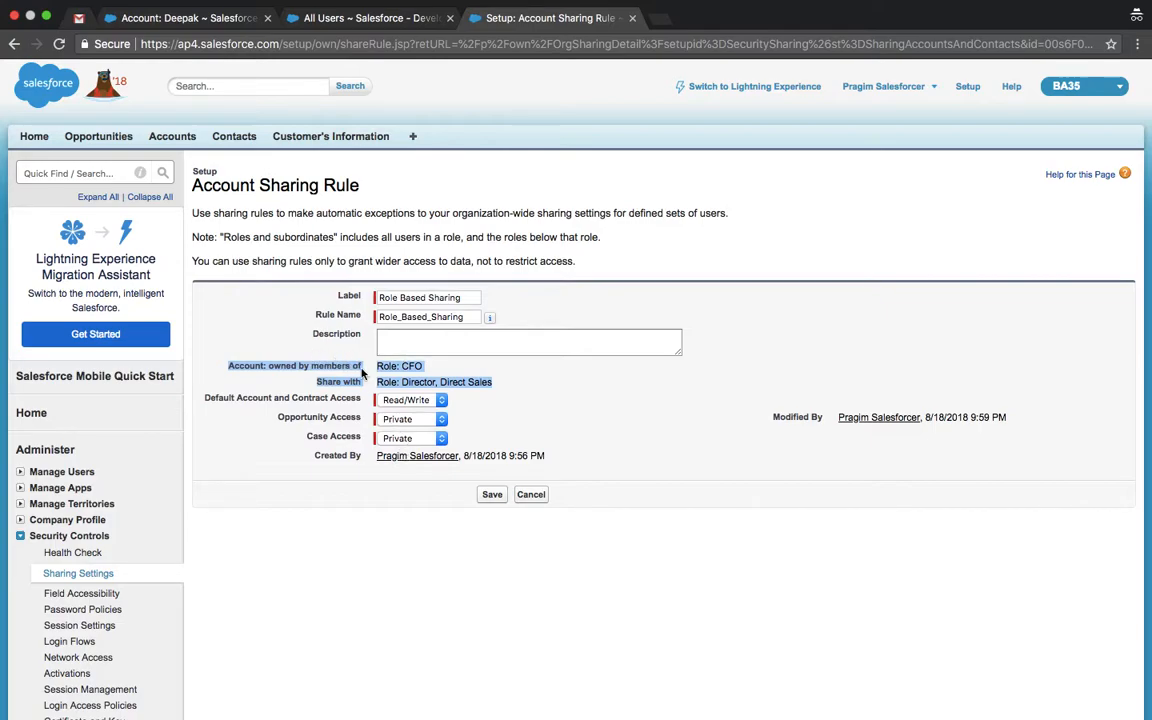
pyautogui.click(532, 496)
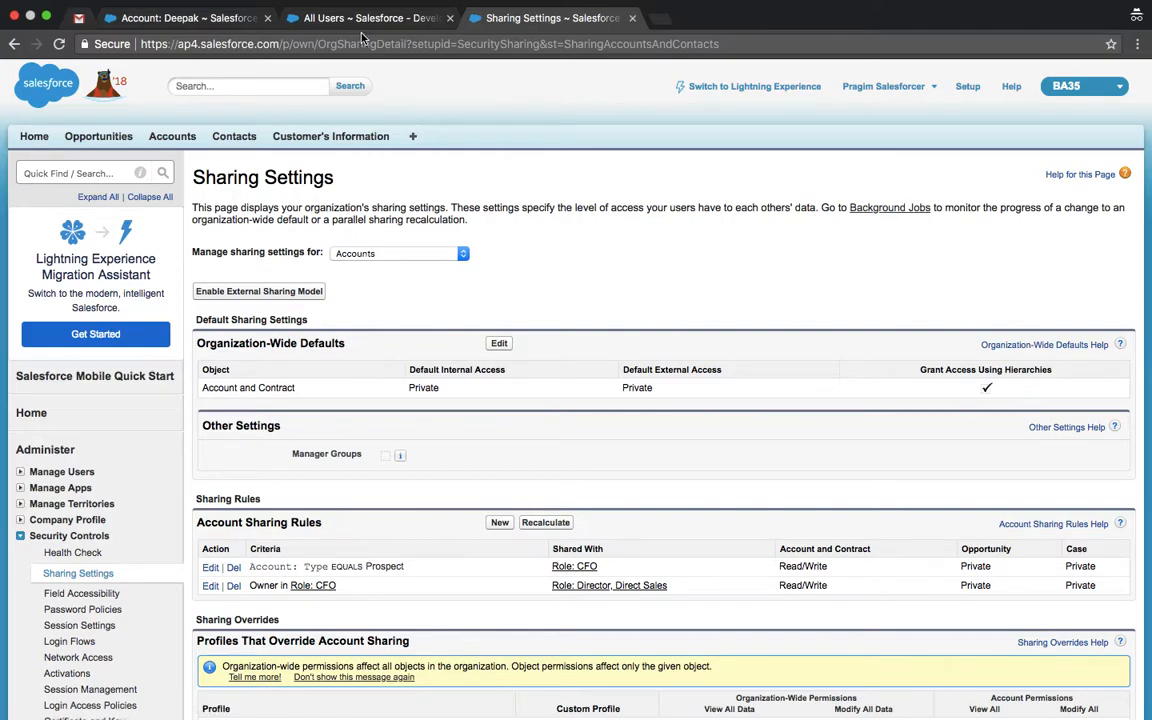
pyautogui.click(340, 18)
pyautogui.click(565, 22)
pyautogui.click(360, 18)
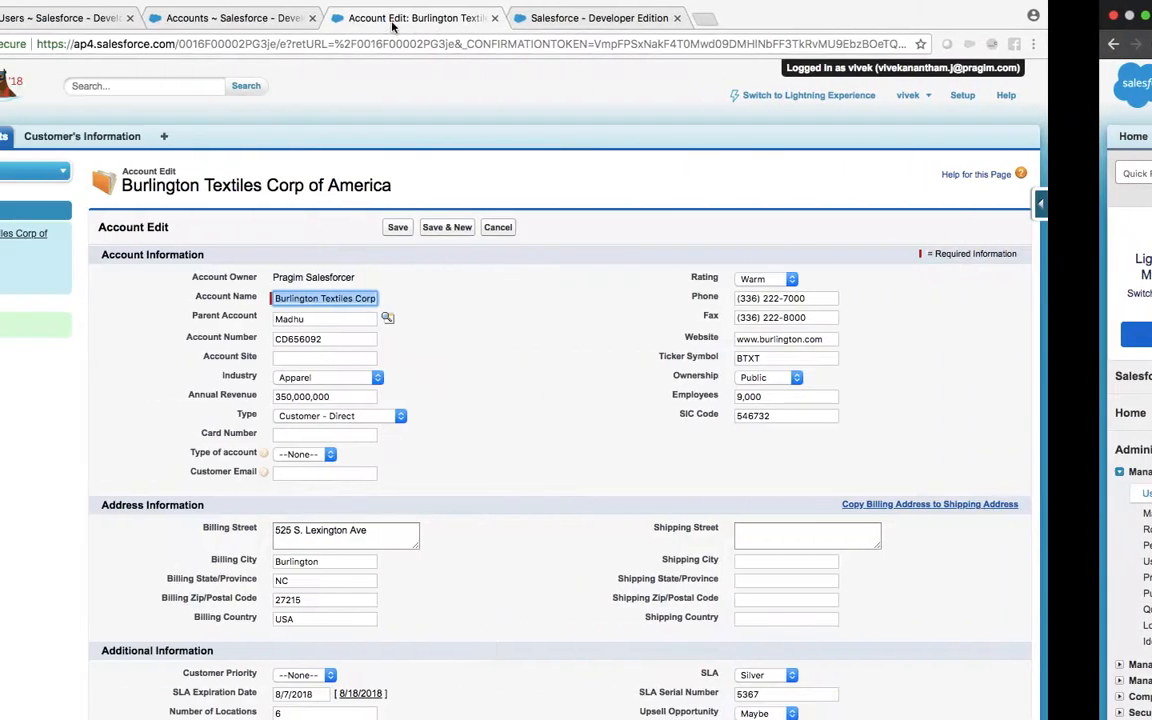
pyautogui.hotkey('ctrl', 'Left')
pyautogui.click(668, 40)
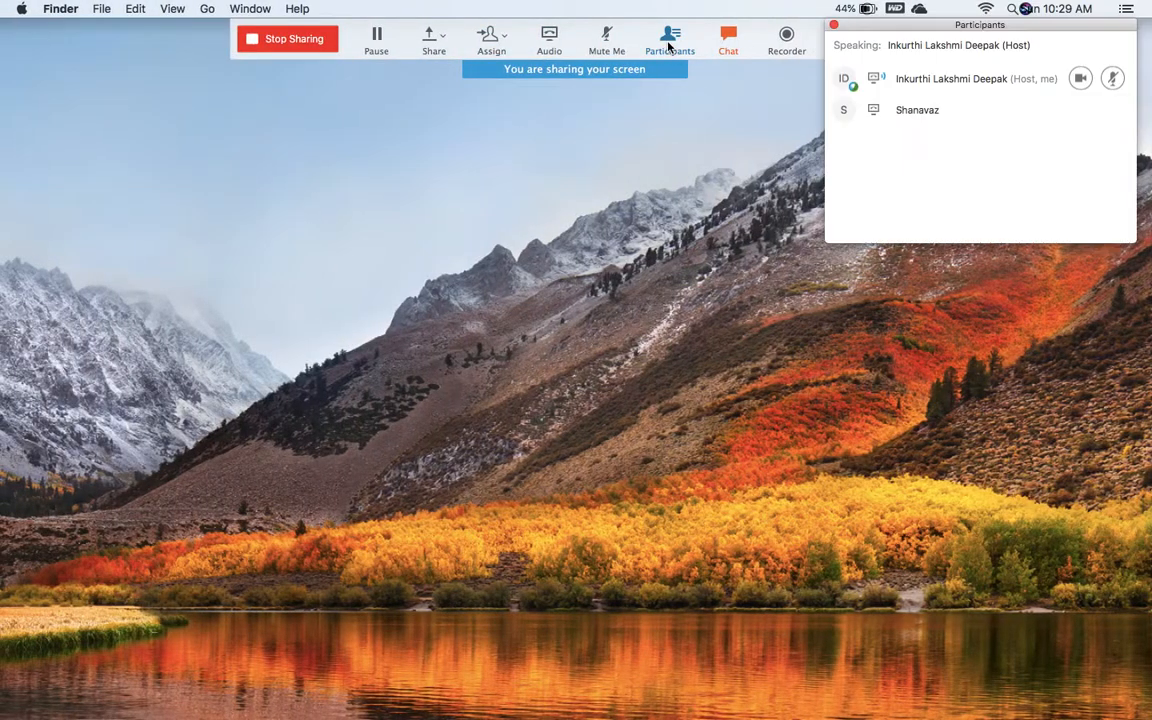
pyautogui.hotkey('ctrl', 'Right')
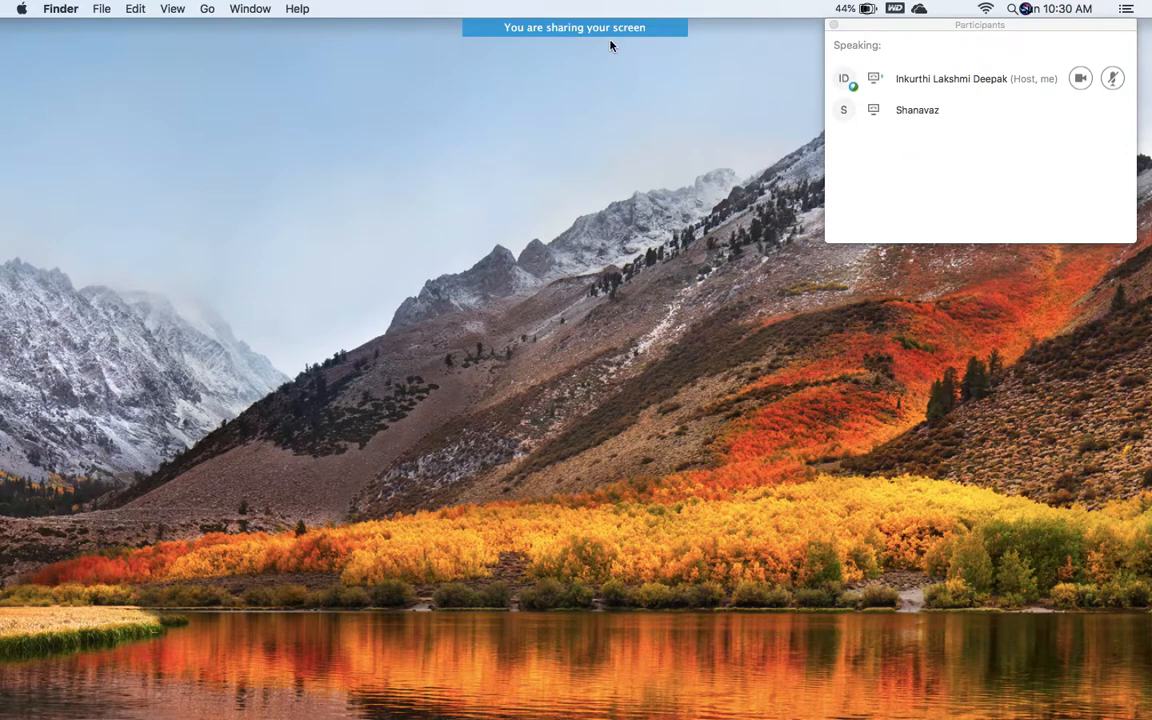
pyautogui.moveTo(611, 37)
pyautogui.click(729, 38)
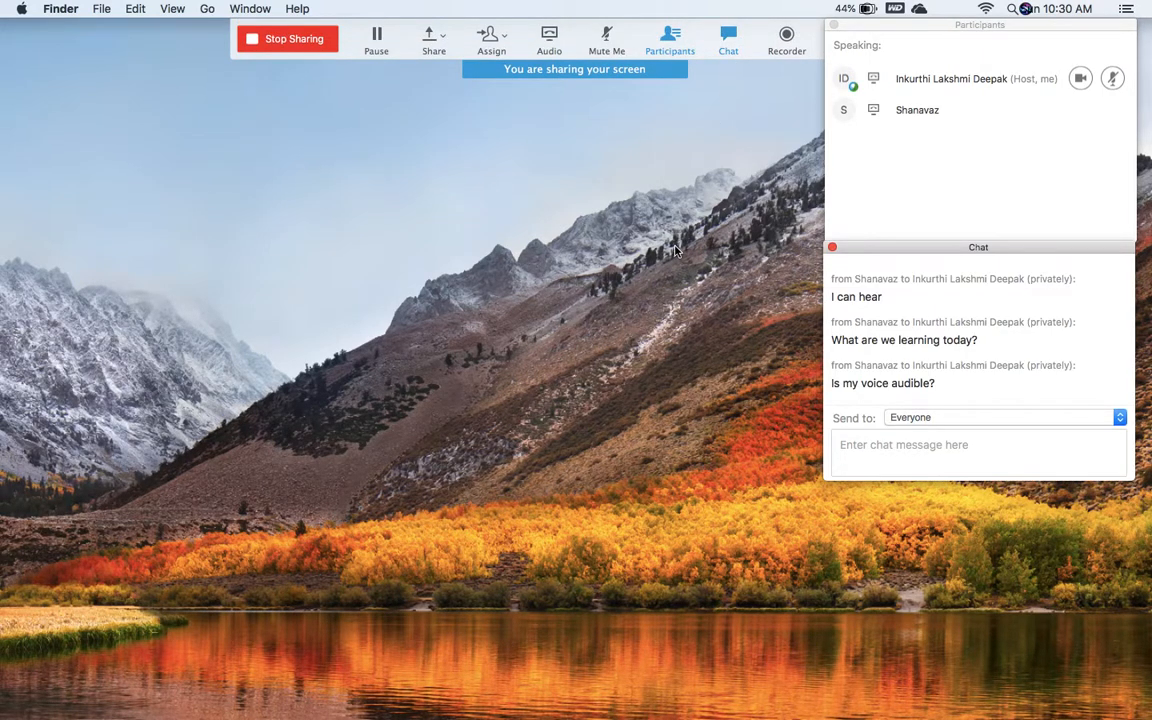
pyautogui.hotkey('ctrl', 'Right')
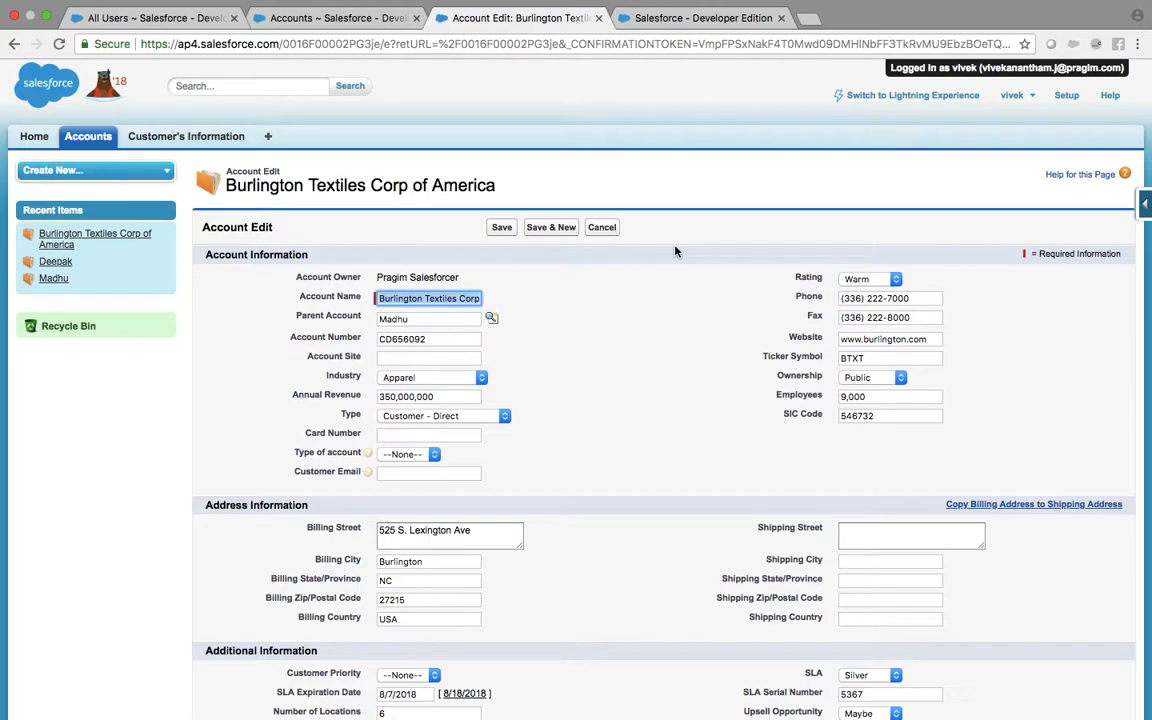
# Step: Check that the other account tab still reports Insufficient Privileges, then return to the admin window
pyautogui.click(703, 18)
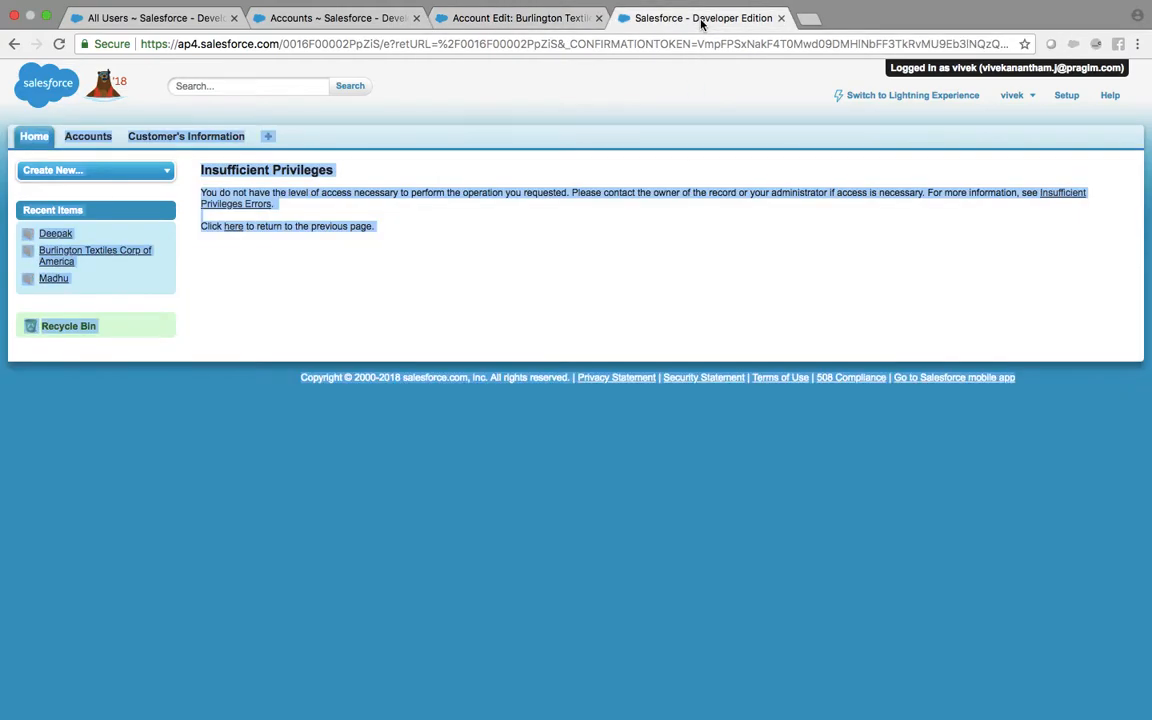
pyautogui.click(585, 45)
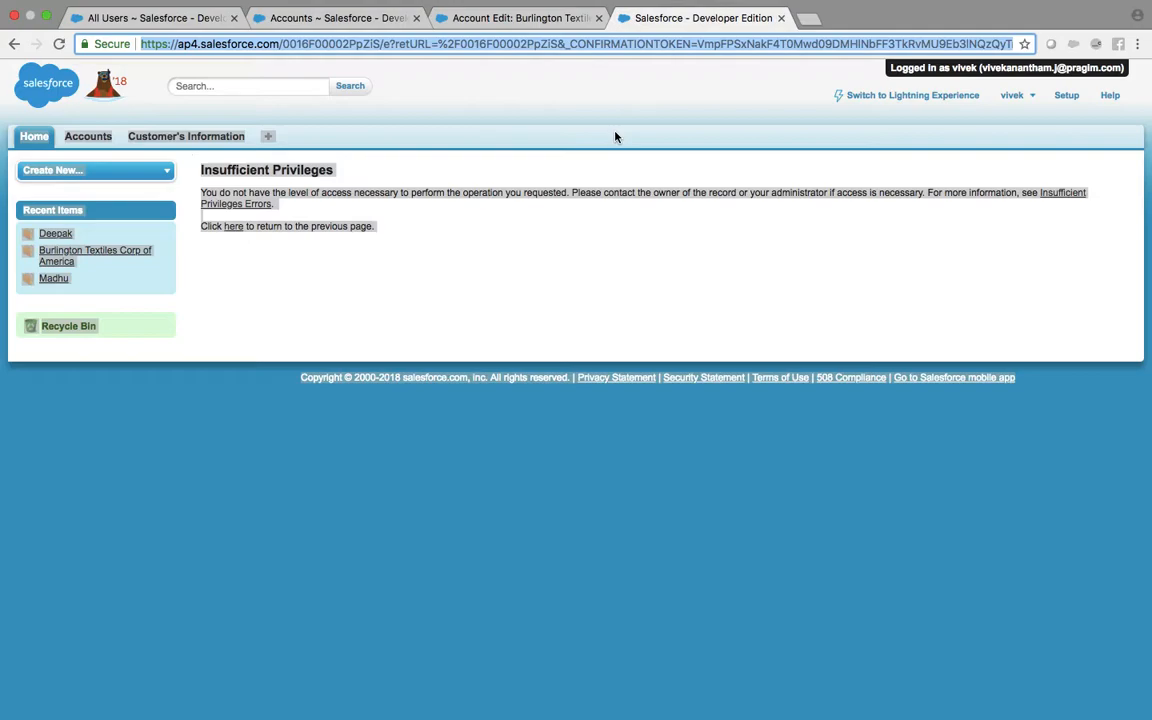
pyautogui.hotkey('ctrl', 'Right')
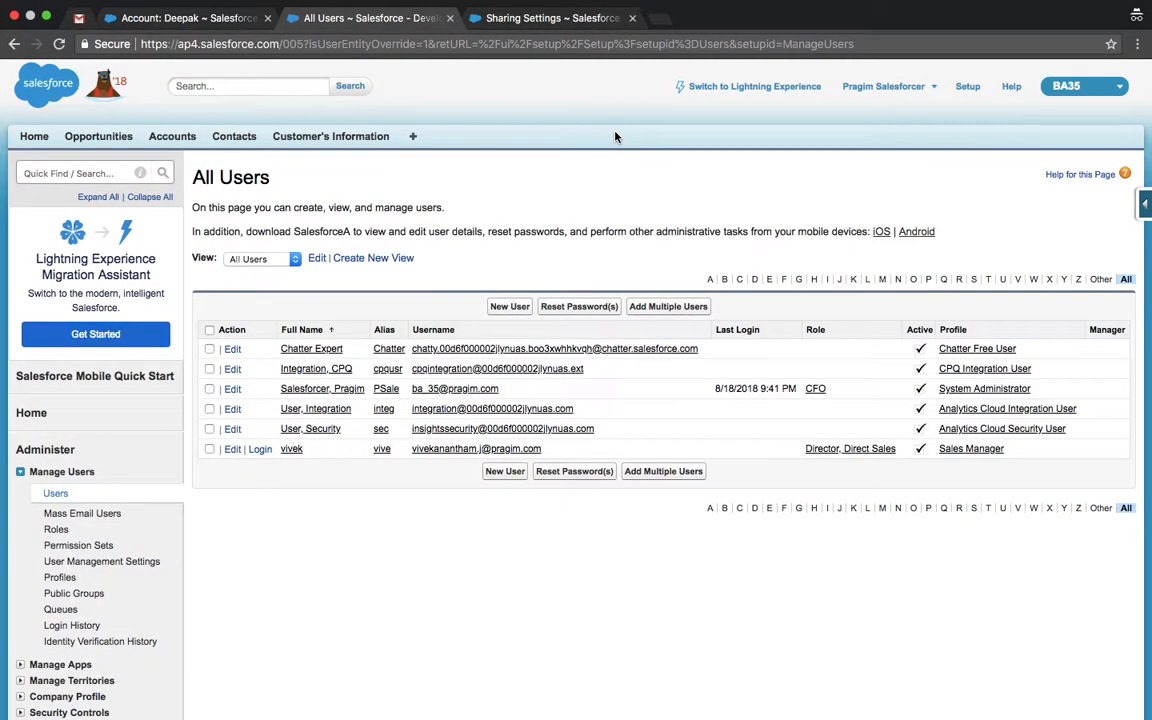
# Step: Delete the Owner in Role: CFO sharing rule for Director, Direct Sales and confirm
pyautogui.click(86, 174)
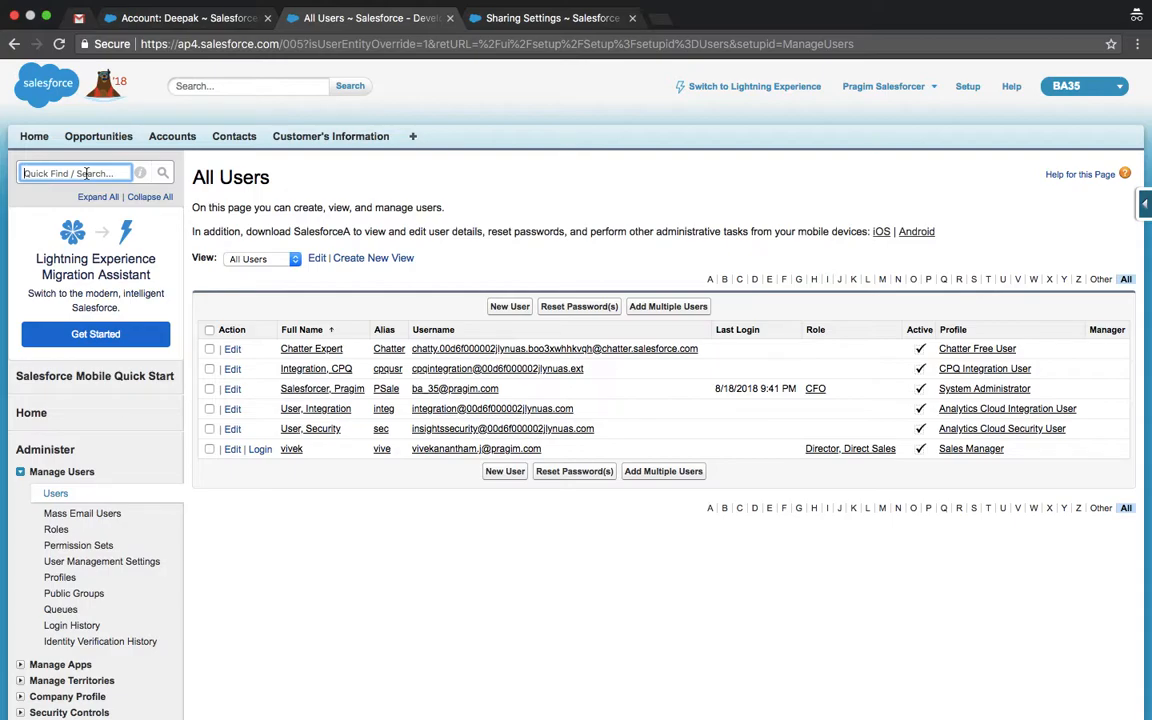
pyautogui.click(174, 142)
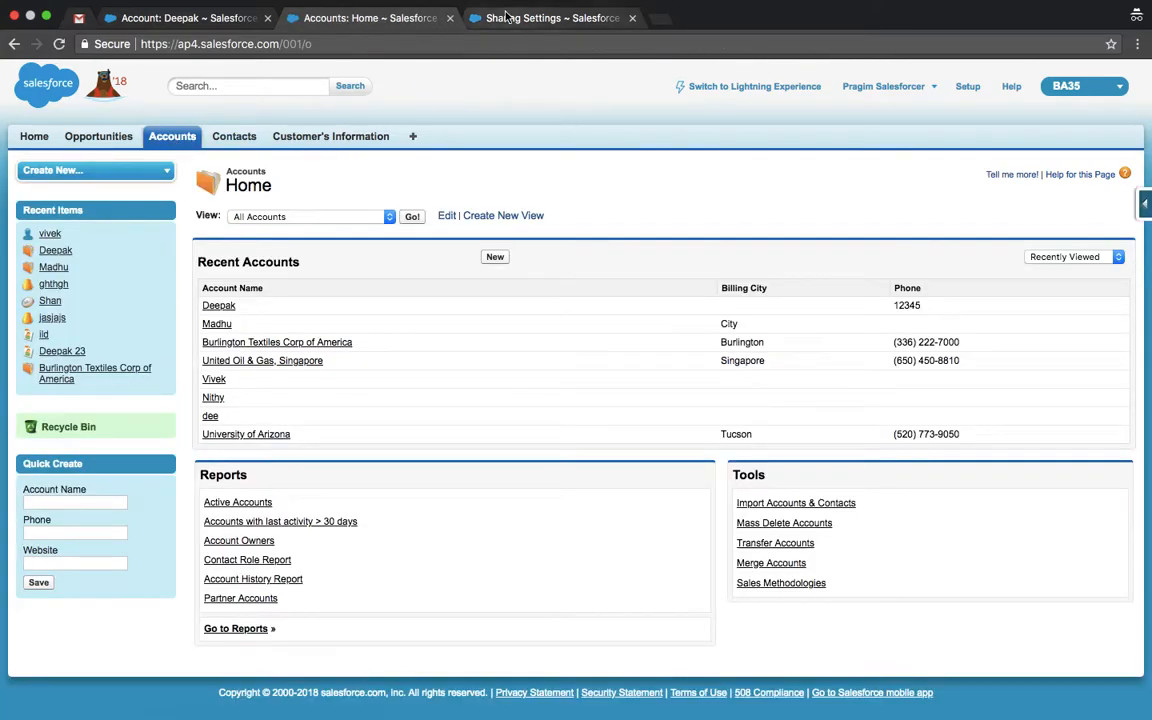
pyautogui.click(522, 18)
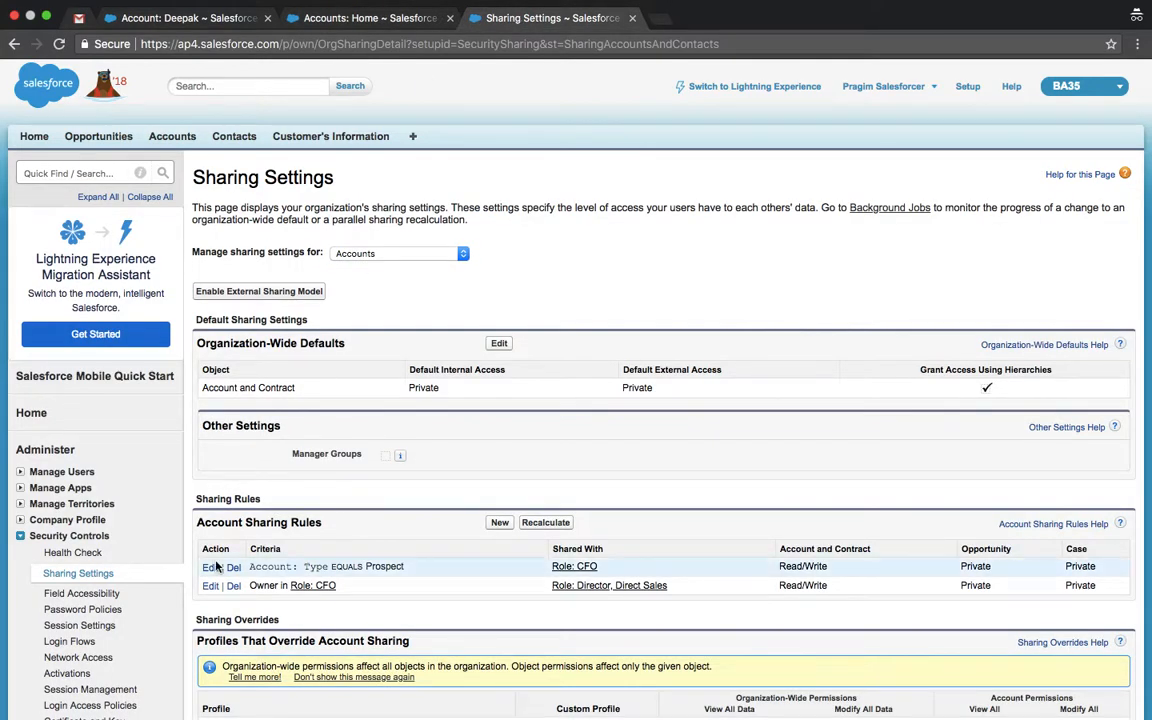
pyautogui.click(233, 587)
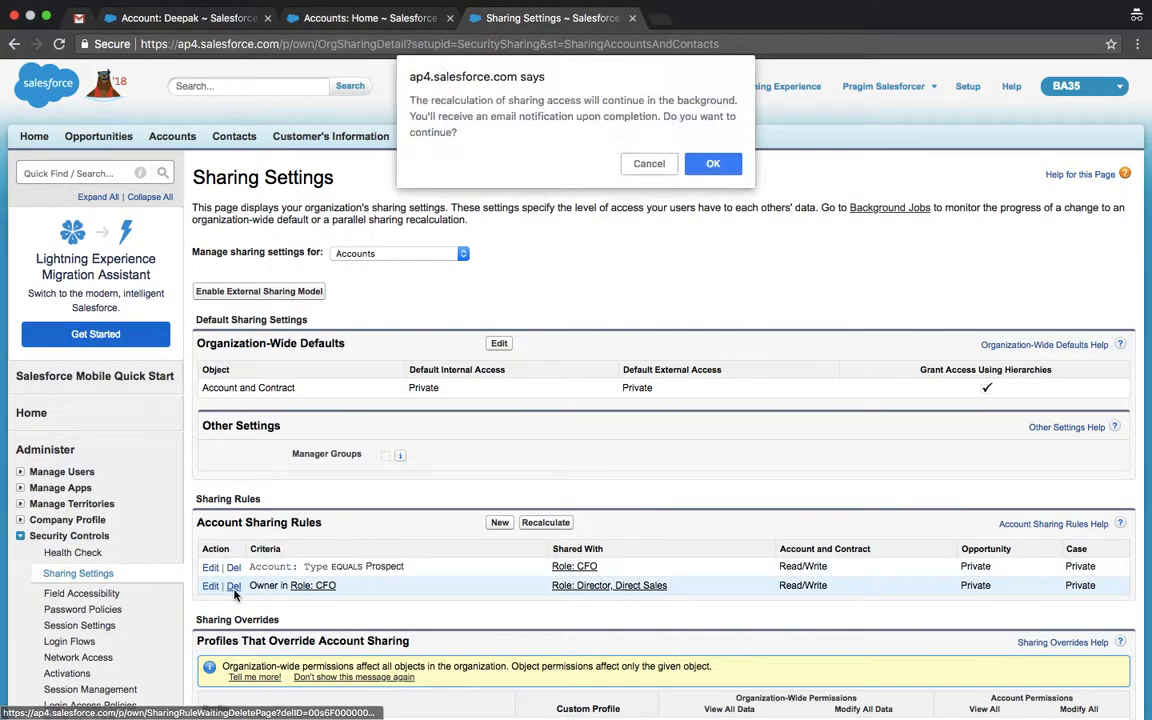
pyautogui.click(712, 166)
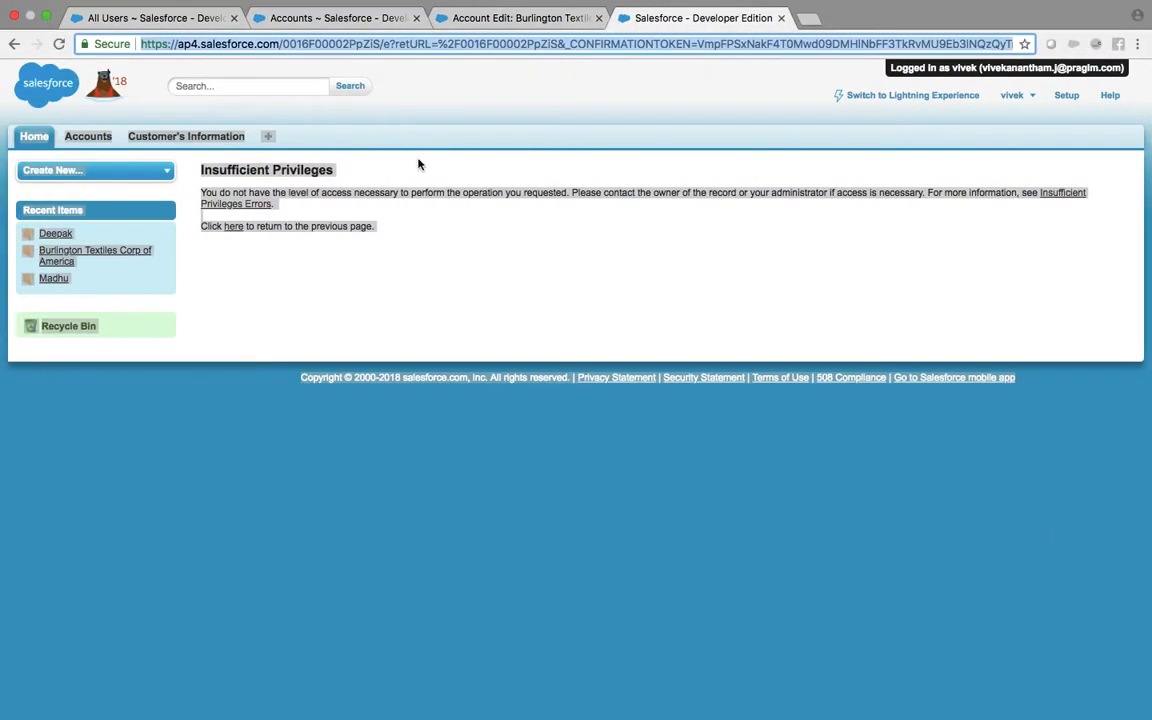
# Step: In the user's session, close the old Accounts and Burlington tabs and list all accounts with Go!
pyautogui.click(87, 136)
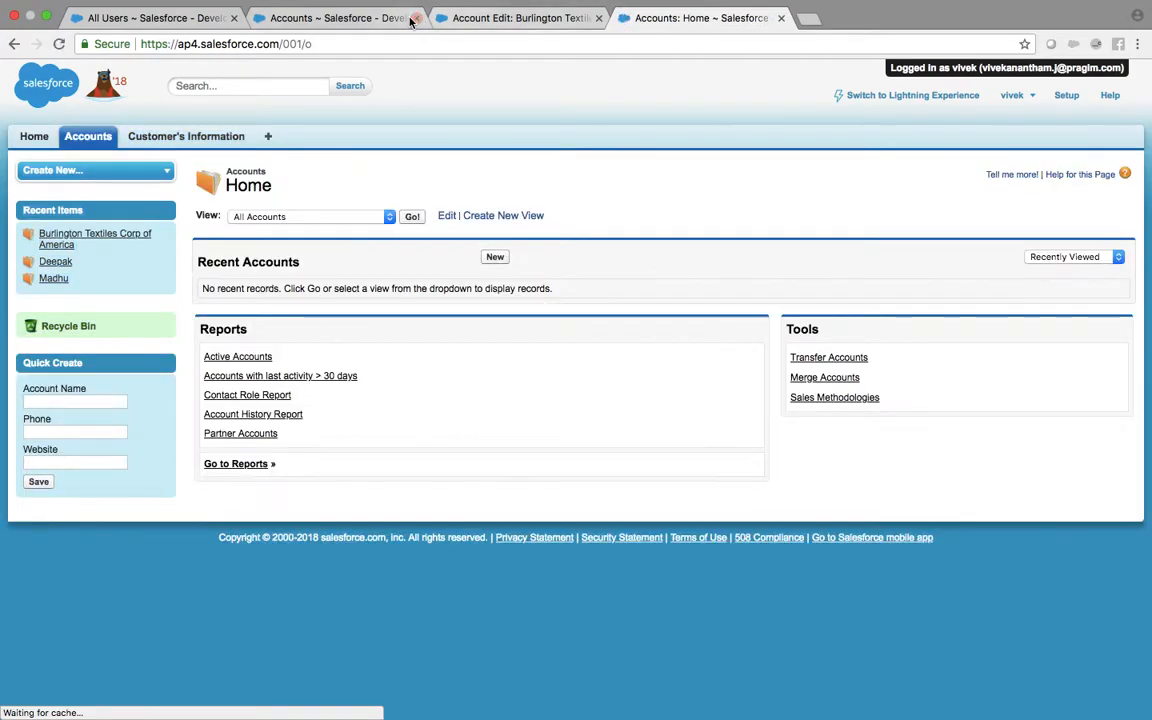
pyautogui.click(408, 19)
pyautogui.click(413, 18)
pyautogui.click(413, 18)
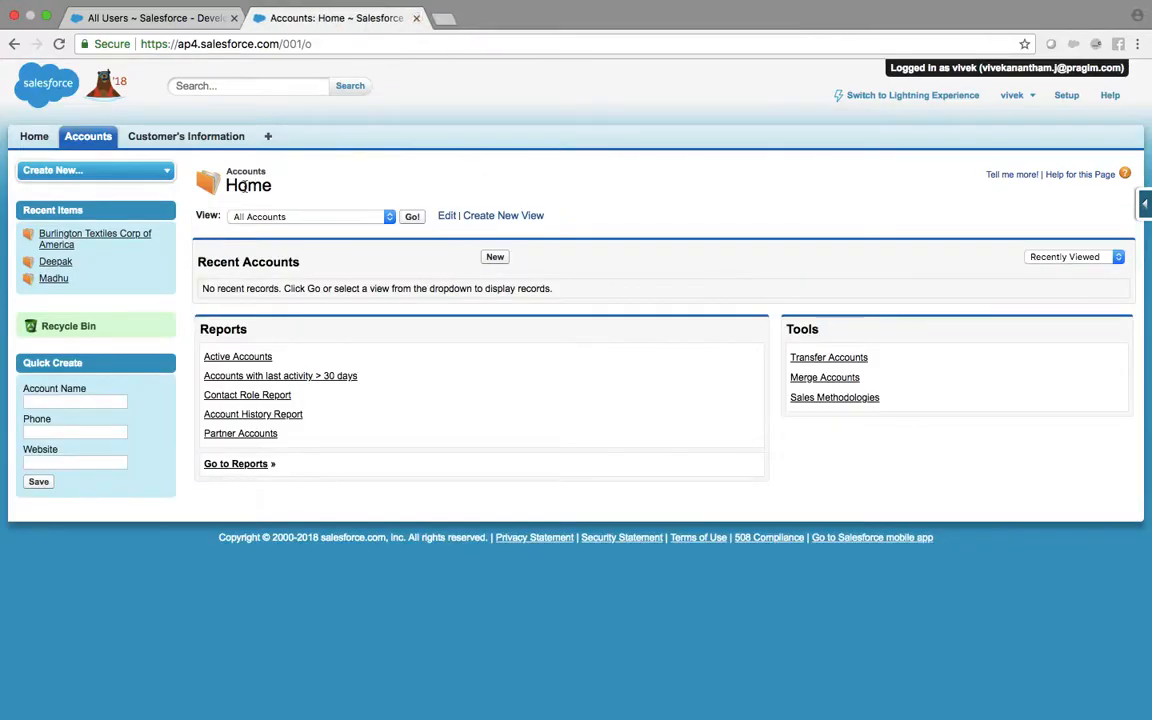
pyautogui.click(410, 219)
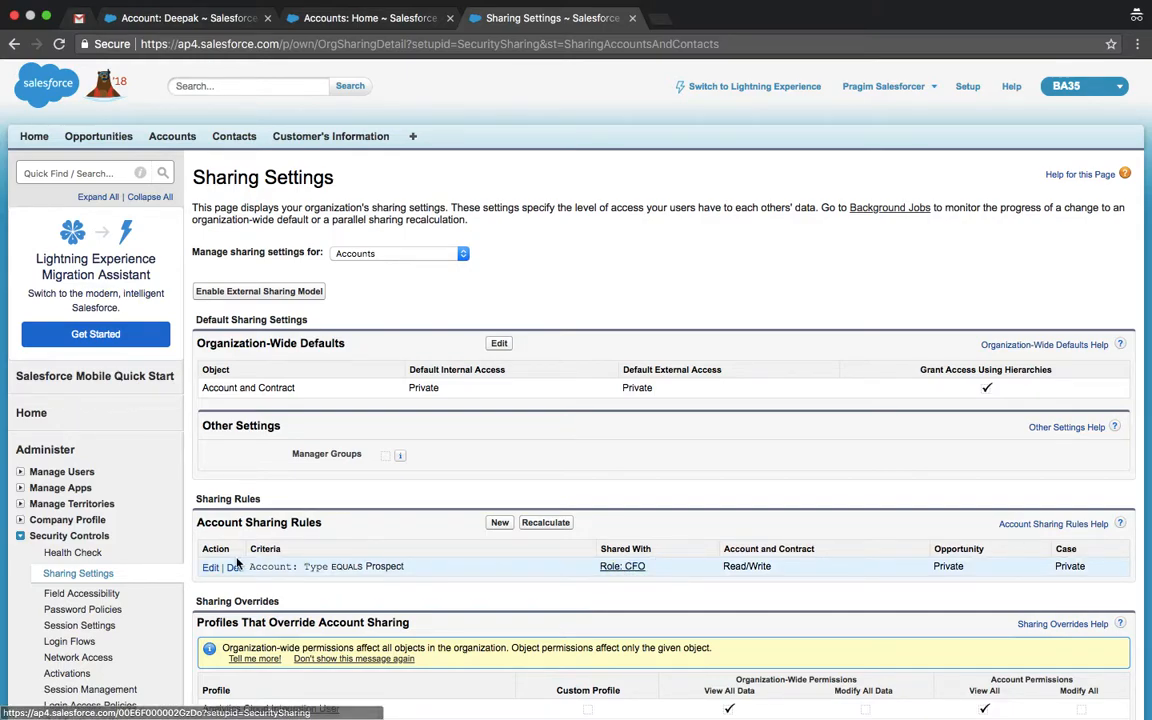
# Step: Delete the Type equals Prospect sharing rule, confirm recalculation, and open the Deepak account
pyautogui.click(208, 568)
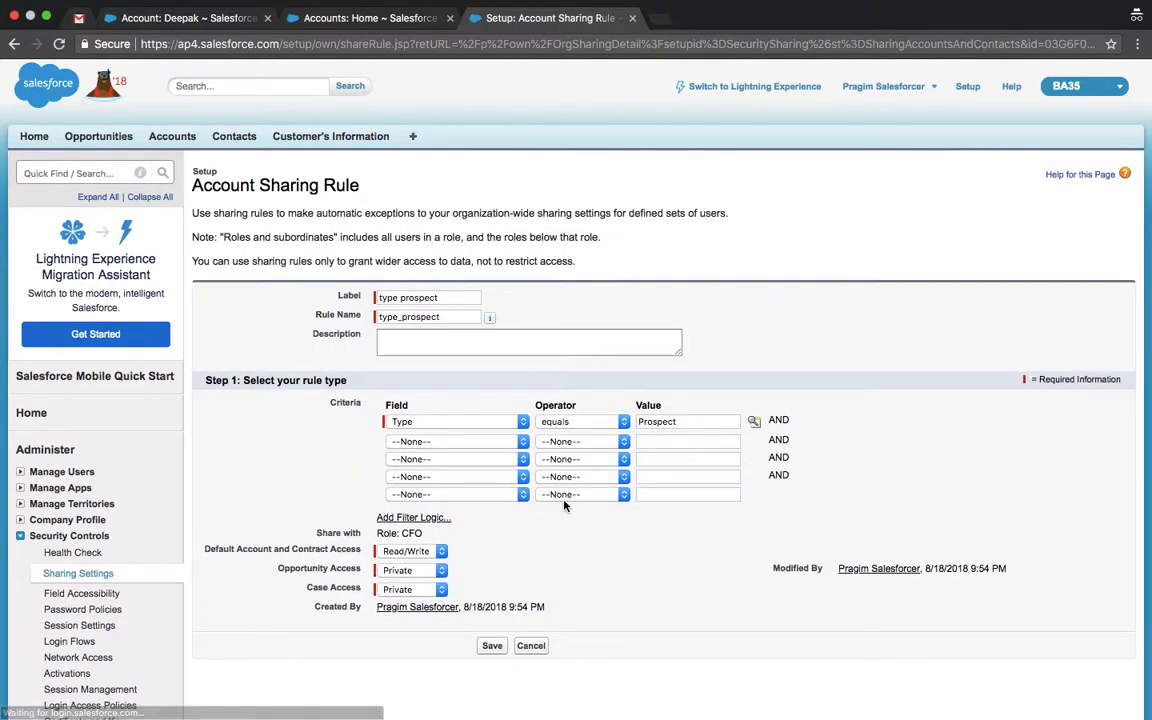
pyautogui.click(530, 646)
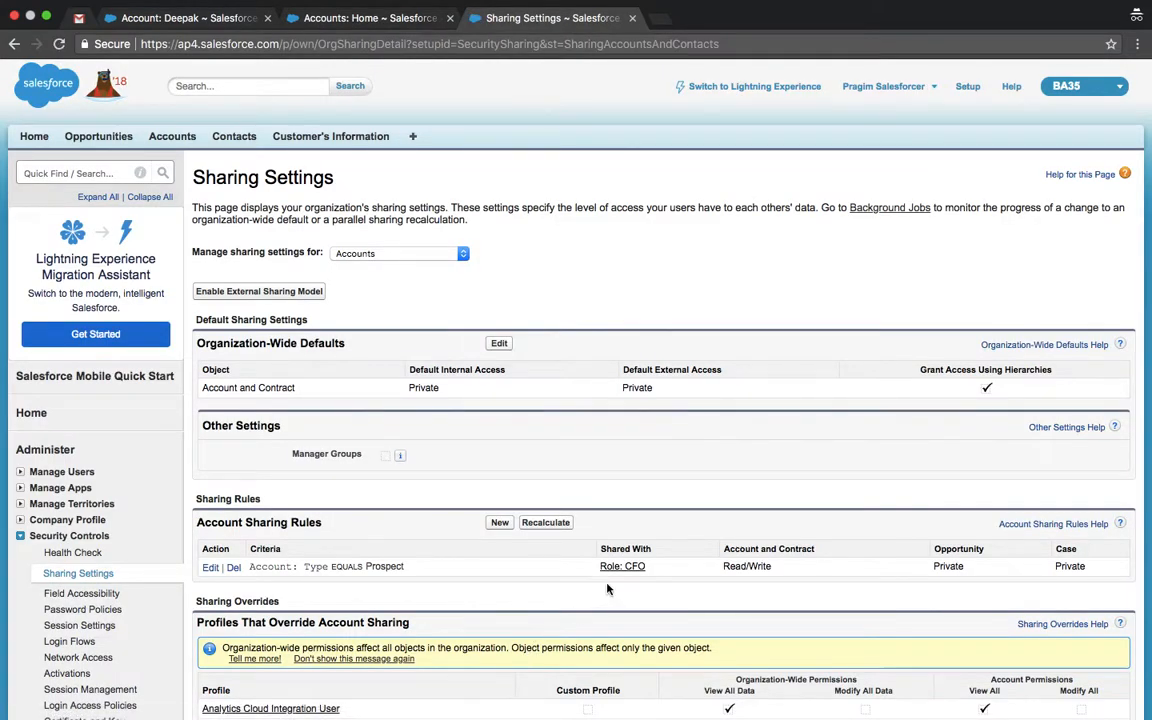
pyautogui.click(545, 522)
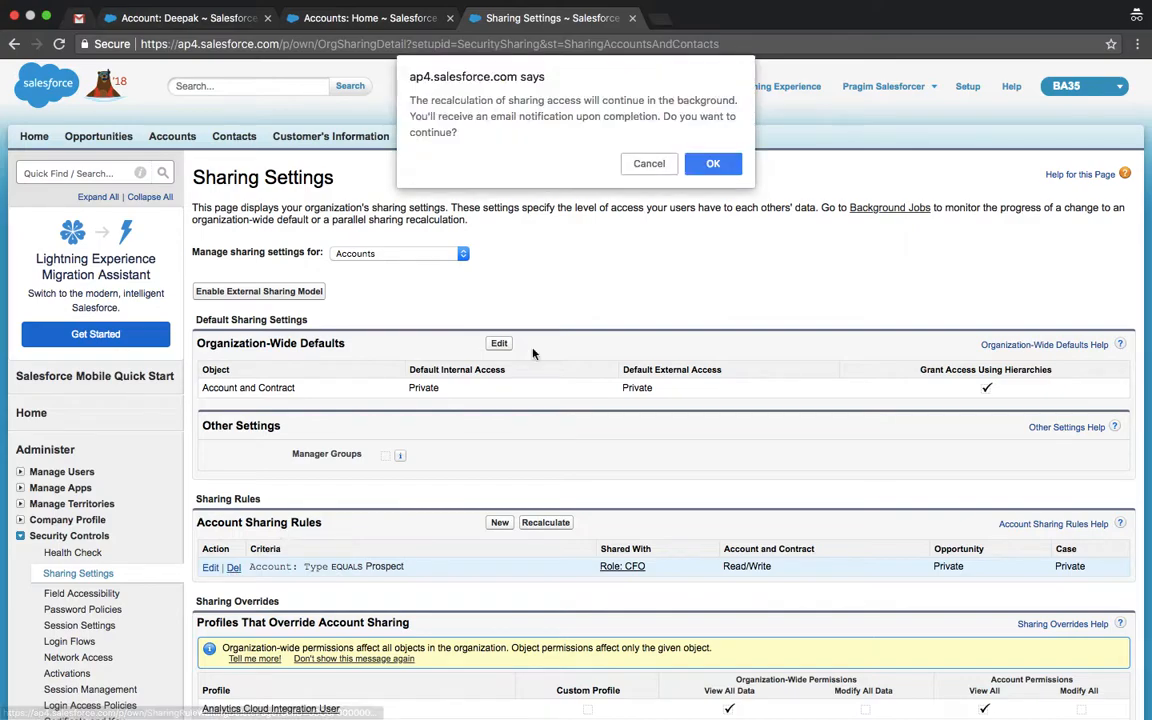
pyautogui.click(733, 163)
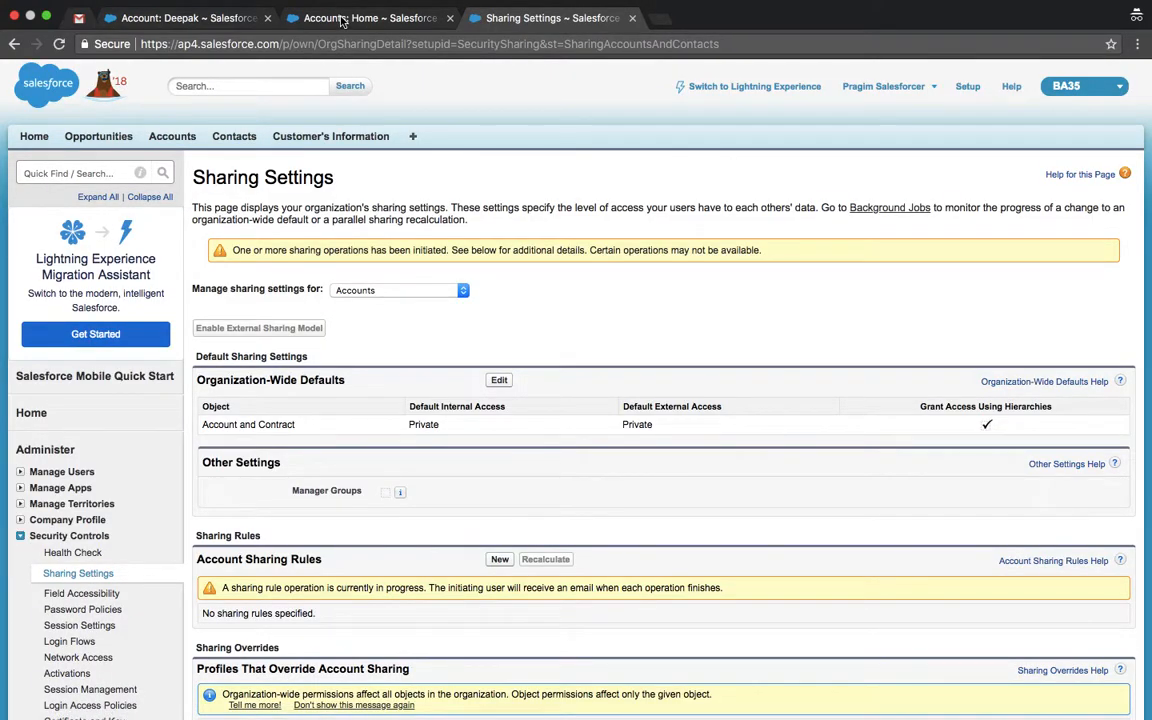
pyautogui.click(341, 18)
pyautogui.click(221, 307)
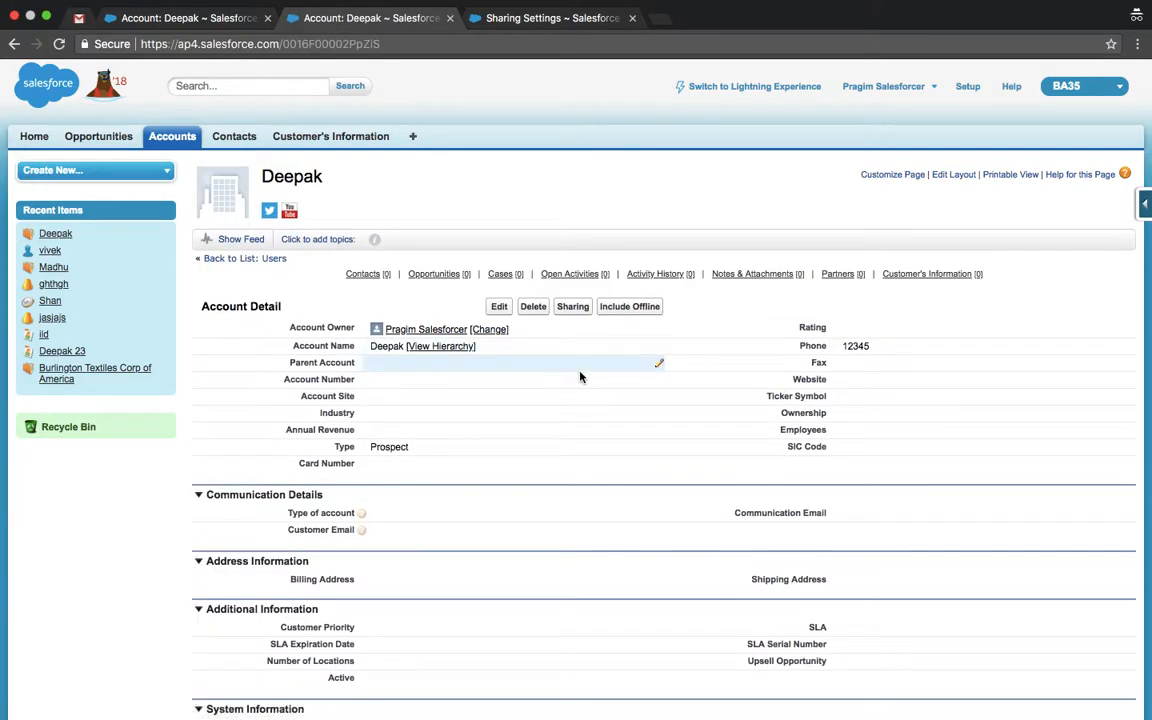
# Step: Add a manual share on Deepak for the other user, searching Users, and save
pyautogui.click(574, 311)
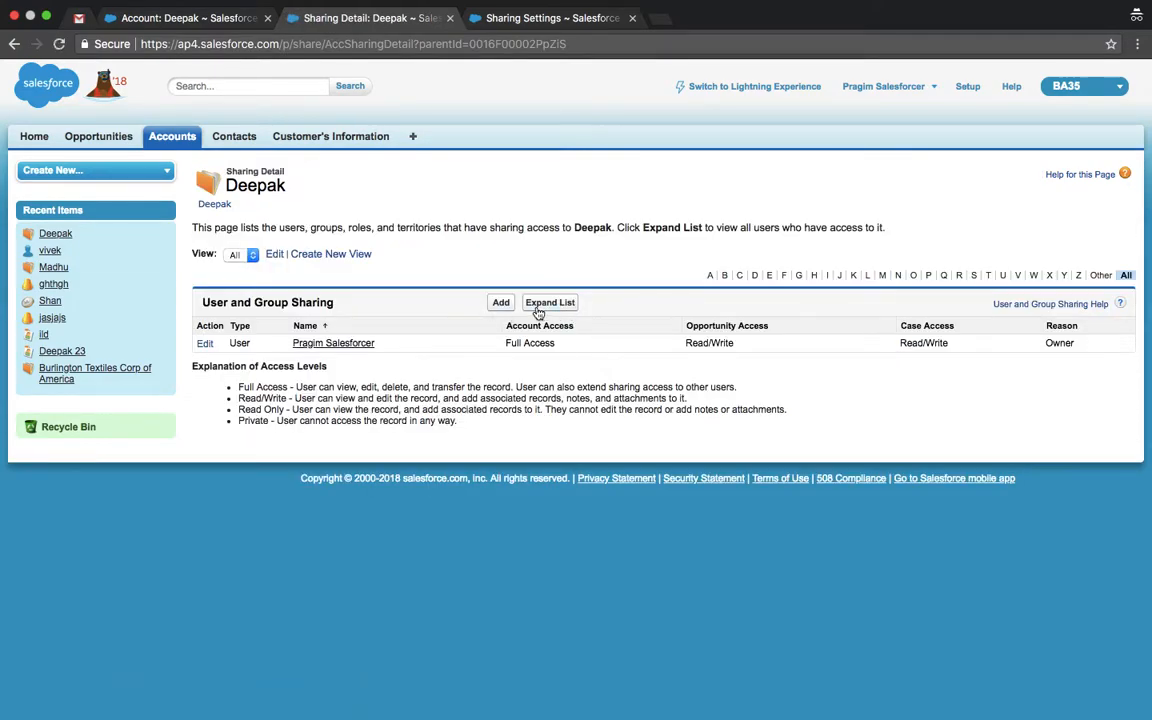
pyautogui.click(498, 303)
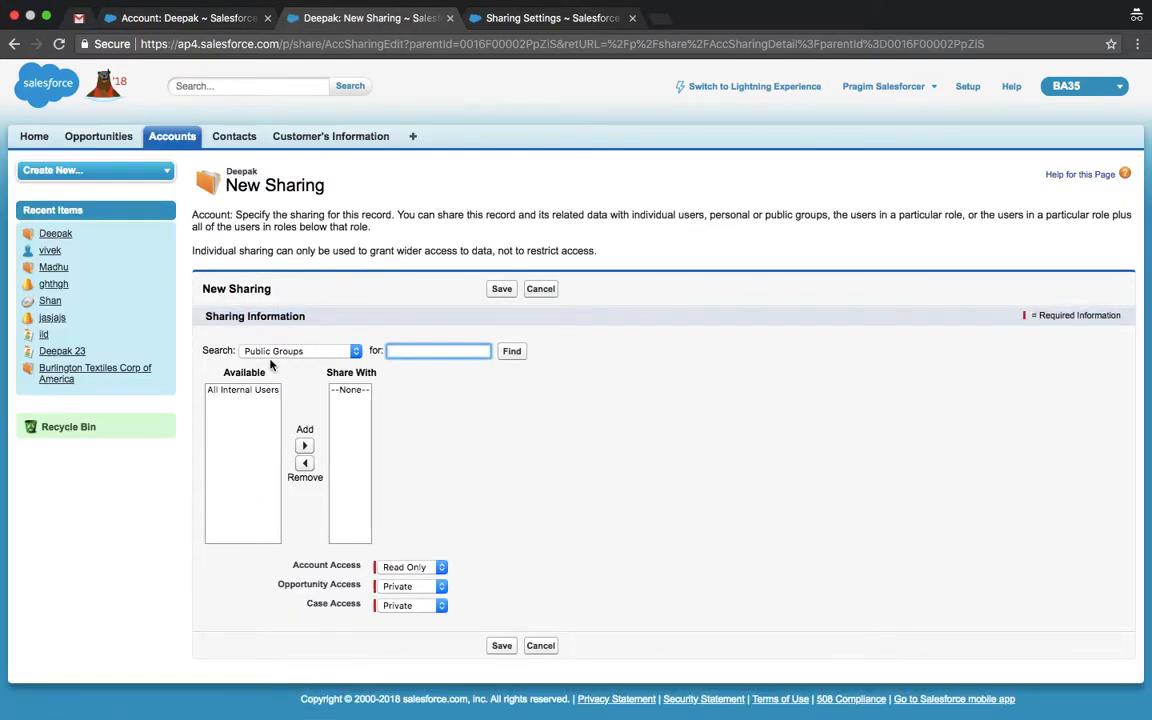
pyautogui.click(292, 352)
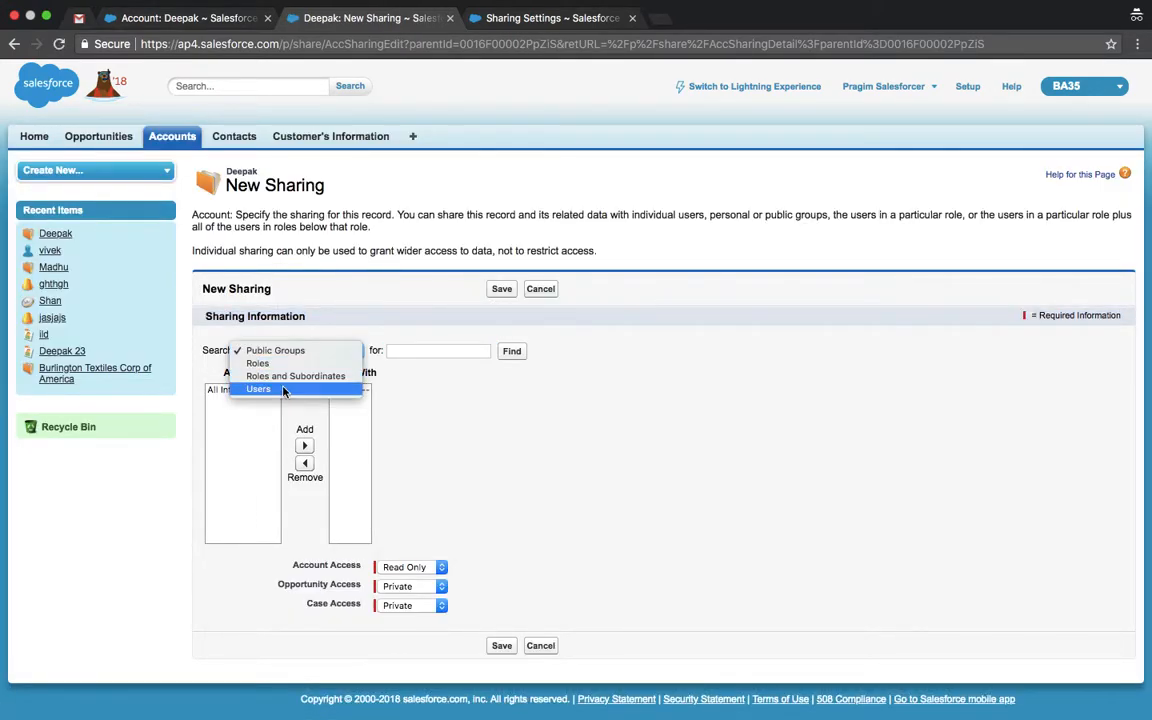
pyautogui.click(288, 389)
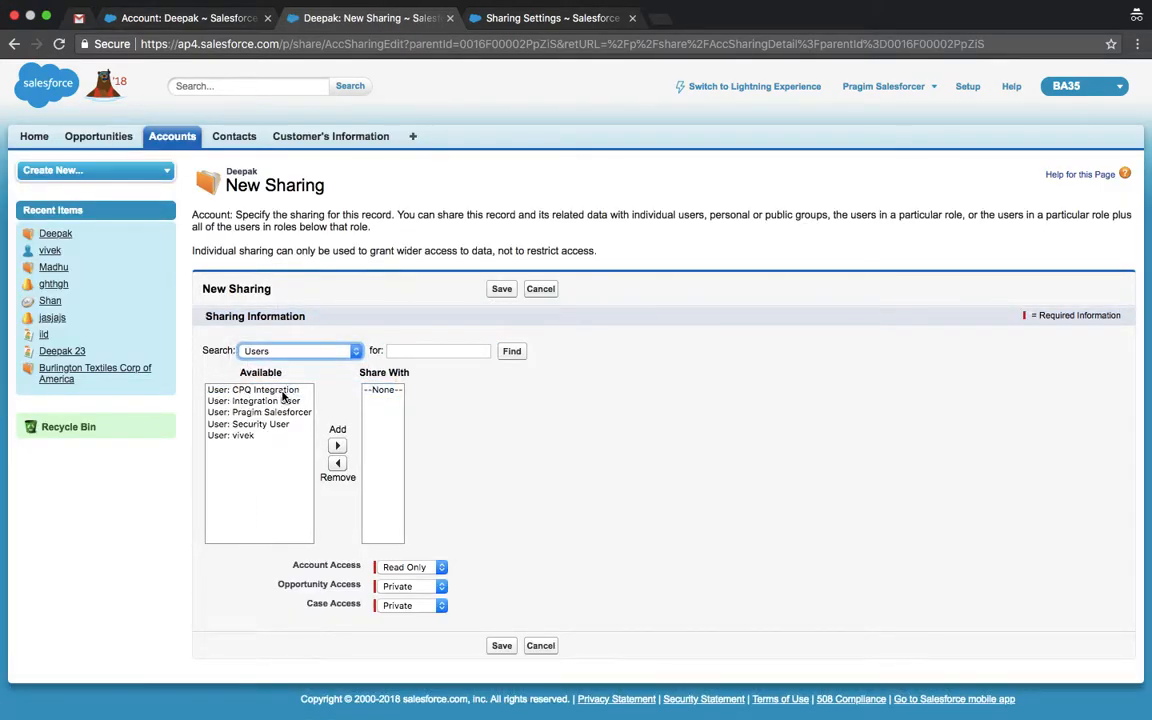
pyautogui.click(243, 435)
pyautogui.click(337, 445)
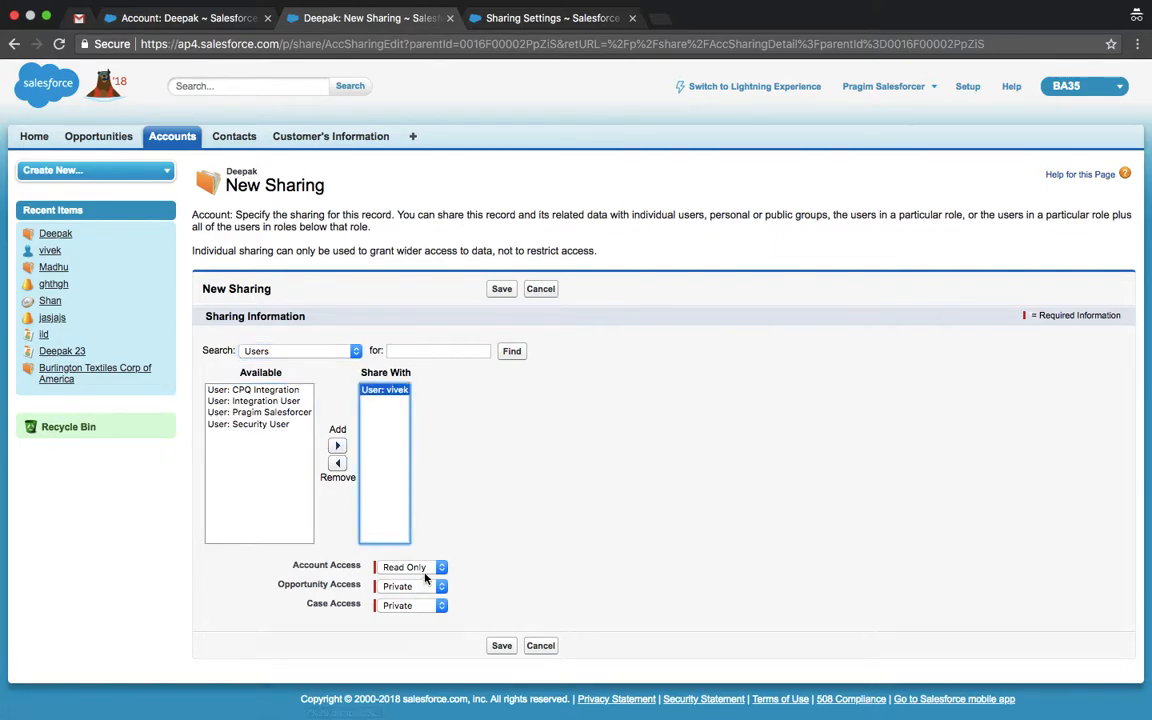
pyautogui.click(502, 646)
# Step: Refresh the other user's accounts list to check visibility, then return to Accounts home
pyautogui.hotkey('ctrl', 'Left')
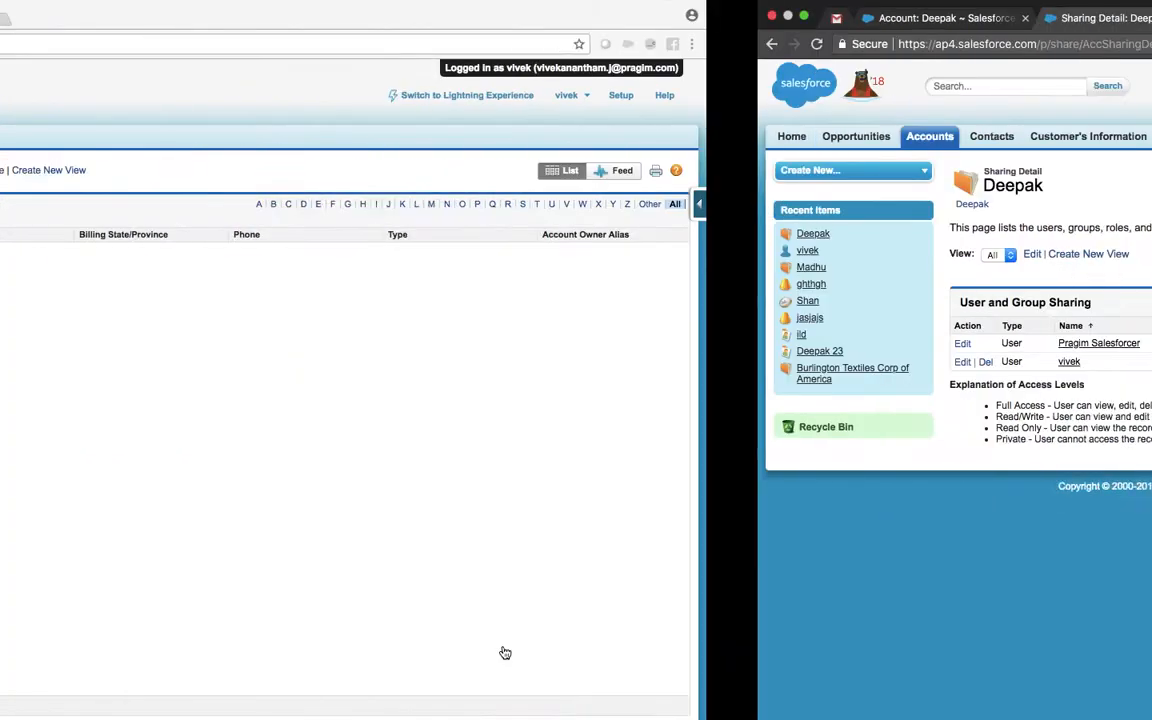
pyautogui.click(276, 209)
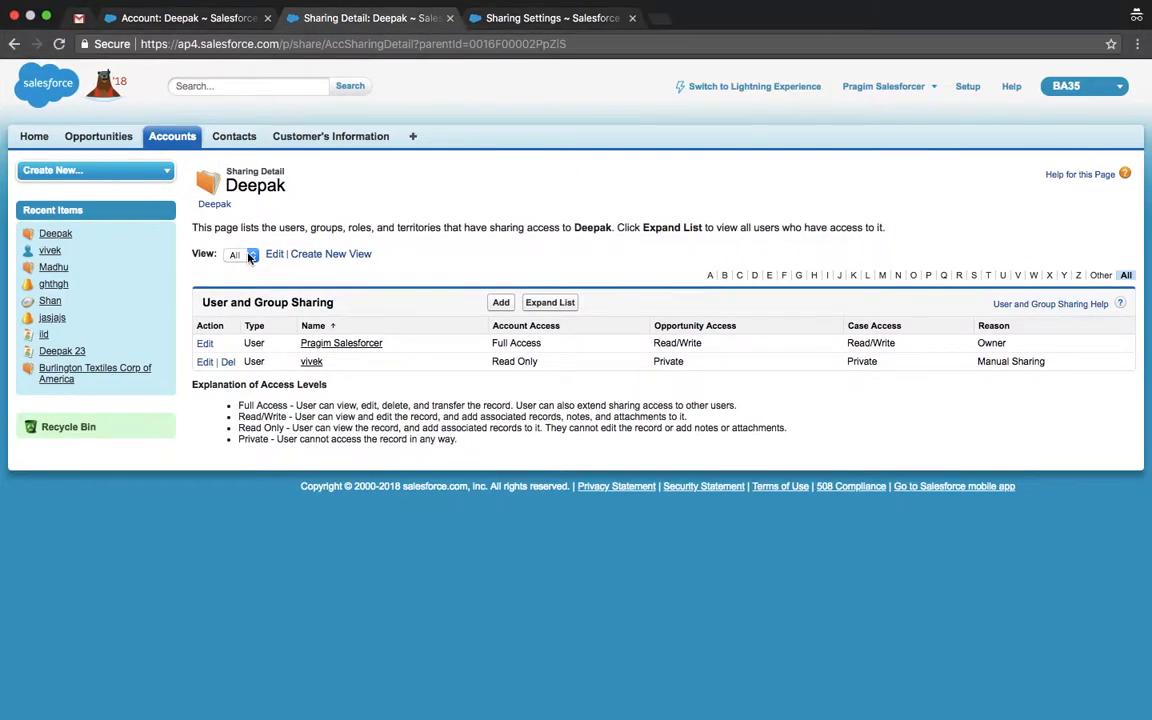
pyautogui.click(187, 145)
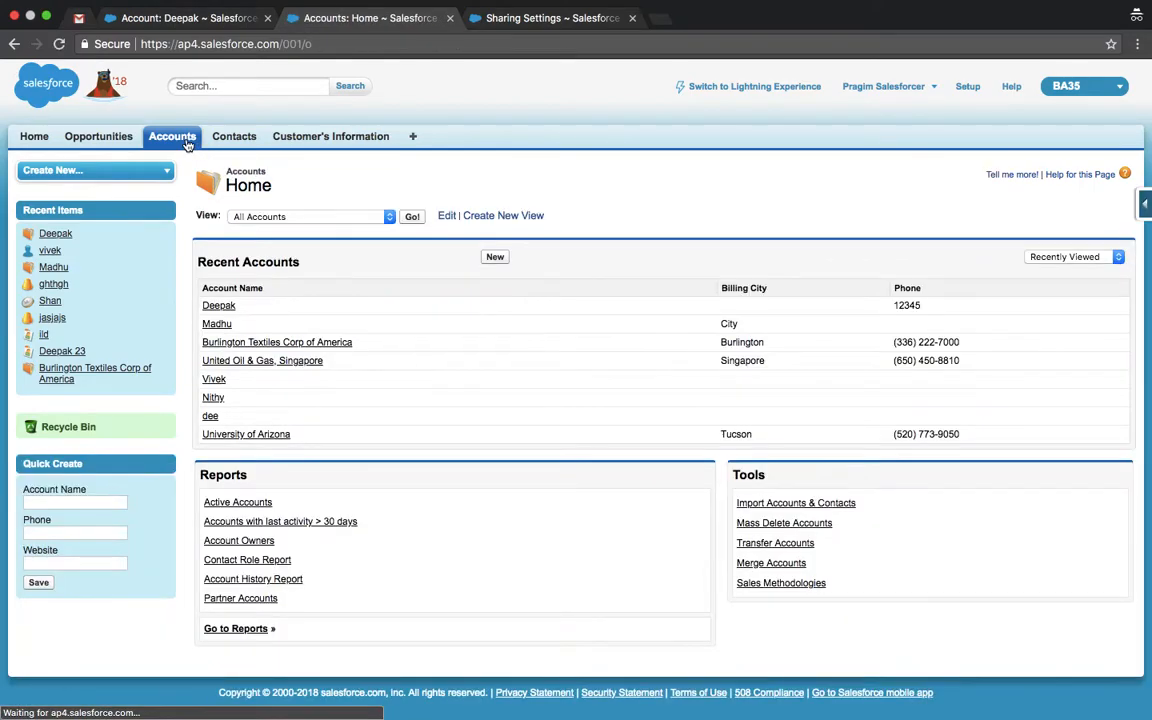
# Step: Delete the other user's Read Only share from Deepak's Sharing list and return to the account
pyautogui.click(218, 305)
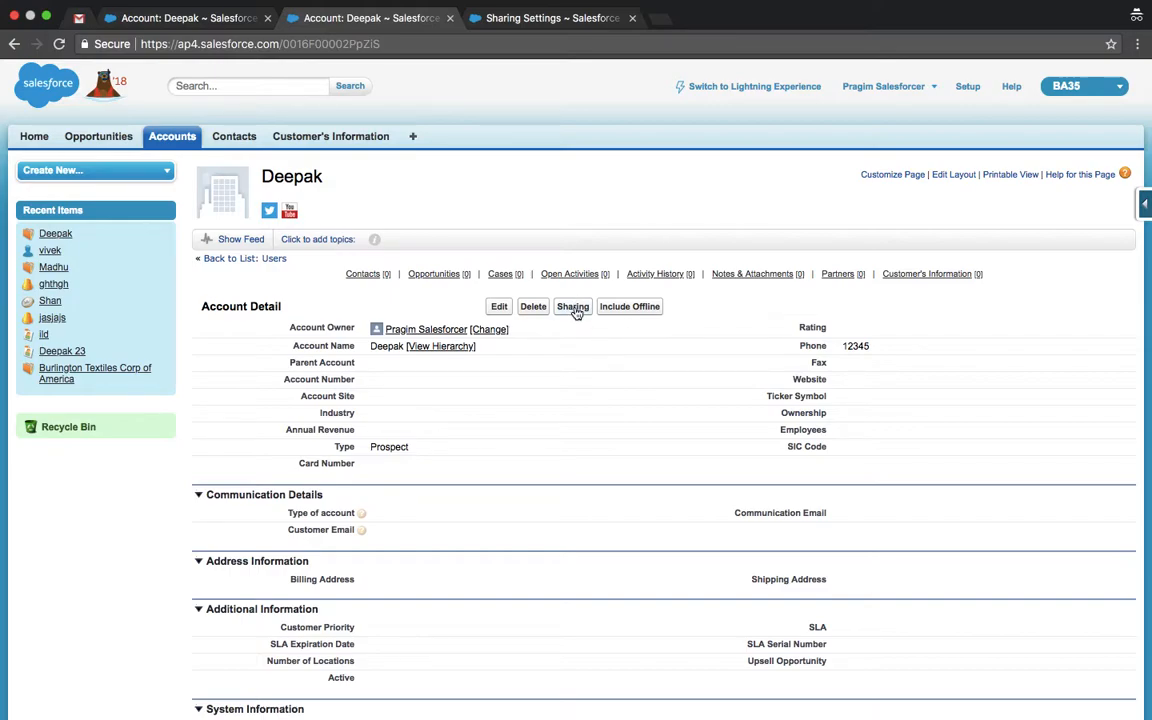
pyautogui.click(574, 308)
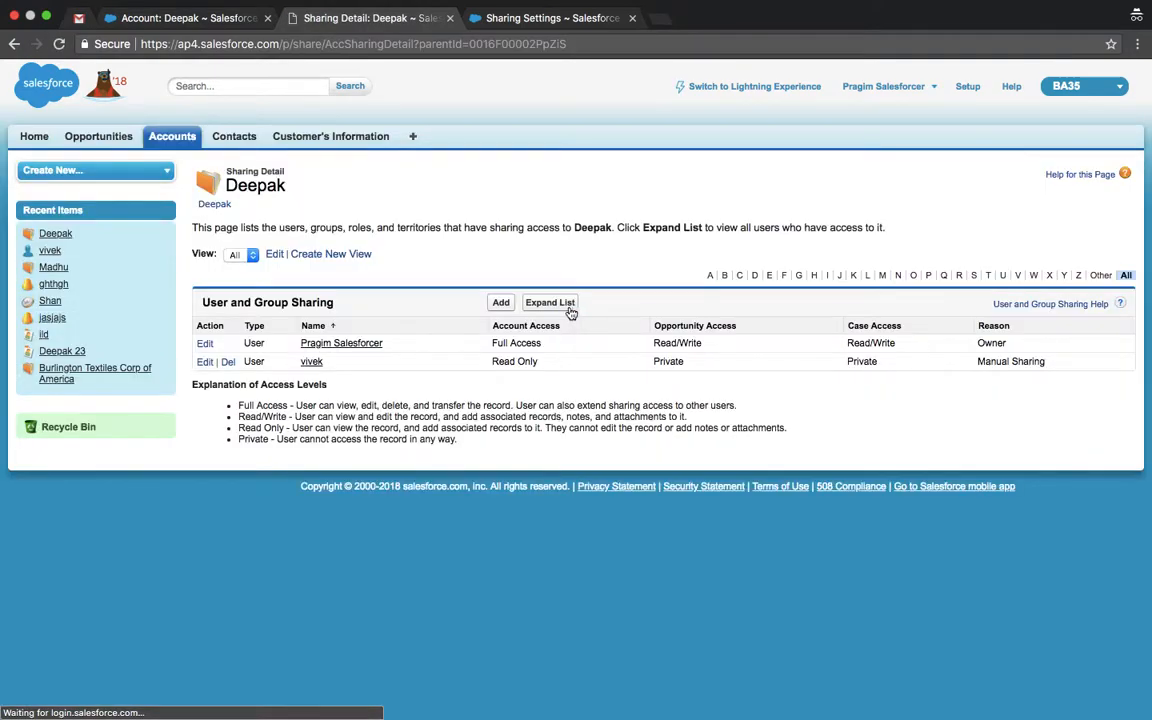
pyautogui.click(228, 363)
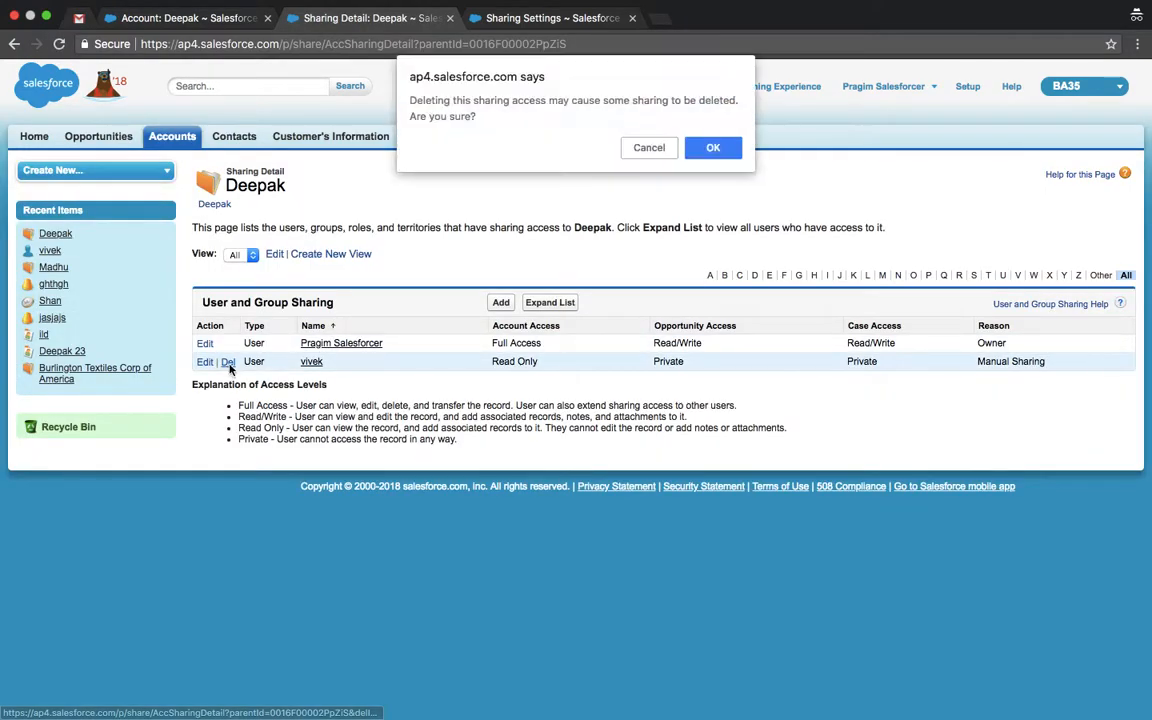
pyautogui.click(713, 149)
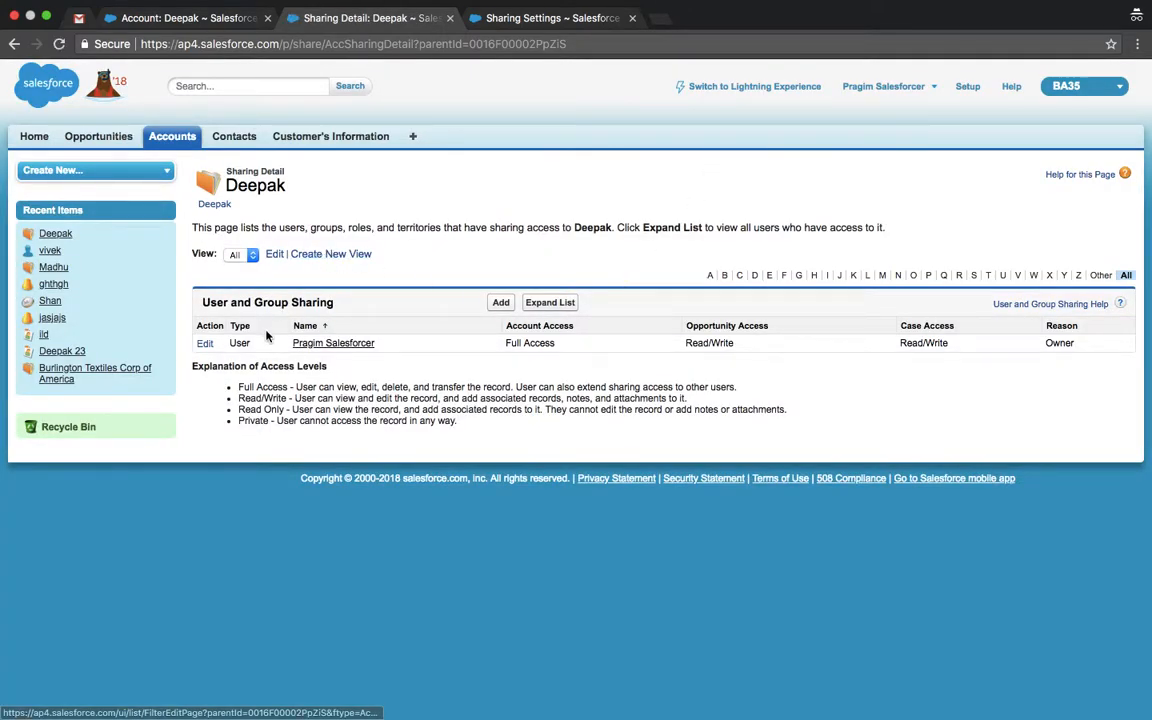
pyautogui.click(214, 204)
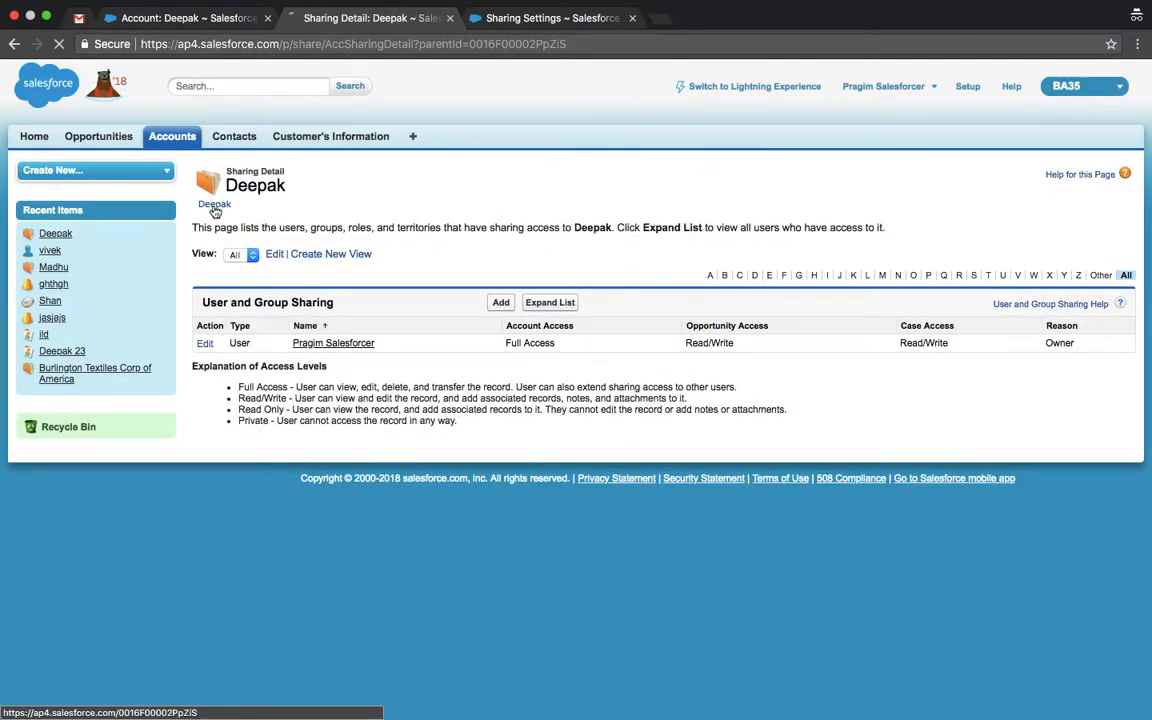
pyautogui.scroll(-10, 366, 451)
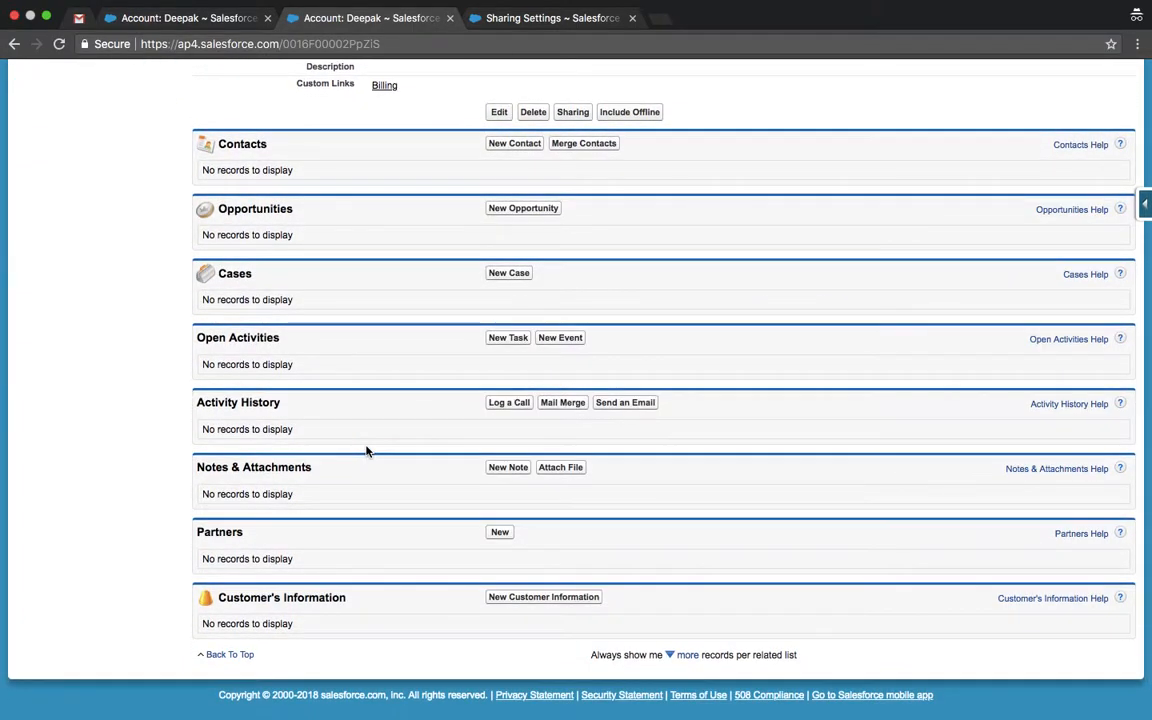
pyautogui.scroll(3, 366, 451)
pyautogui.scroll(13, 366, 451)
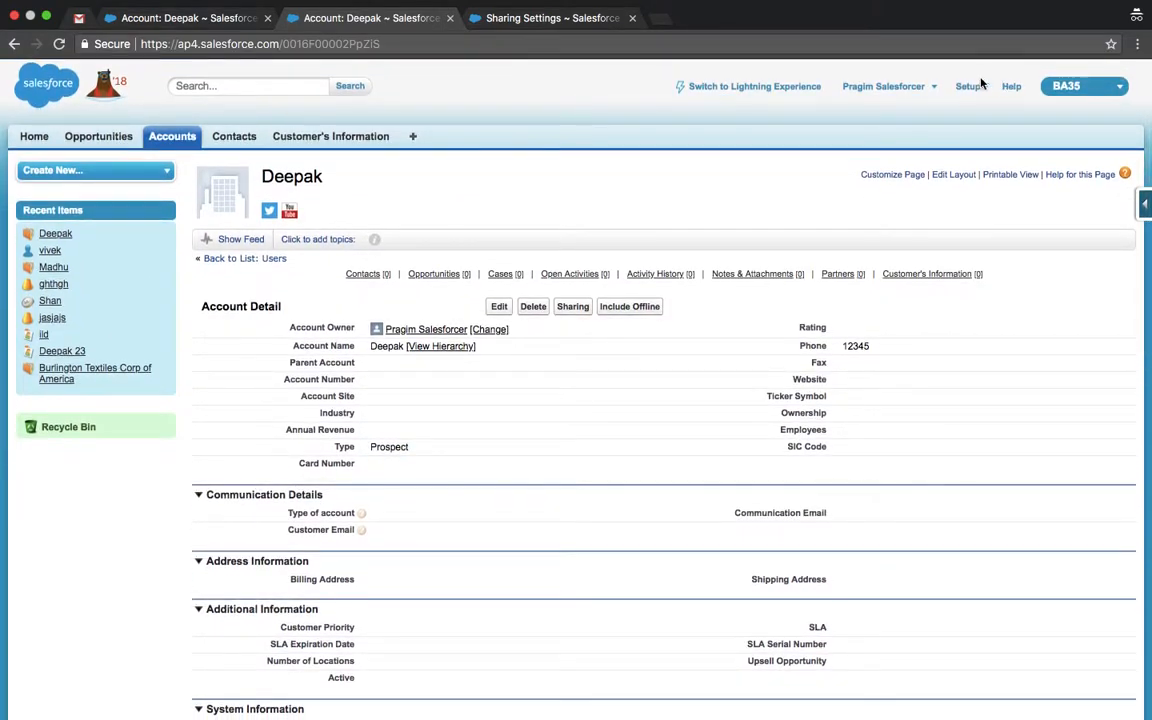
# Step: Enable Account Teams from the Account Teams page in Setup
pyautogui.click(967, 87)
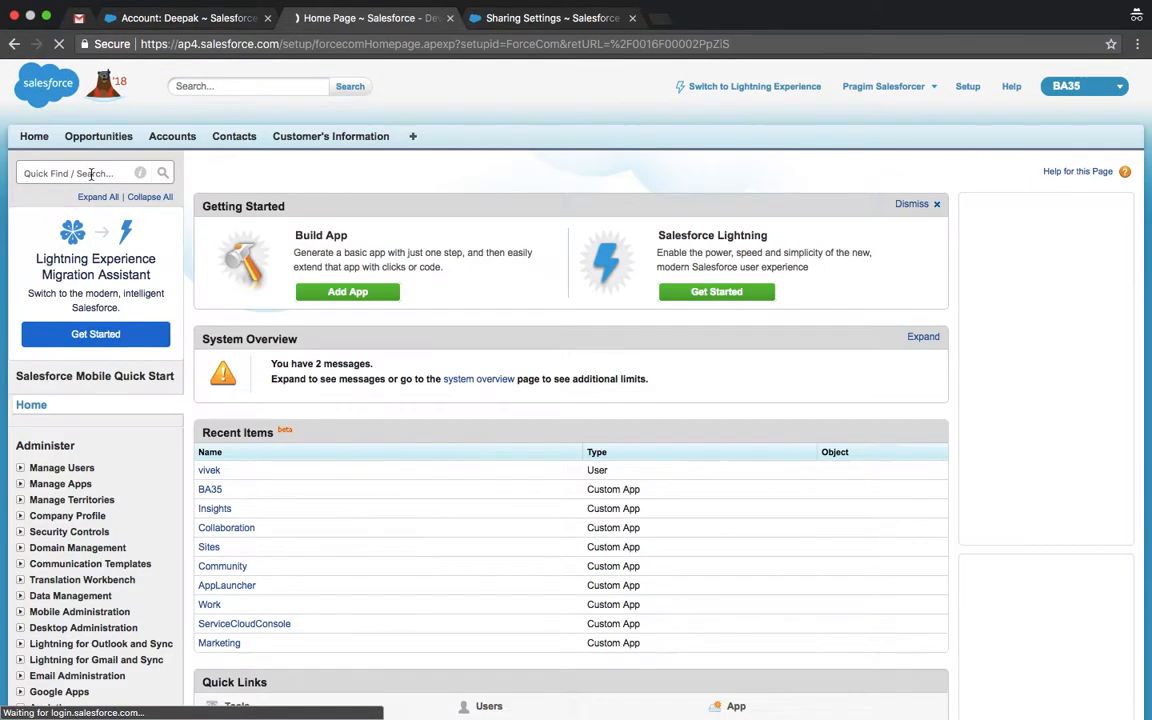
pyautogui.click(91, 174)
pyautogui.write('account')
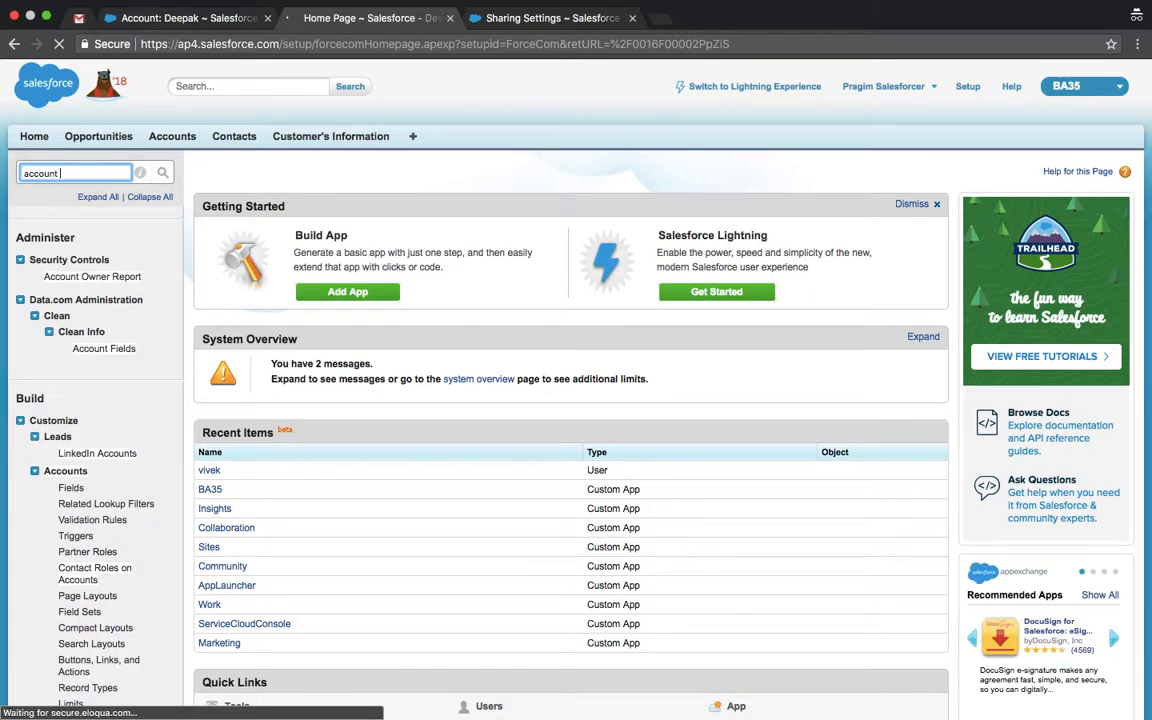
pyautogui.scroll(-5, 576, 400)
pyautogui.scroll(-1, 576, 400)
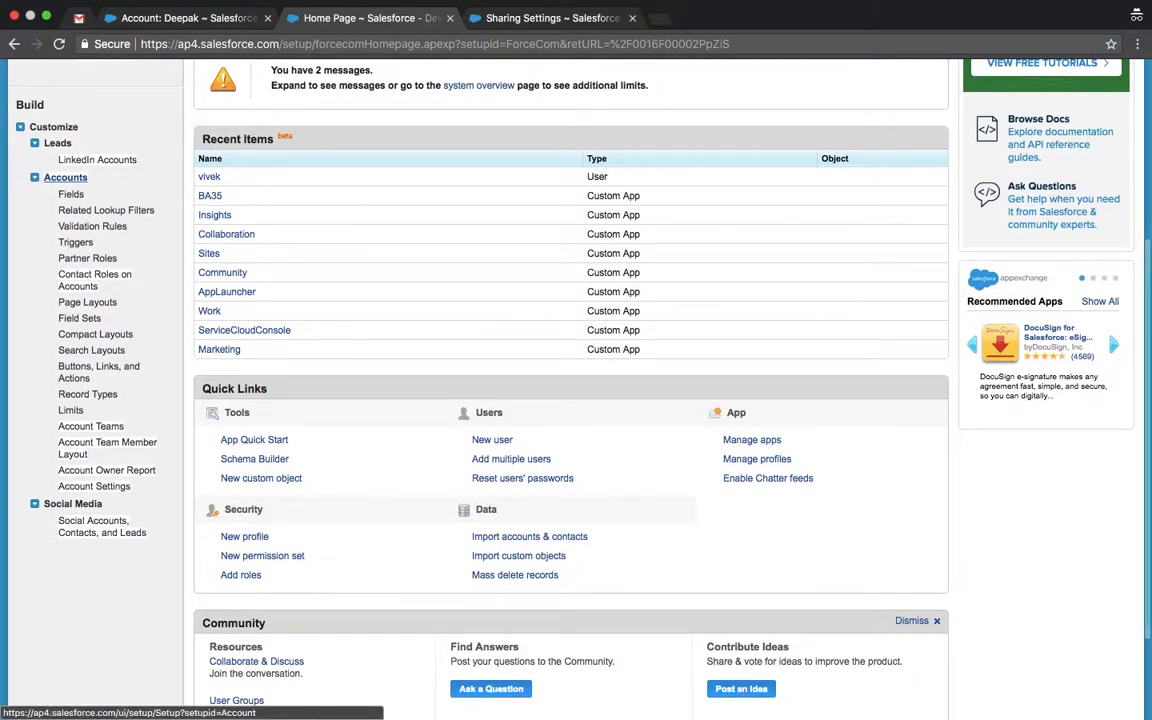
pyautogui.click(87, 427)
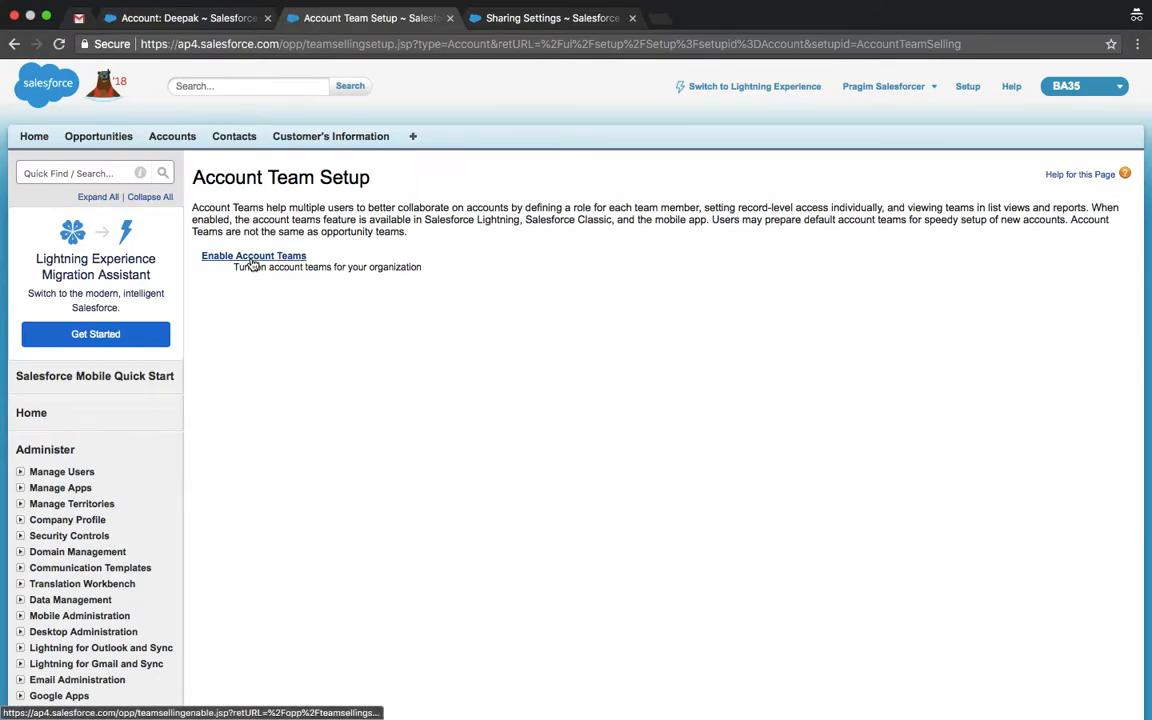
pyautogui.click(250, 259)
pyautogui.click(209, 265)
pyautogui.click(491, 304)
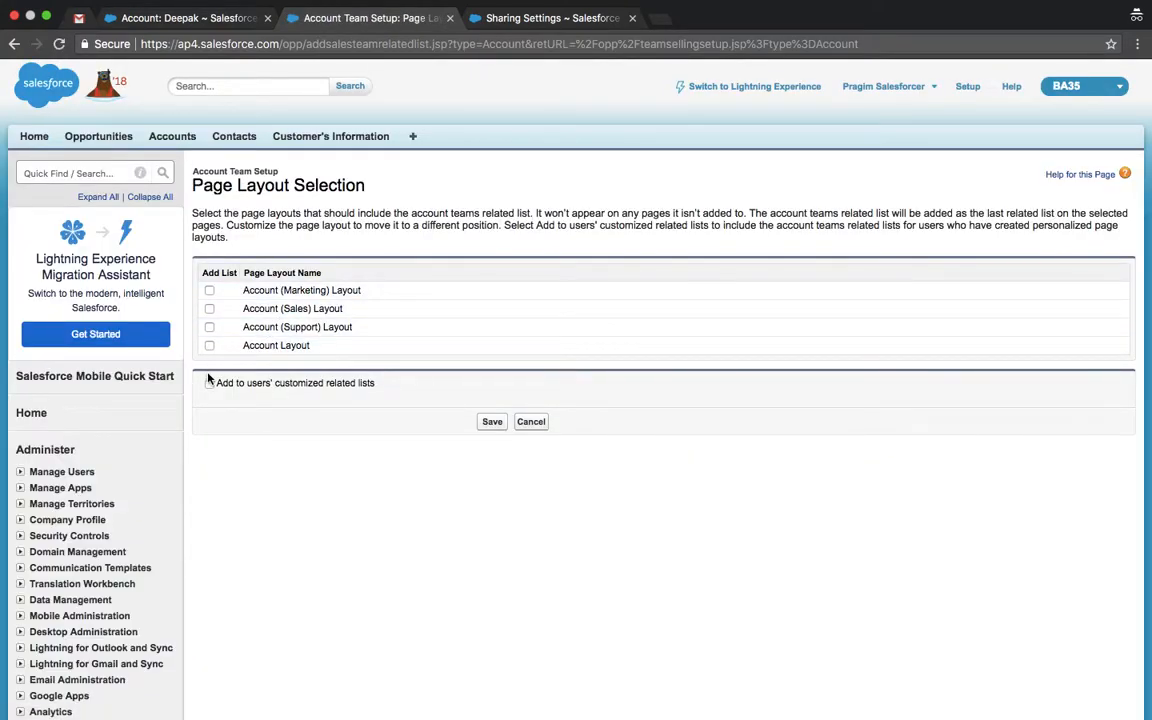
pyautogui.click(209, 290)
pyautogui.click(209, 309)
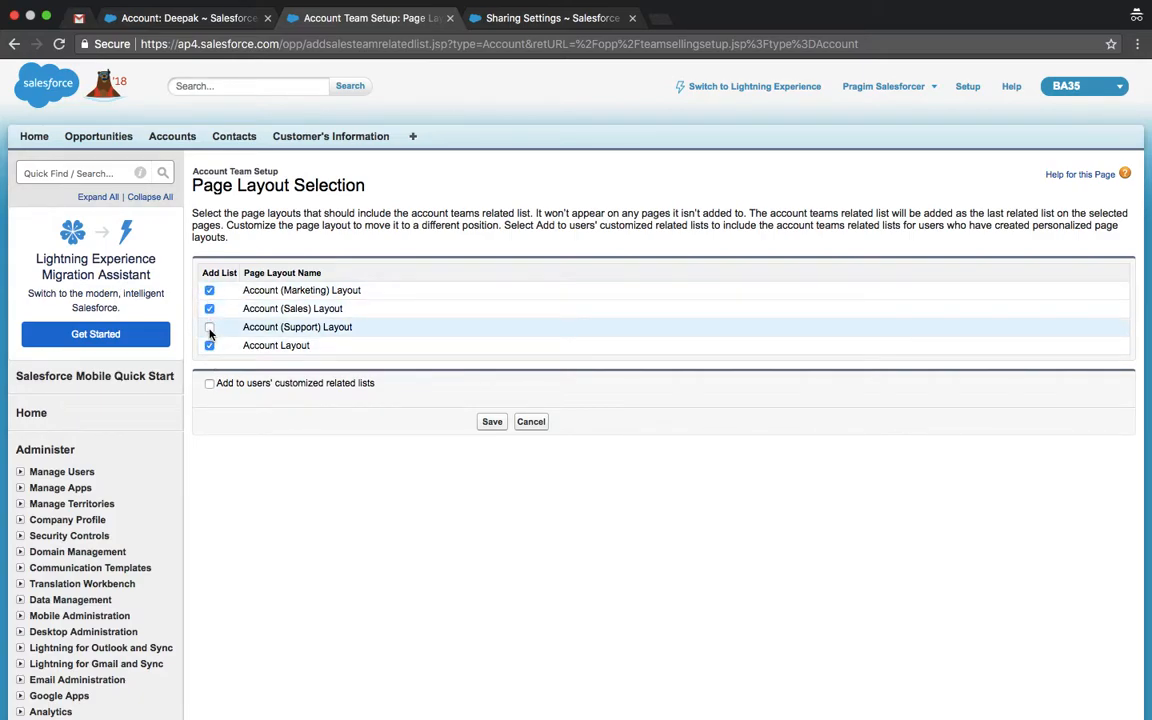
pyautogui.click(209, 327)
pyautogui.click(493, 424)
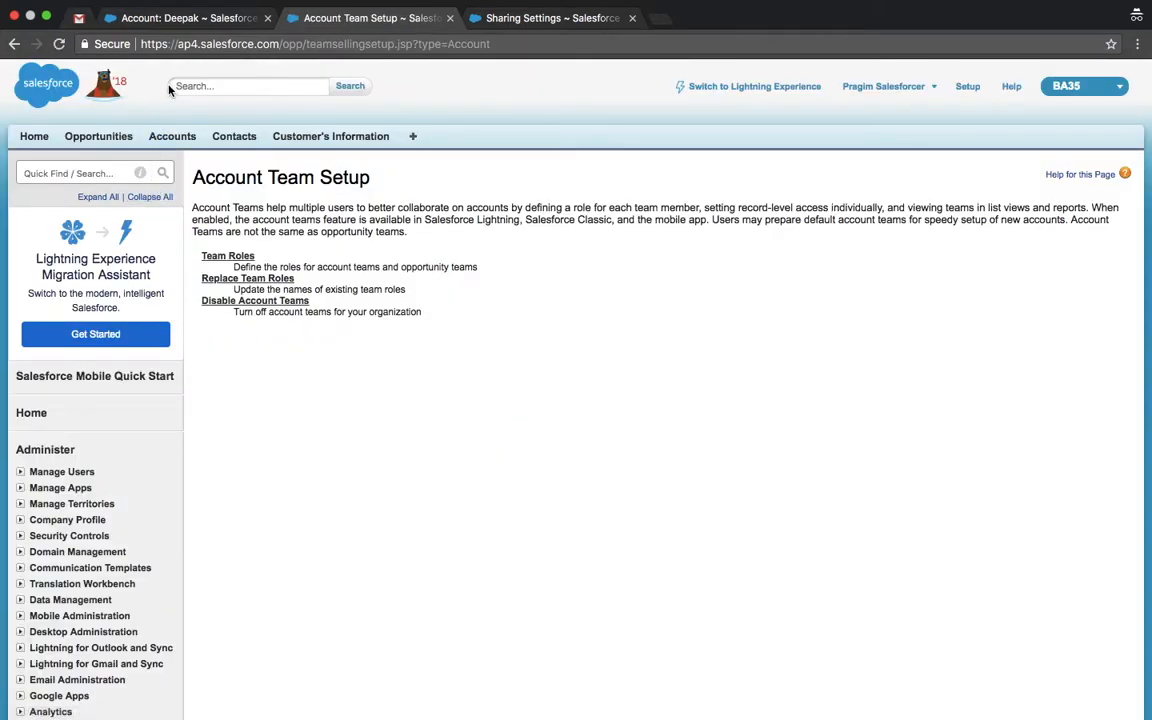
pyautogui.click(160, 19)
pyautogui.click(59, 43)
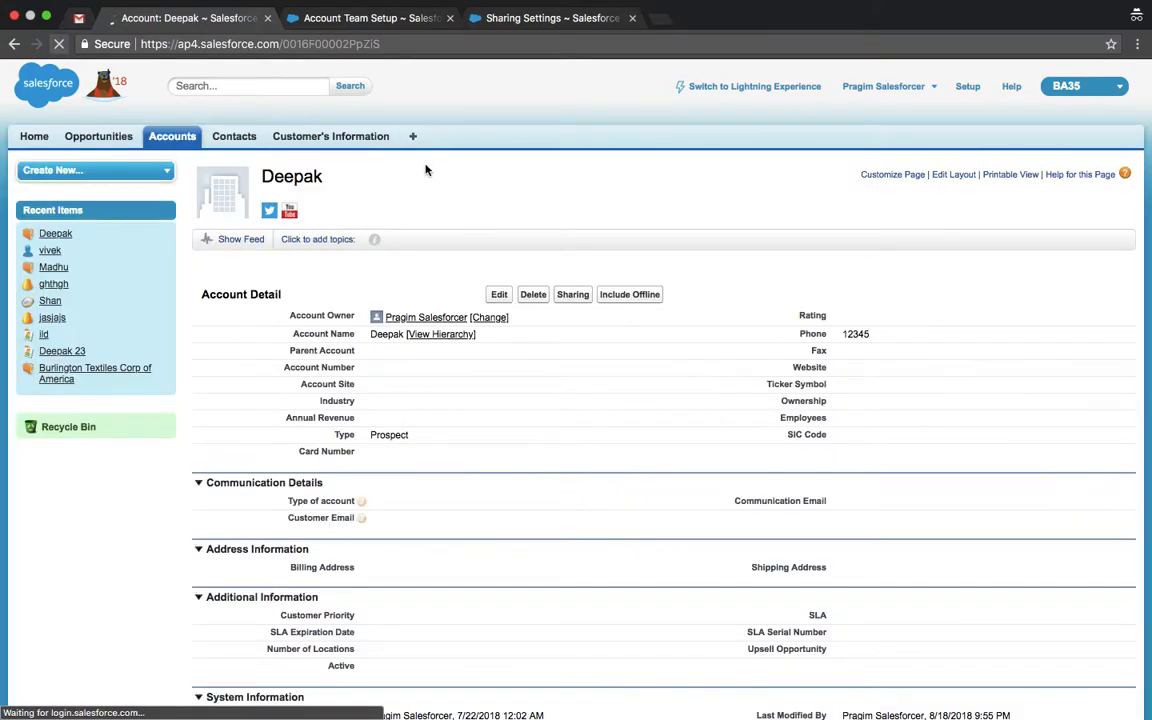
# Step: Add vivek to Deepak's Account Team with the Sales Manager role and save
pyautogui.click(1002, 263)
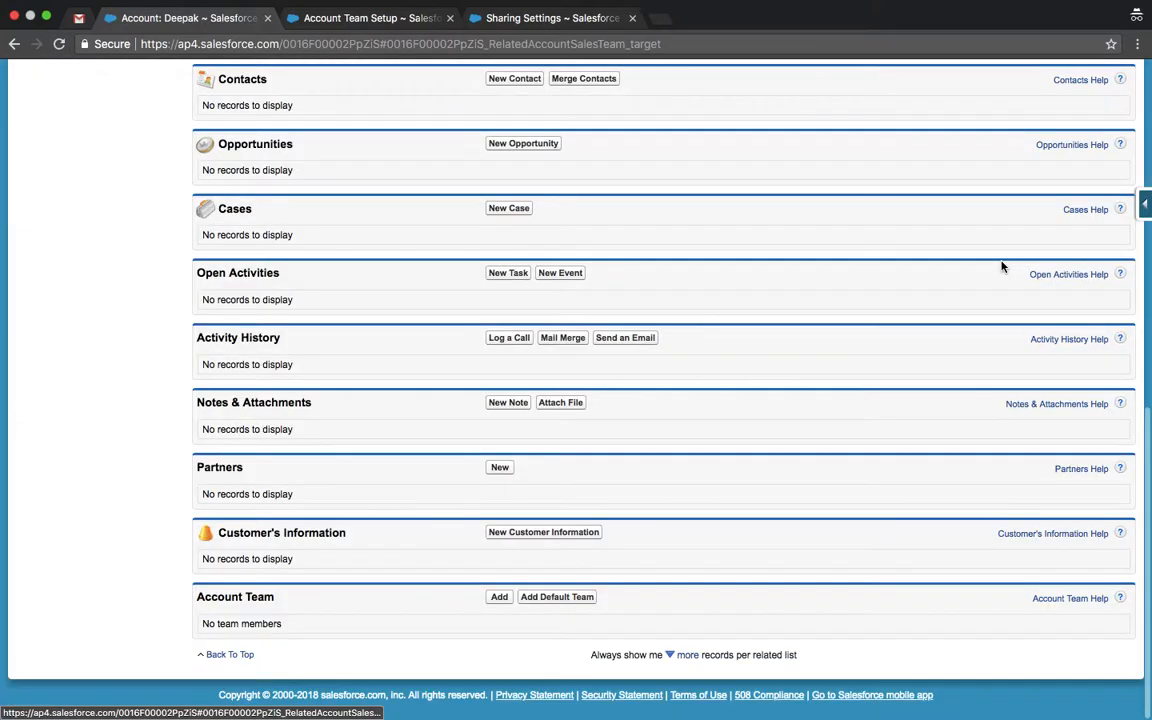
pyautogui.click(498, 598)
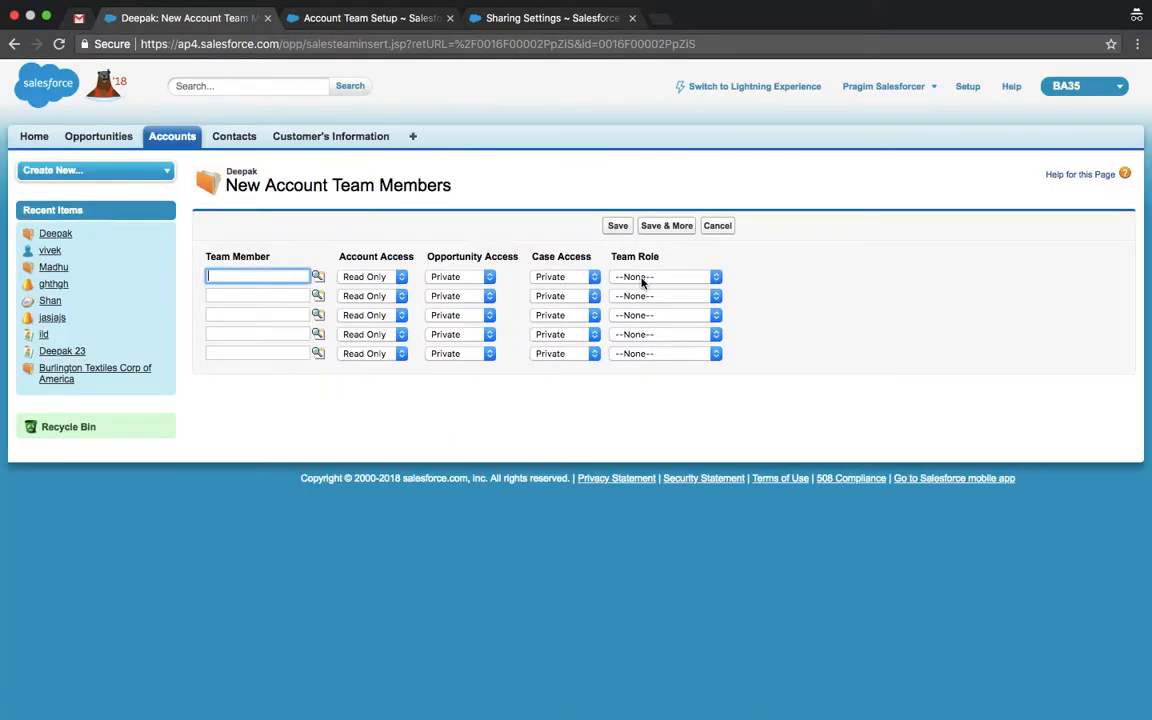
pyautogui.click(641, 279)
pyautogui.click(749, 272)
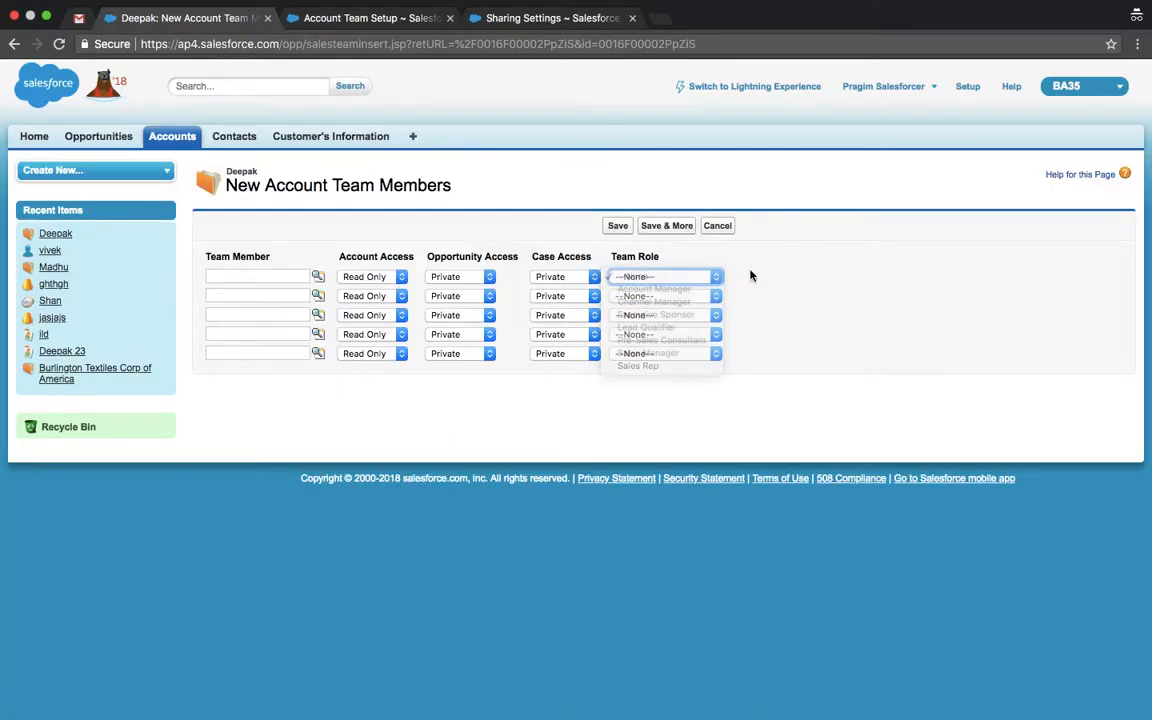
pyautogui.click(318, 278)
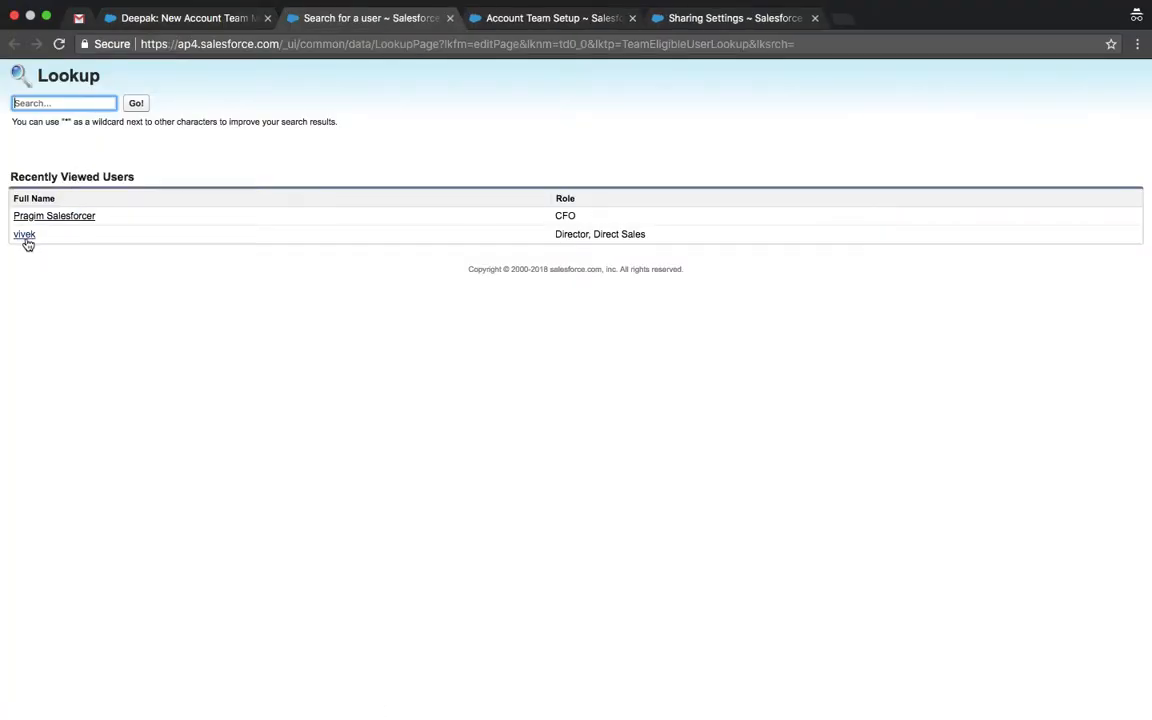
pyautogui.click(26, 236)
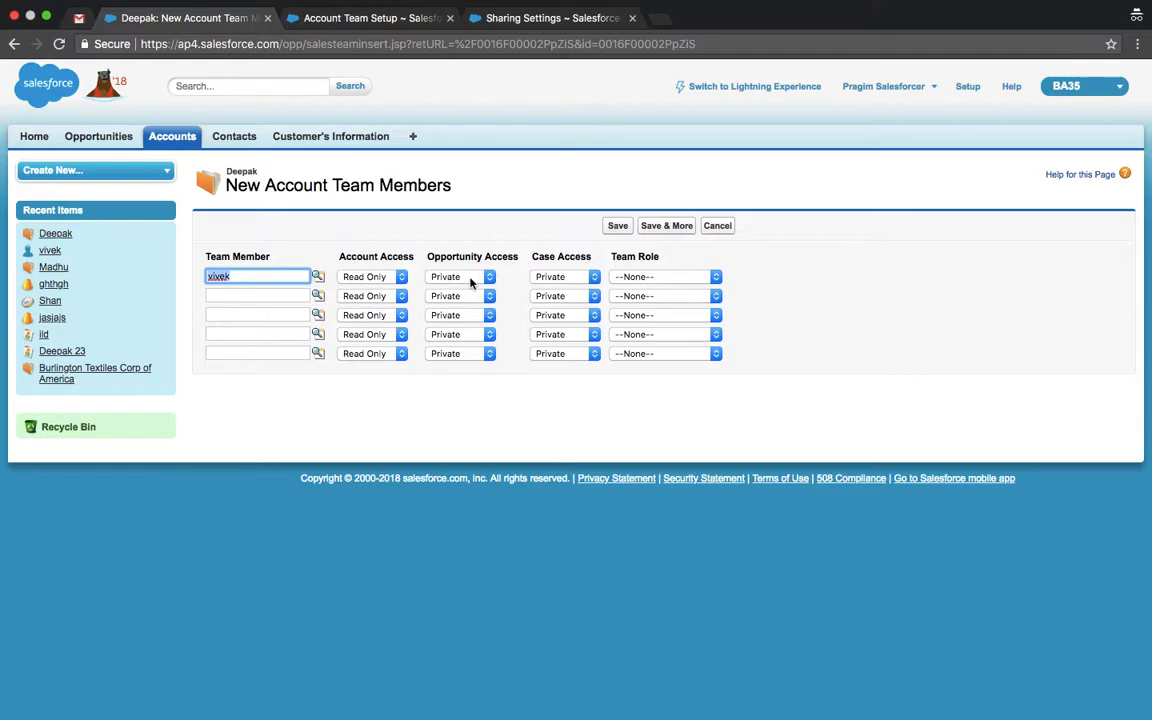
pyautogui.click(633, 277)
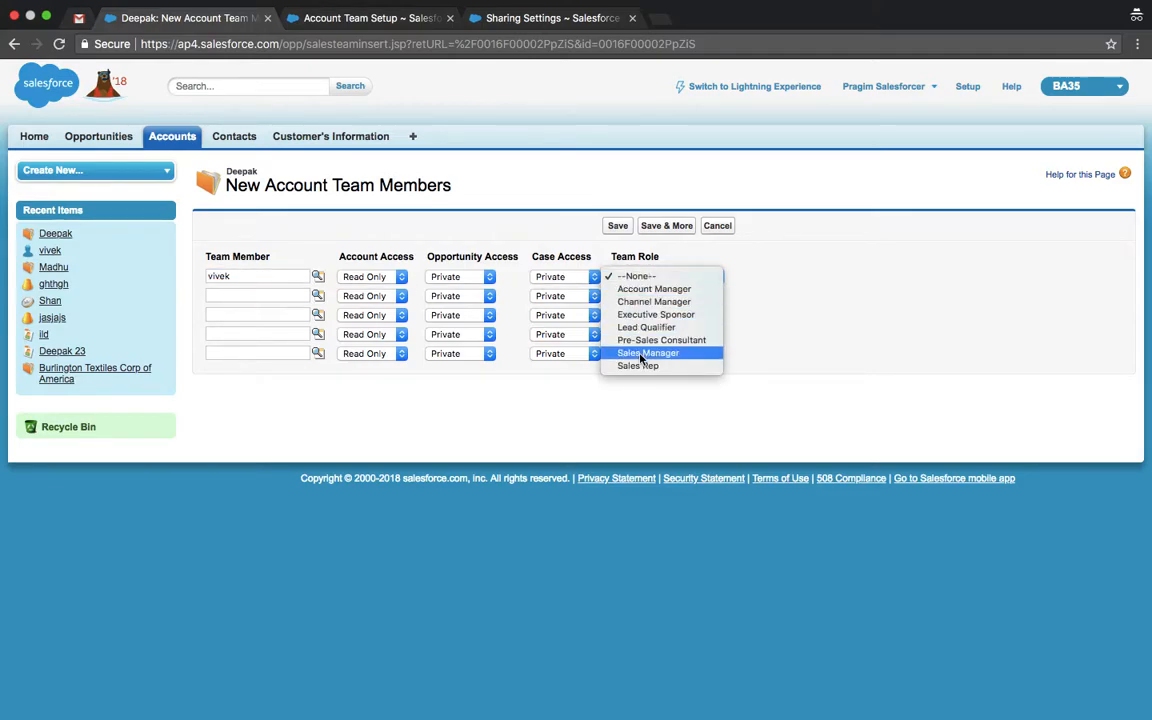
pyautogui.click(643, 357)
pyautogui.click(617, 226)
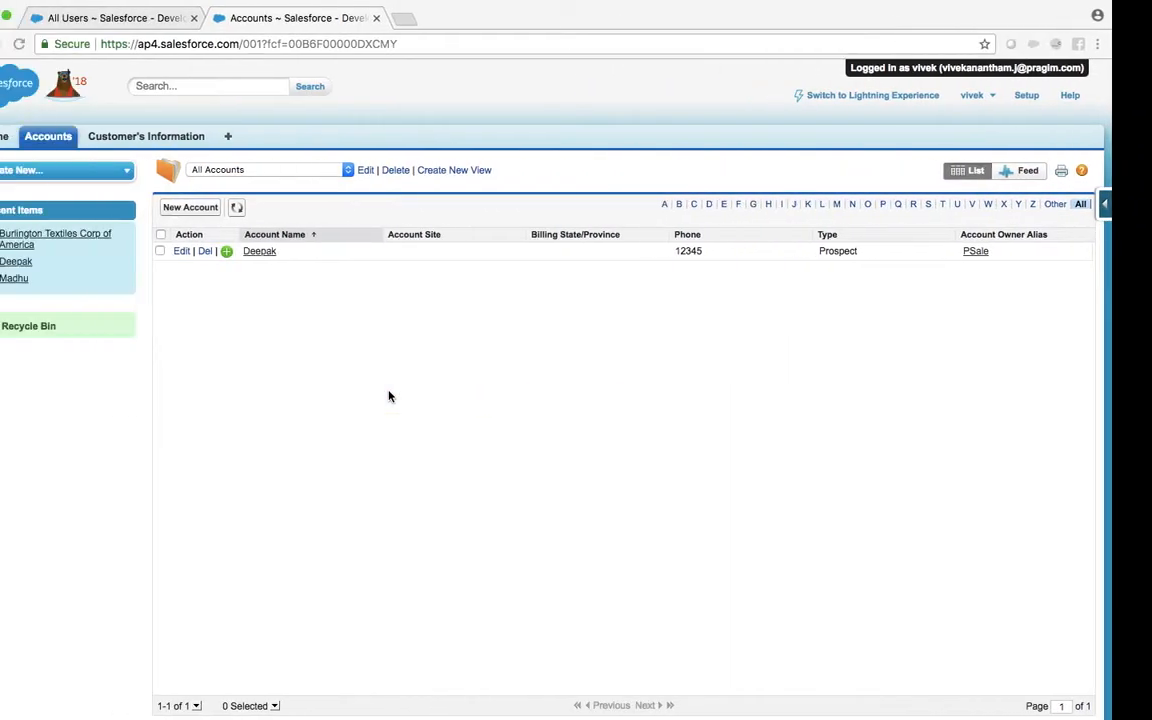
# Step: Refresh vivek's Accounts list, then scroll the admin's Deepak page to the Account Team list
pyautogui.click(275, 208)
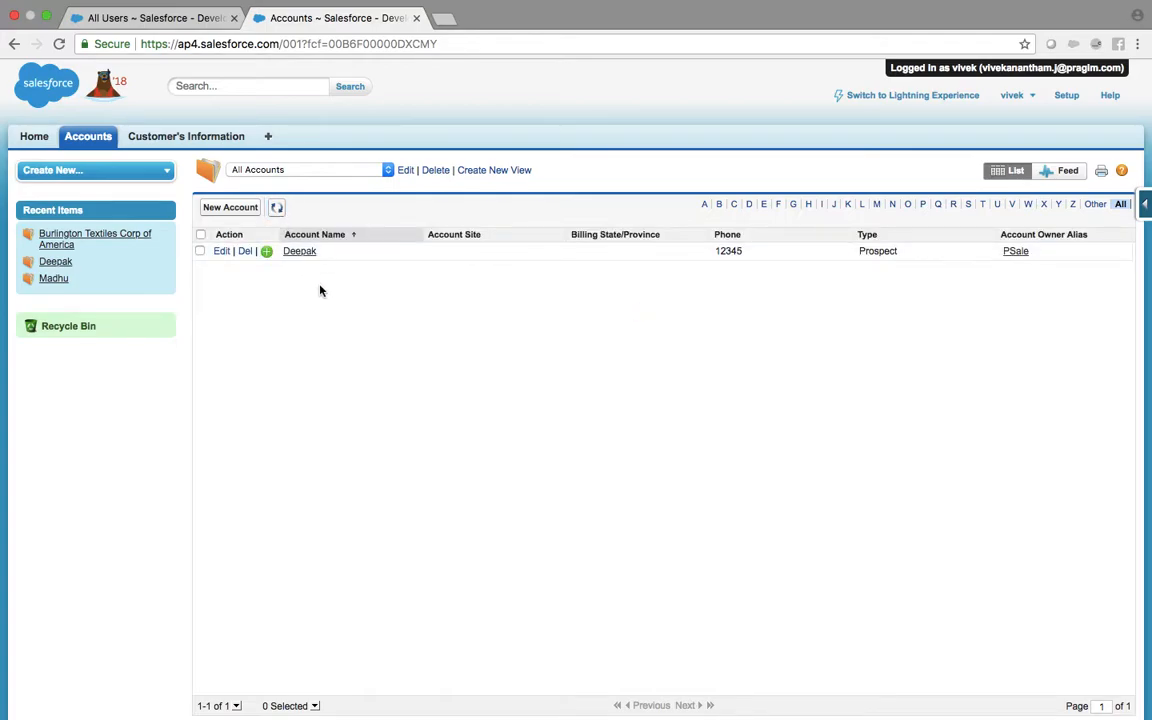
pyautogui.hotkey('ctrl', 'Right')
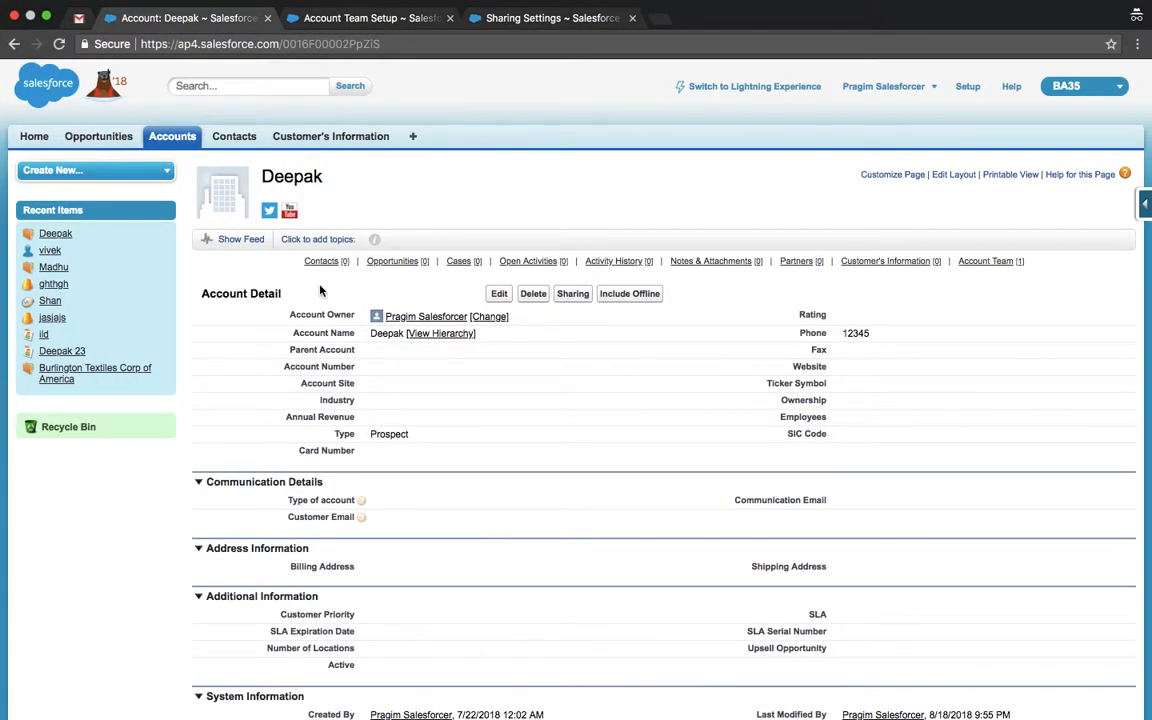
pyautogui.scroll(-3, 320, 290)
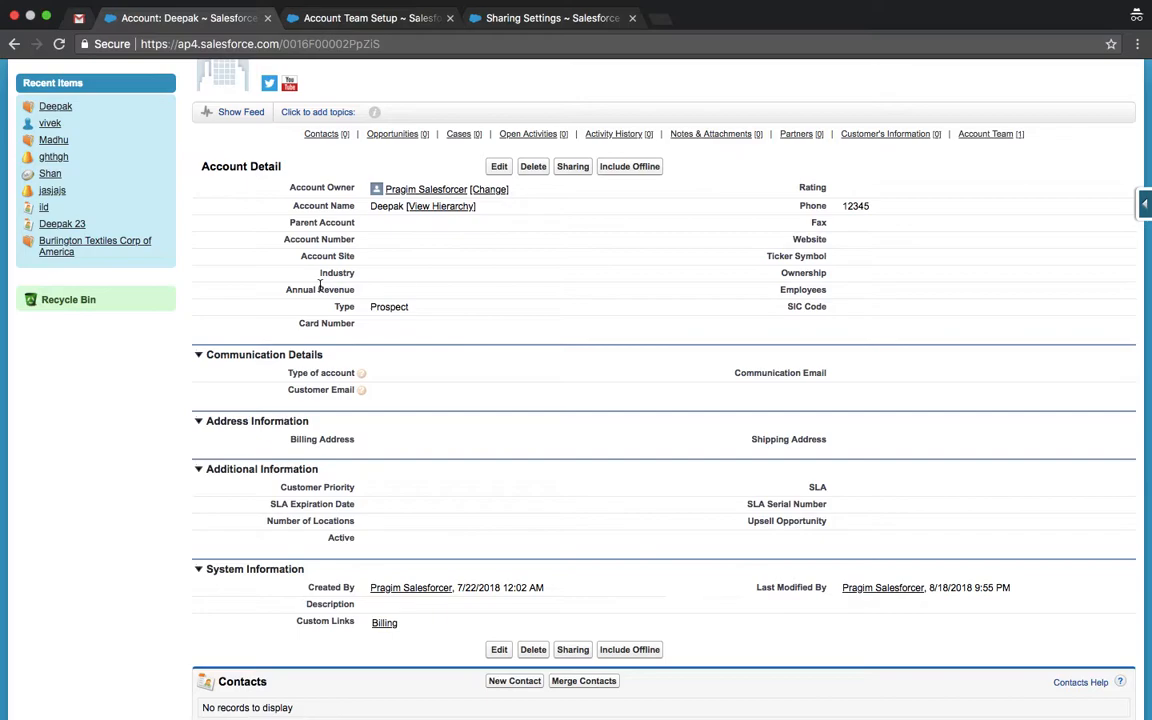
pyautogui.scroll(-10, 320, 287)
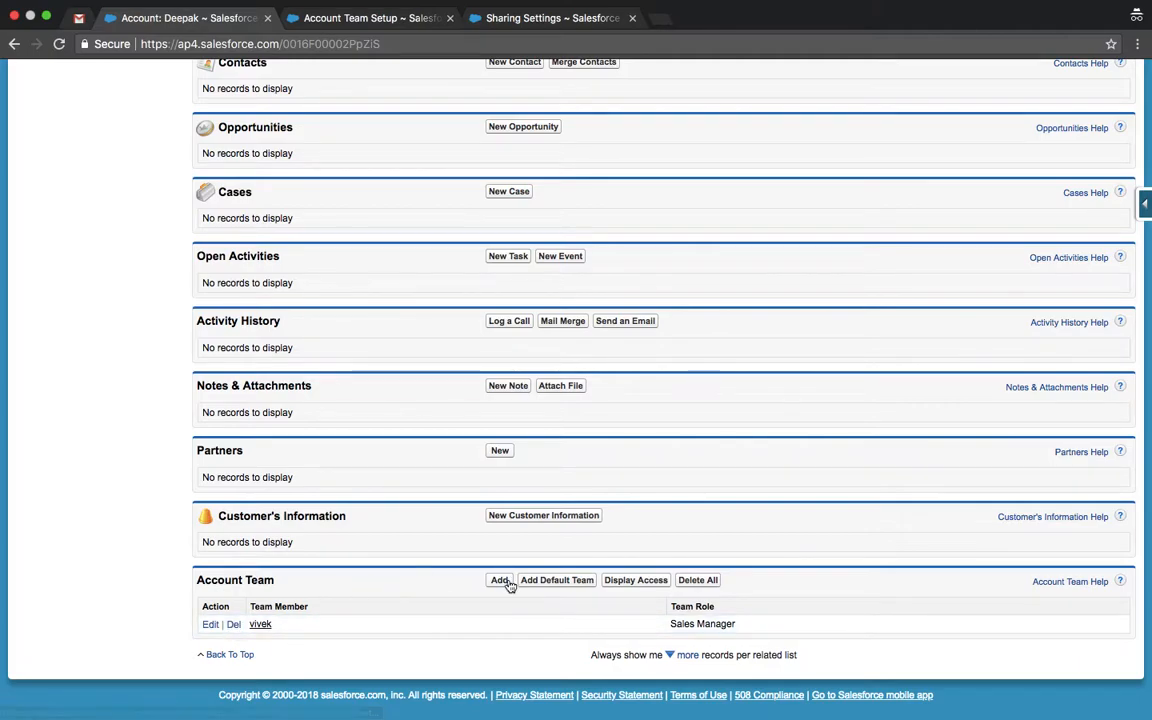
# Step: Start adding team members to Deepak, opening and closing the Team Member user lookup
pyautogui.click(499, 581)
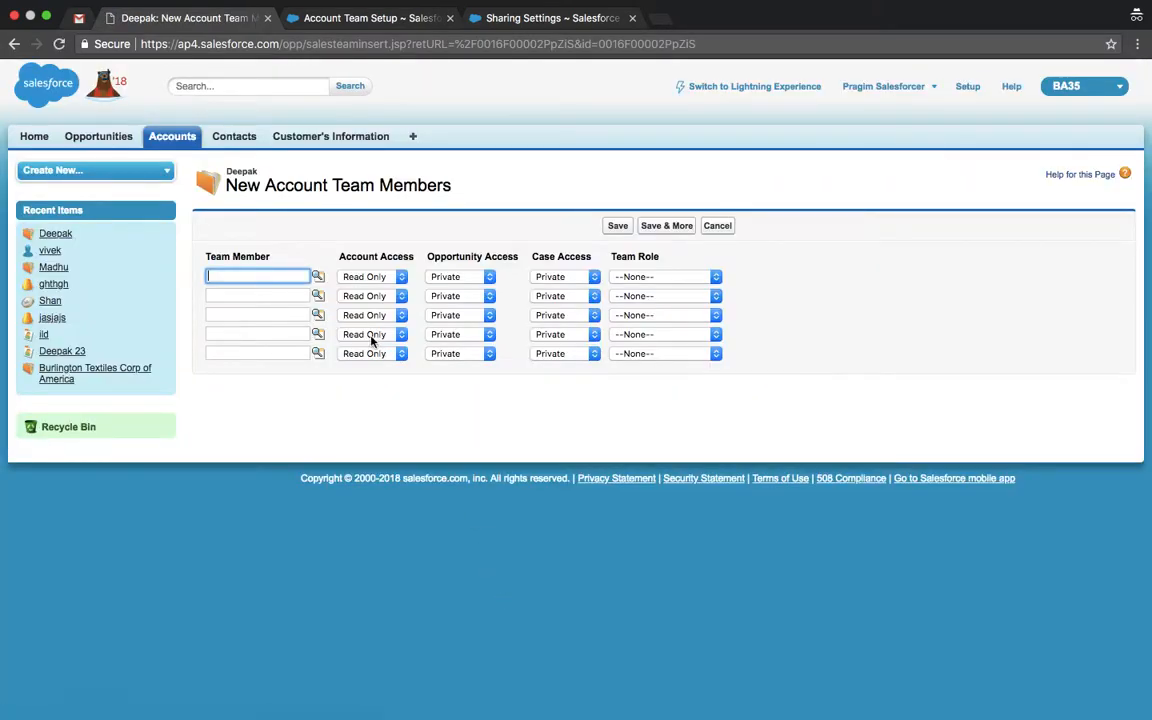
pyautogui.click(321, 299)
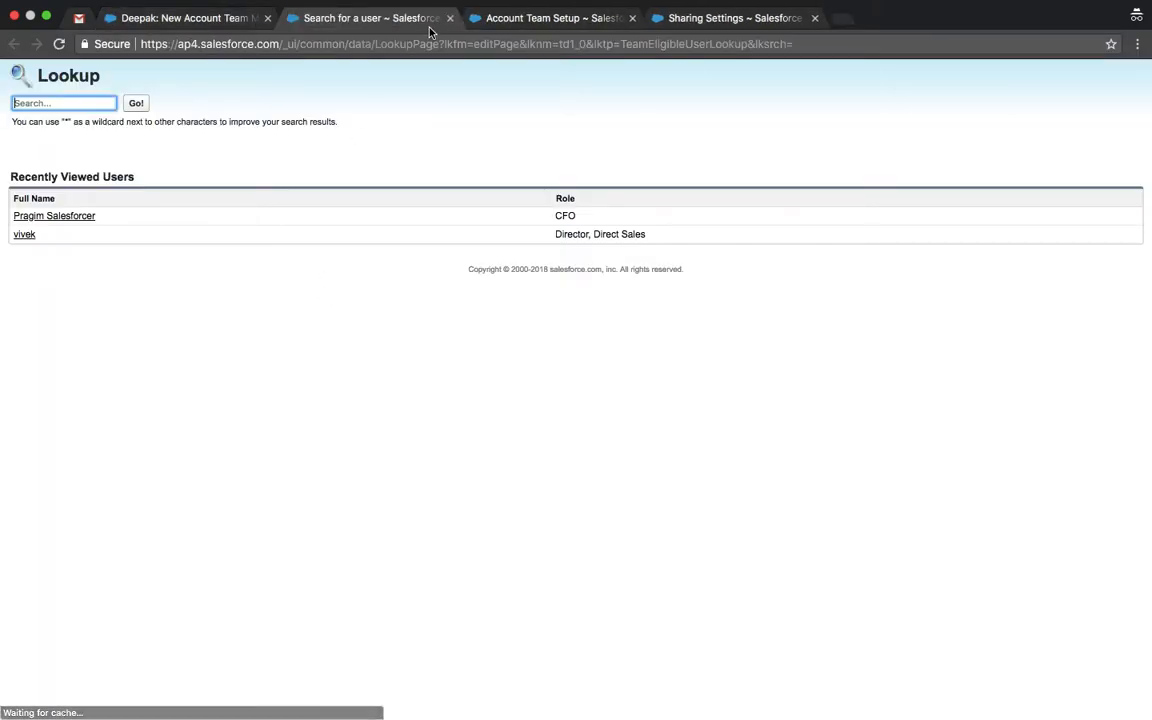
pyautogui.click(449, 18)
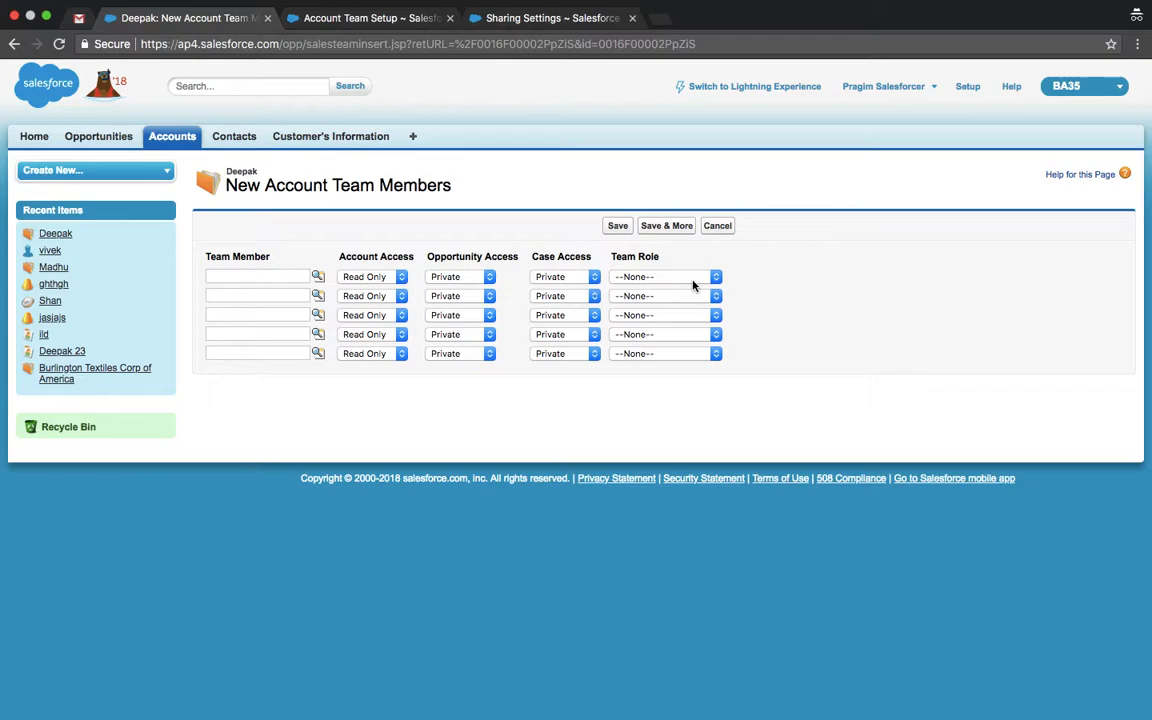
# Step: Cancel the team member form, review energy-heavy apps in Activity Monitor, then close it
pyautogui.click(719, 231)
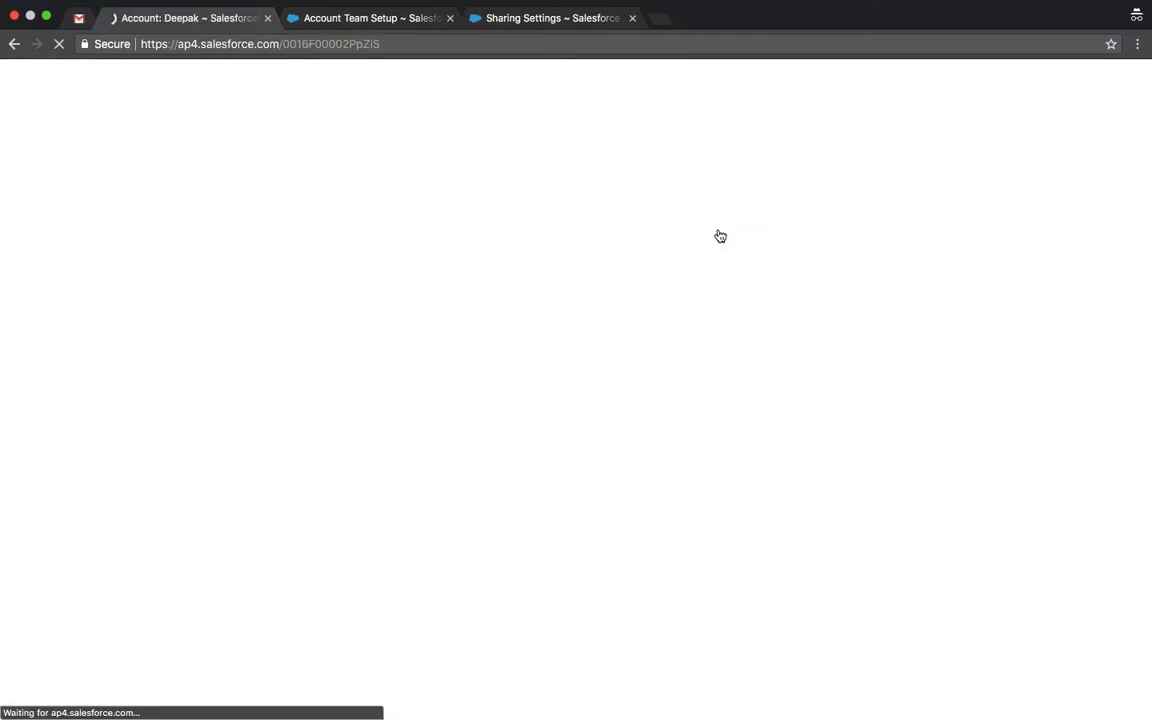
pyautogui.hotkey('ctrl', 'Left')
pyautogui.hotkey('ctrl', 'Left')
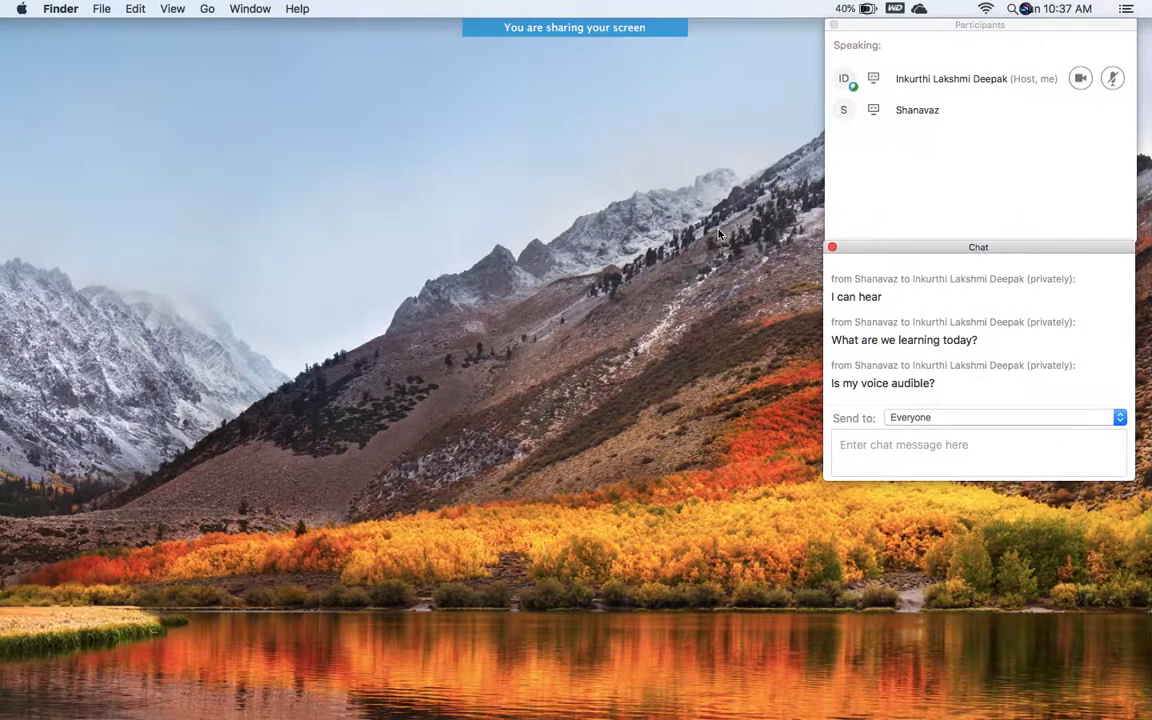
pyautogui.click(868, 10)
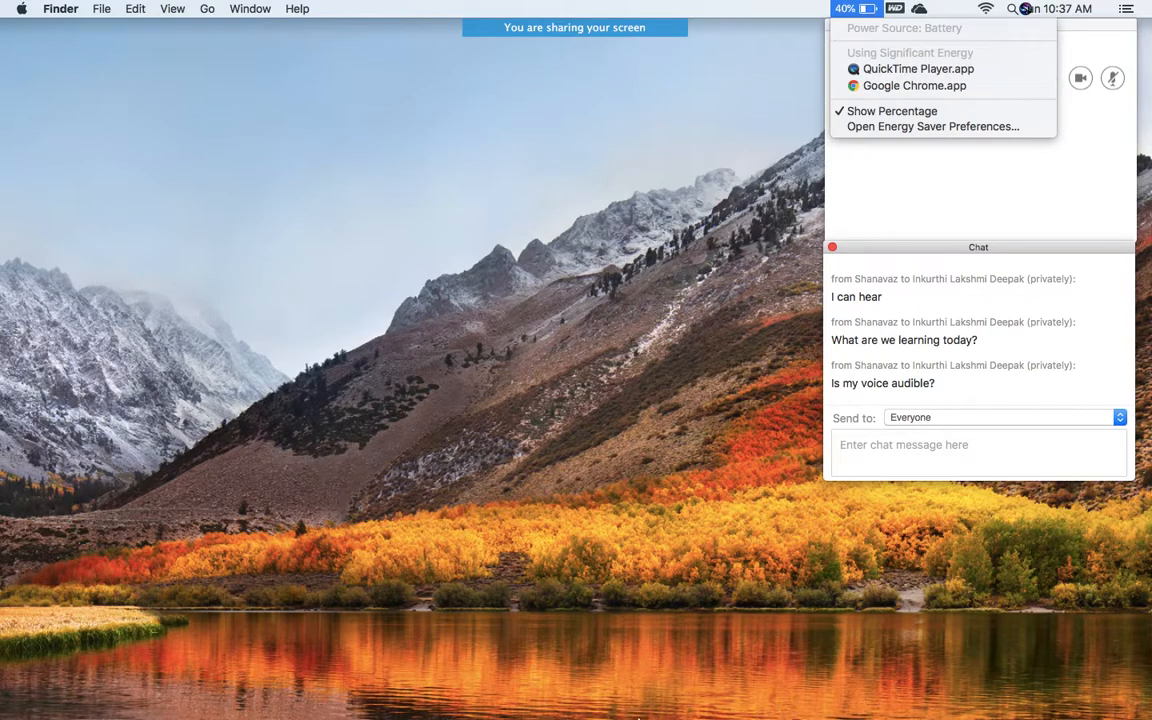
pyautogui.click(890, 70)
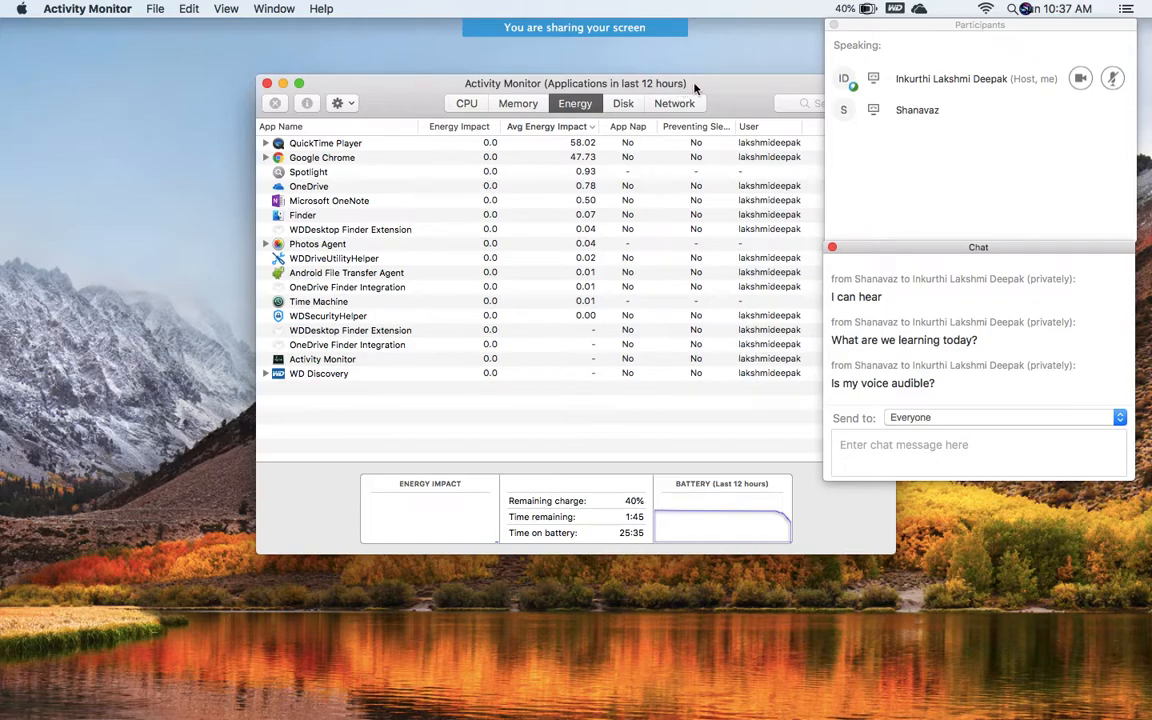
pyautogui.moveTo(700, 89); pyautogui.dragTo(590, 95)
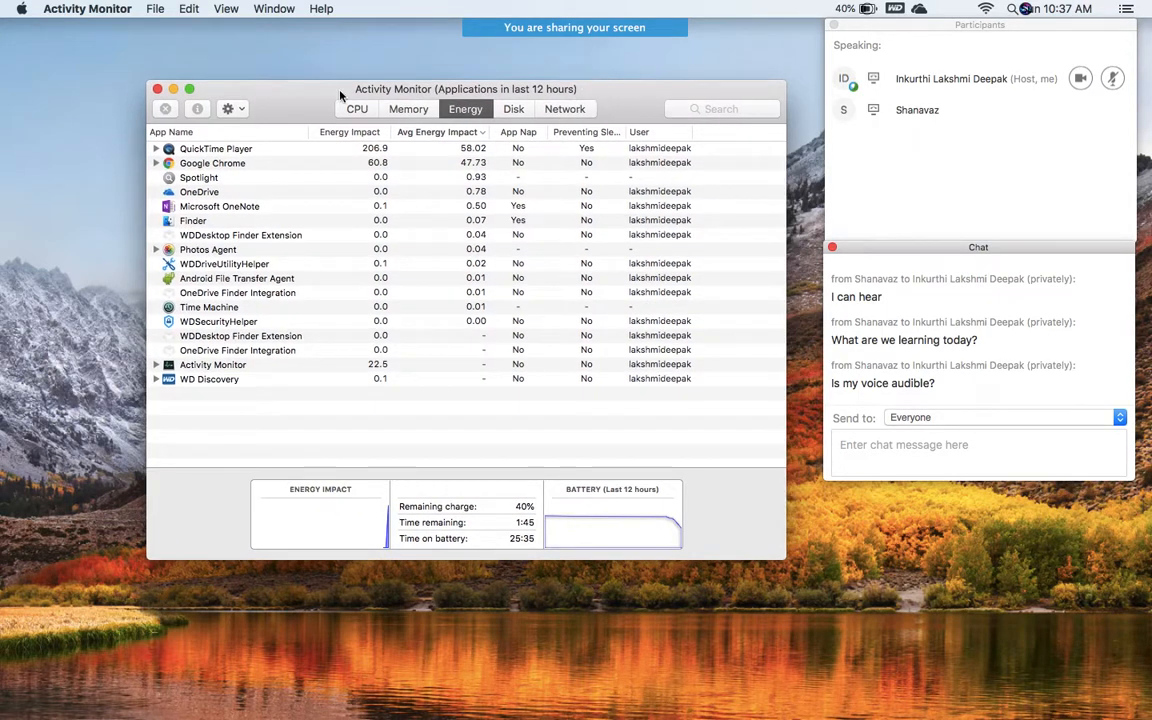
pyautogui.click(157, 90)
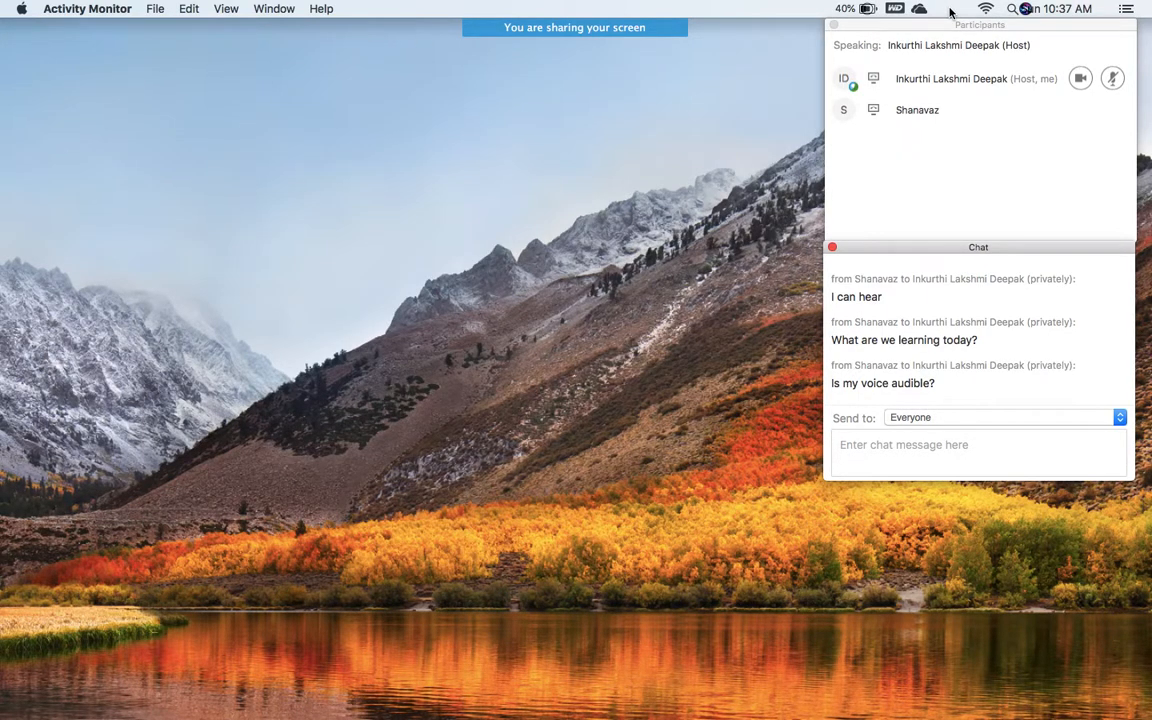
pyautogui.click(869, 9)
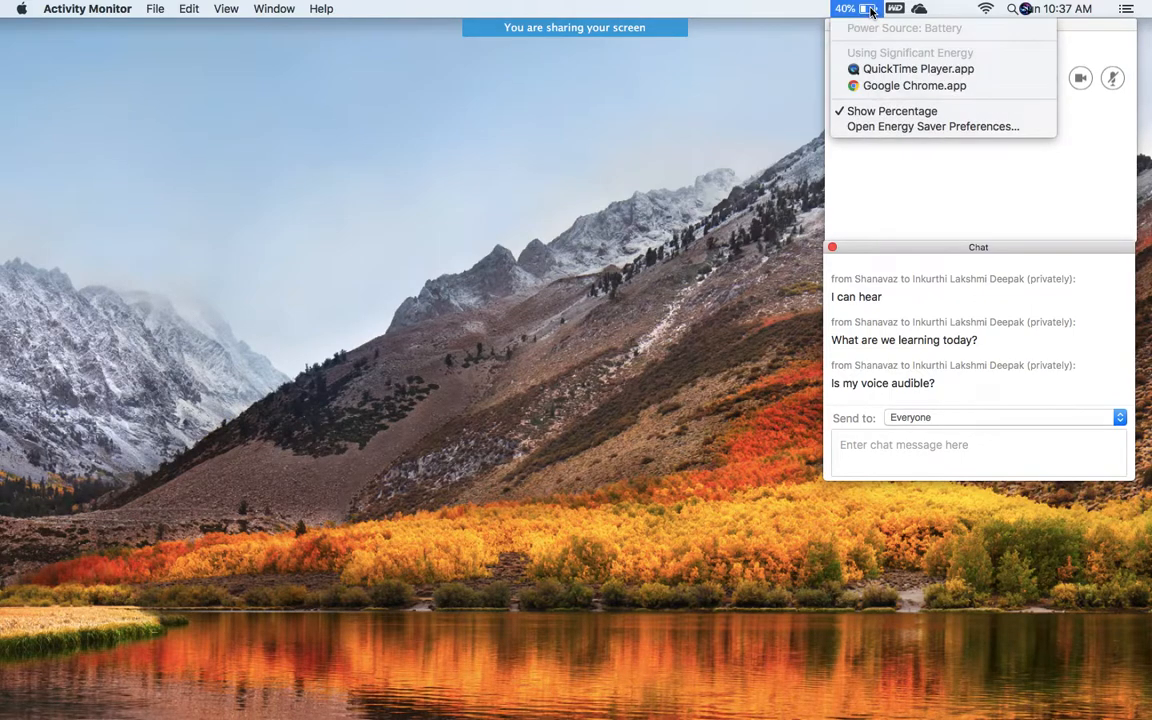
pyautogui.click(750, 83)
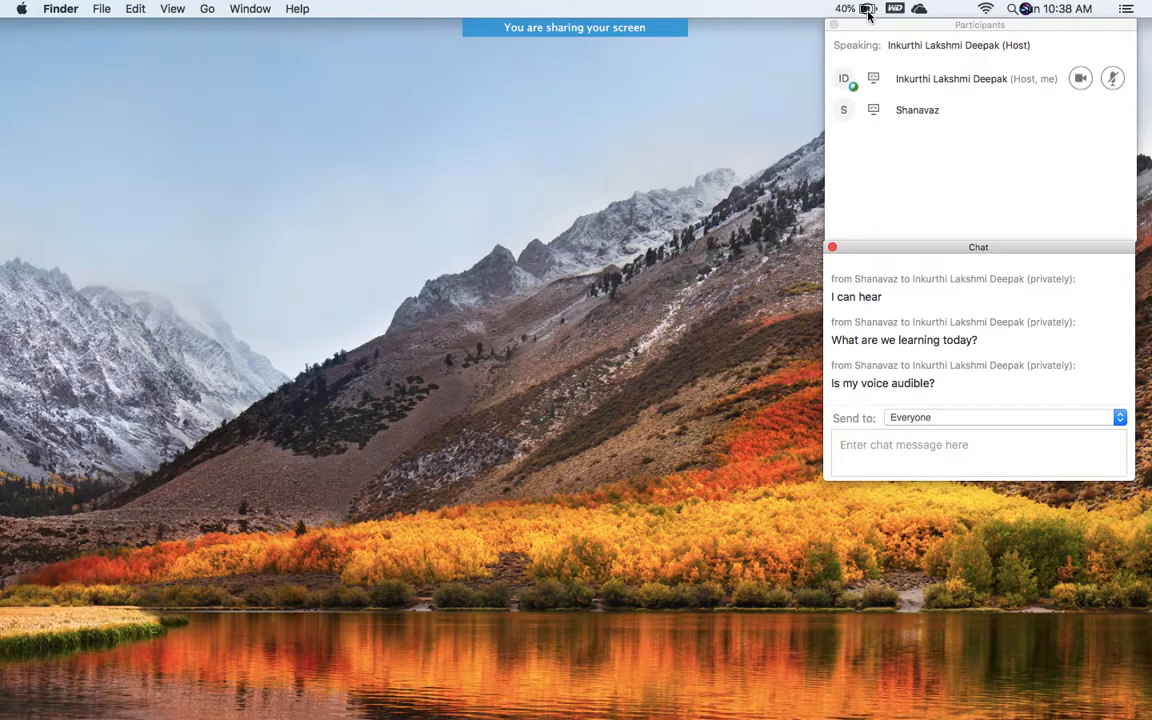
# Step: Show and dismiss QuickTime Player's Dock options menu
pyautogui.moveTo(650, 715)
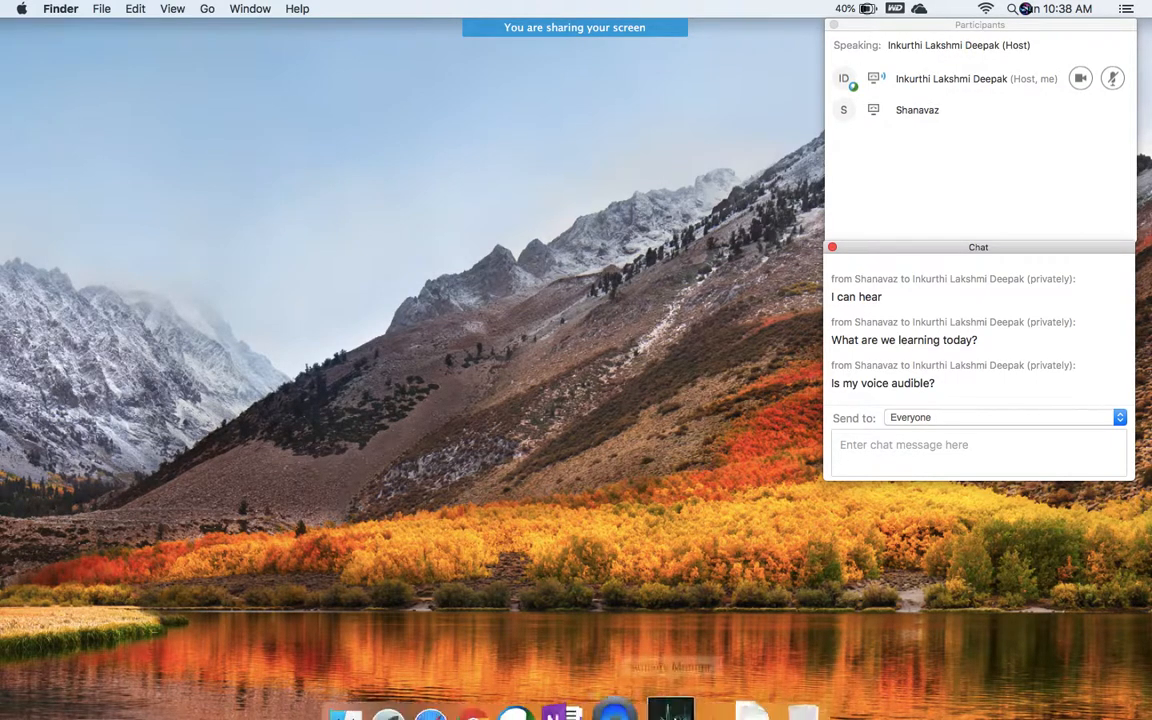
pyautogui.rightClick(633, 697)
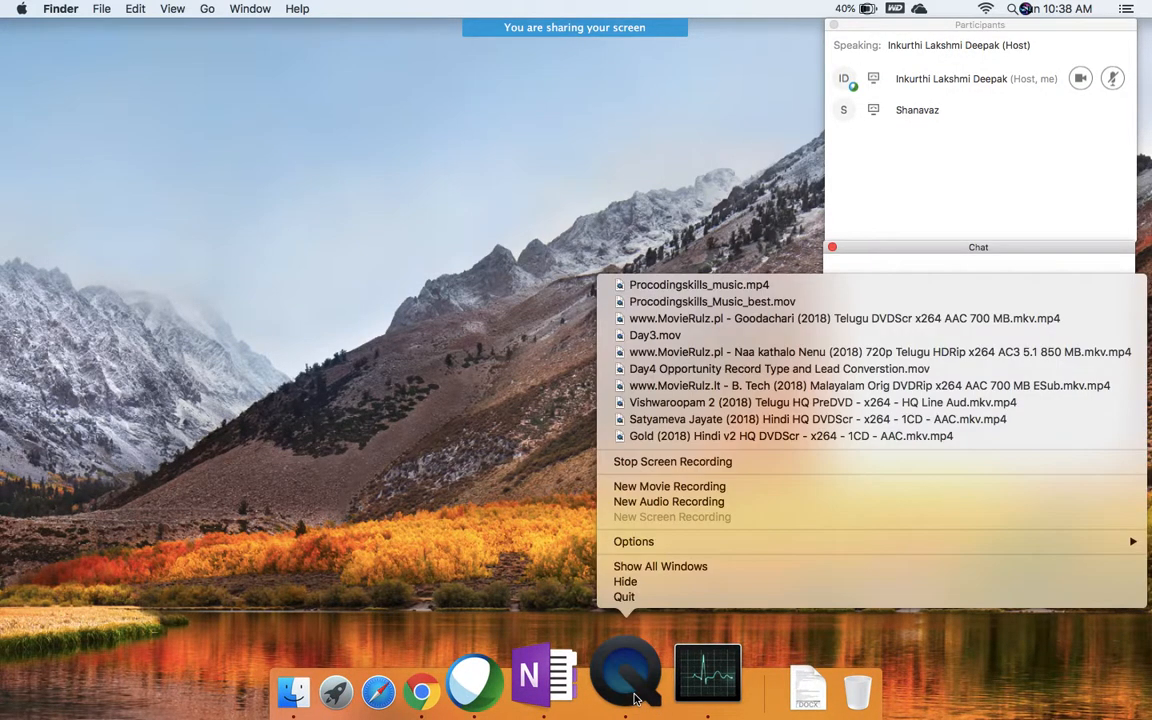
pyautogui.click(485, 425)
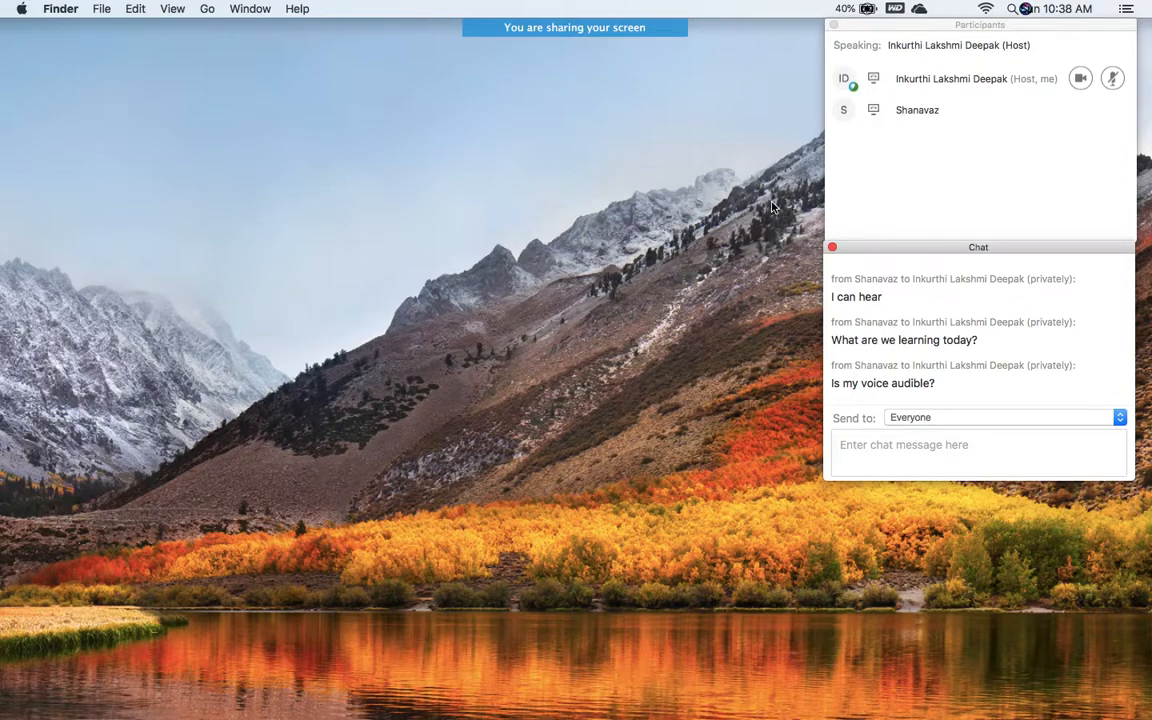
# Step: Check the battery status menu, then stop sharing the screen in the meeting
pyautogui.click(868, 10)
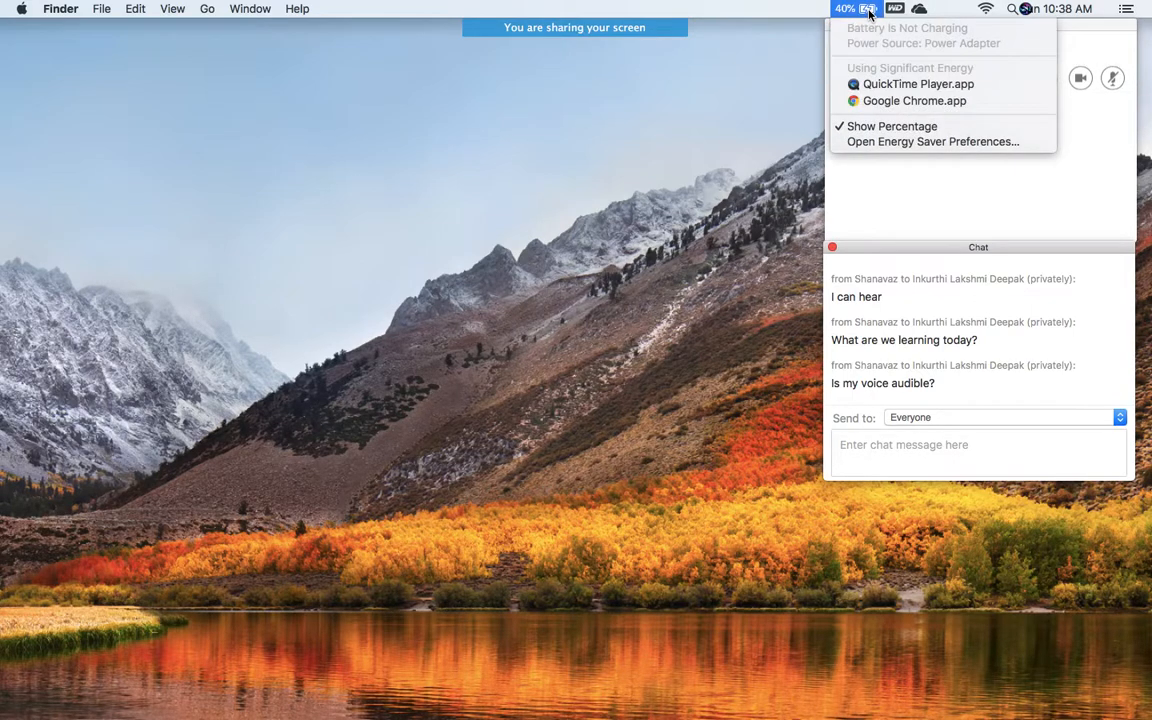
pyautogui.click(870, 10)
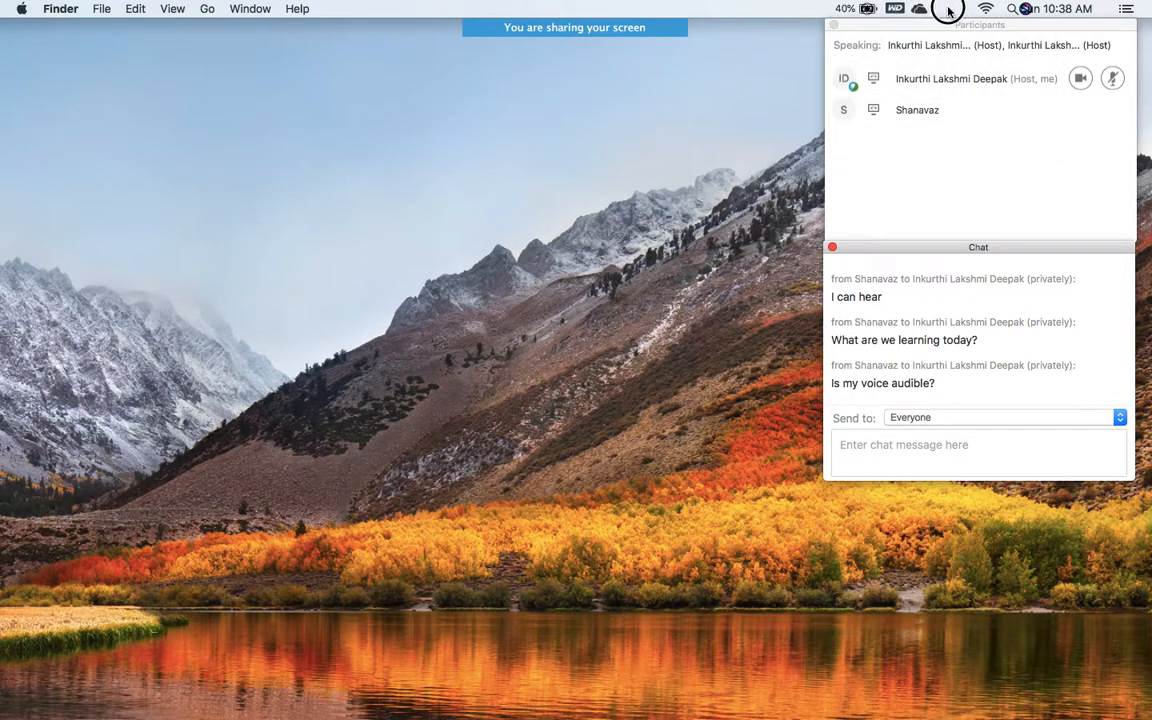
pyautogui.click(872, 10)
pyautogui.click(868, 10)
pyautogui.click(867, 10)
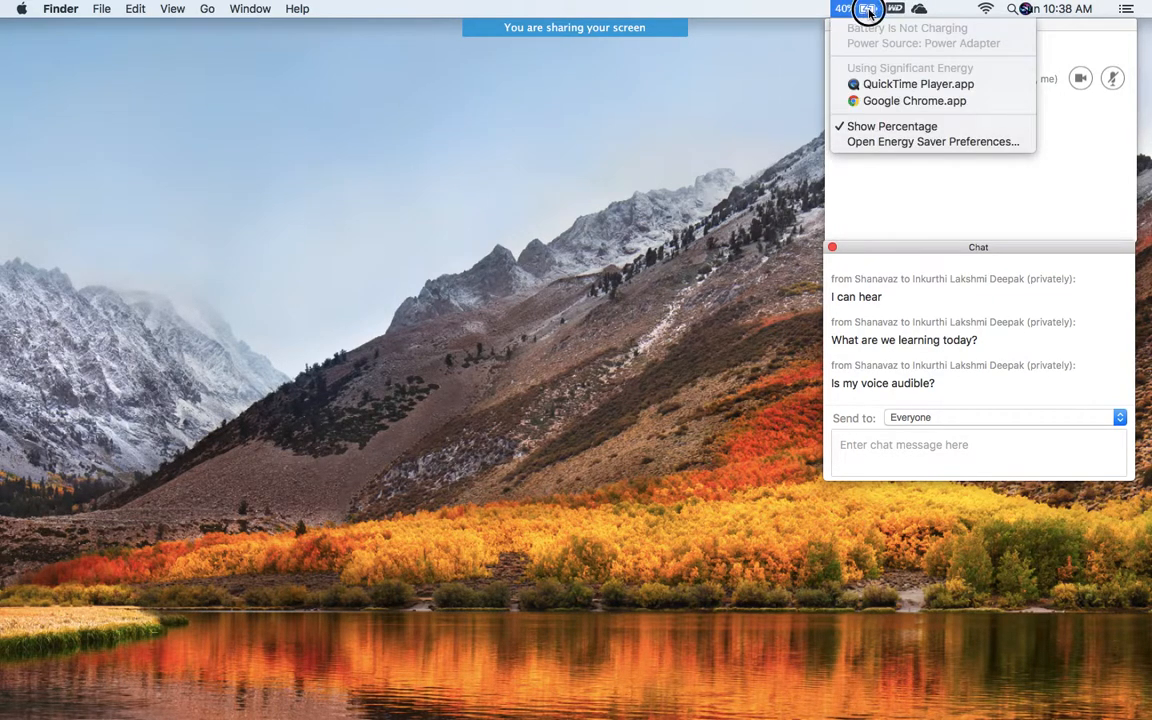
pyautogui.click(868, 10)
pyautogui.click(868, 10)
pyautogui.click(868, 10)
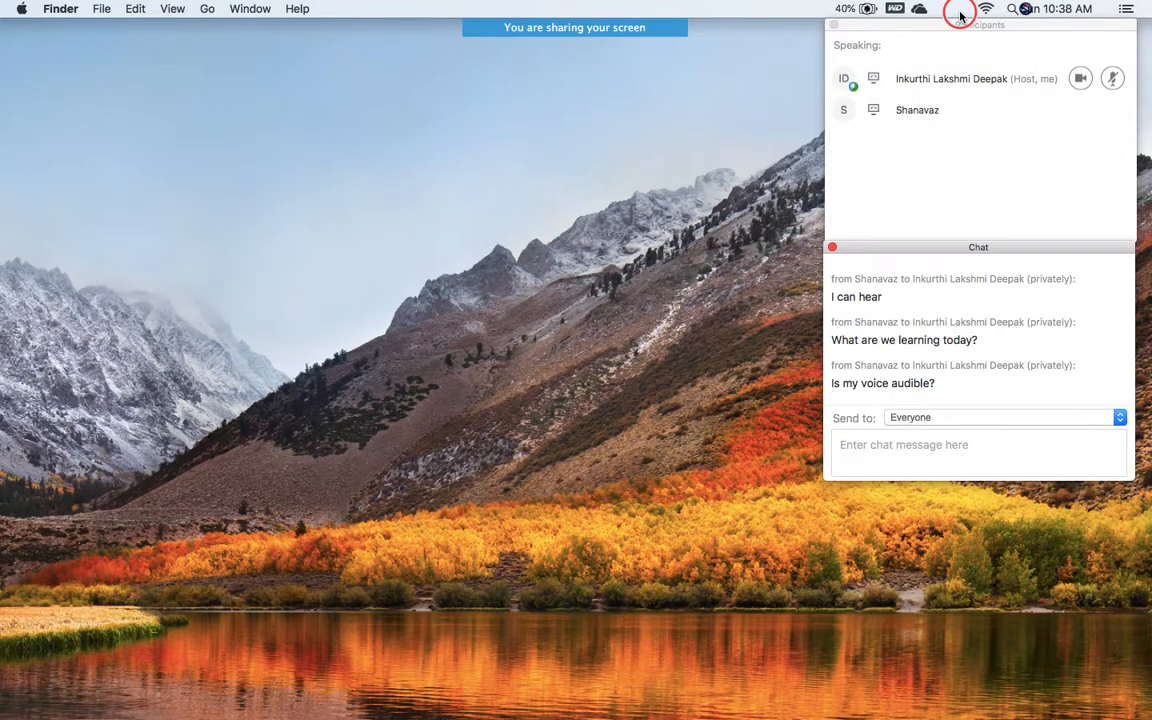
pyautogui.click(868, 10)
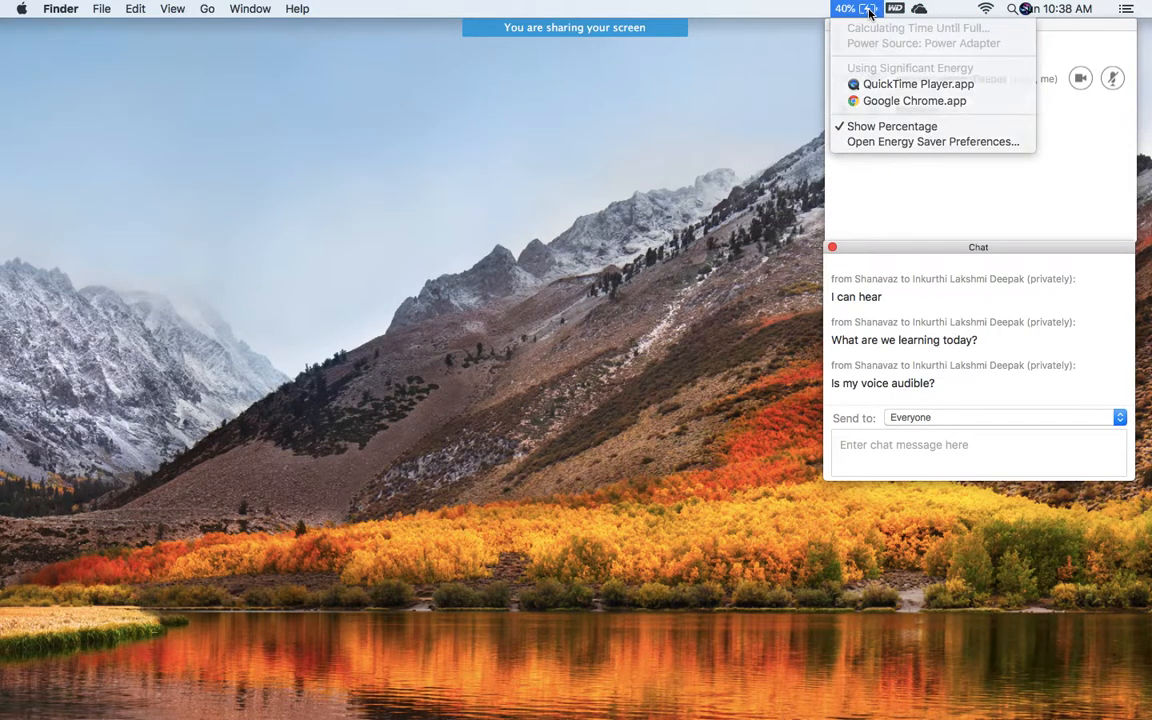
pyautogui.click(868, 10)
pyautogui.moveTo(648, 27)
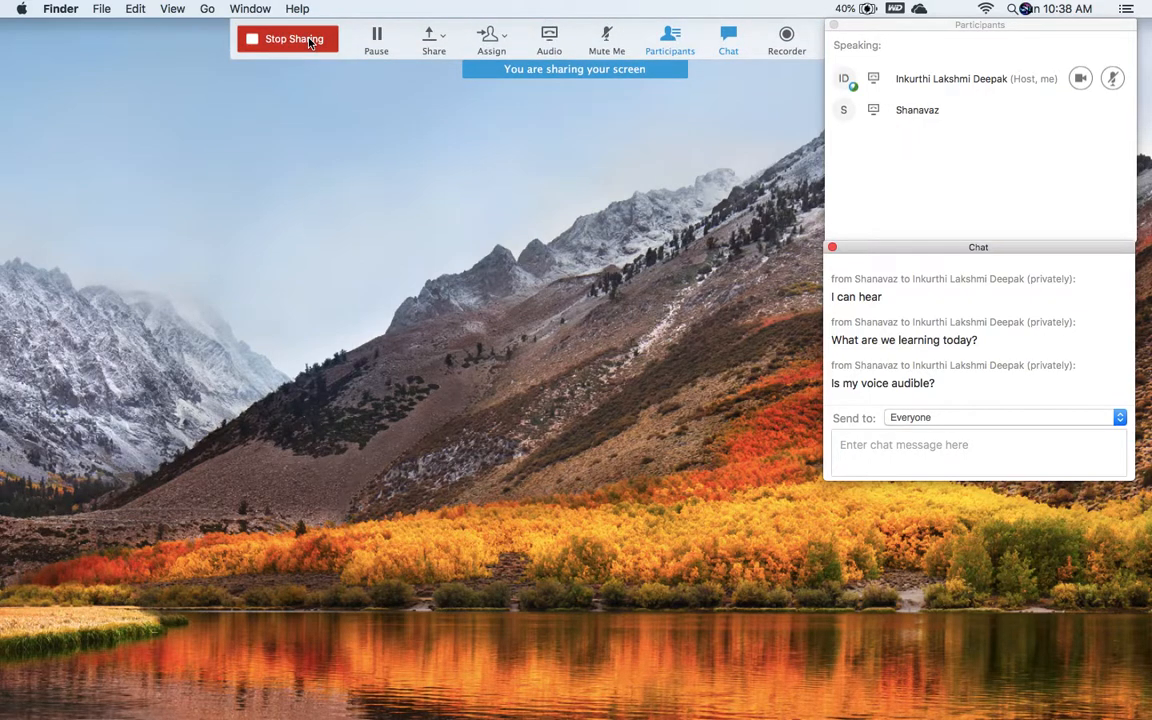
pyautogui.click(273, 38)
# Step: Turn off Show Percentage in the battery menu-bar status menu
pyautogui.click(868, 10)
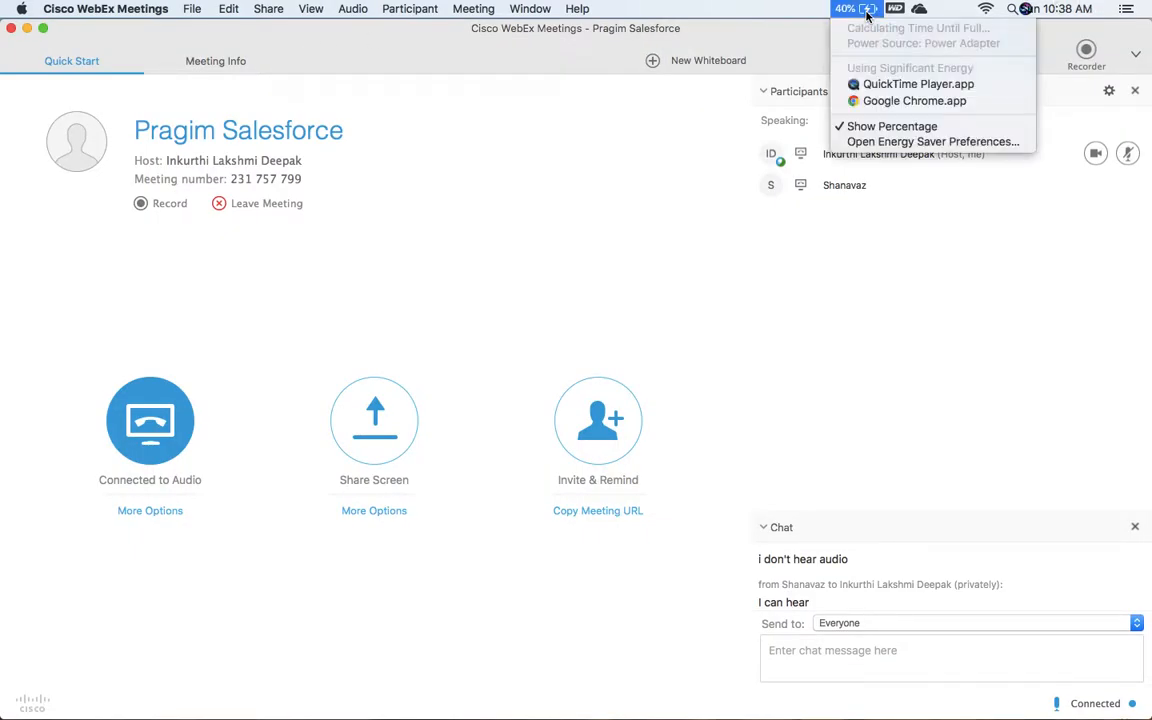
pyautogui.click(867, 12)
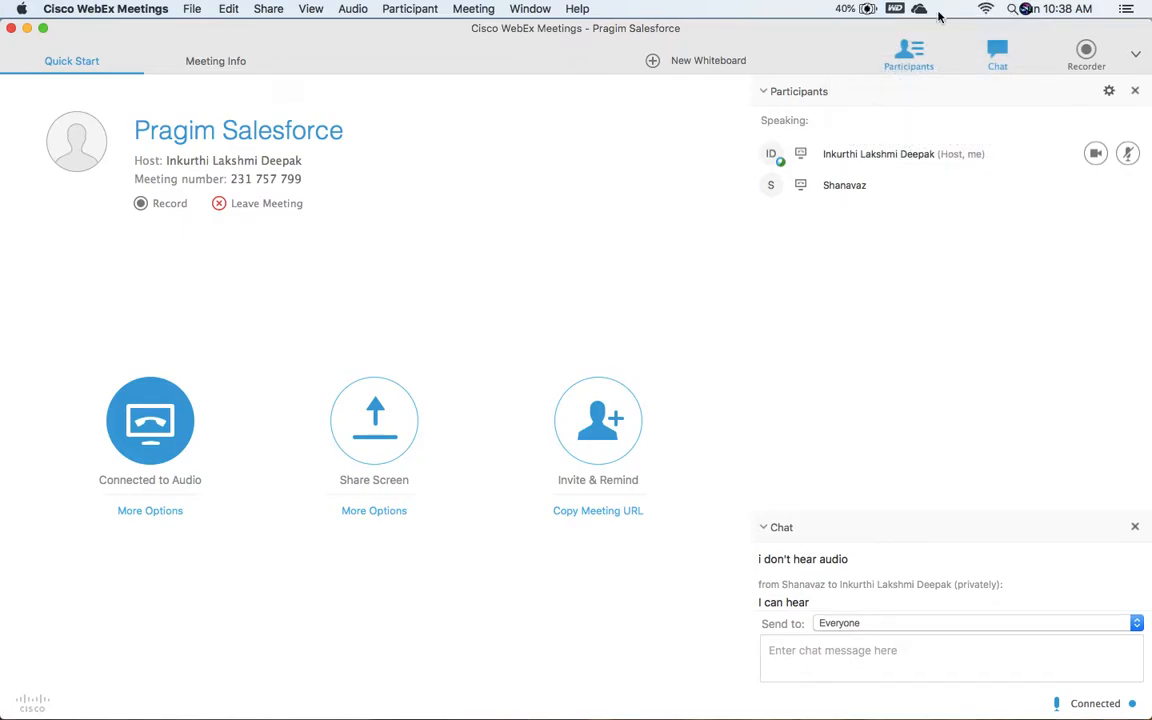
pyautogui.click(865, 10)
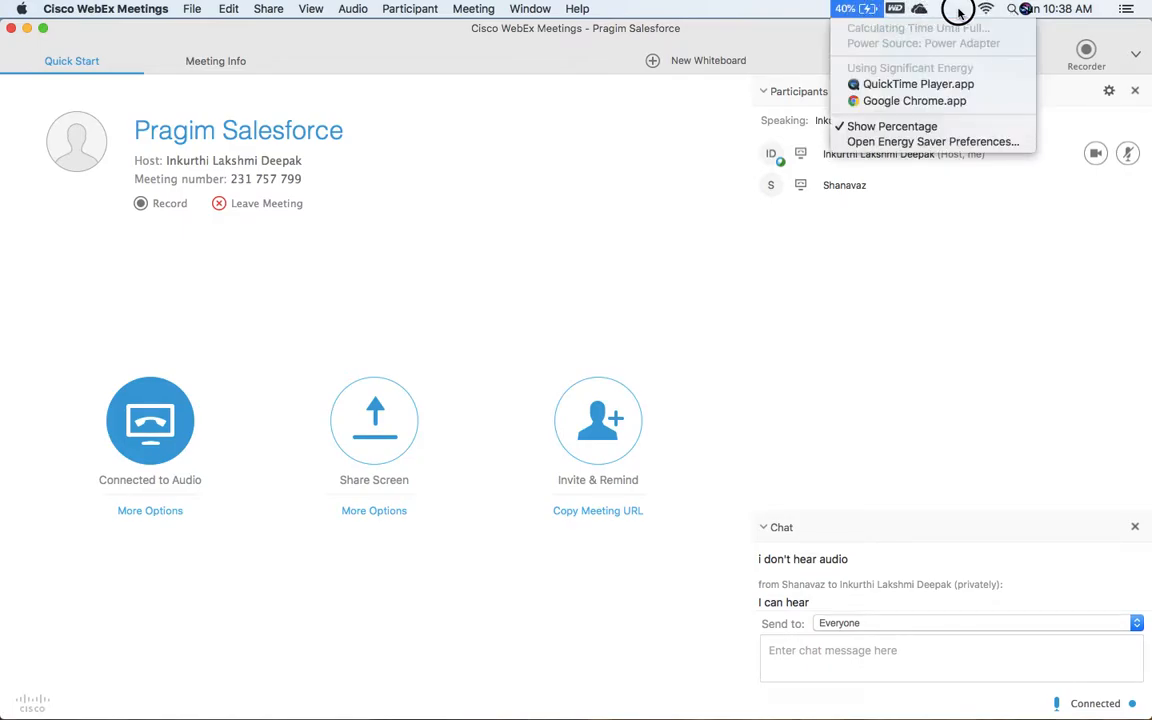
pyautogui.click(867, 12)
pyautogui.click(866, 9)
pyautogui.click(866, 9)
pyautogui.click(866, 9)
pyautogui.click(757, 3)
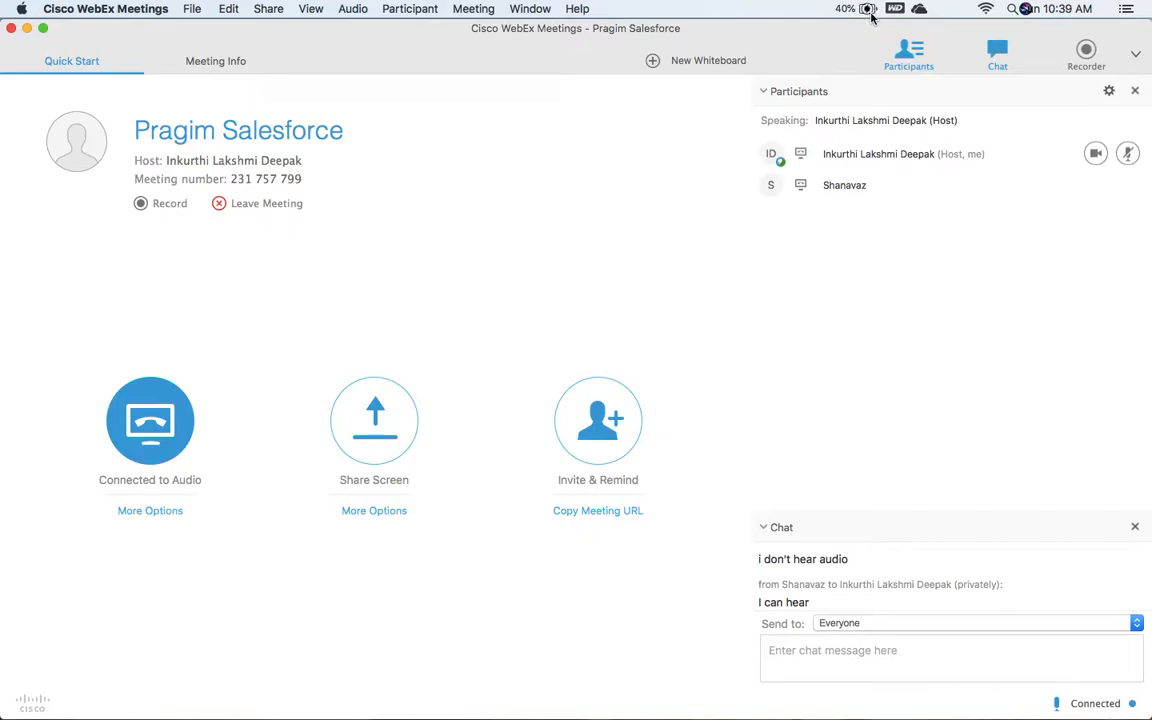
pyautogui.click(870, 14)
pyautogui.click(870, 14)
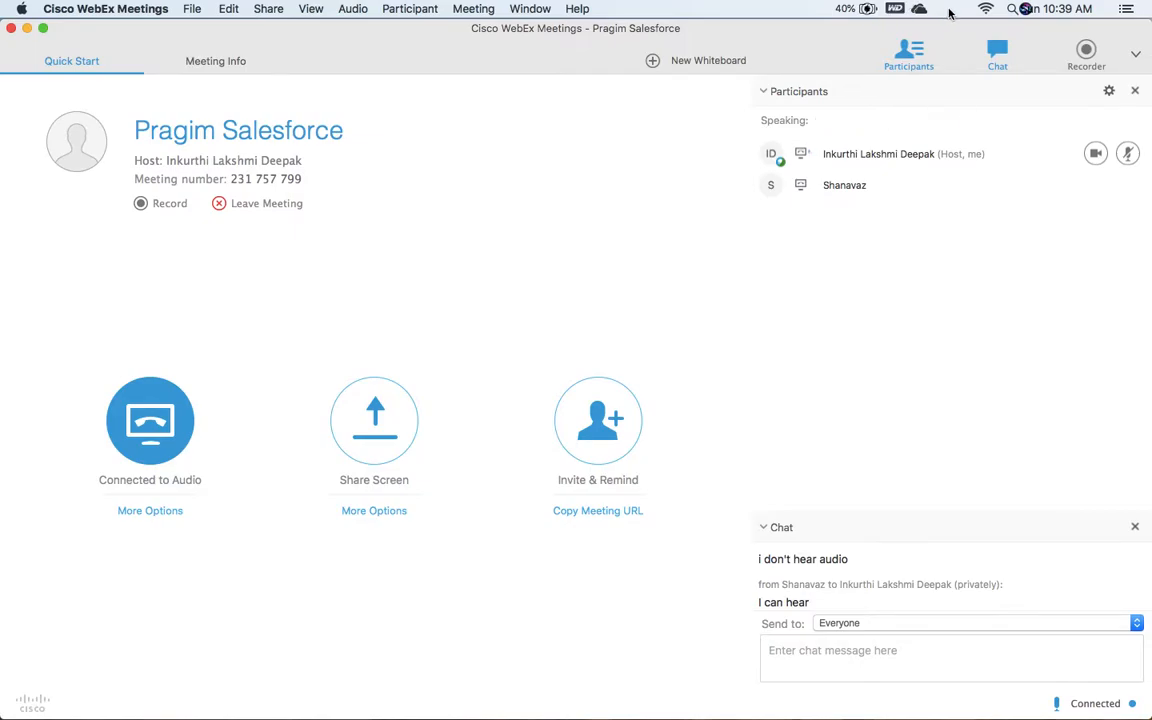
pyautogui.click(866, 9)
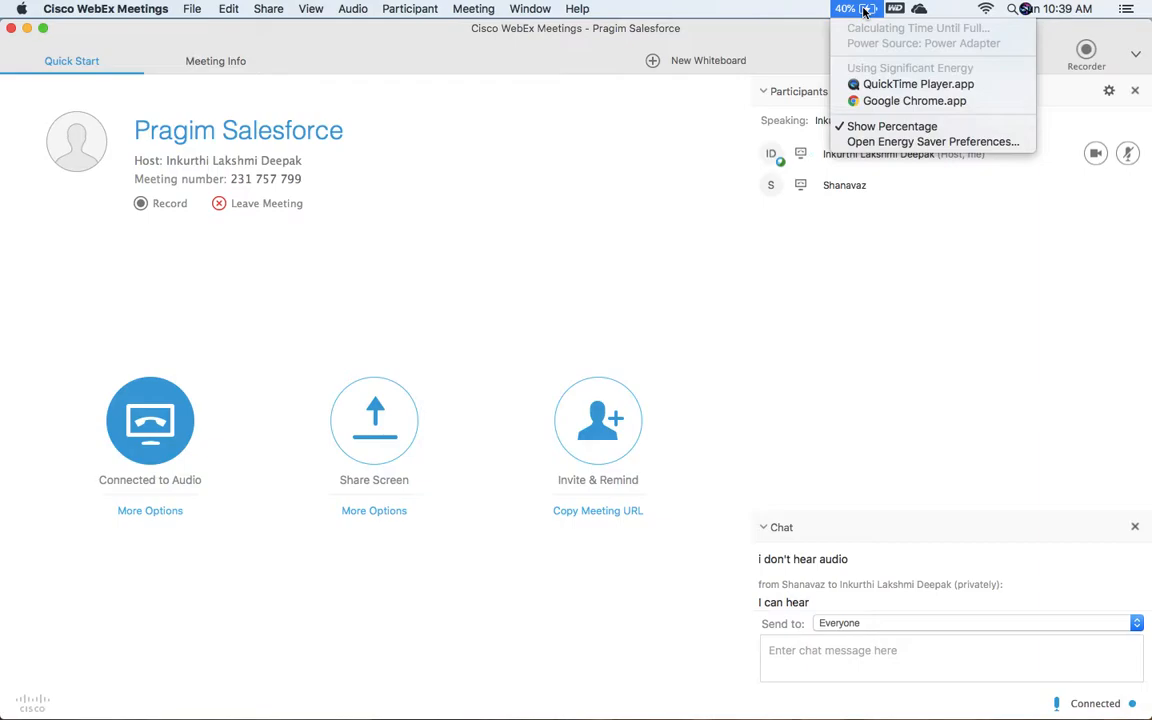
pyautogui.click(875, 127)
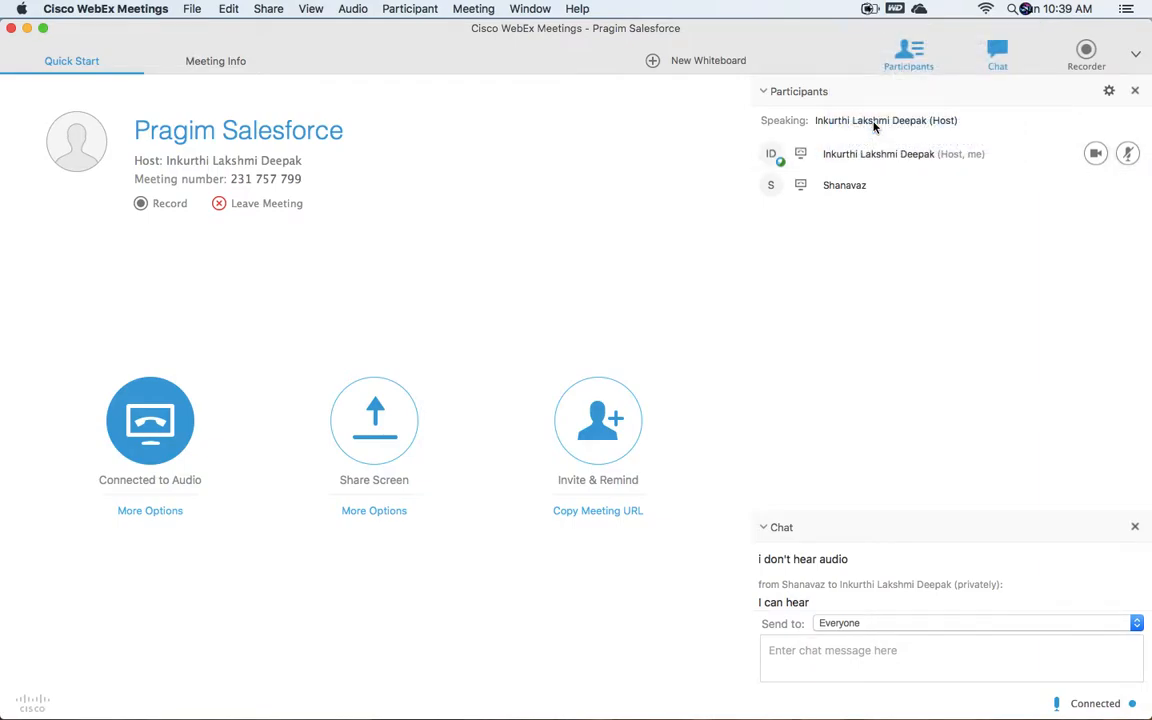
# Step: Check the OneDrive, WD and Wi-Fi menu-bar items, then switch to QuickTime Player
pyautogui.click(920, 12)
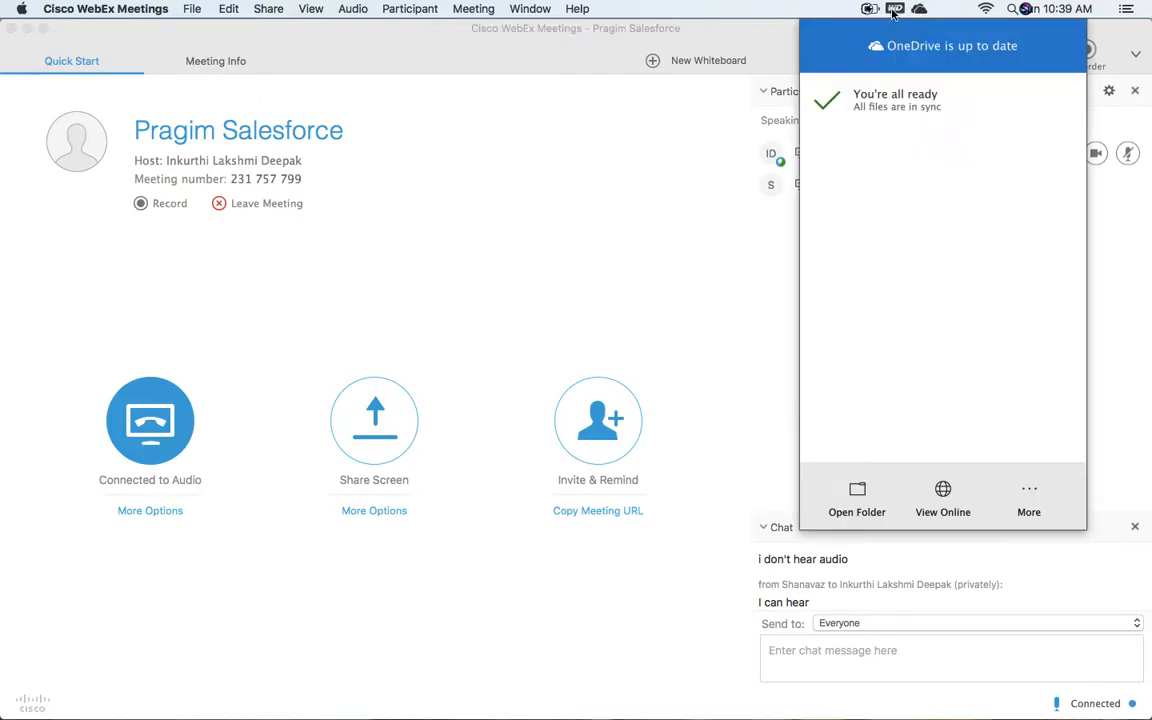
pyautogui.click(893, 10)
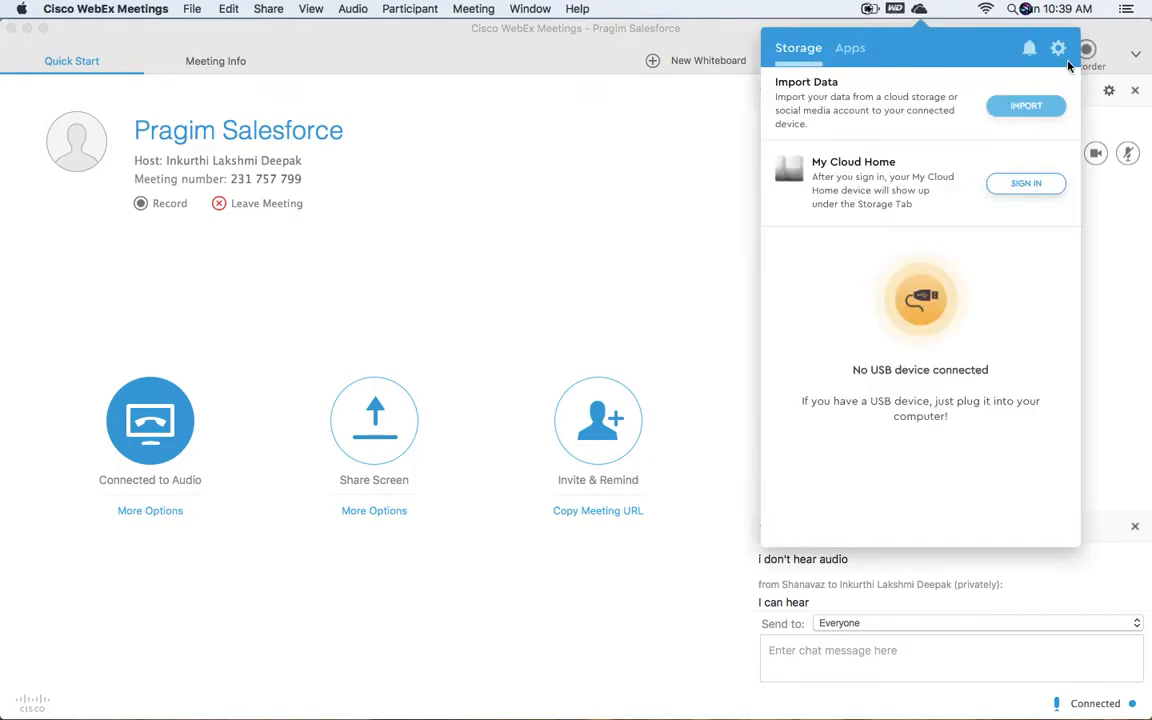
pyautogui.click(986, 9)
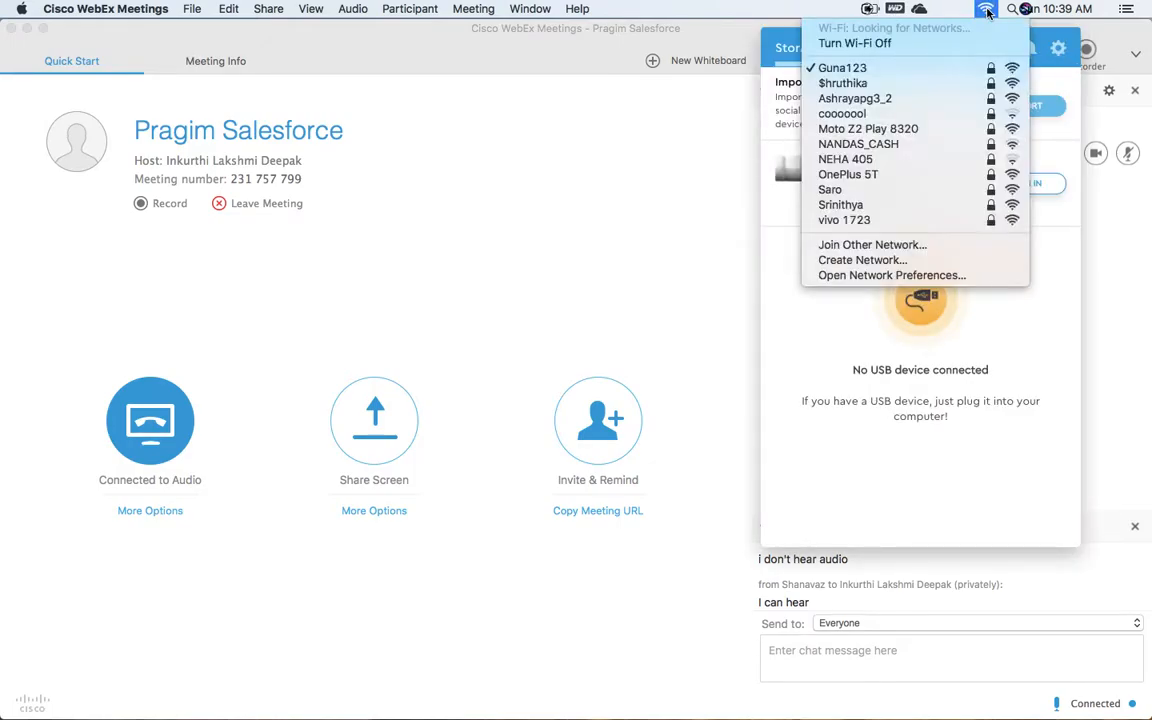
pyautogui.click(987, 11)
pyautogui.click(899, 11)
pyautogui.click(872, 11)
pyautogui.click(958, 12)
pyautogui.click(870, 10)
pyautogui.click(870, 10)
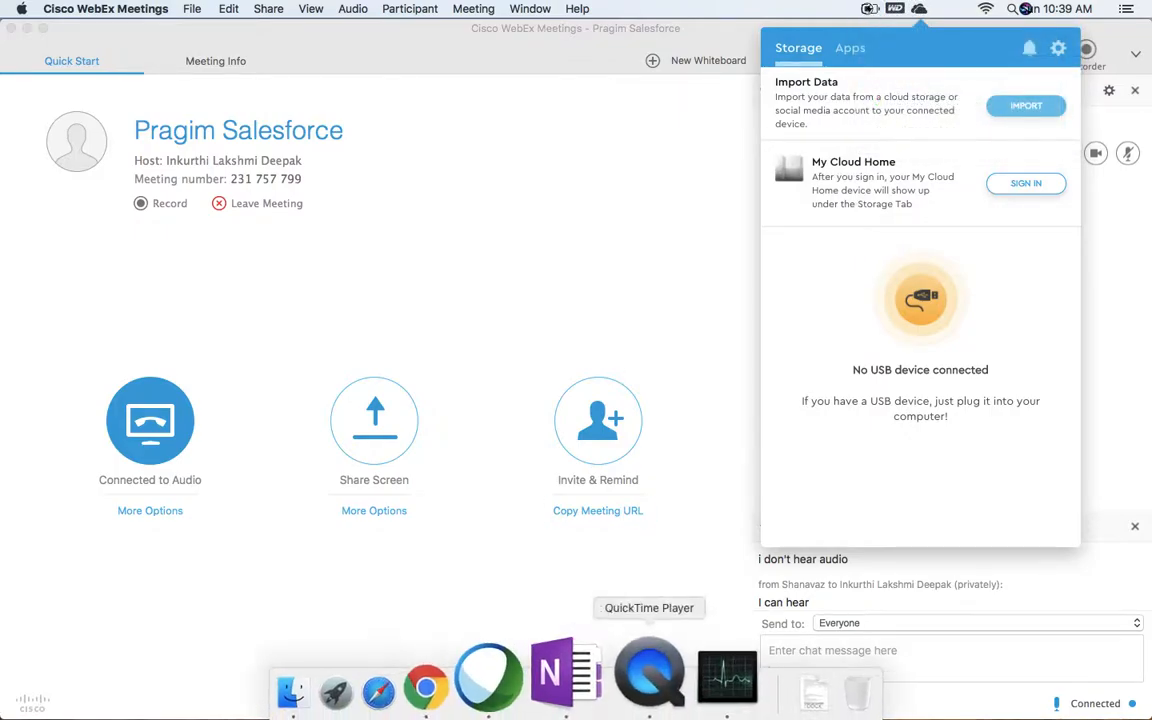
pyautogui.click(632, 694)
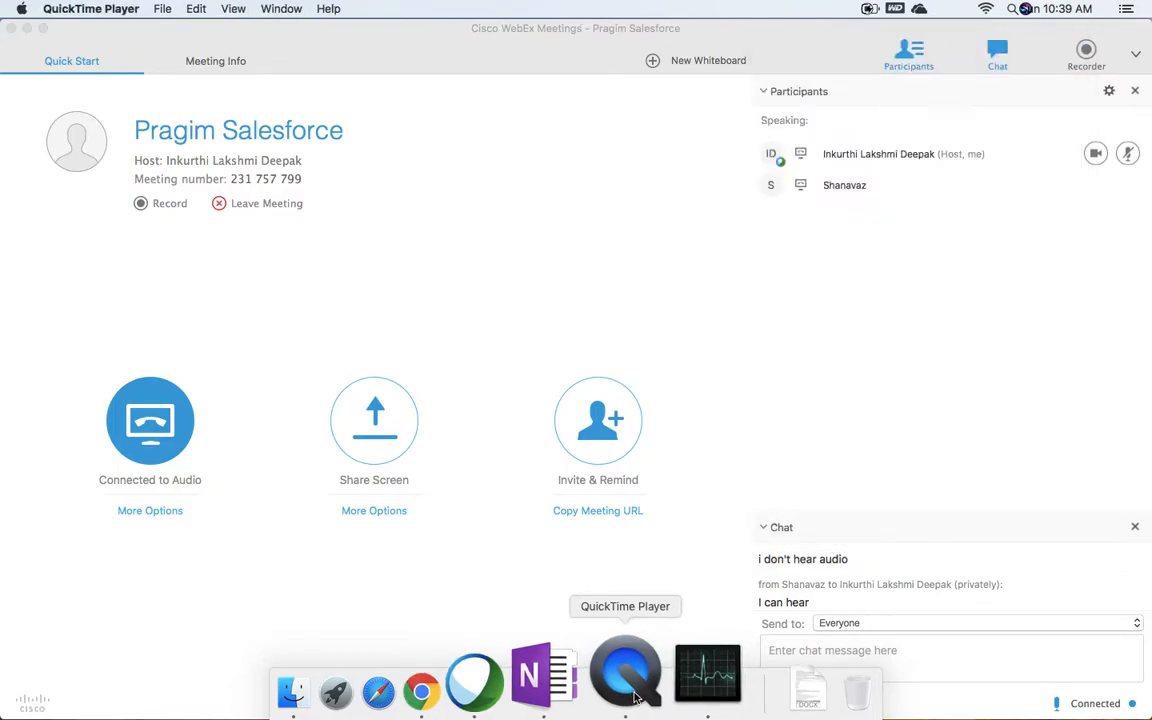
# Step: Dismiss QuickTime's Dock menu, check the battery menu, and minimize the Pragim Salesforce WebEx window
pyautogui.rightClick(633, 697)
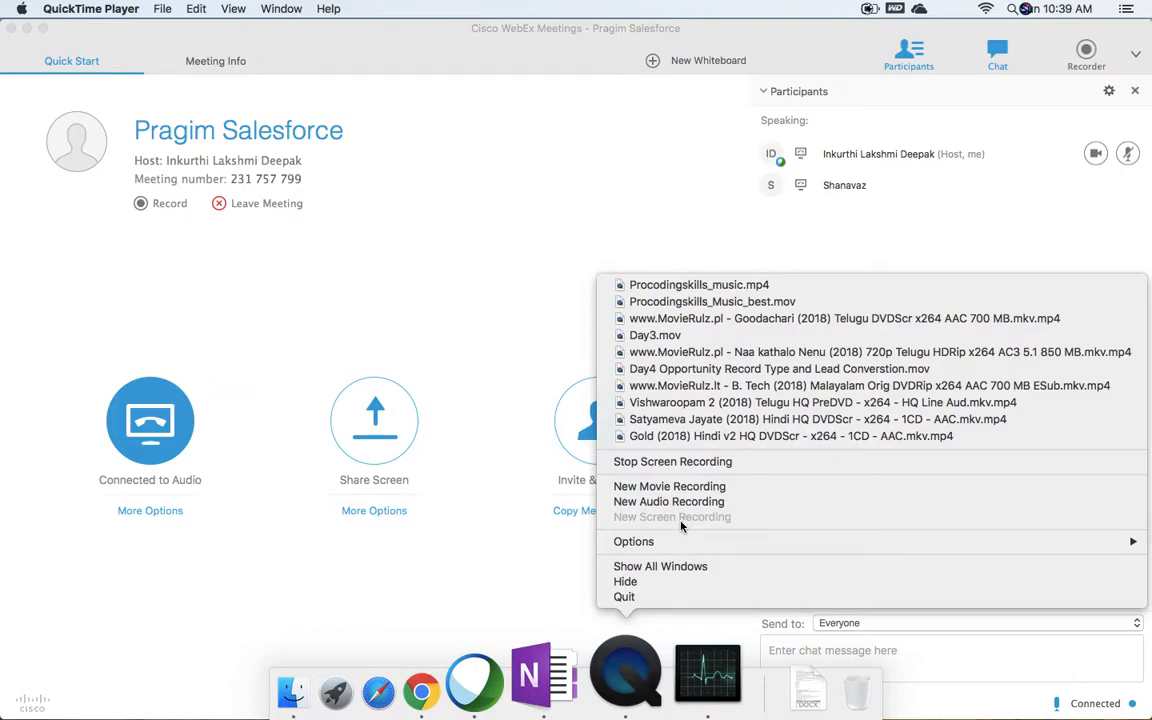
pyautogui.click(556, 230)
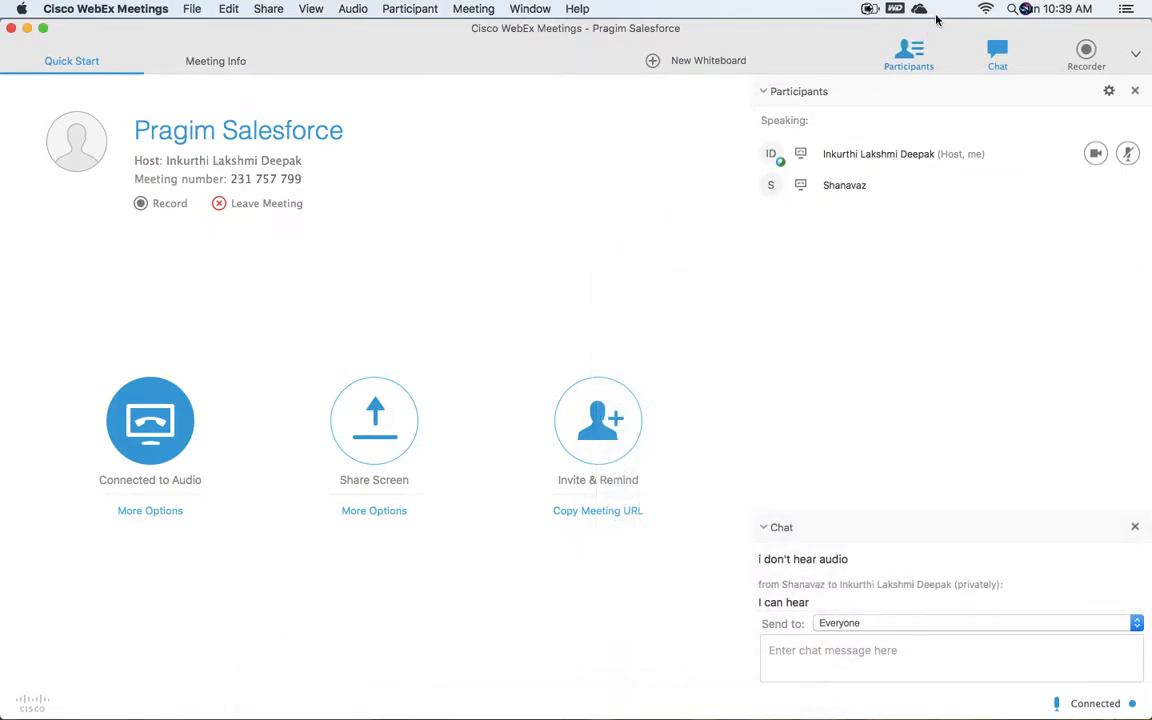
pyautogui.click(870, 10)
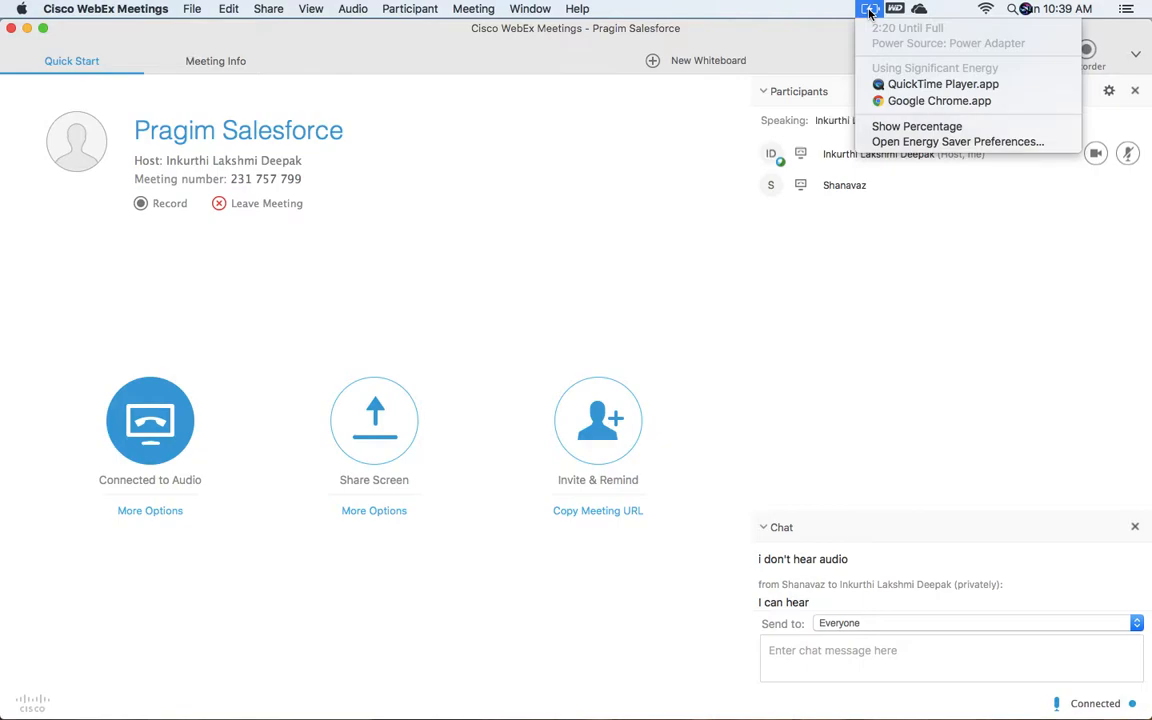
pyautogui.click(737, 24)
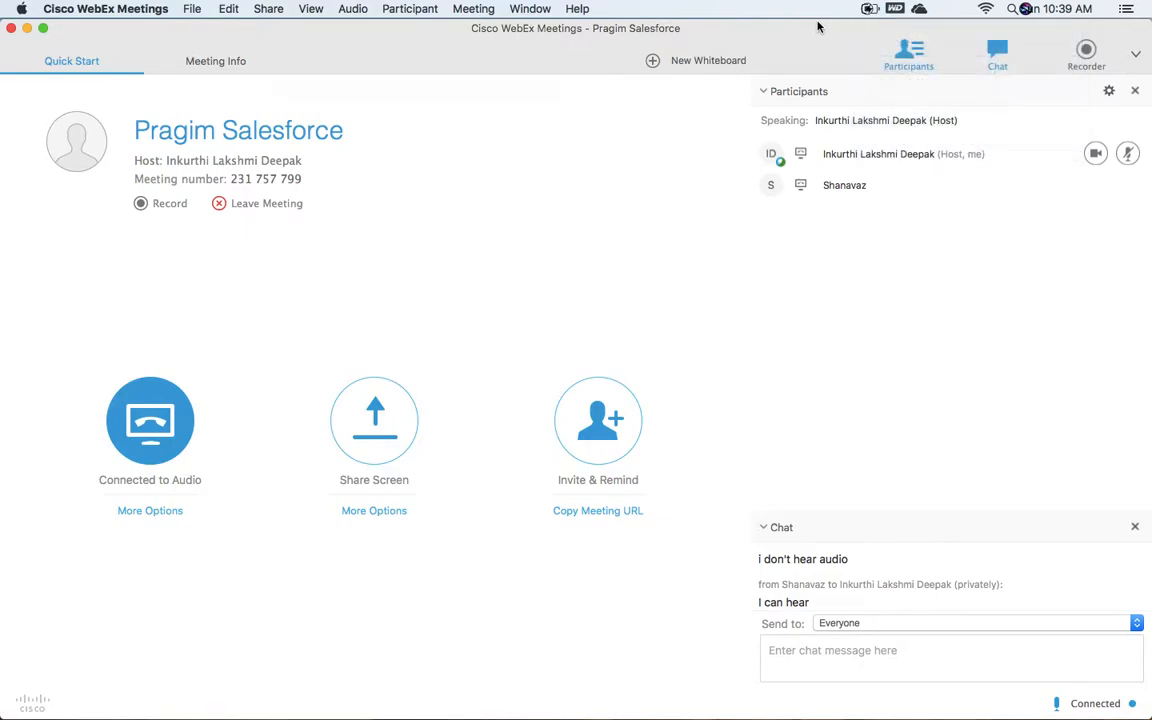
pyautogui.click(869, 9)
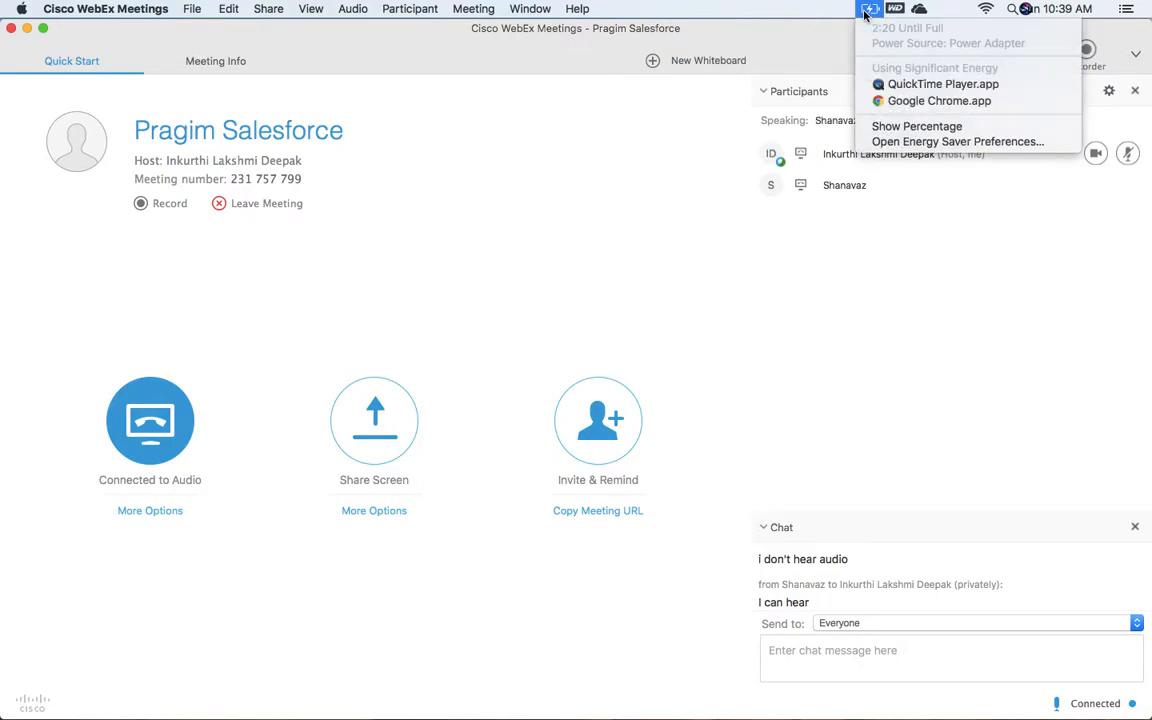
pyautogui.click(867, 11)
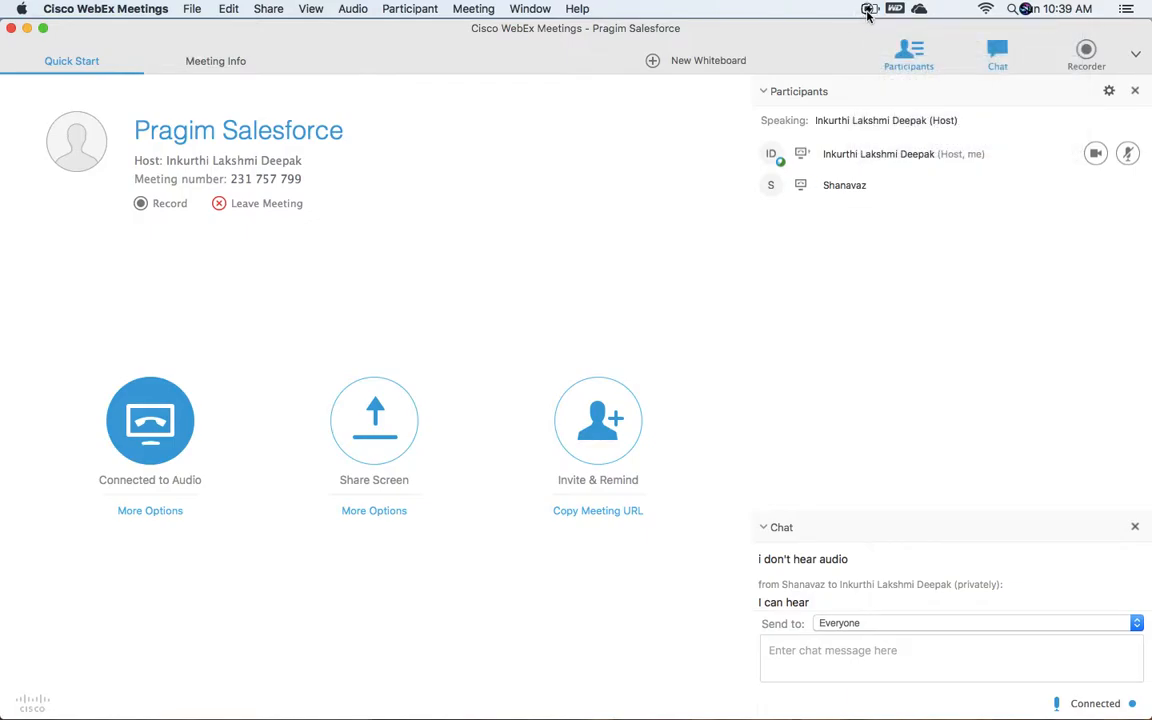
pyautogui.click(868, 10)
pyautogui.click(868, 10)
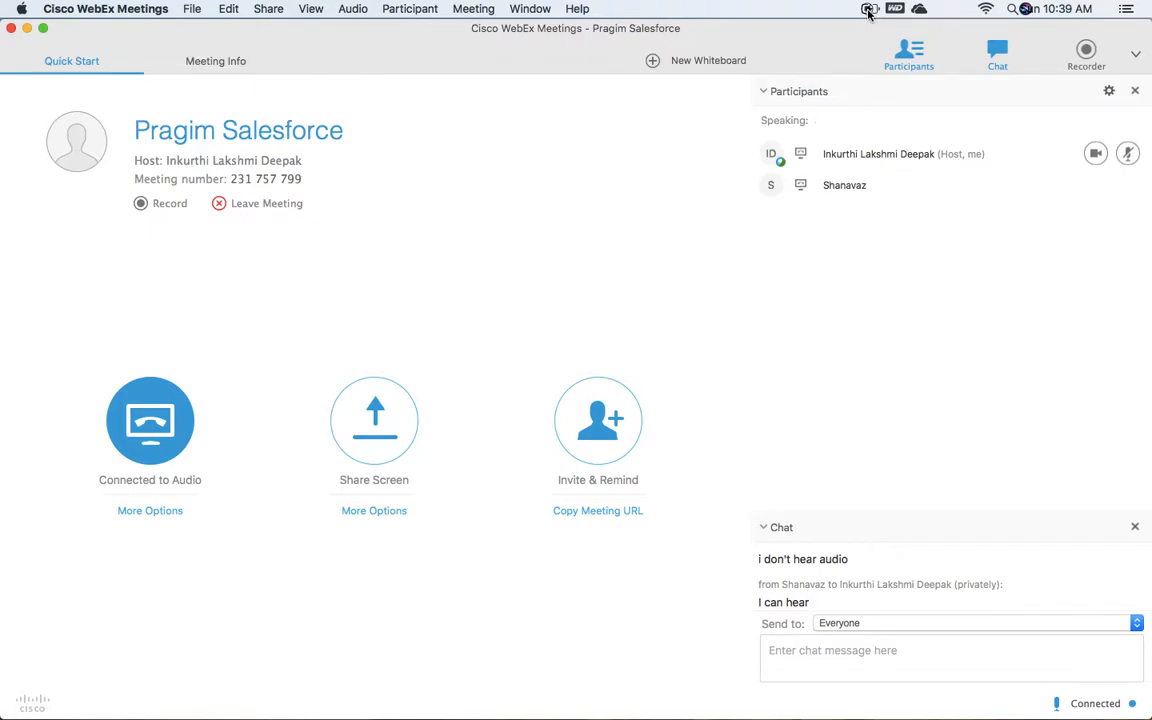
pyautogui.click(27, 28)
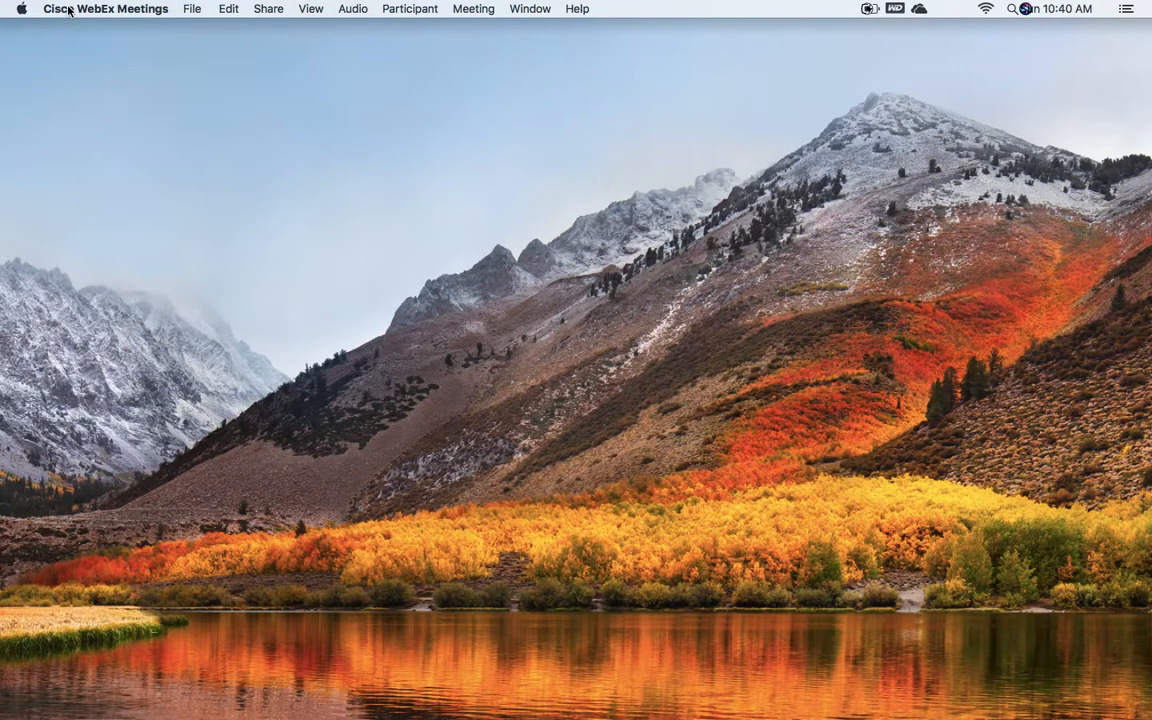
pyautogui.click(60, 61)
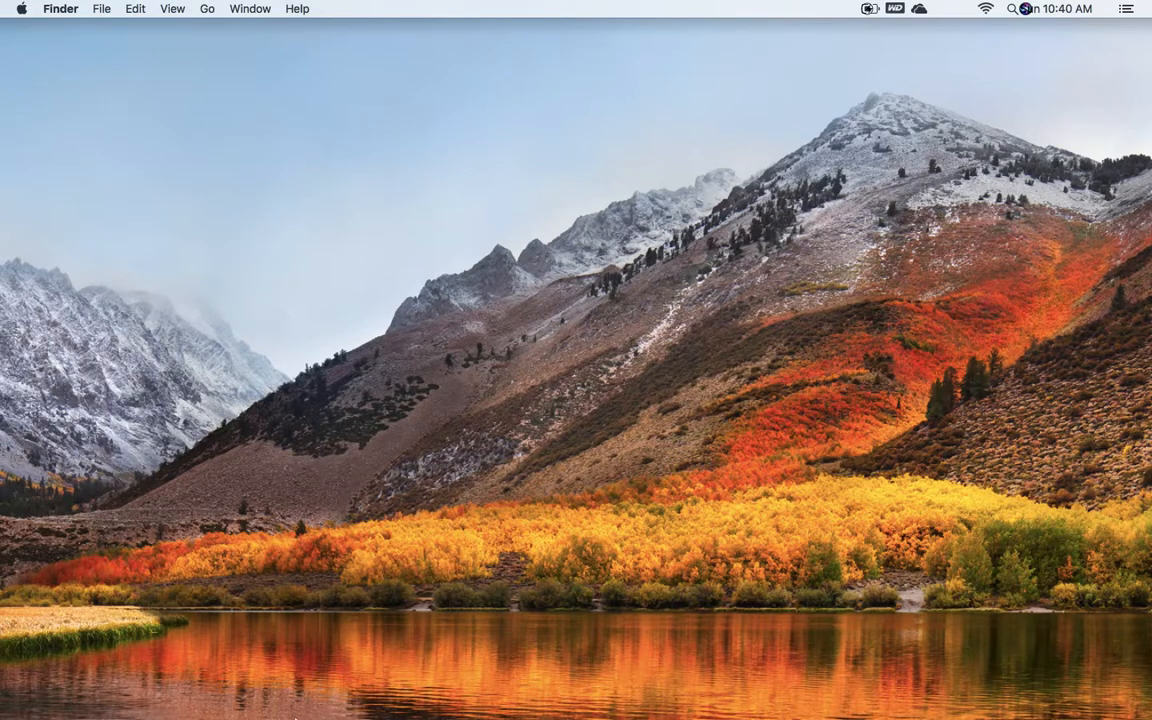
pyautogui.moveTo(375, 706)
pyautogui.click(375, 706)
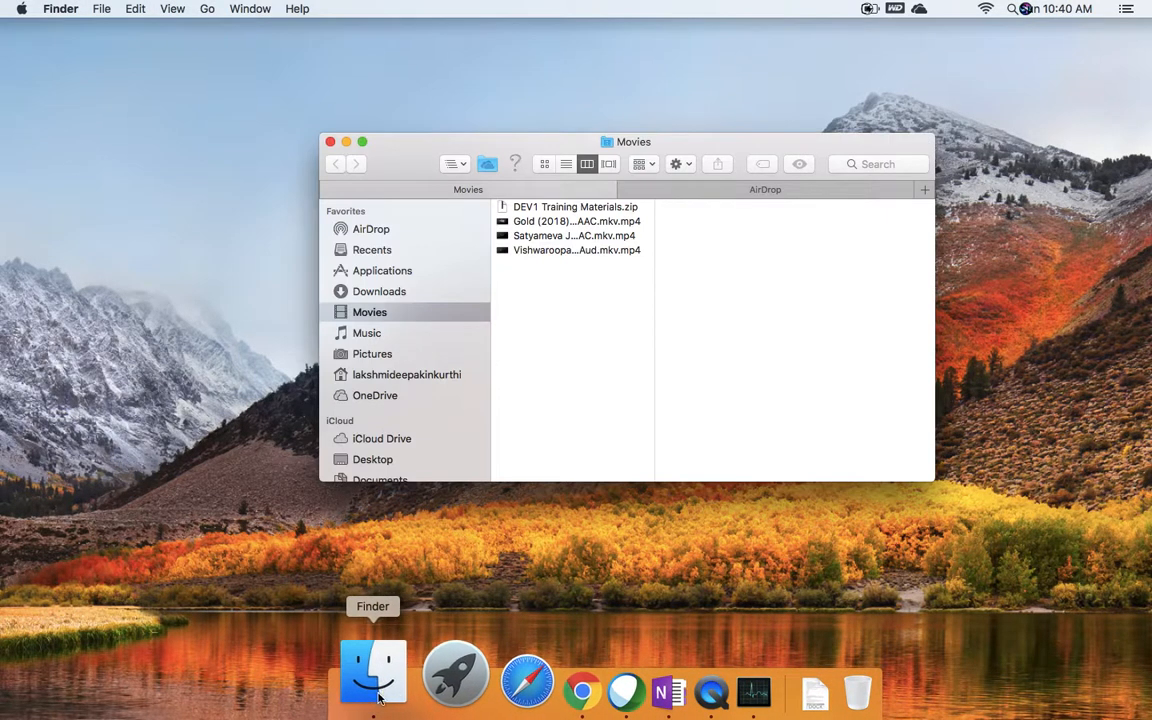
pyautogui.moveTo(554, 228); pyautogui.dragTo(669, 18)
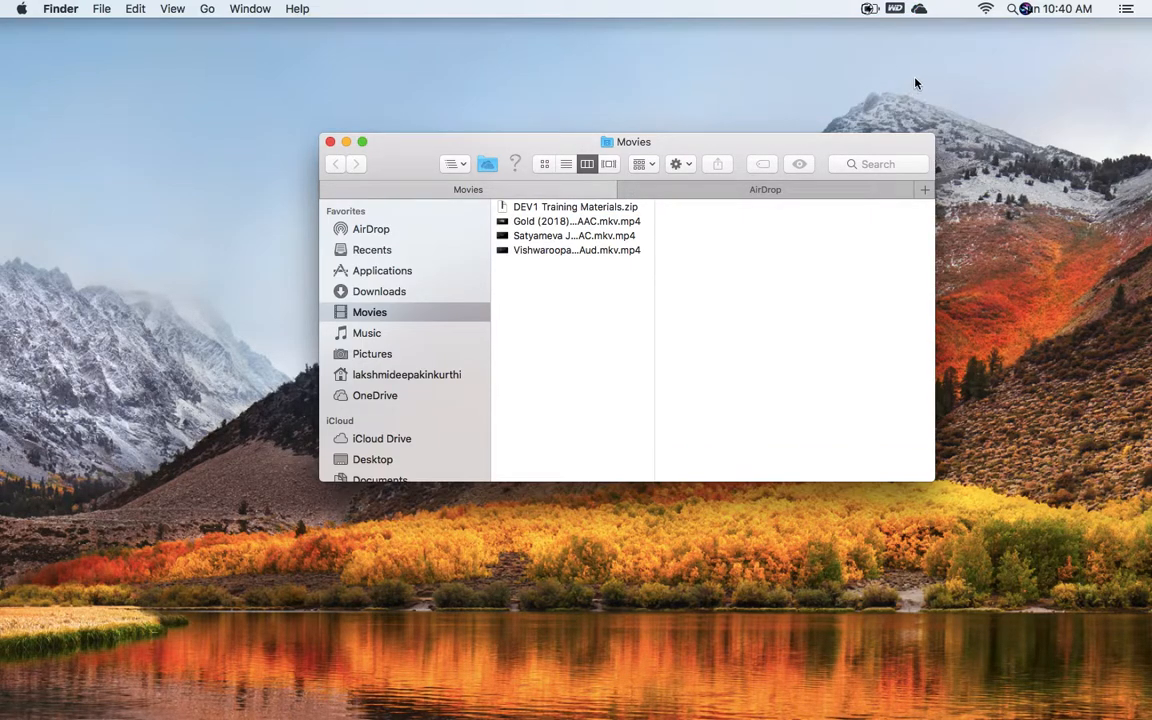
pyautogui.click(869, 9)
pyautogui.doubleClick(586, 228)
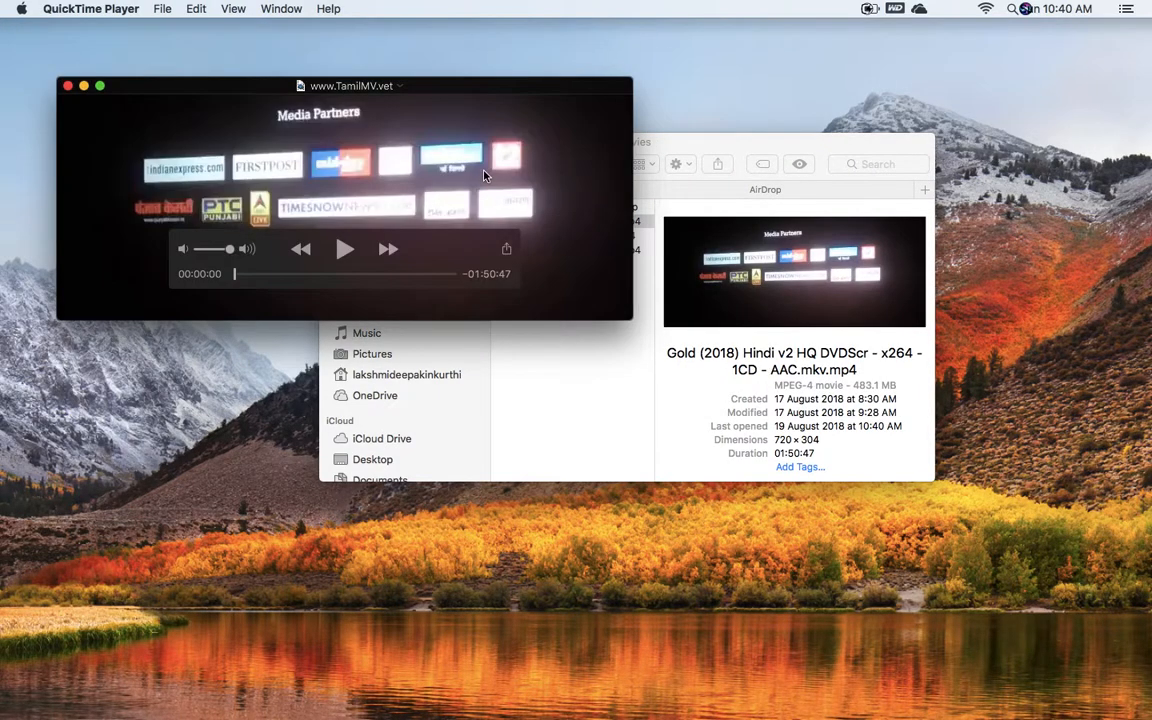
pyautogui.click(68, 87)
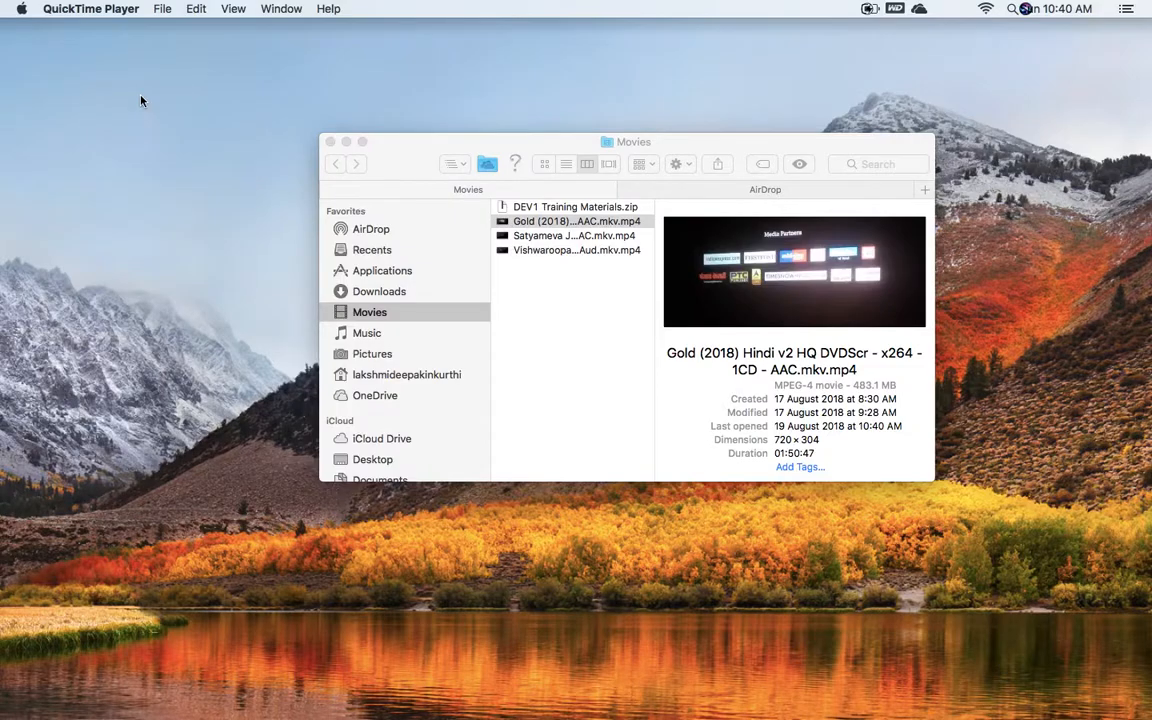
pyautogui.click(330, 143)
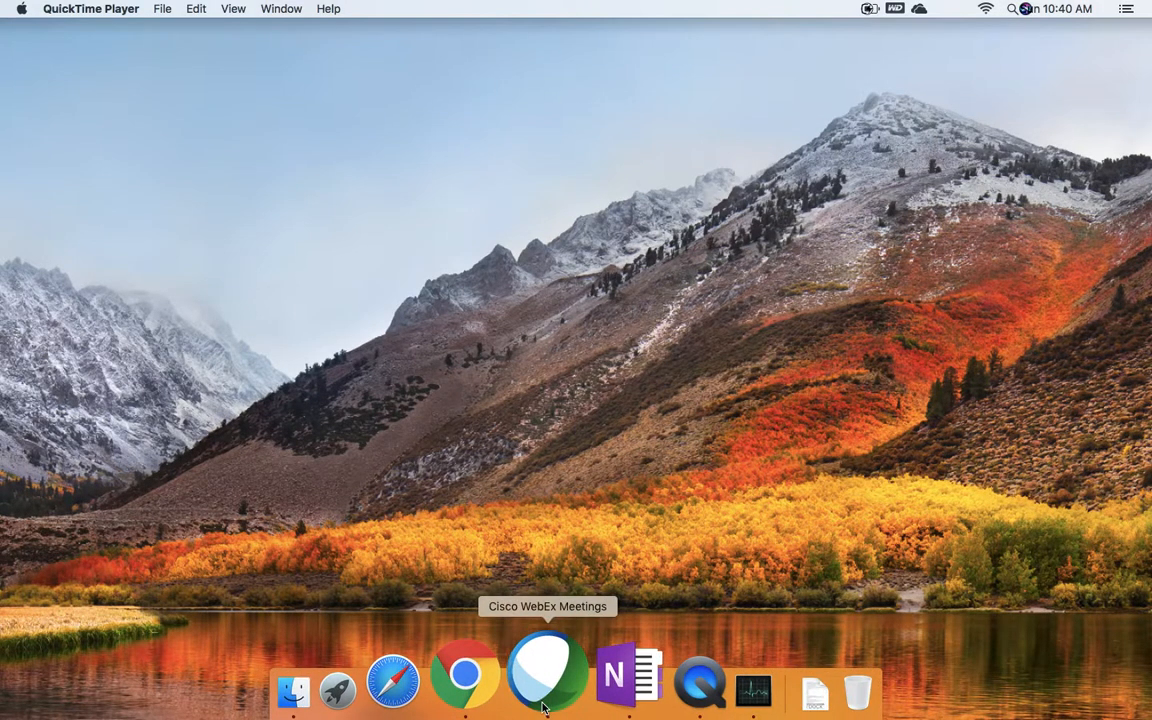
# Step: Restore the WebEx meeting, mute your microphone, and minimize it again
pyautogui.click(537, 695)
pyautogui.click(1127, 153)
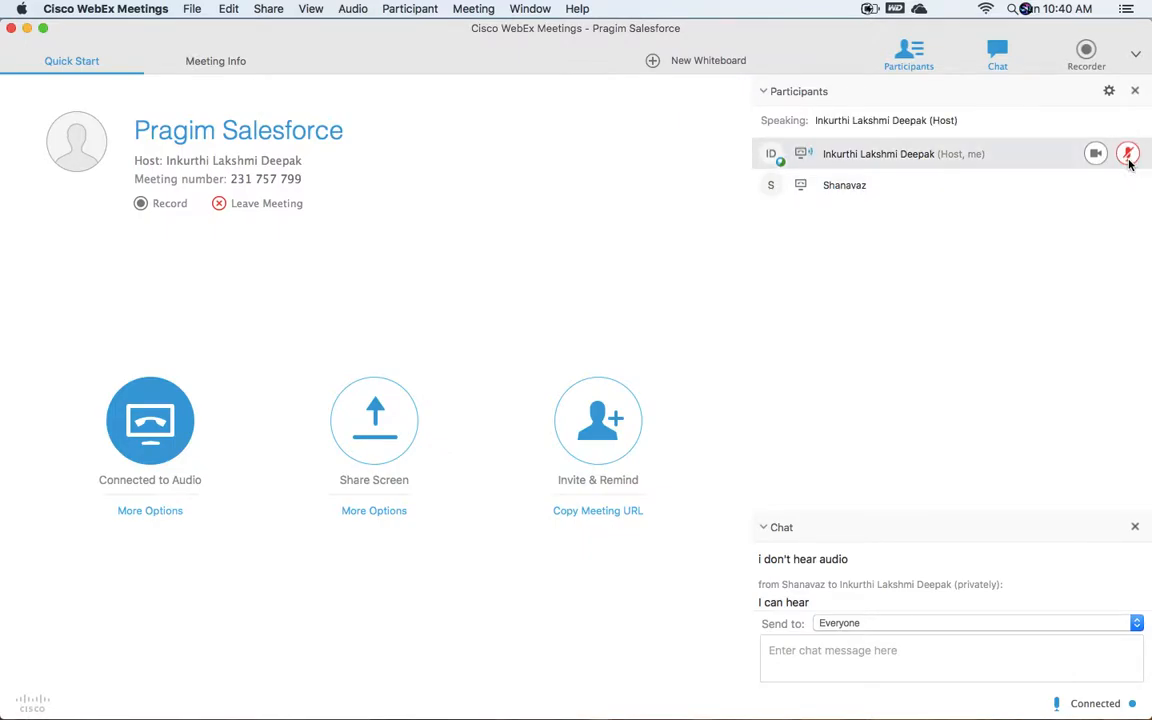
pyautogui.click(26, 29)
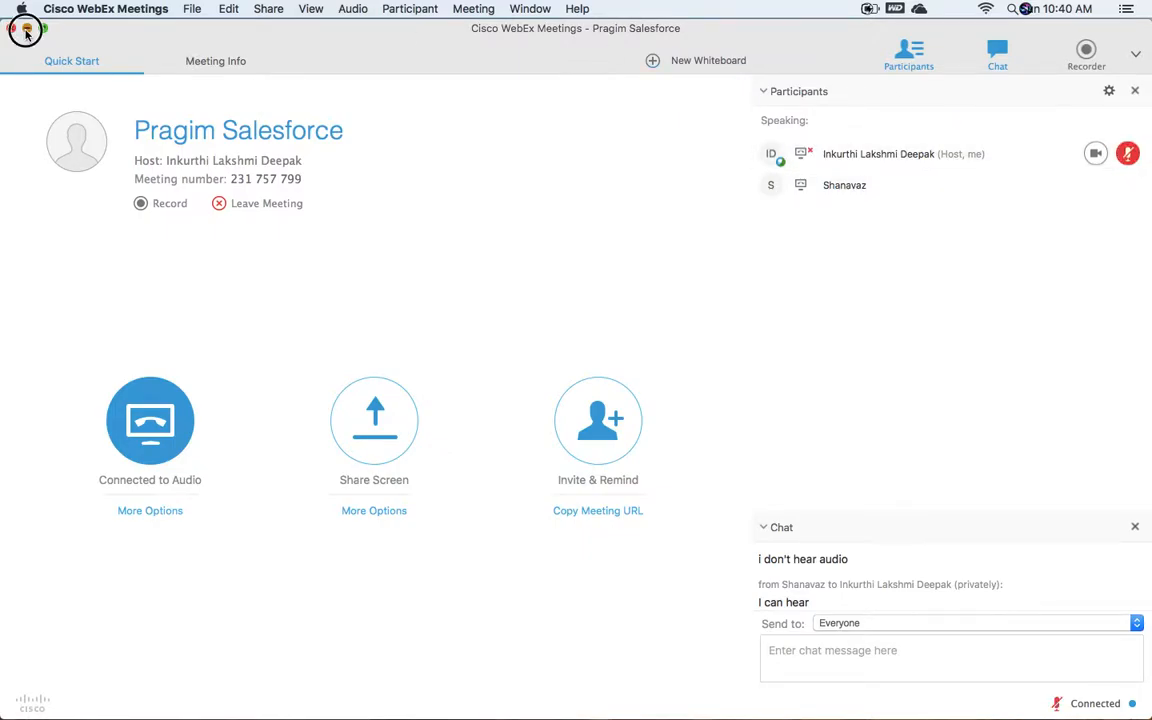
# Step: Re-enable the battery percentage, then turn off battery status in the menu bar via Energy Saver
pyautogui.click(869, 9)
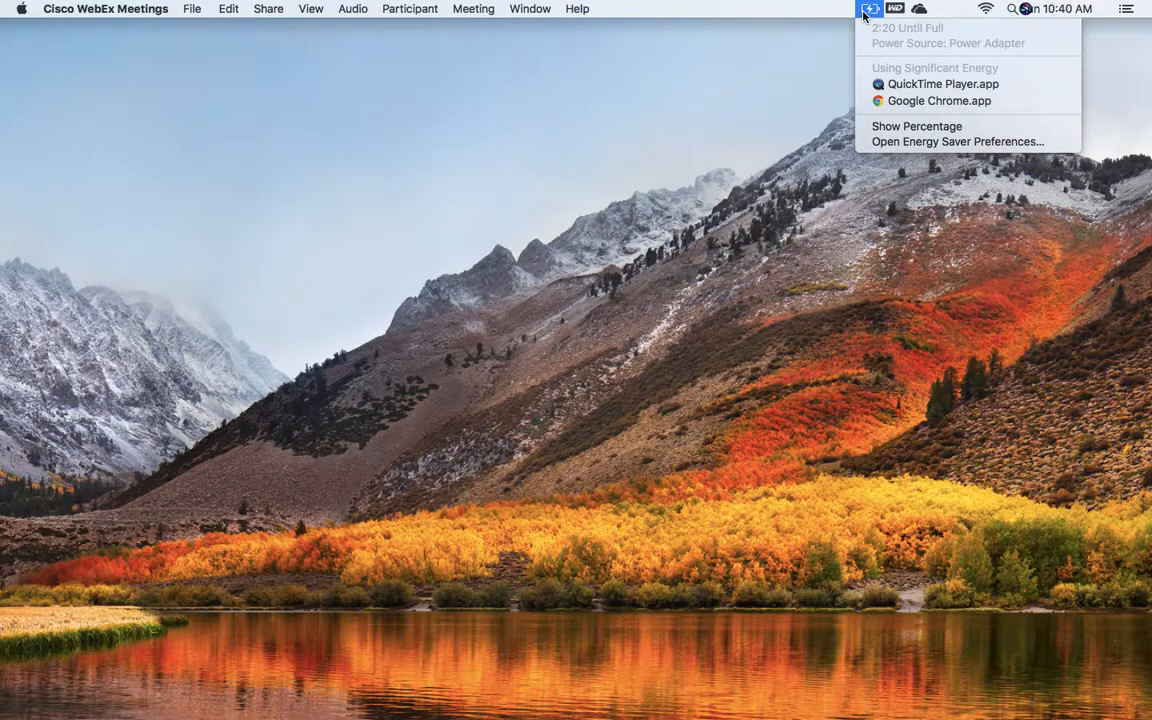
pyautogui.click(900, 127)
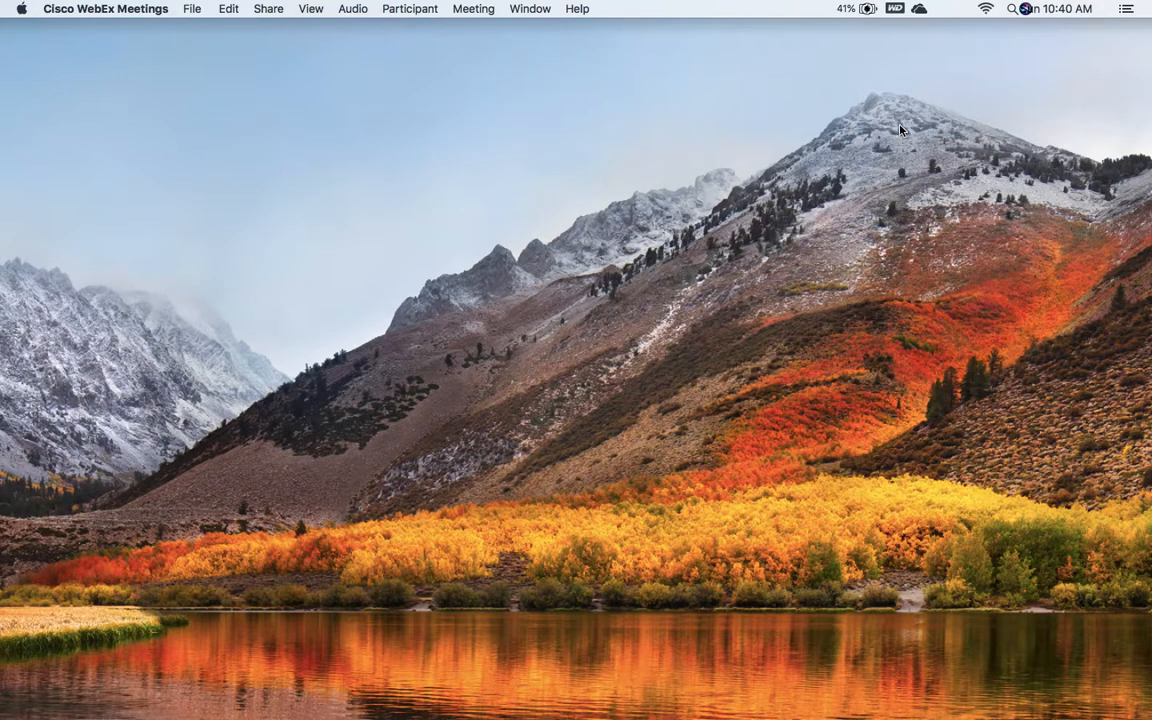
pyautogui.click(853, 12)
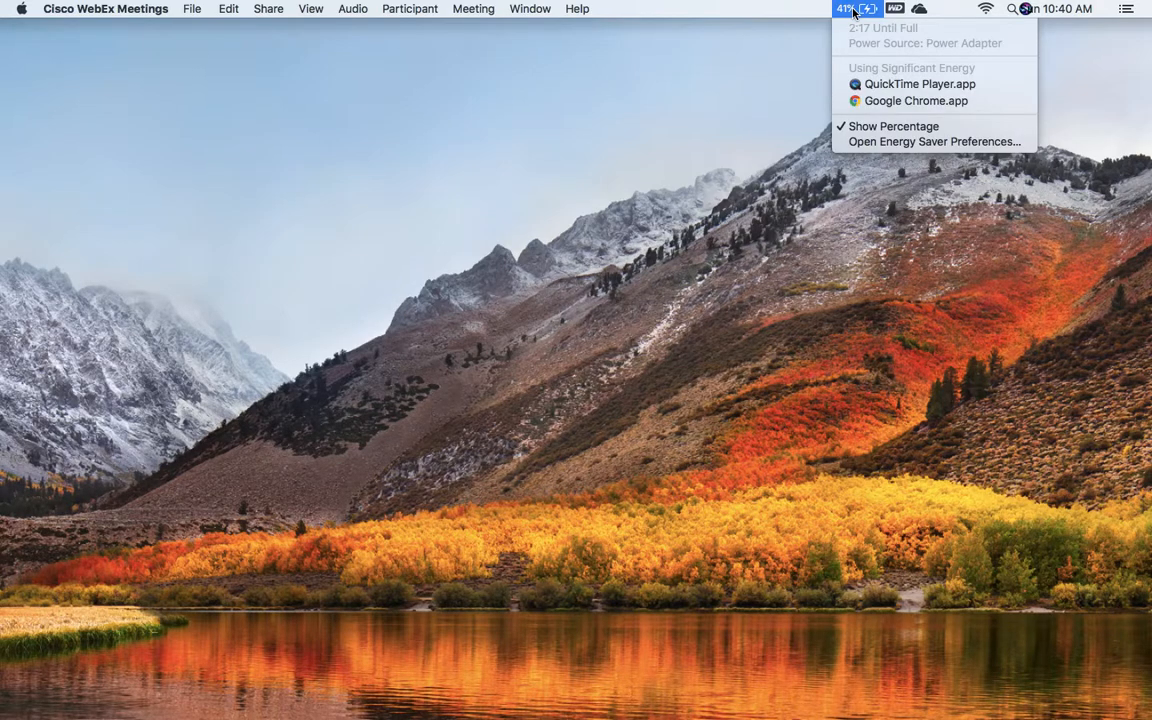
pyautogui.click(891, 142)
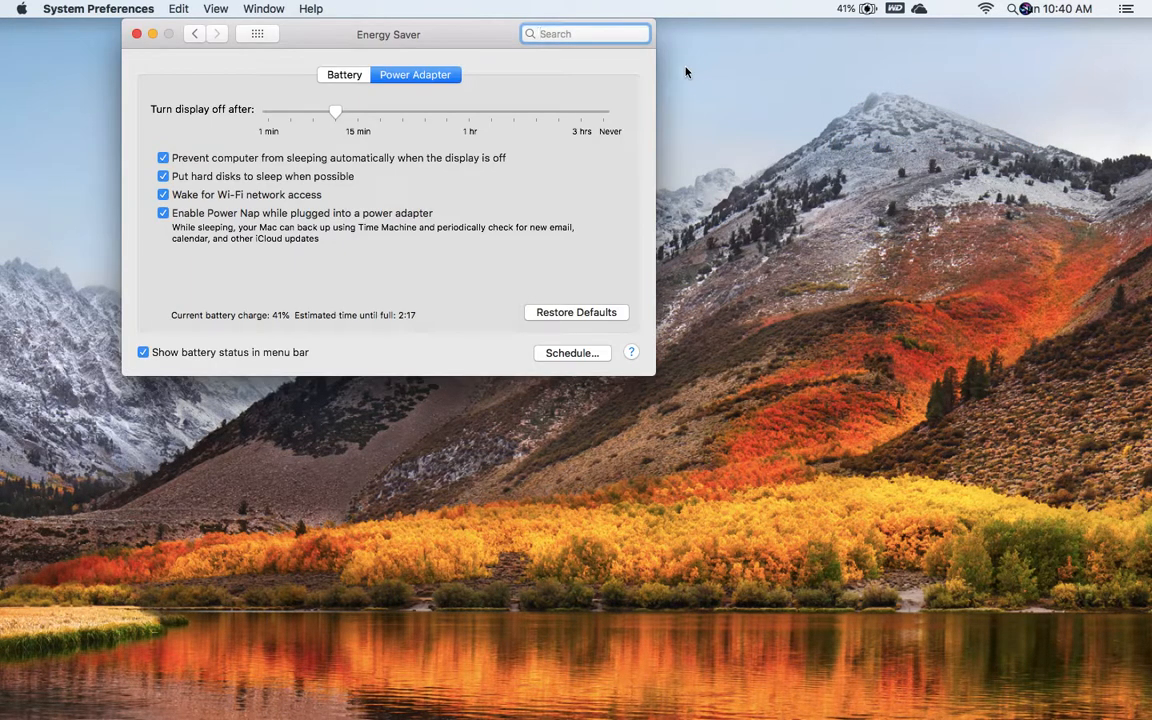
pyautogui.click(142, 353)
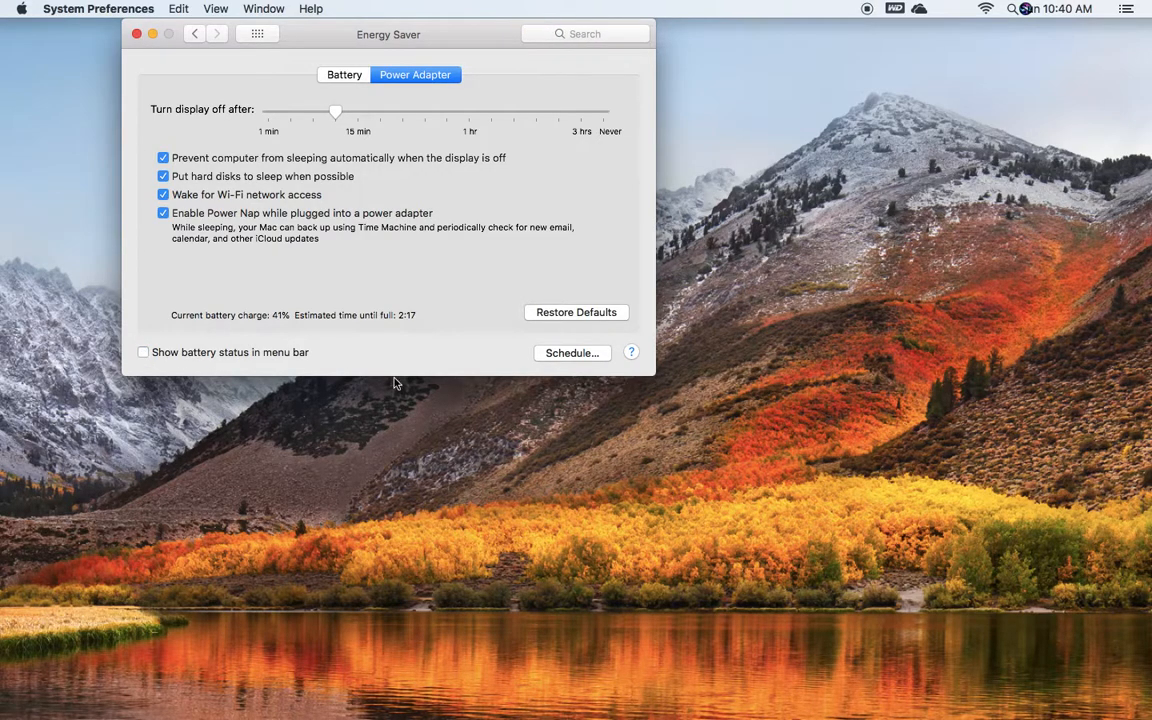